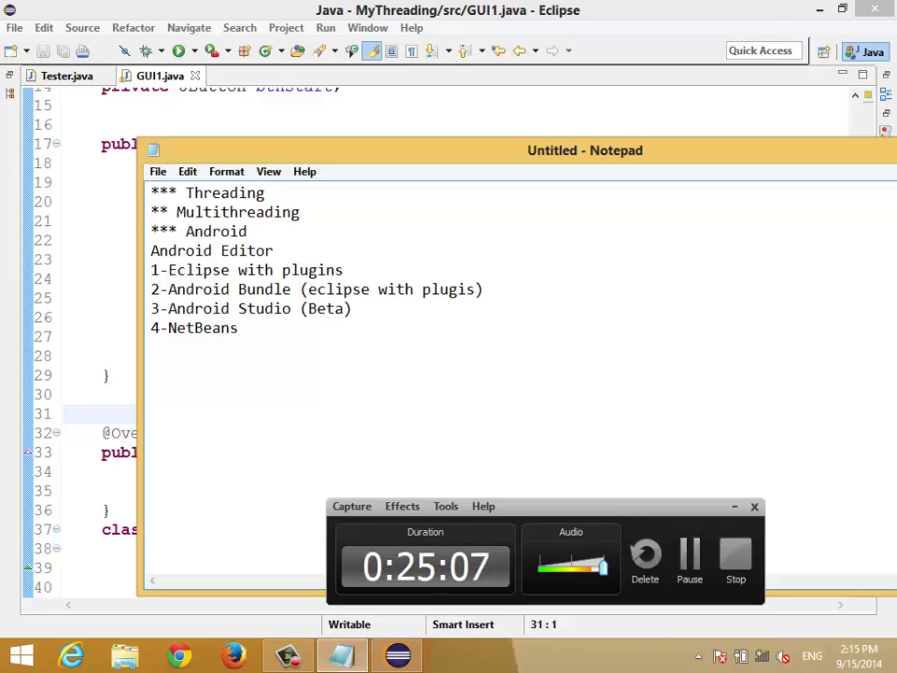
Review the Android editor options in the notes, highlighting Eclipse with plugins and Android Bundle.
key(super+c)
drag(297, 342, 164, 263)
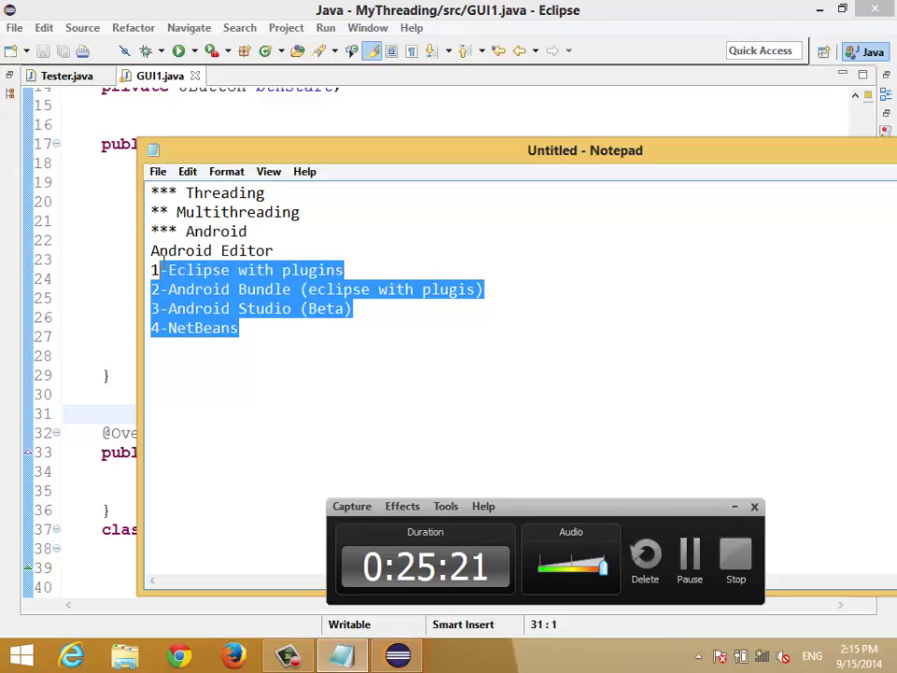
click(229, 308)
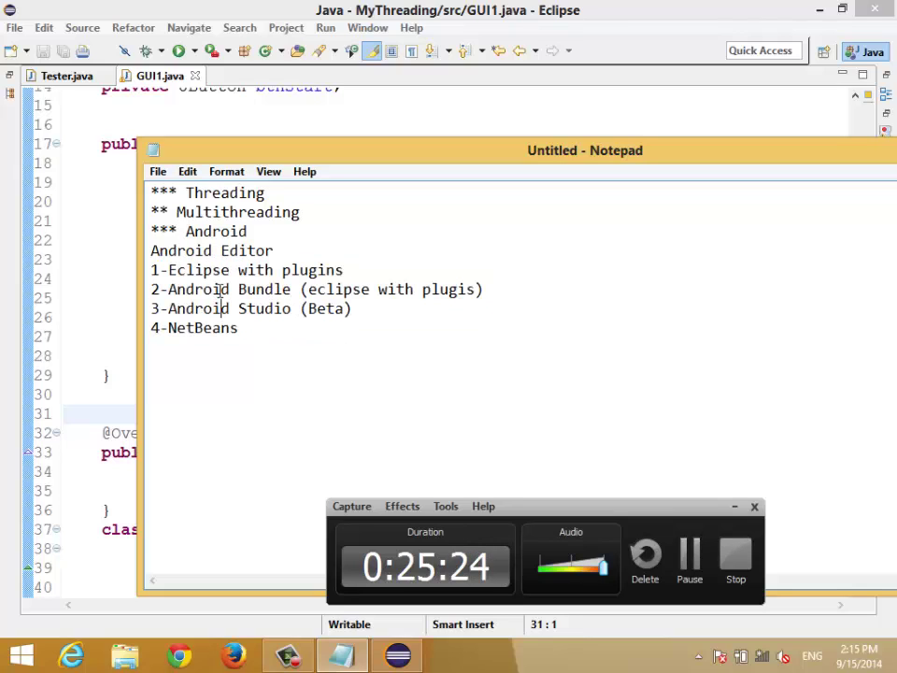
drag(169, 270, 360, 274)
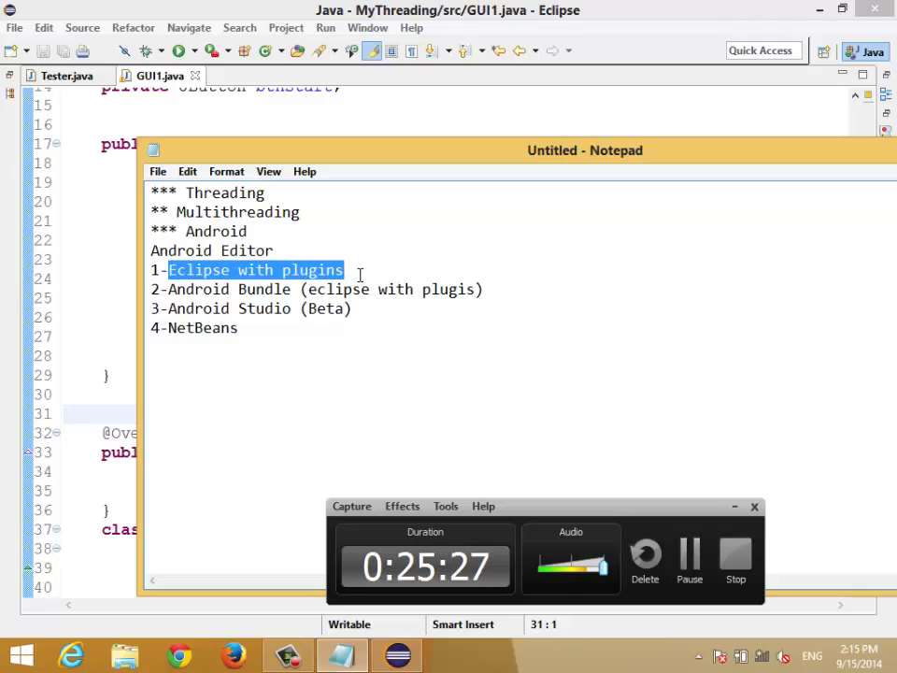
click(269, 291)
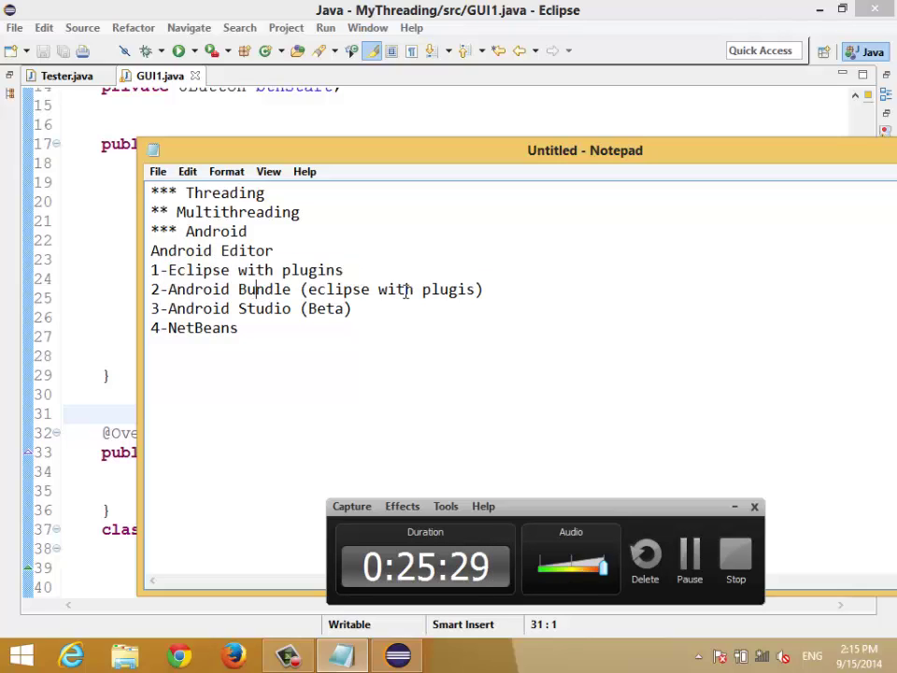
drag(483, 291, 172, 291)
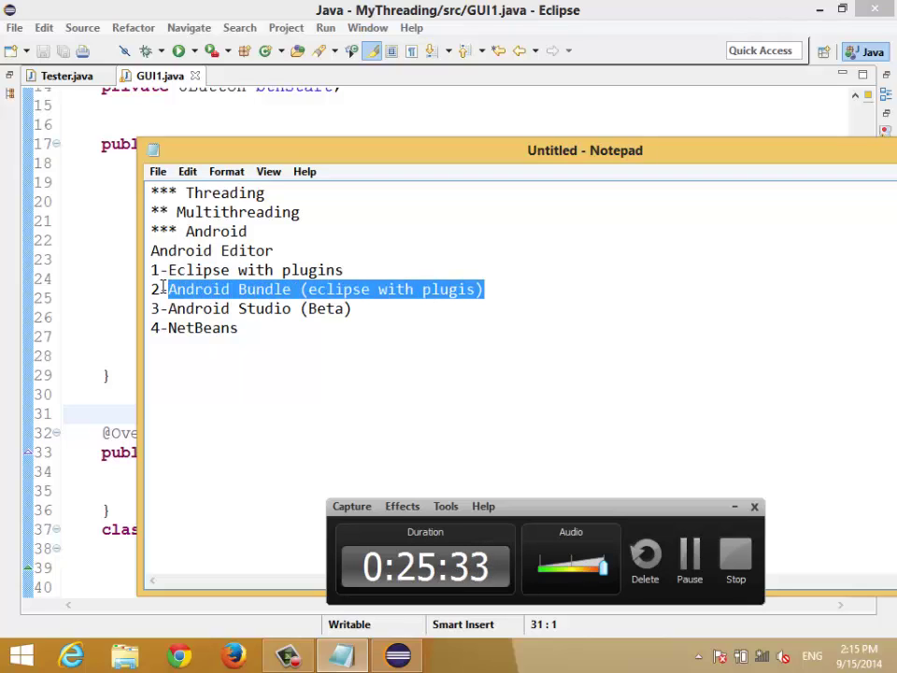
click(250, 274)
drag(347, 270, 163, 270)
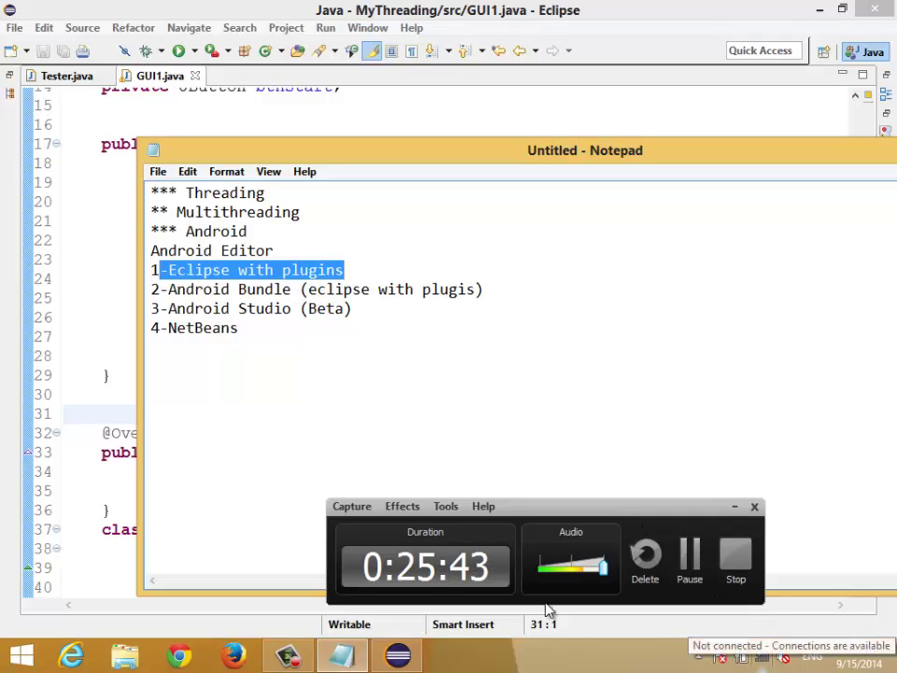
Switch to Eclipse and close the GUI1.java and Tester.java editors.
click(98, 277)
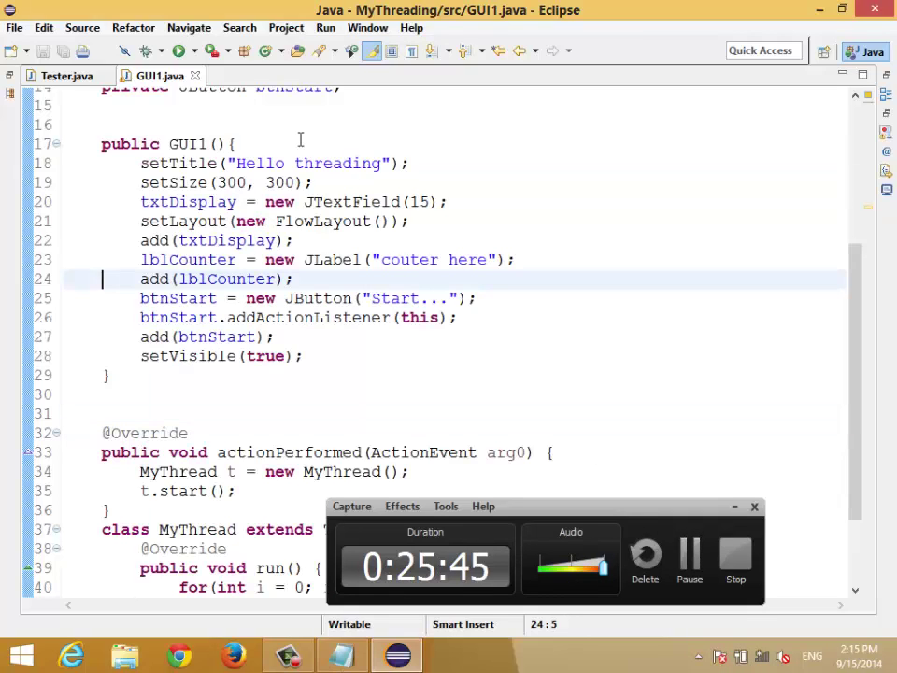
click(194, 75)
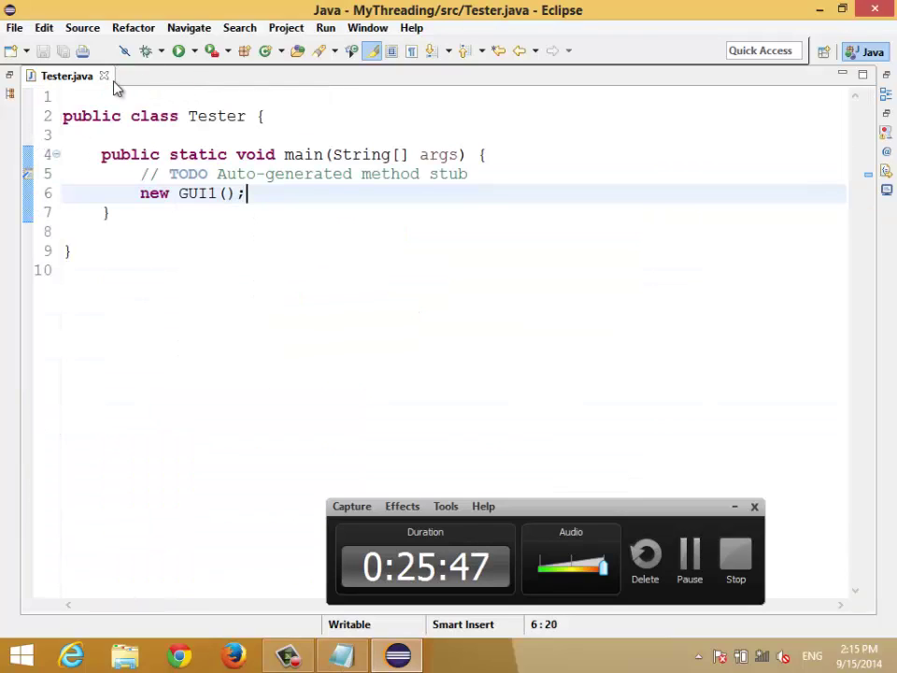
click(107, 76)
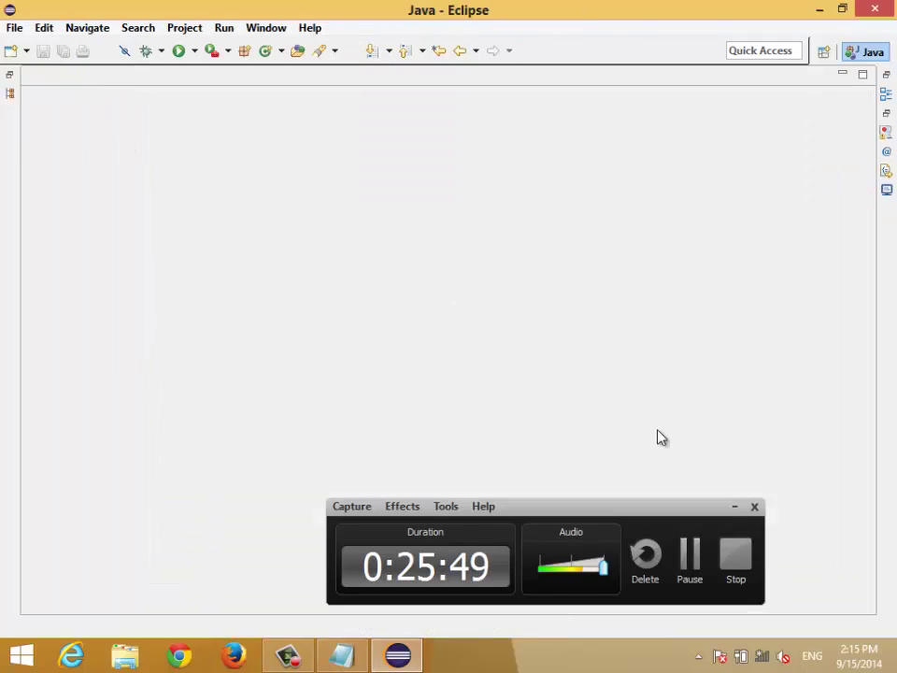
Open the Install New Software dialog.
click(273, 34)
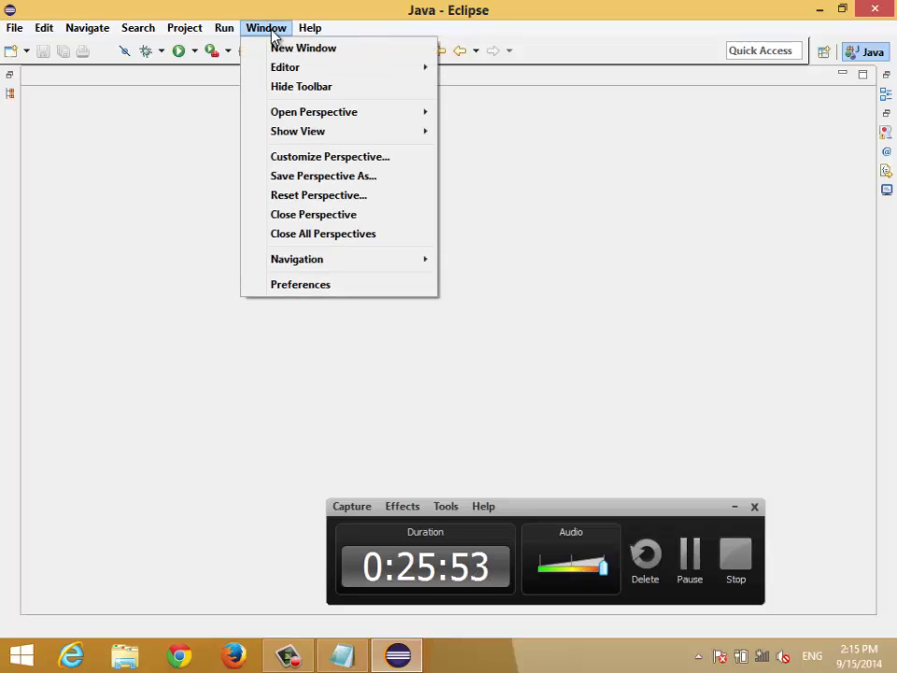
mouse_move(307, 31)
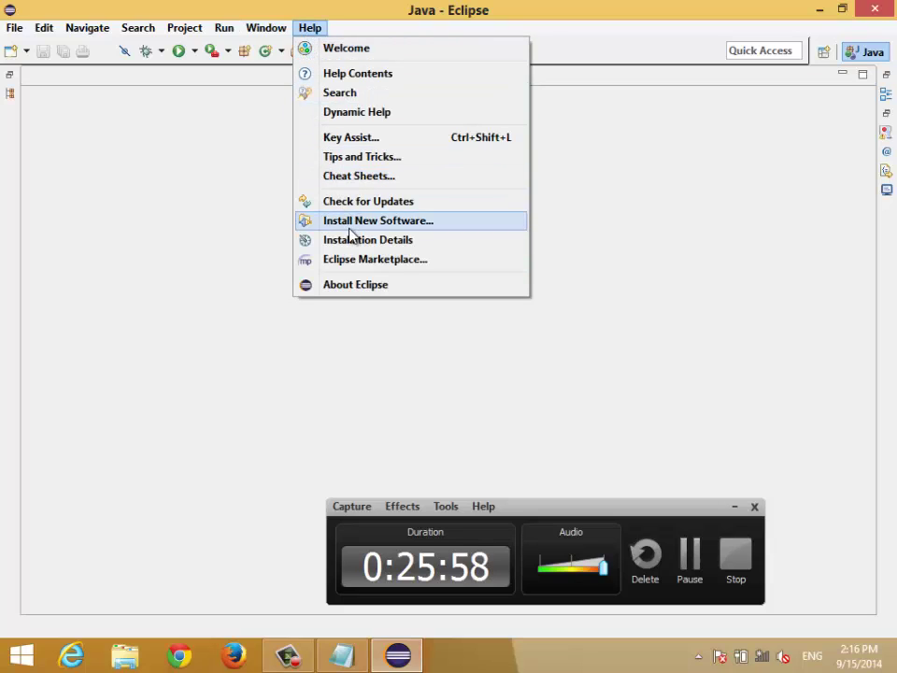
click(445, 229)
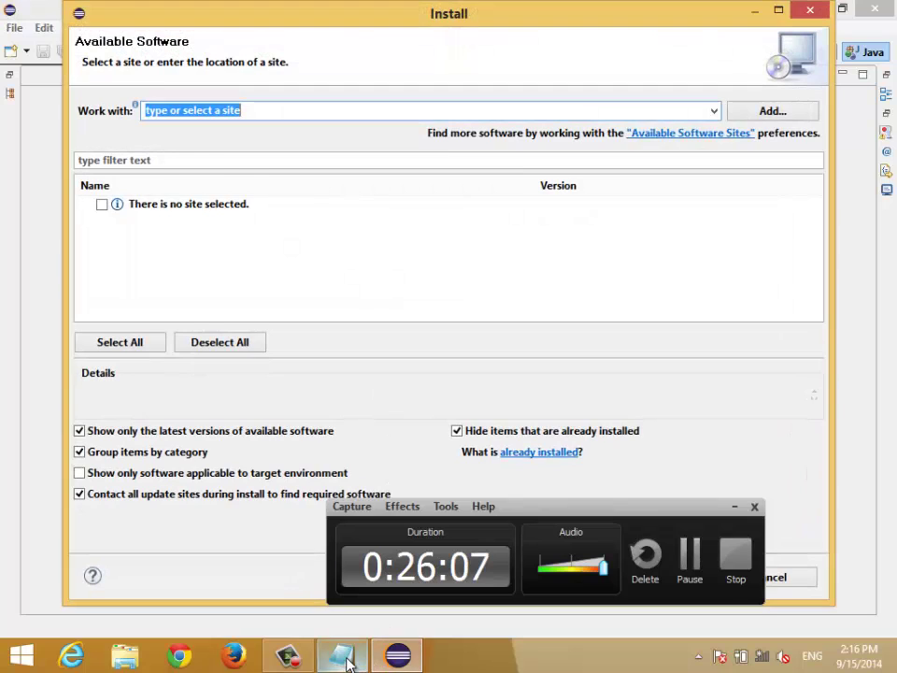
Check the Eclipse with plugins entry in the Notepad notes, and return to Eclipse's Install dialog.
click(345, 658)
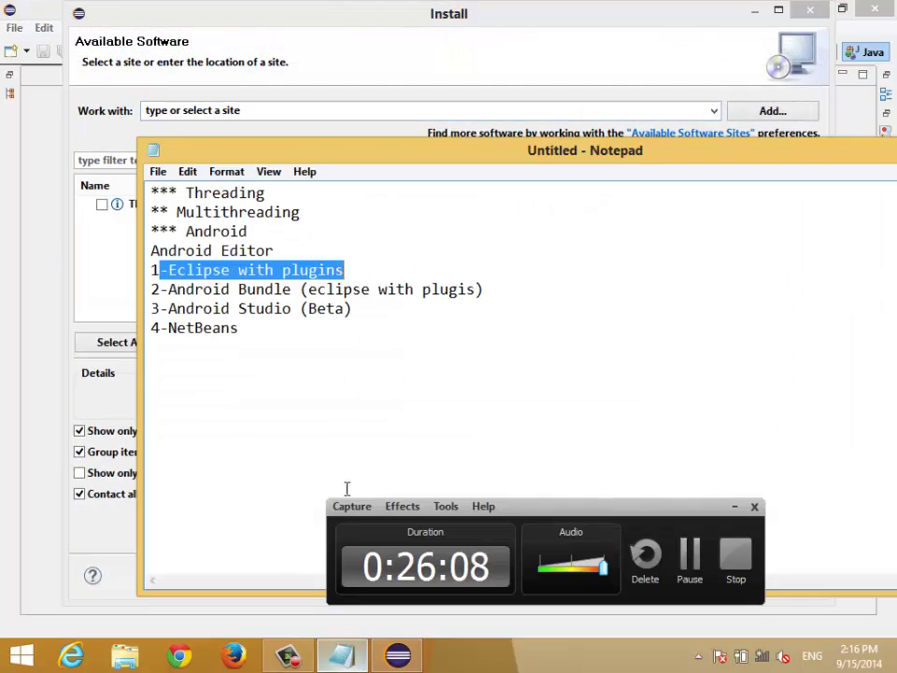
click(291, 269)
click(104, 295)
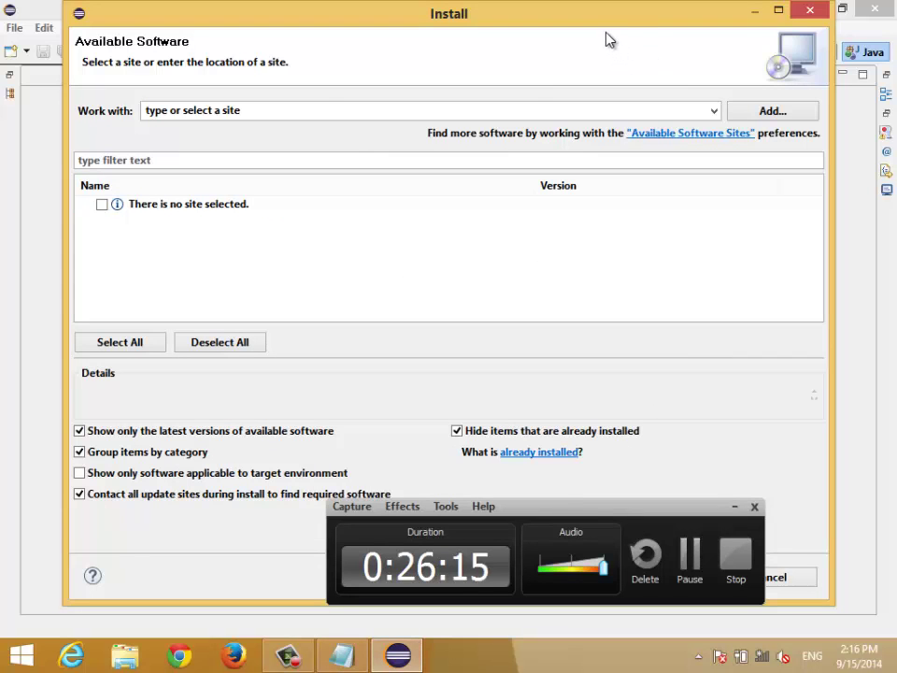
drag(604, 38, 620, 62)
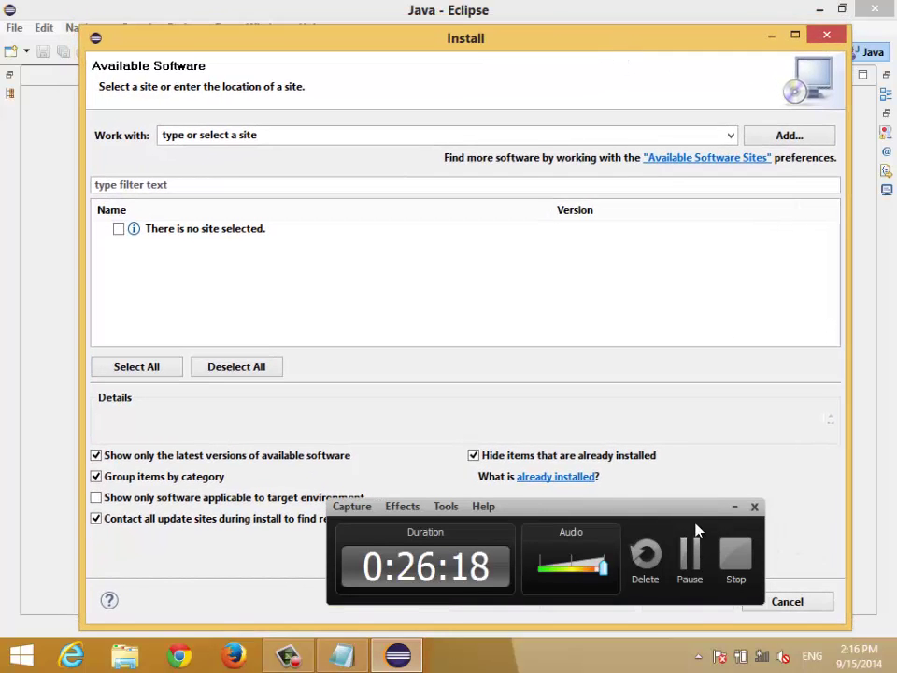
click(733, 510)
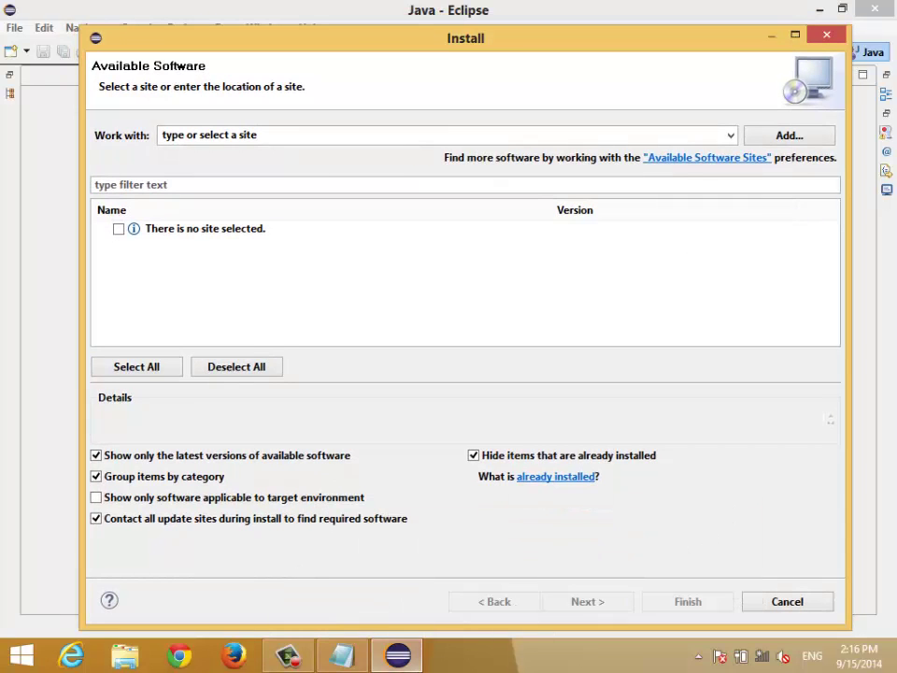
Switch to Firefox and bring up the Google home page.
click(234, 654)
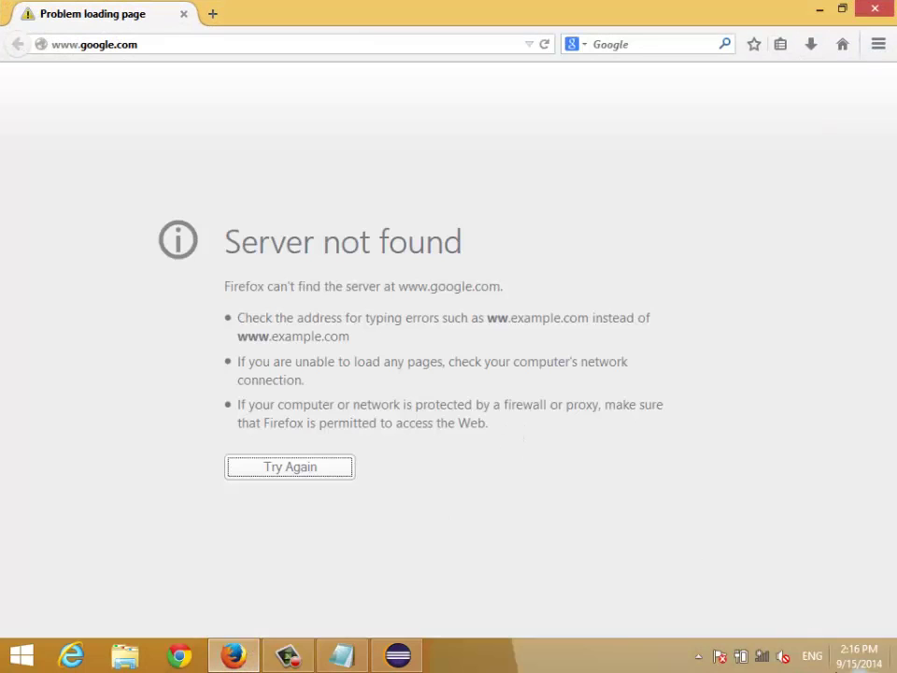
mouse_move(755, 659)
click(289, 656)
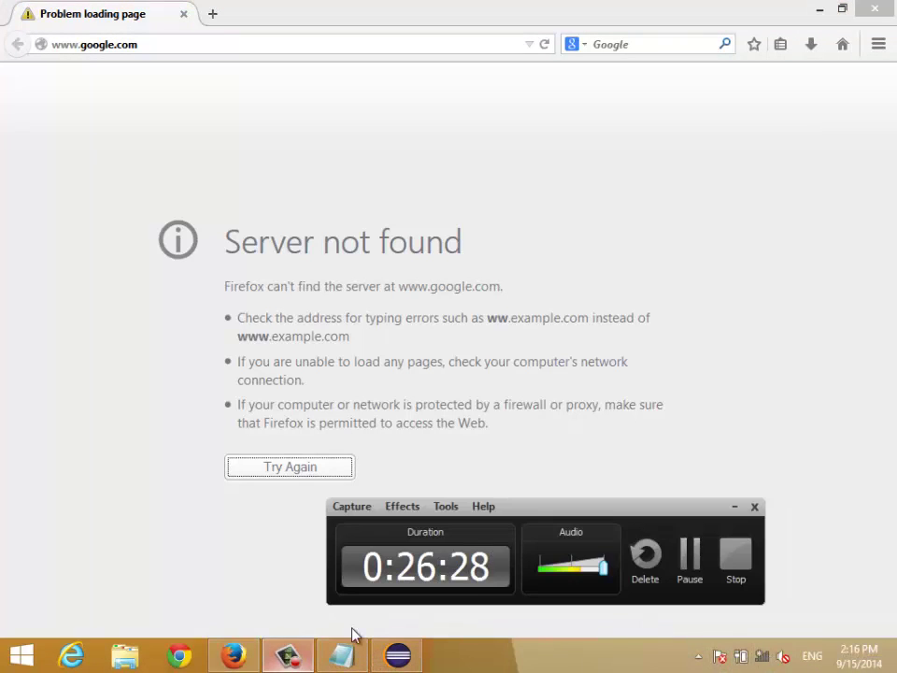
click(687, 558)
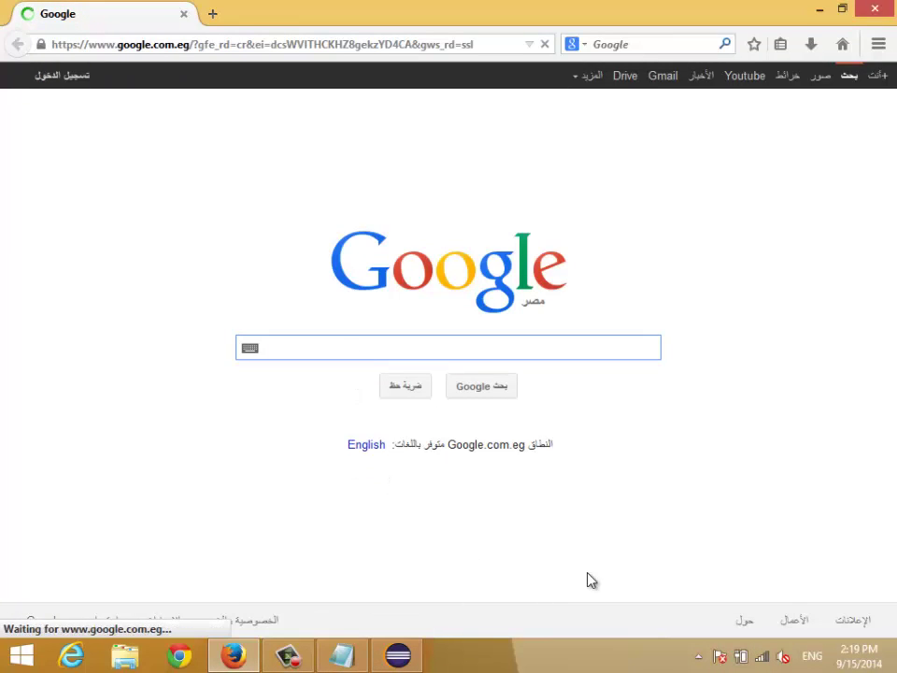
Search Google for "android eclipse plugins".
text(andro)
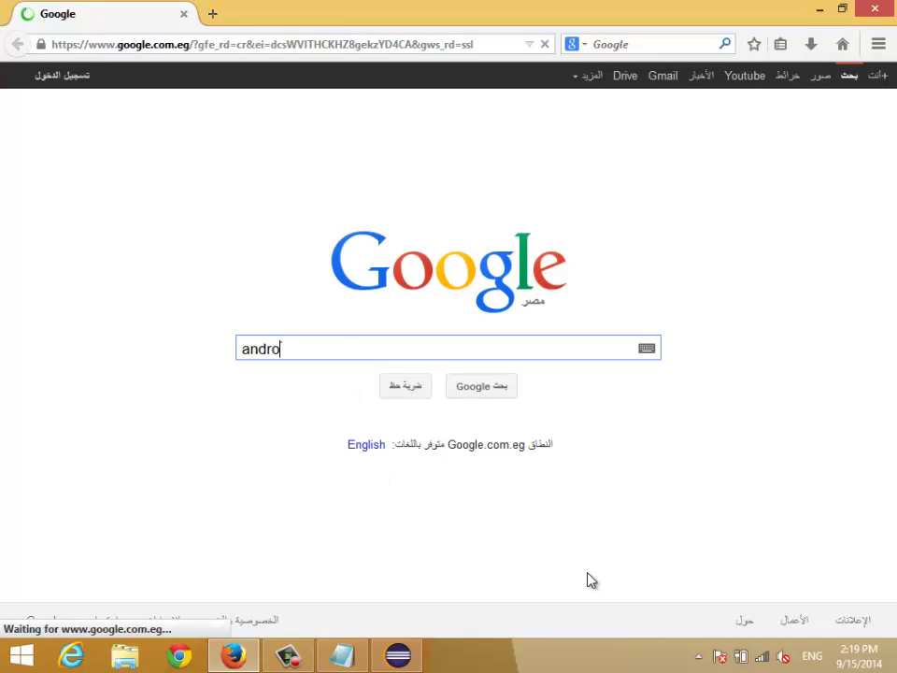
text(id)
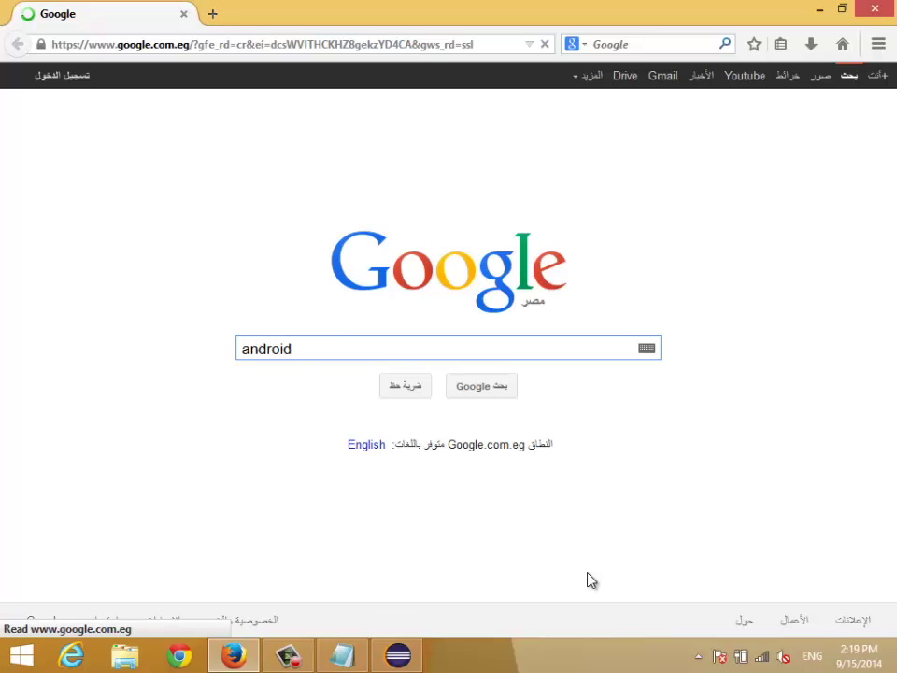
text( pl)
key(BackSpace)
key(BackSpace)
text(ecl)
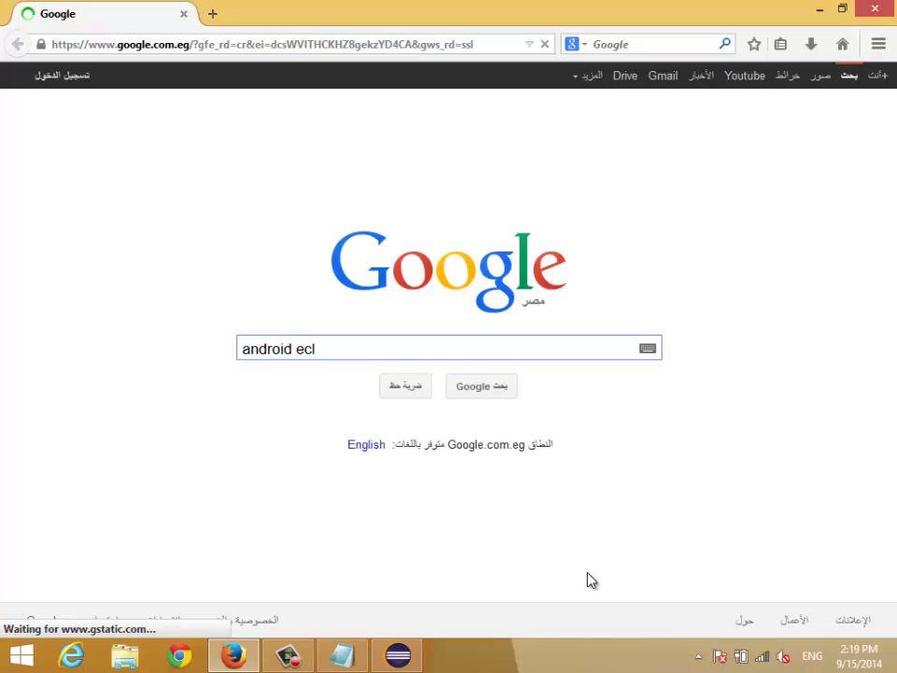
key(BackSpace)
key(BackSpace)
key(BackSpace)
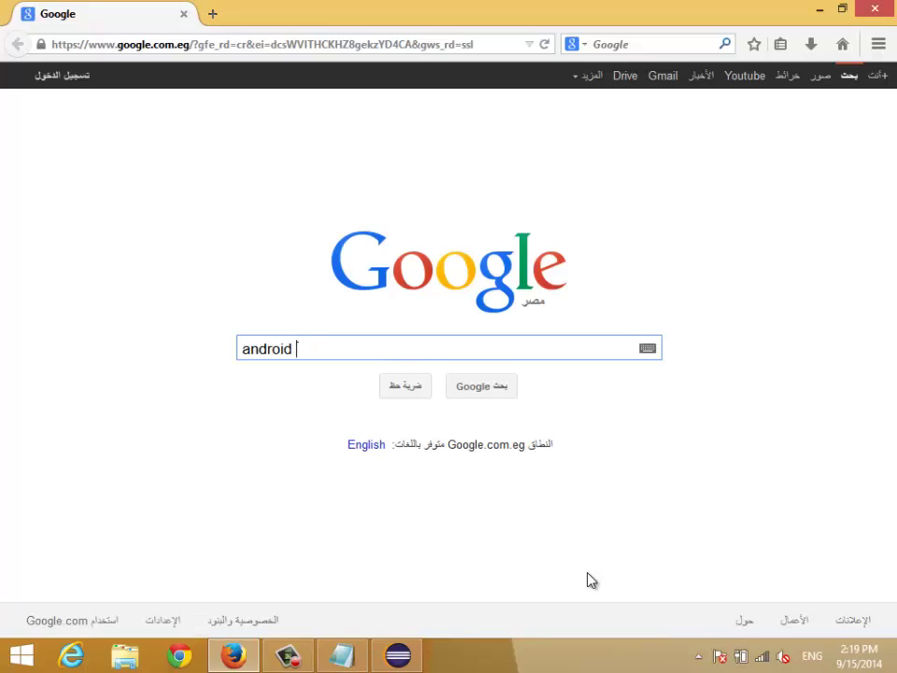
text(eclipse plugins)
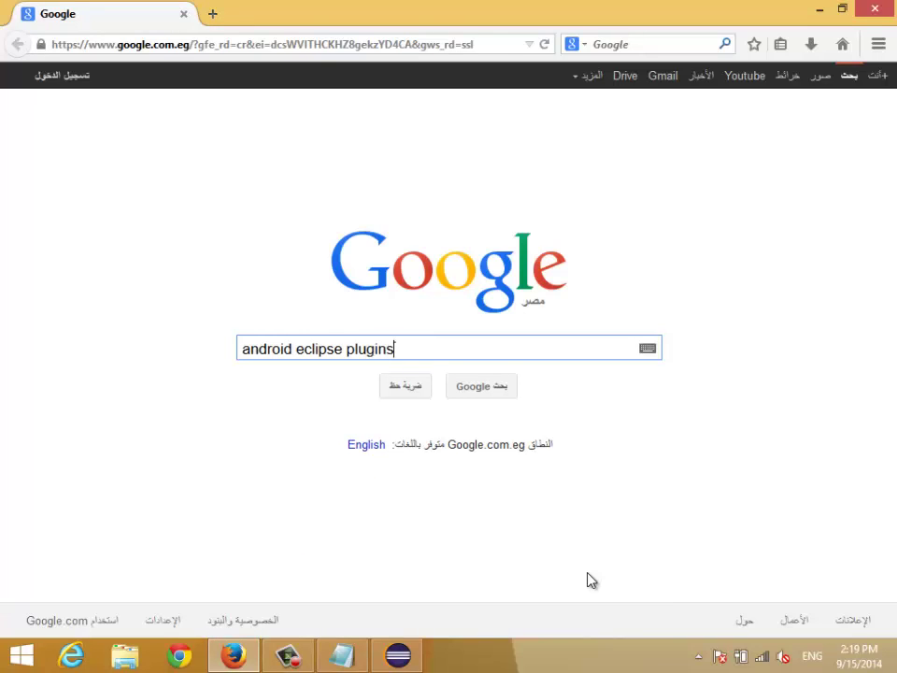
key(Return)
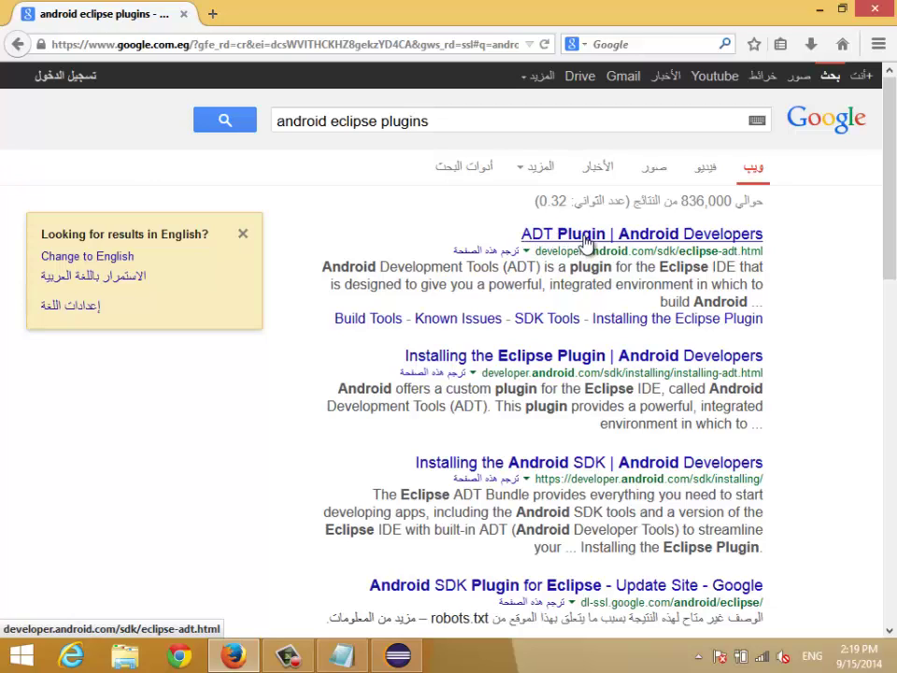
Open the "ADT Plugin | Android Developers" and "Installing the Android SDK | Android Developers" search results in new tabs.
middle_click(636, 238)
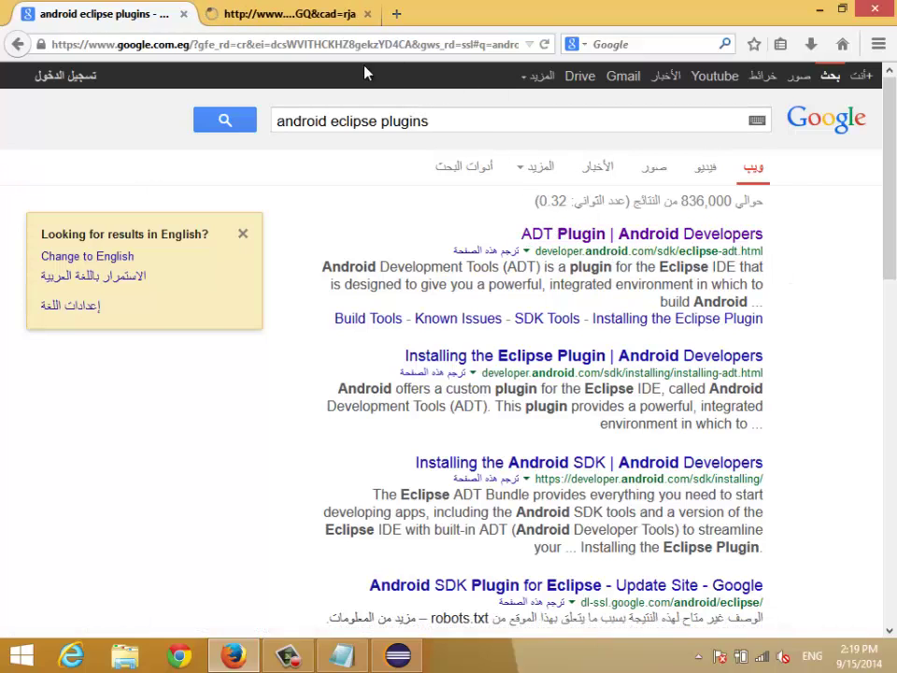
click(323, 17)
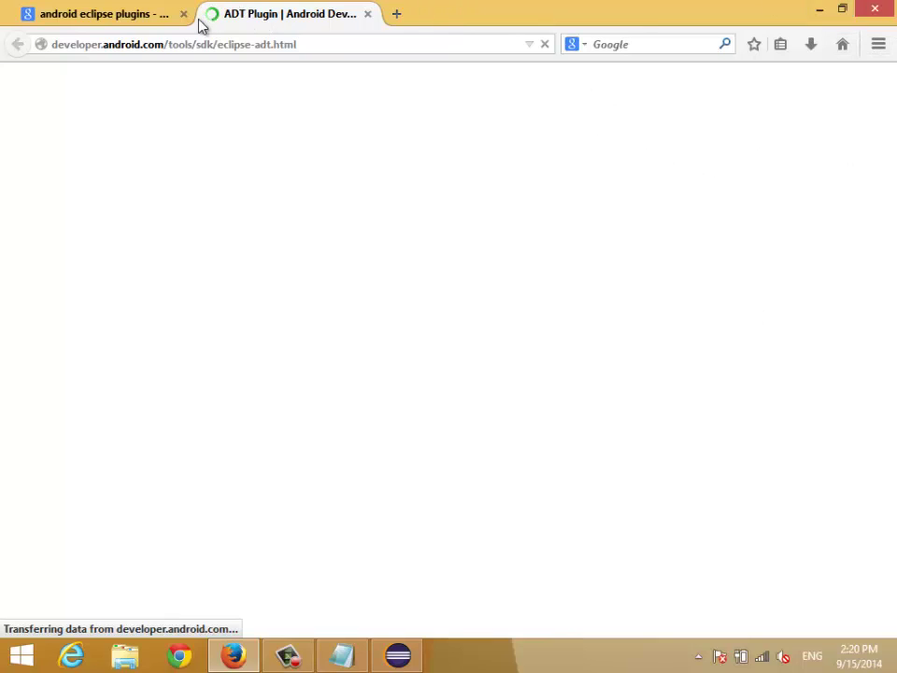
click(110, 17)
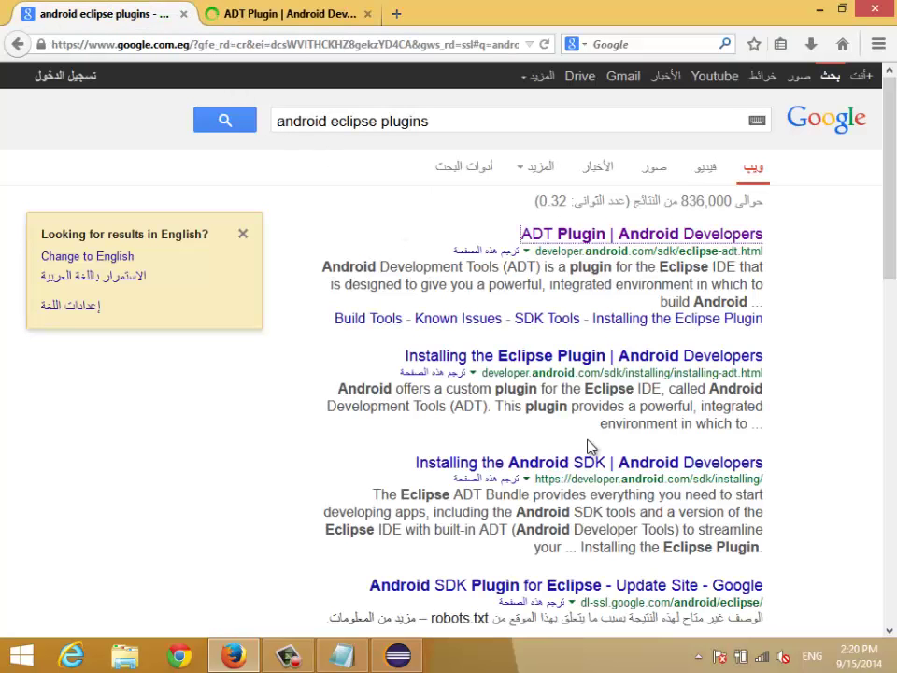
middle_click(674, 468)
click(301, 13)
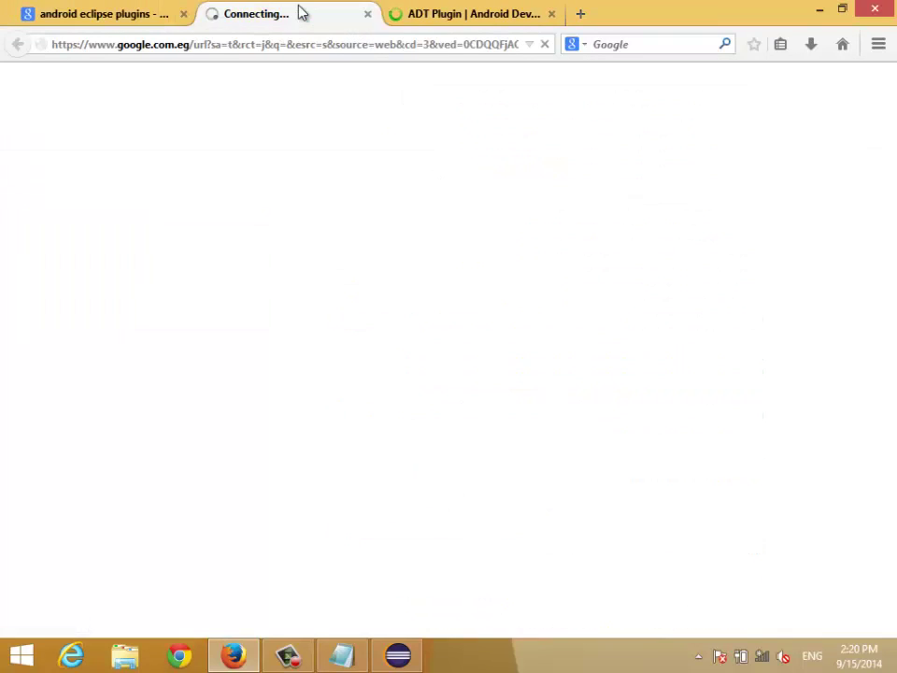
Return to the ADT Plugin page, look through its contents, and reload developer.android.com/tools/sdk/eclipse-adt.html.
click(461, 13)
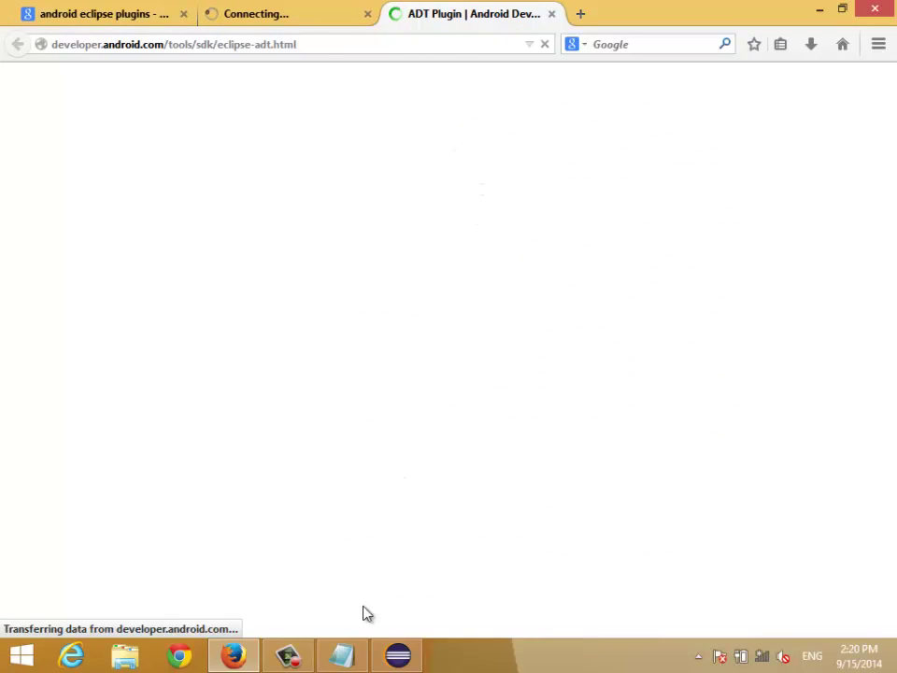
click(352, 657)
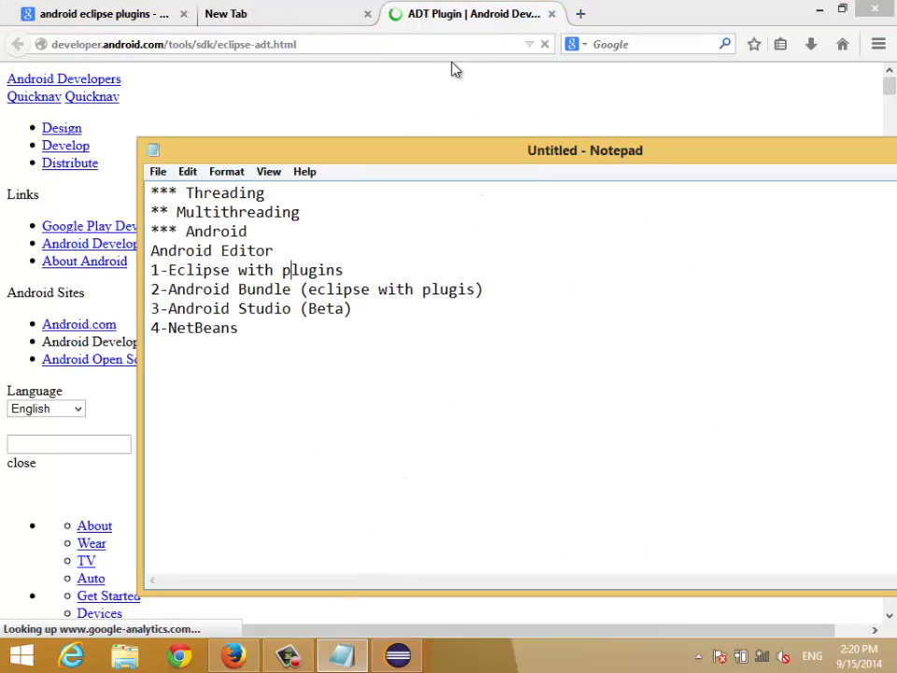
click(326, 18)
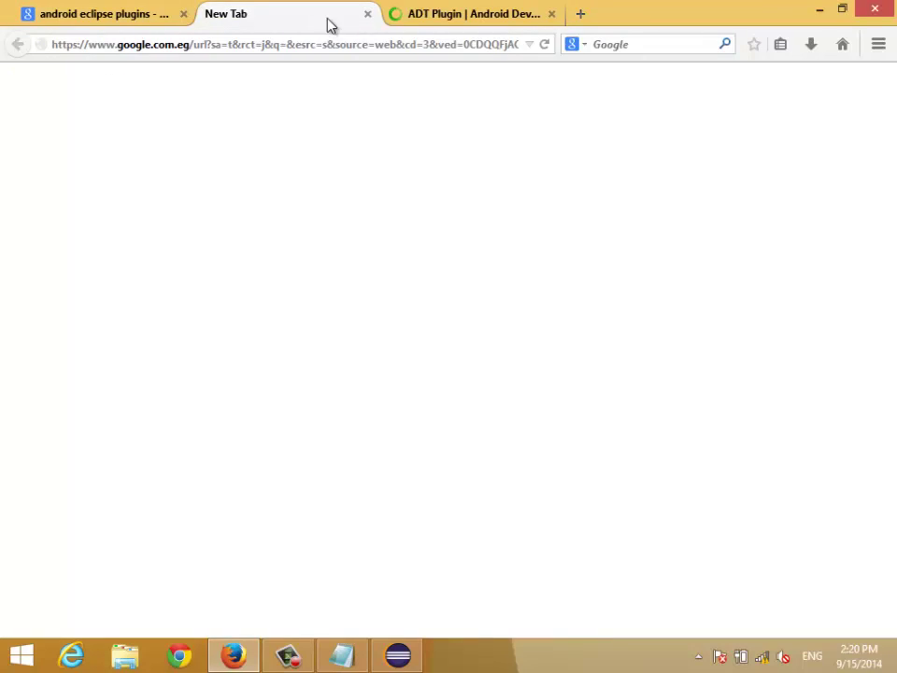
click(461, 15)
scroll(544, 359, down, 10)
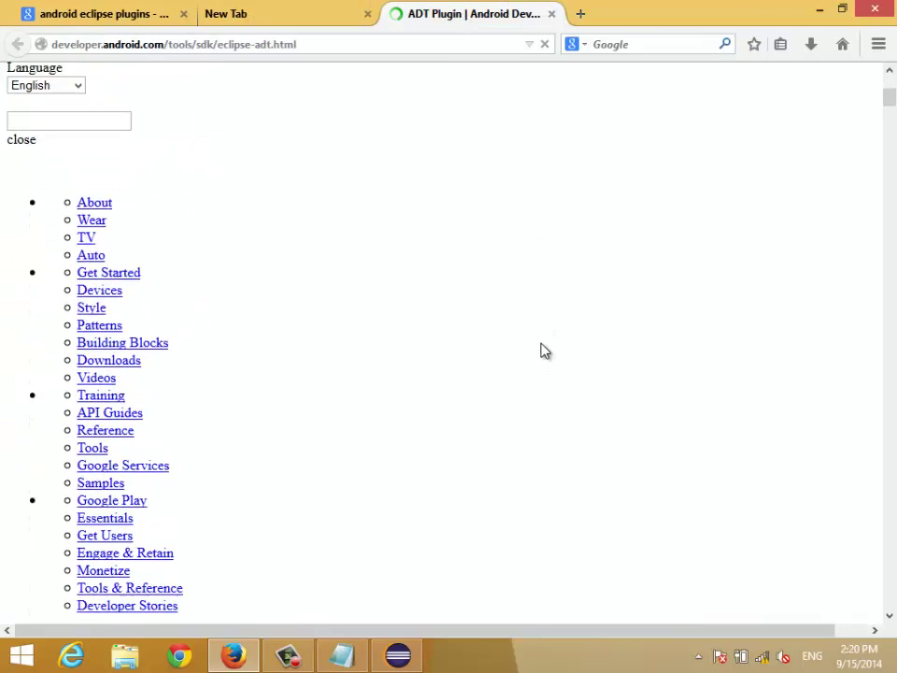
click(430, 45)
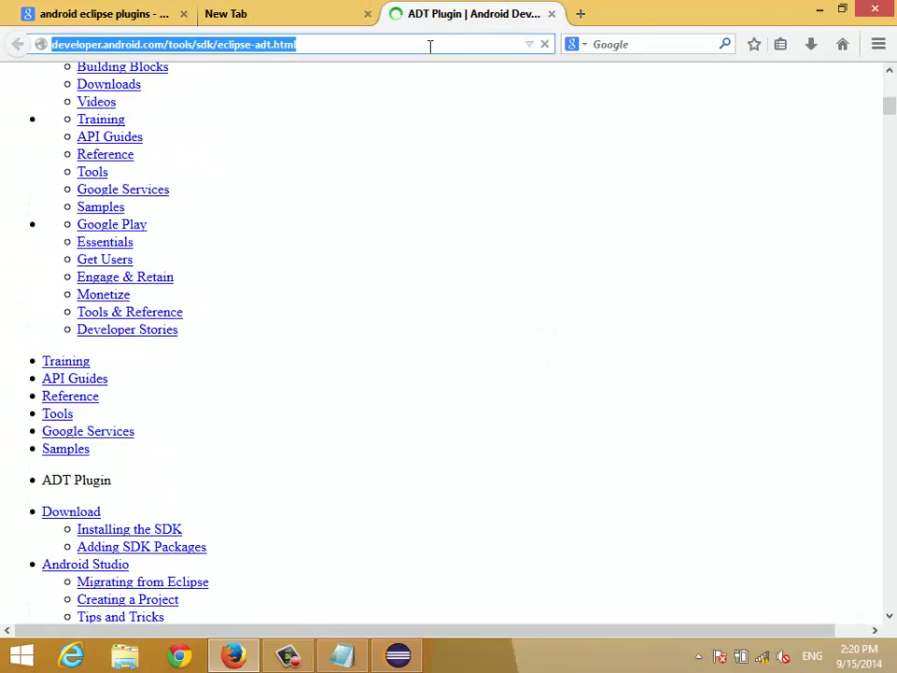
key(Return)
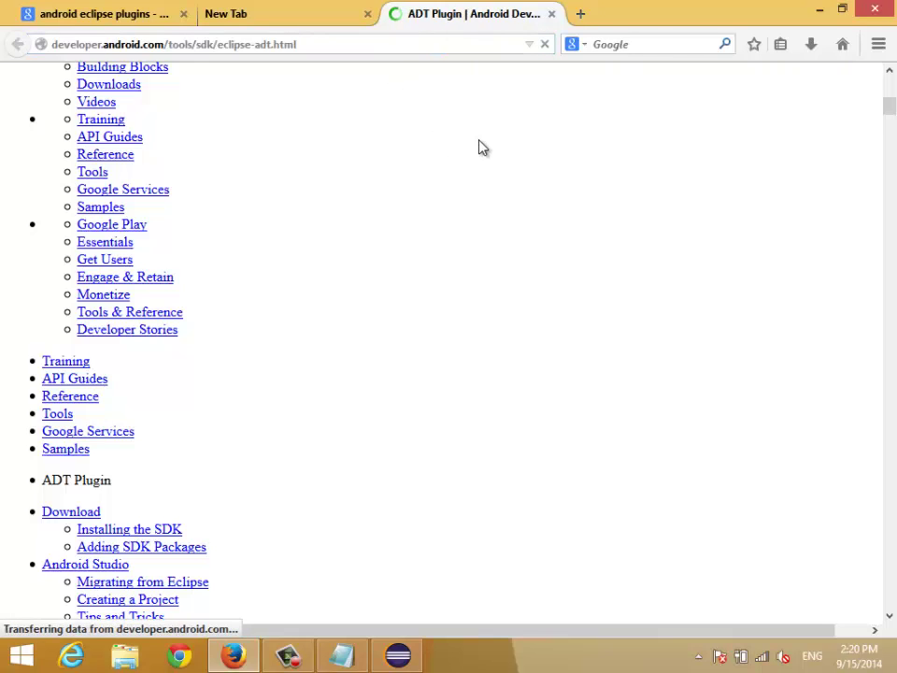
Switch to the Notepad notes and add the heading "** Eclipse with plugins" below the editor list, separated by a blank line.
click(342, 656)
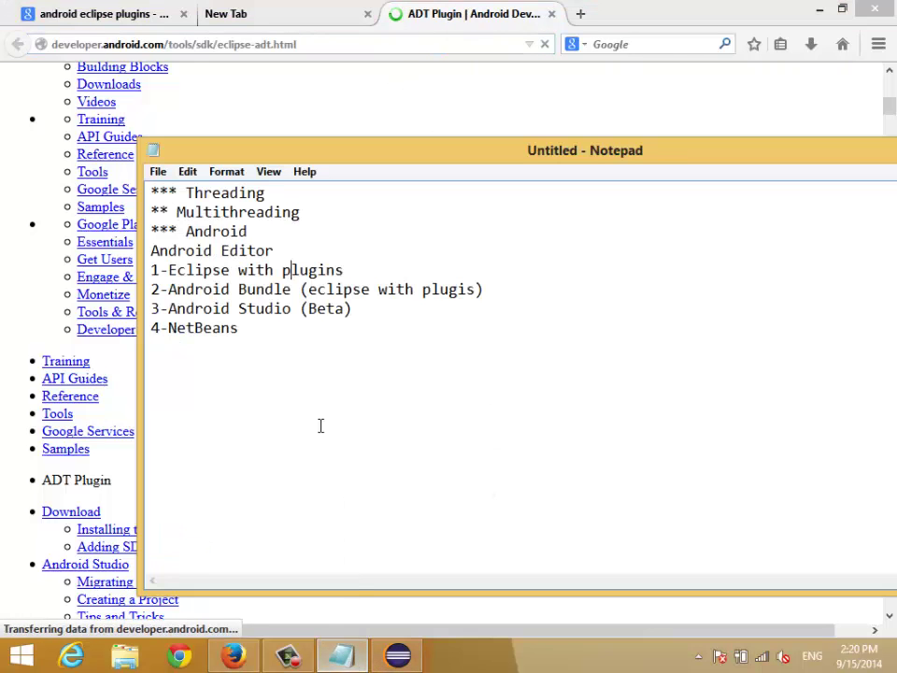
click(258, 335)
key(Return)
key(Return)
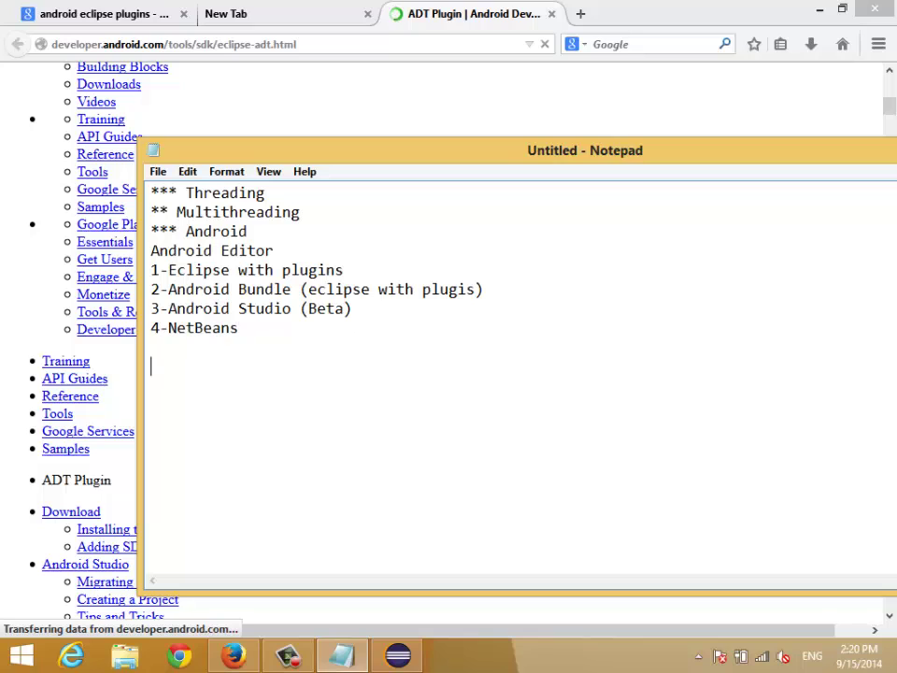
text(** Eclipse)
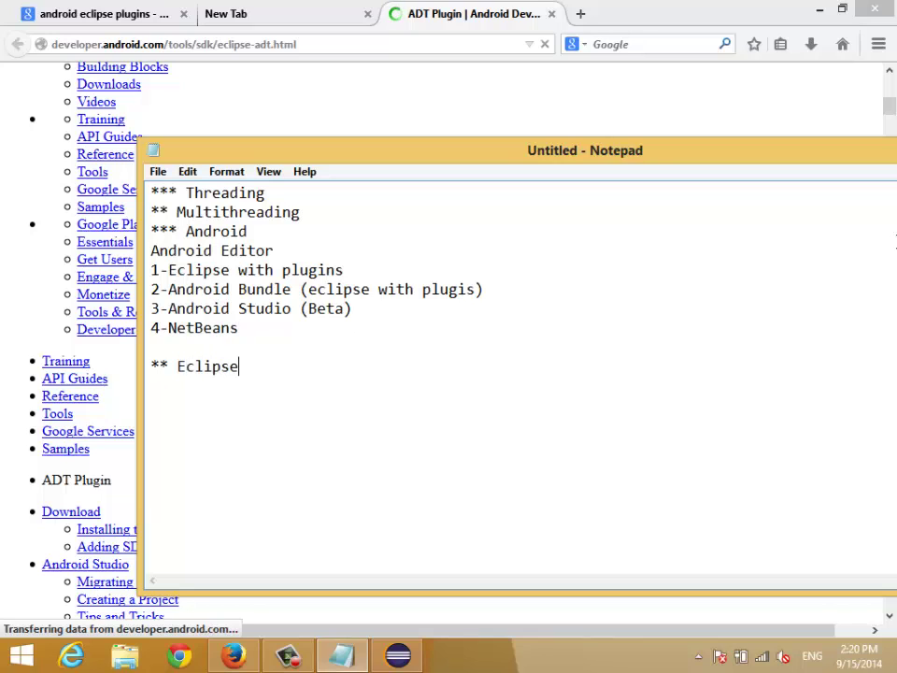
text( with plugi)
text(ns)
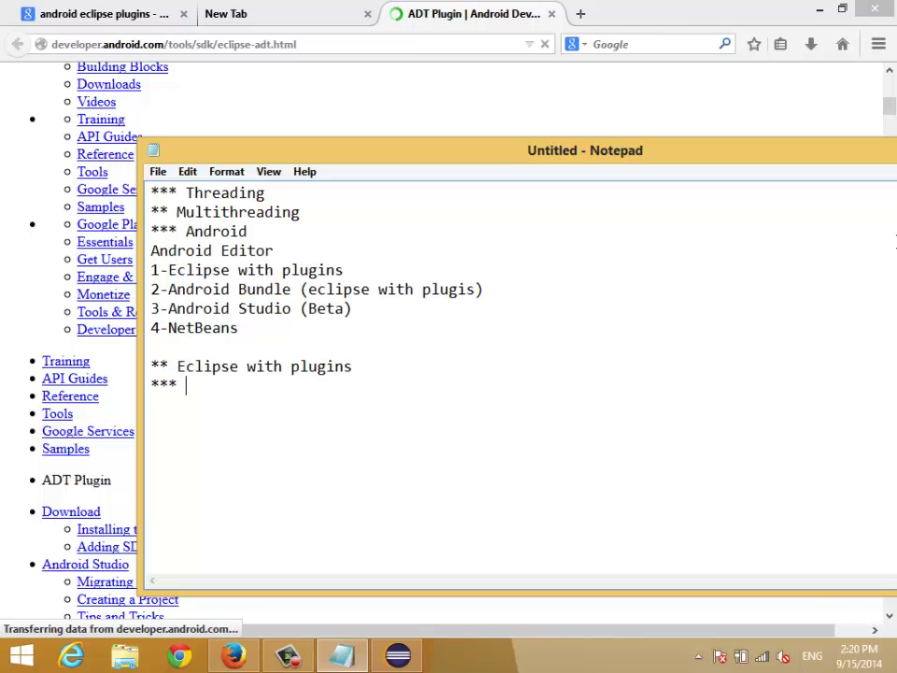
Add the line "*** Download ADT Bundle(Eclipse, android sdk, plugins)" under the Eclipse with plugins heading.
text(ow)
key(BackSpace)
text(wnloa)
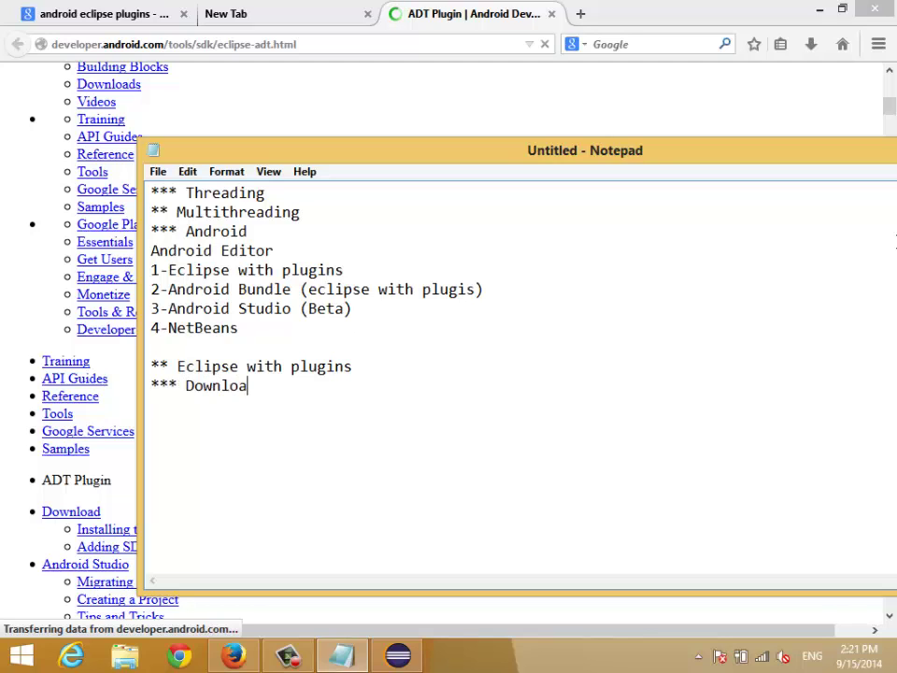
text(d ADT Bu)
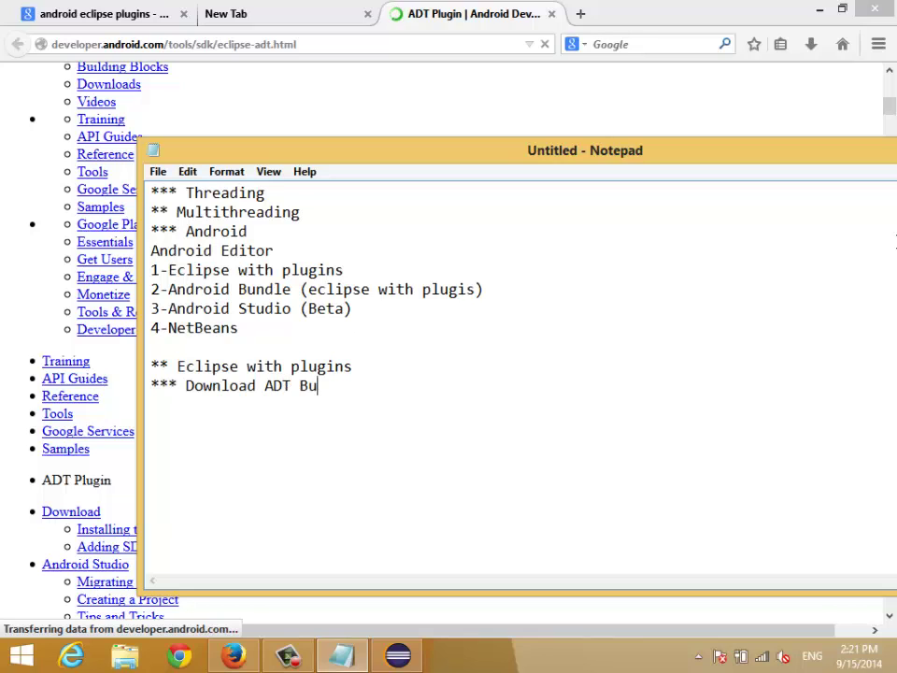
text(ndl)
text(e(Eclips)
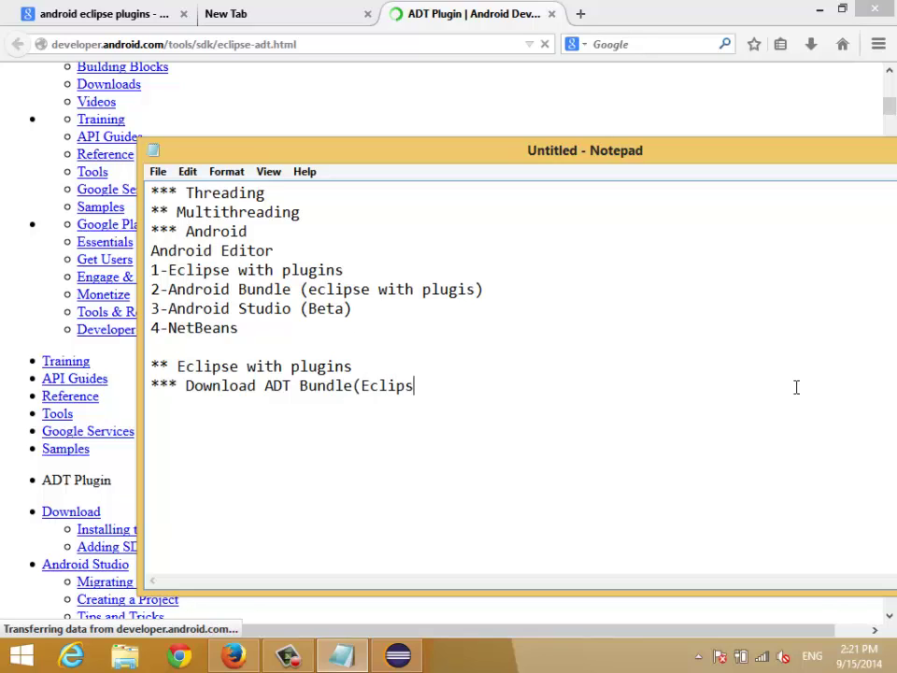
text(e, android sd)
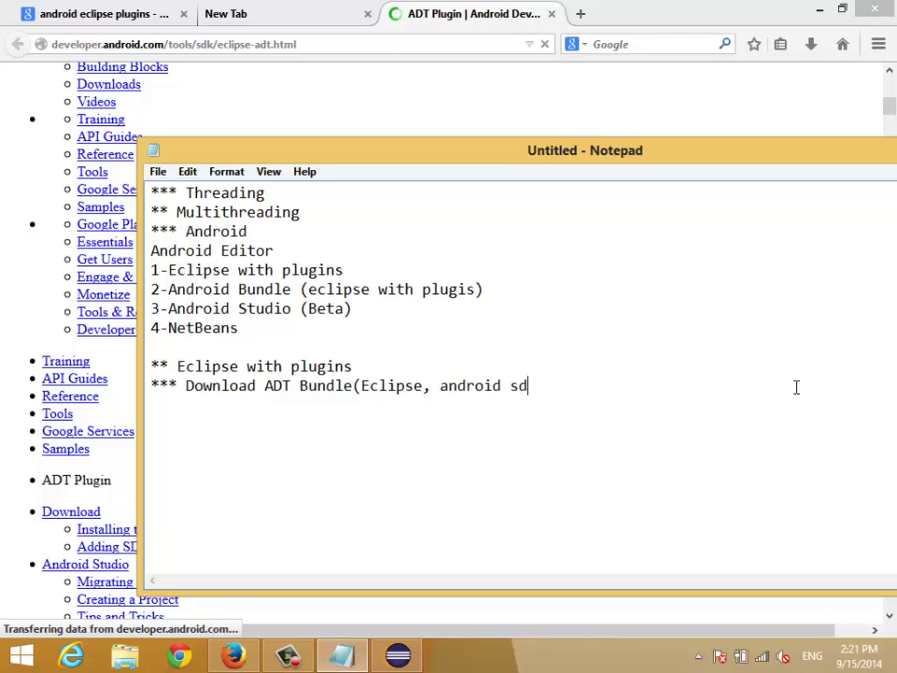
text(kk, plugins))
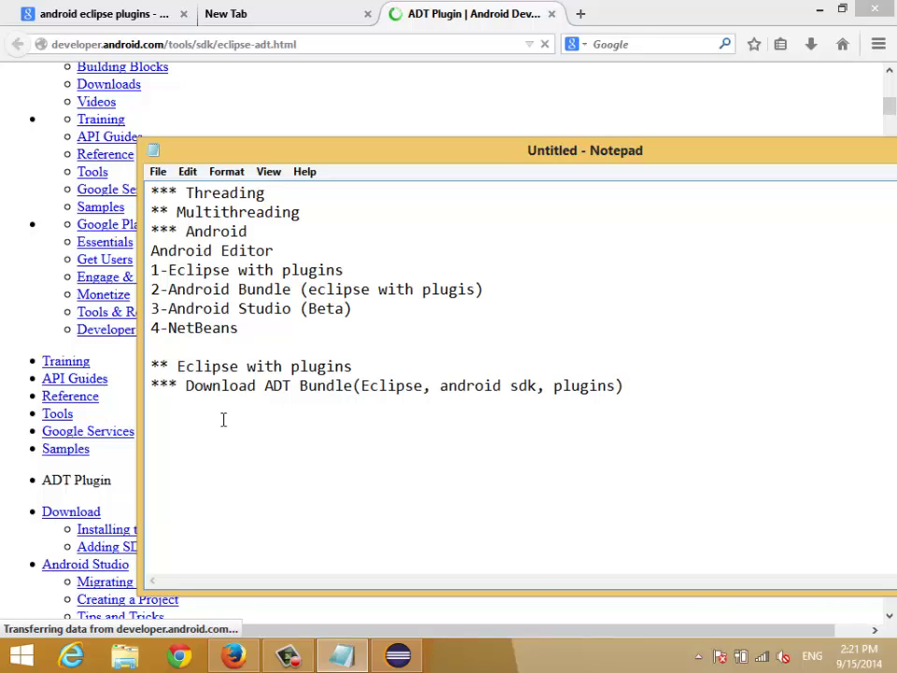
Return to the ADT Plugin page in Firefox and look through its introduction and the revision notes from ADT 23.0.3 to 22.2.
click(138, 383)
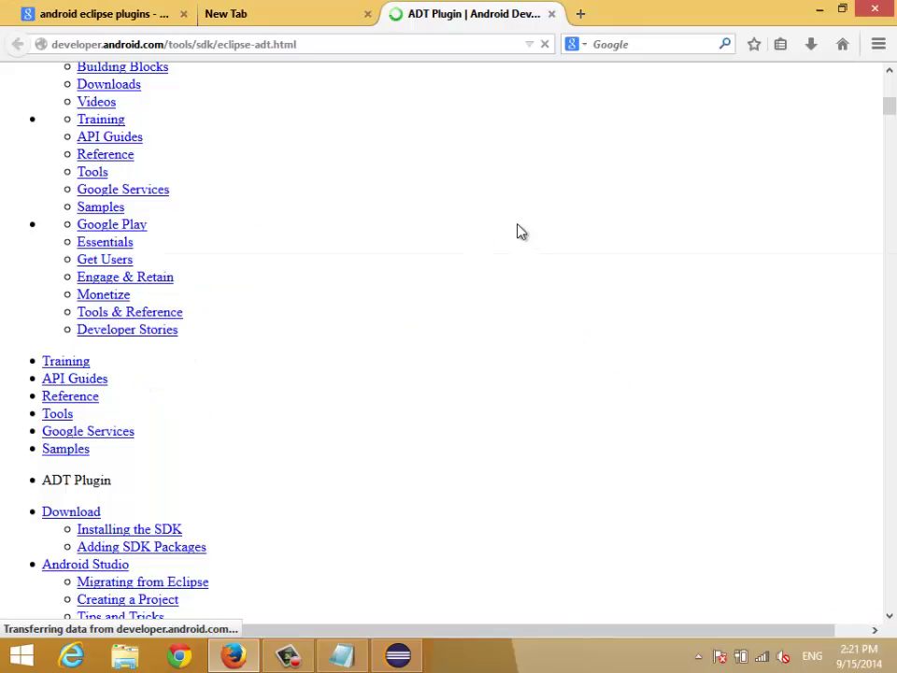
scroll(492, 317, down, 8)
scroll(476, 397, down, 20)
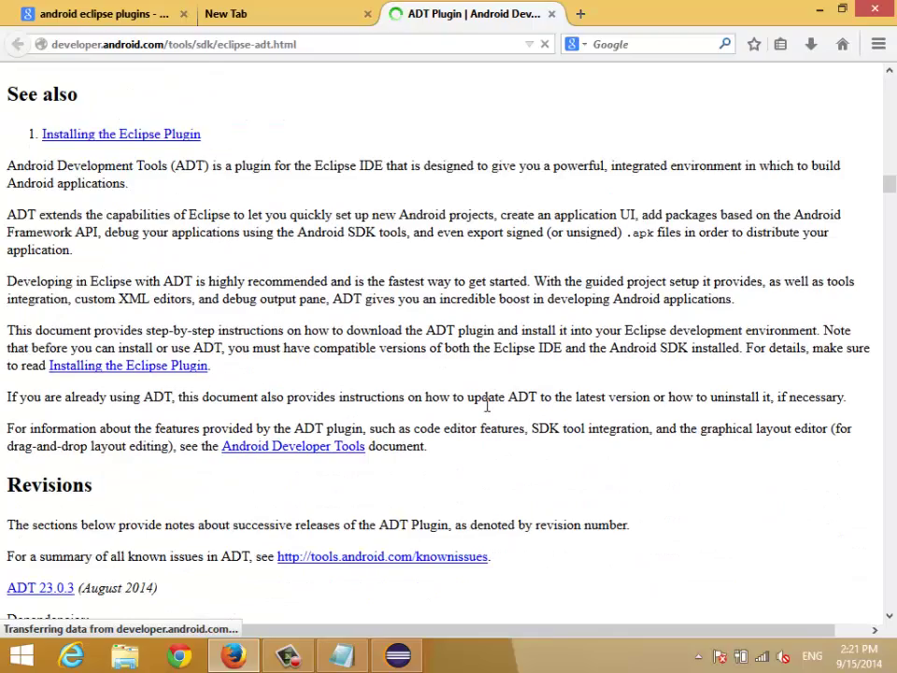
scroll(486, 414, down, 8)
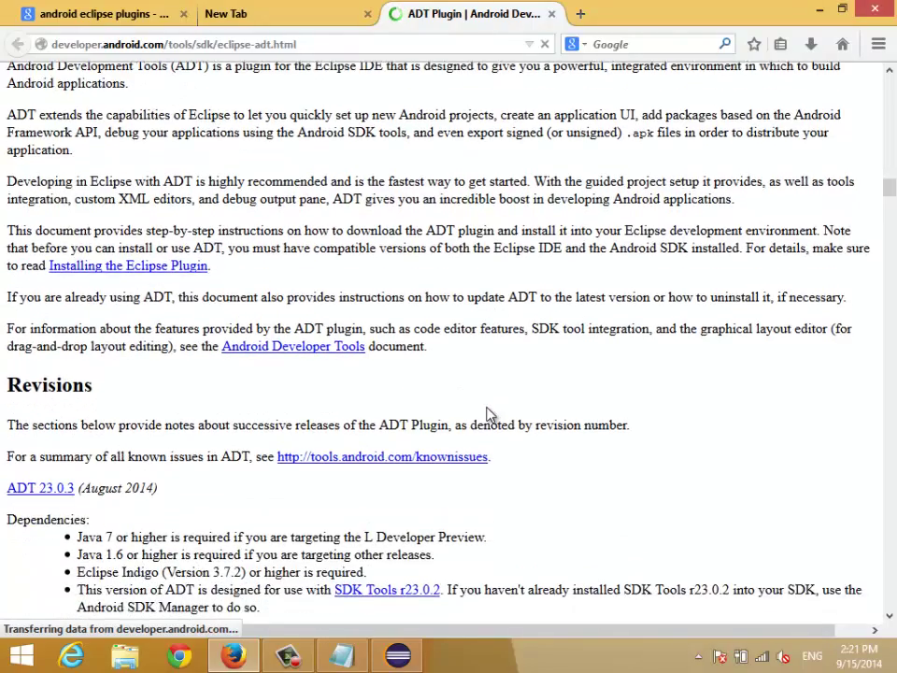
scroll(486, 414, down, 6)
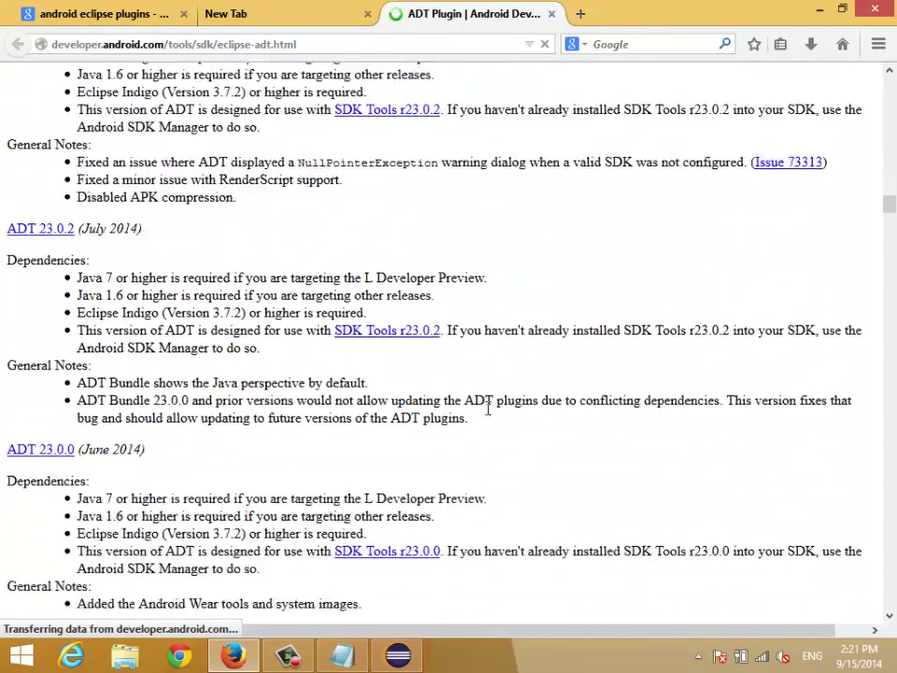
scroll(488, 413, down, 4)
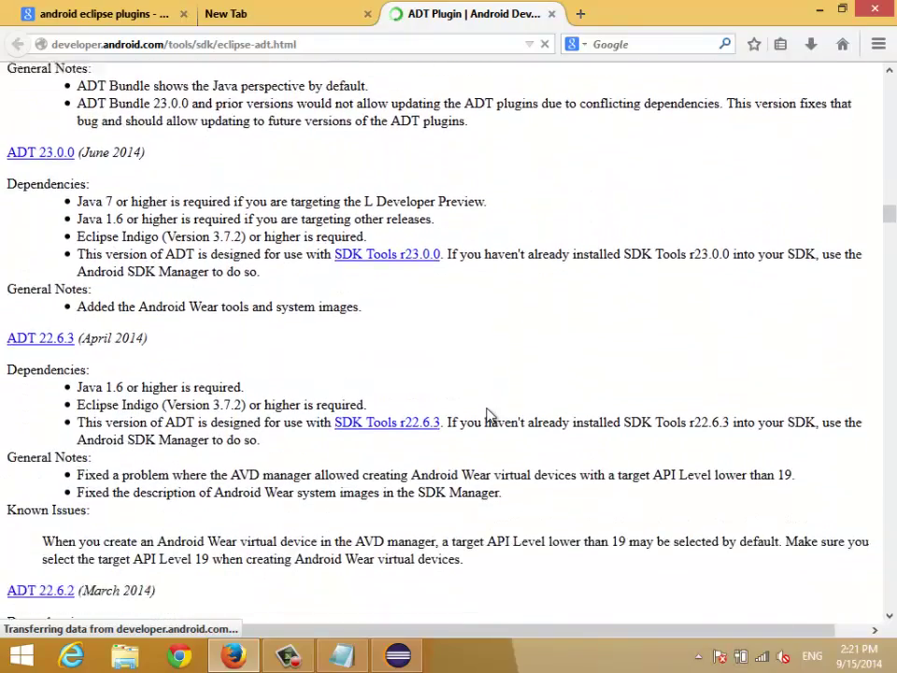
scroll(486, 408, down, 8)
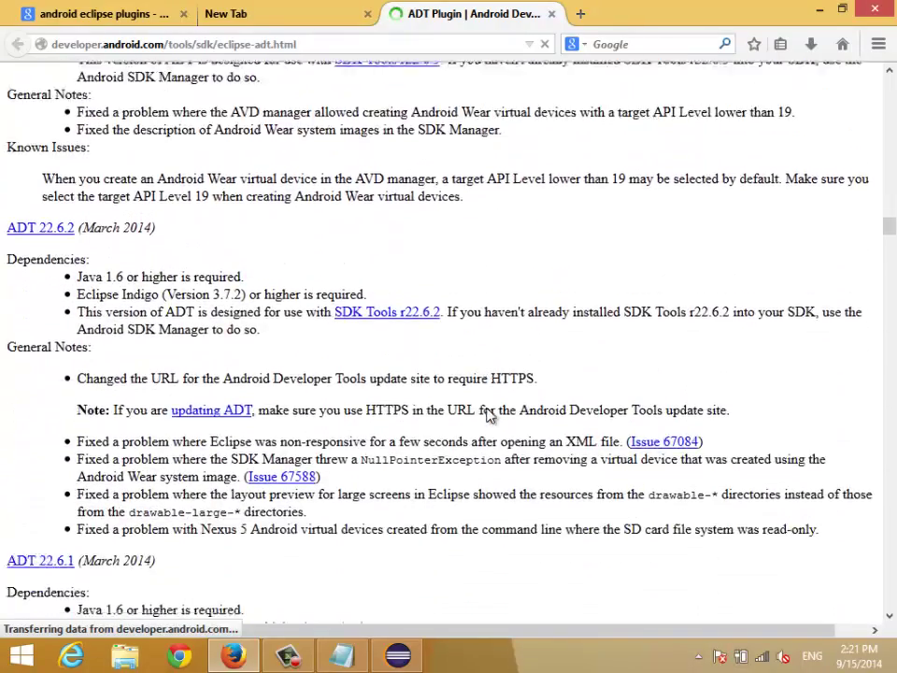
scroll(486, 412, down, 11)
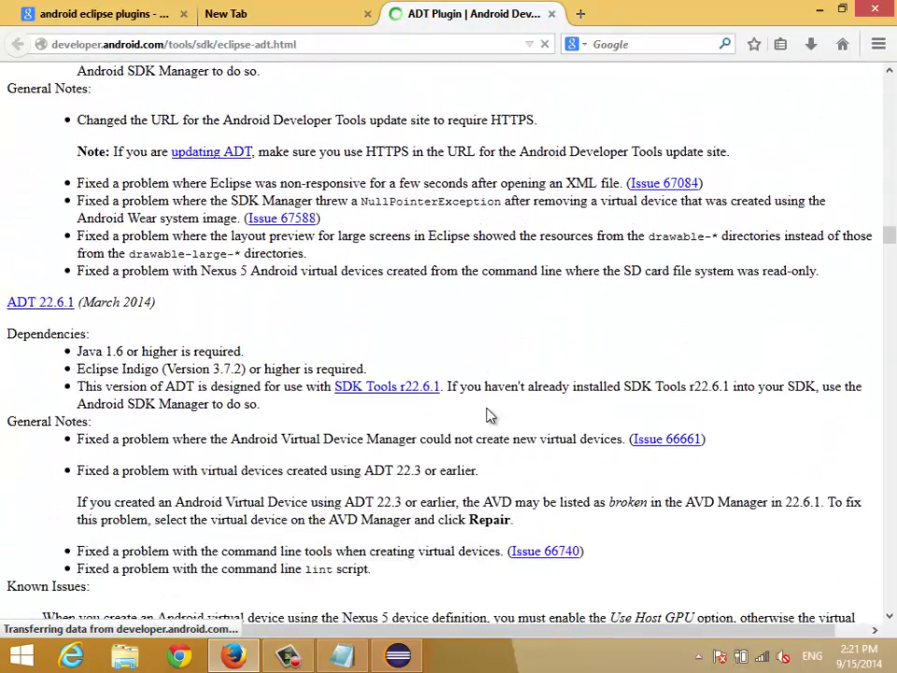
scroll(491, 415, down, 7)
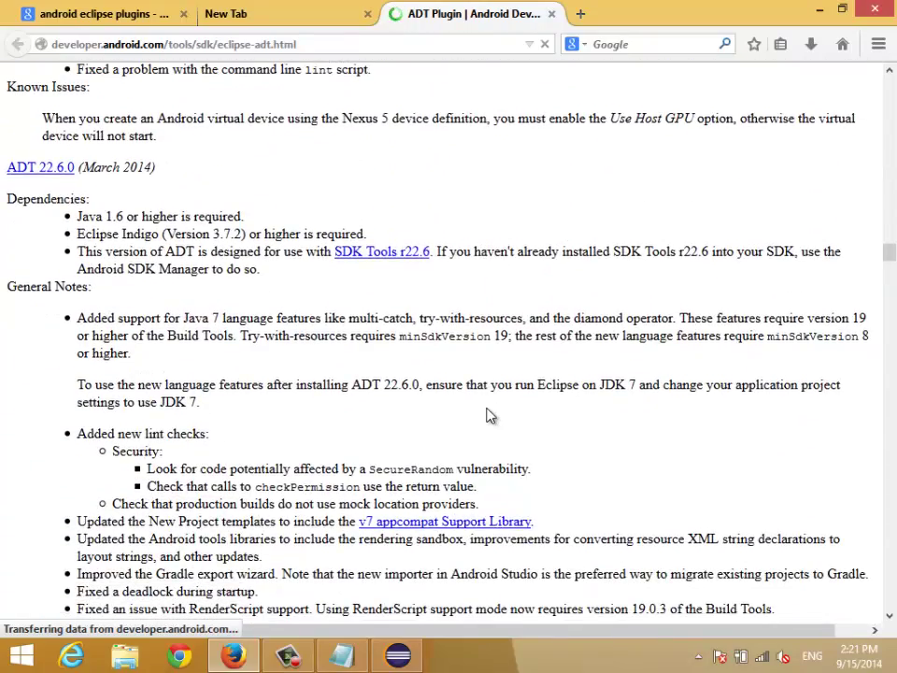
scroll(487, 411, down, 6)
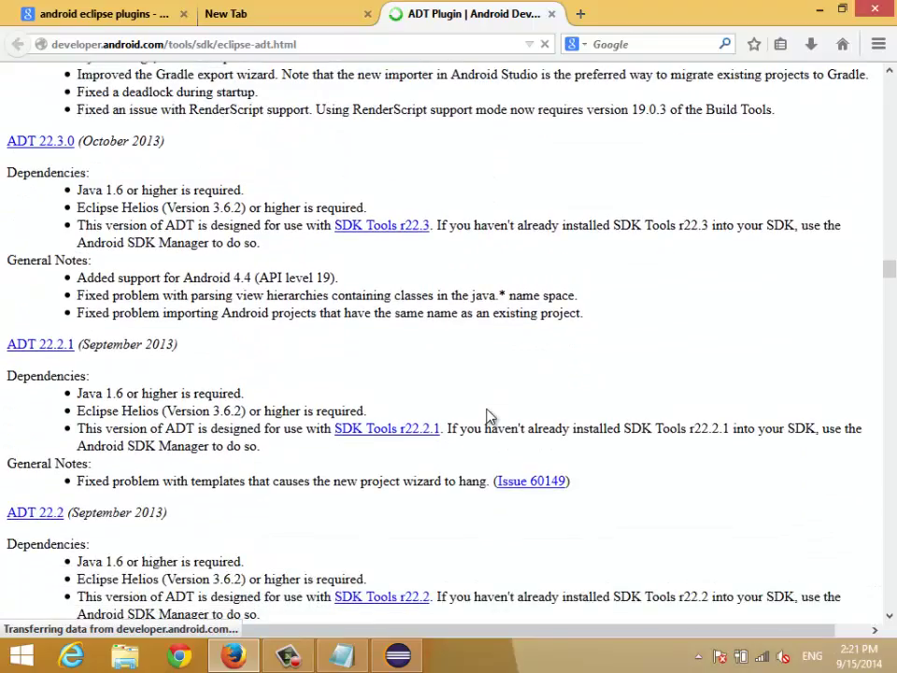
scroll(487, 415, down, 3)
scroll(487, 411, up, 9)
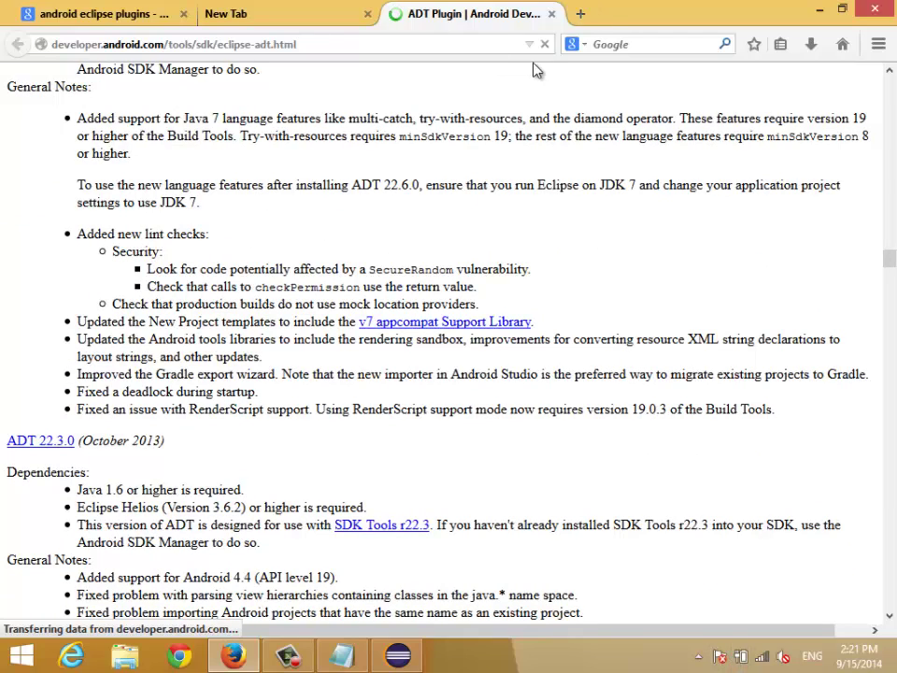
Select the ADT Plugin page's address and review the page again, covering its contents links, introduction and recent revision notes.
click(471, 37)
click(456, 44)
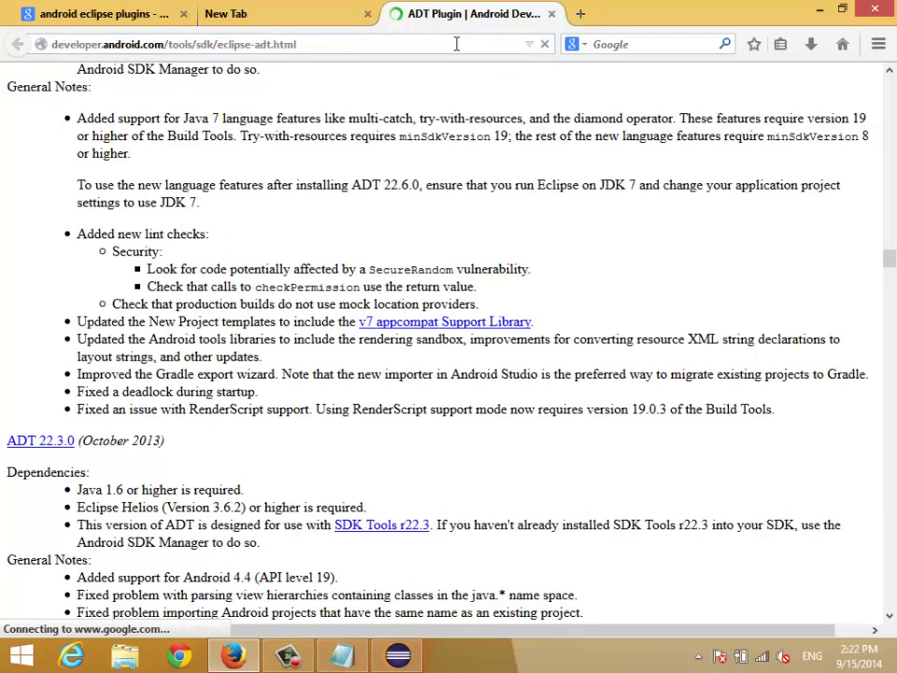
click(456, 44)
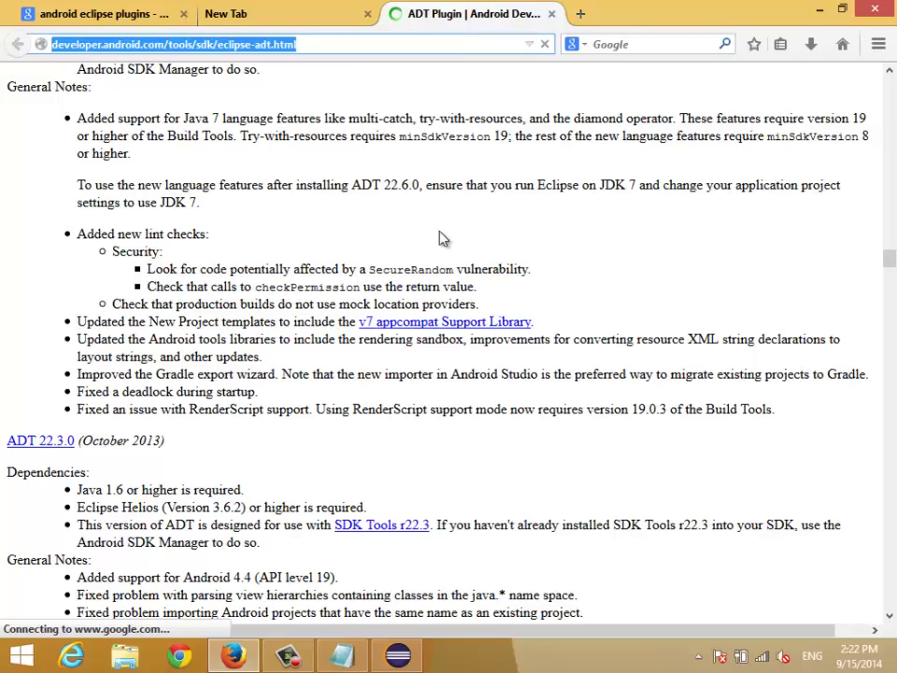
scroll(447, 232, up, 12)
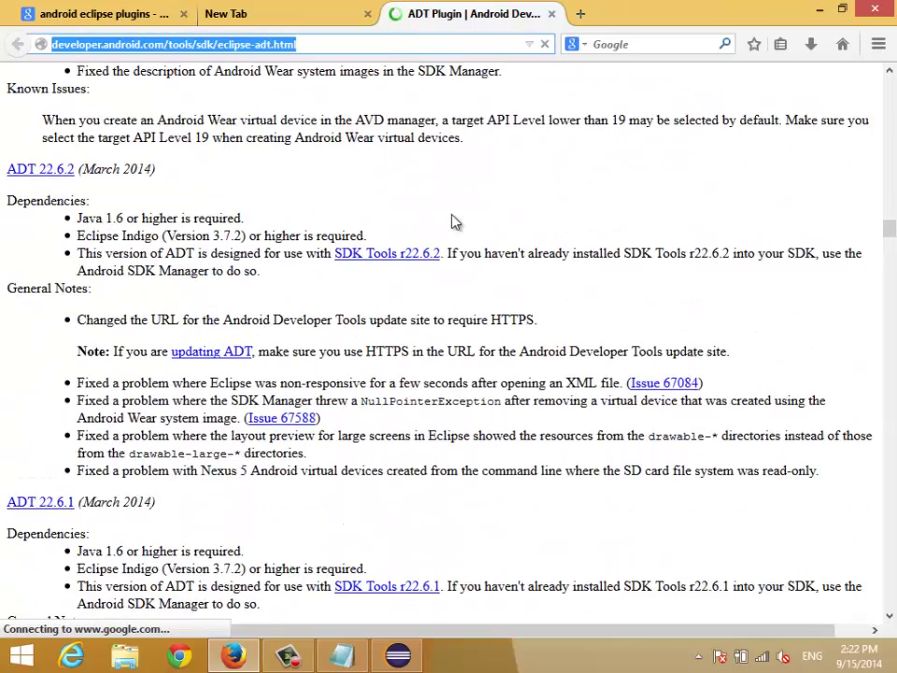
scroll(456, 222, up, 5)
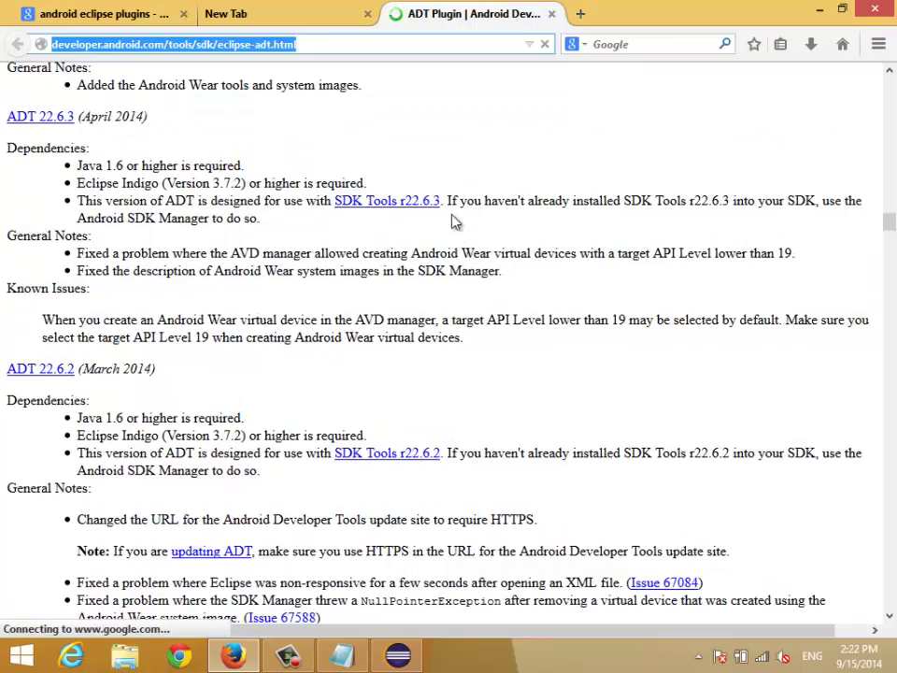
scroll(456, 221, up, 4)
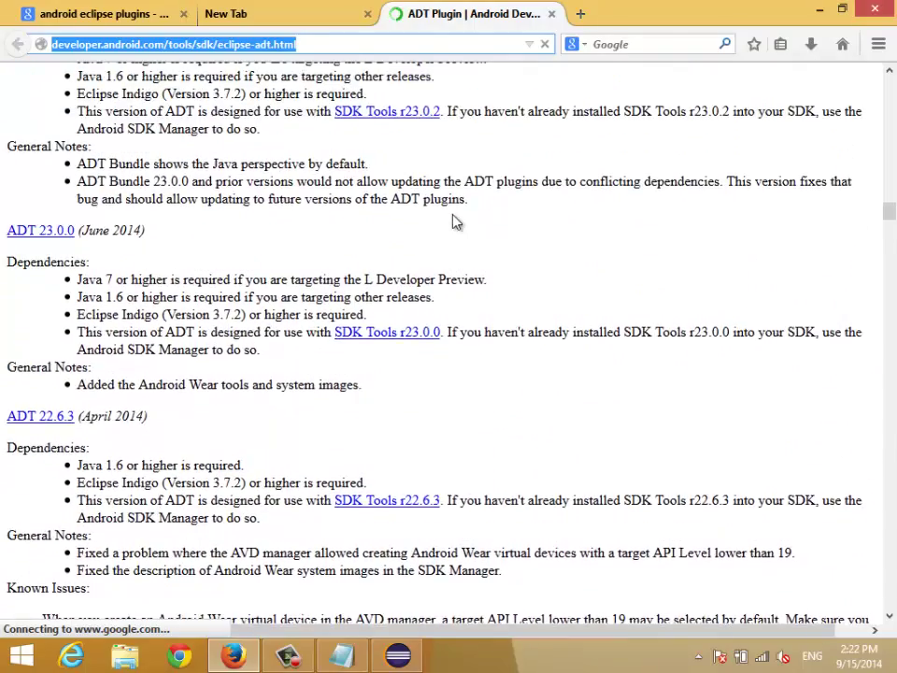
scroll(456, 221, up, 5)
scroll(456, 222, up, 4)
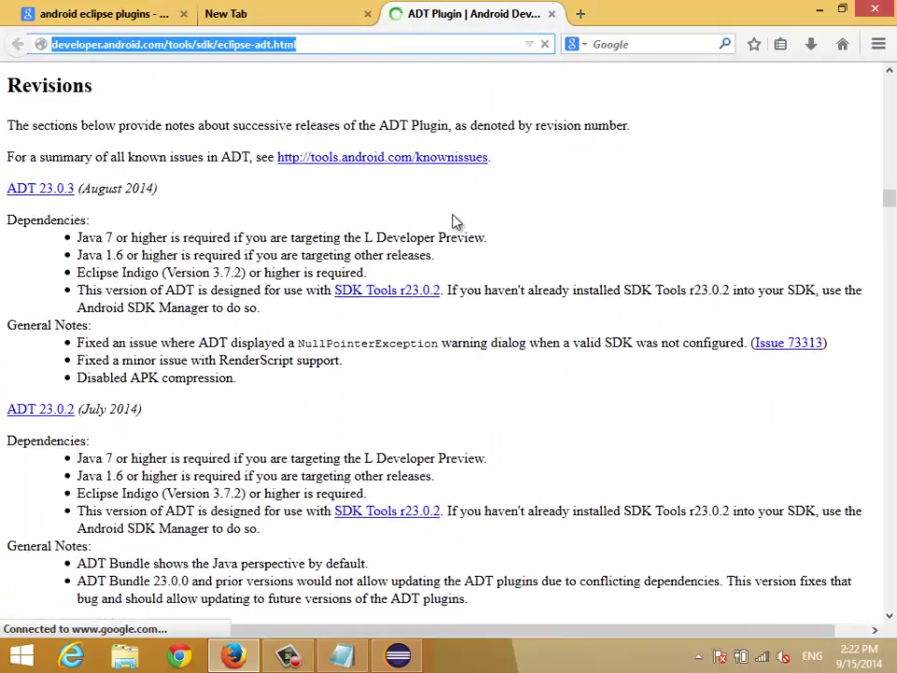
scroll(458, 224, up, 1)
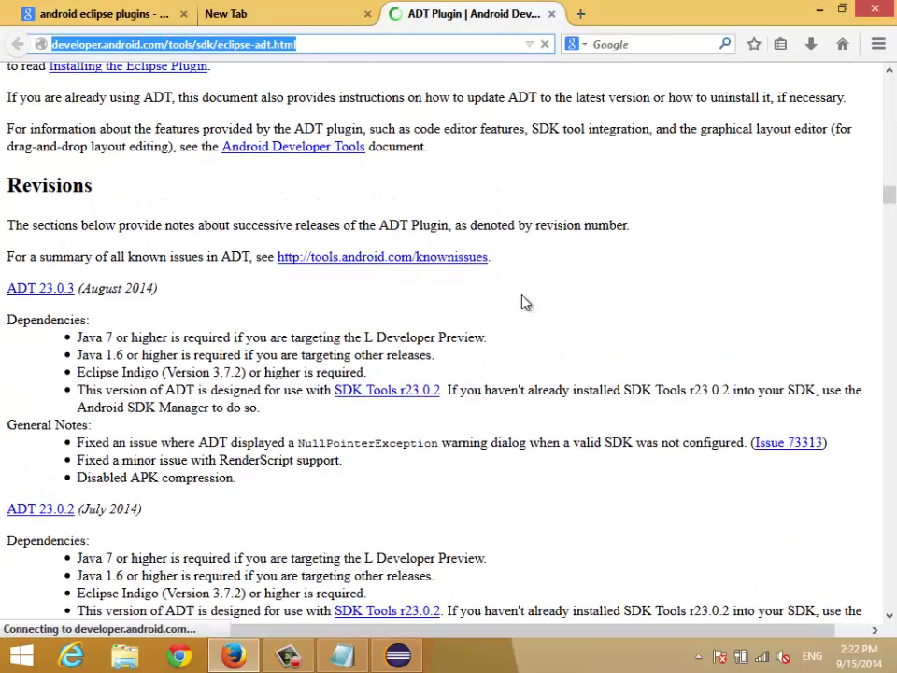
scroll(524, 299, up, 4)
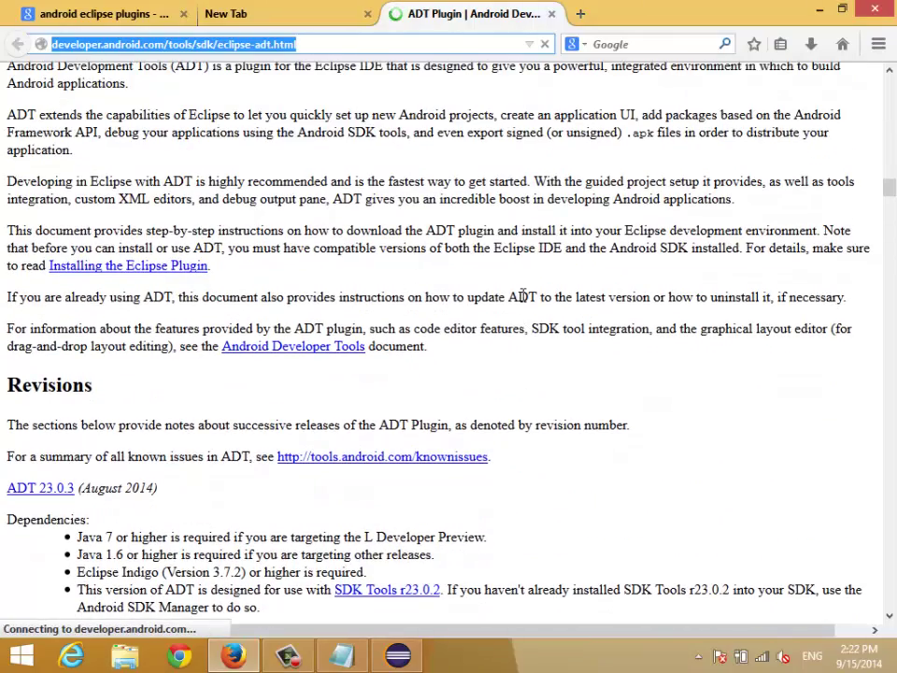
scroll(523, 296, up, 2)
scroll(523, 295, up, 2)
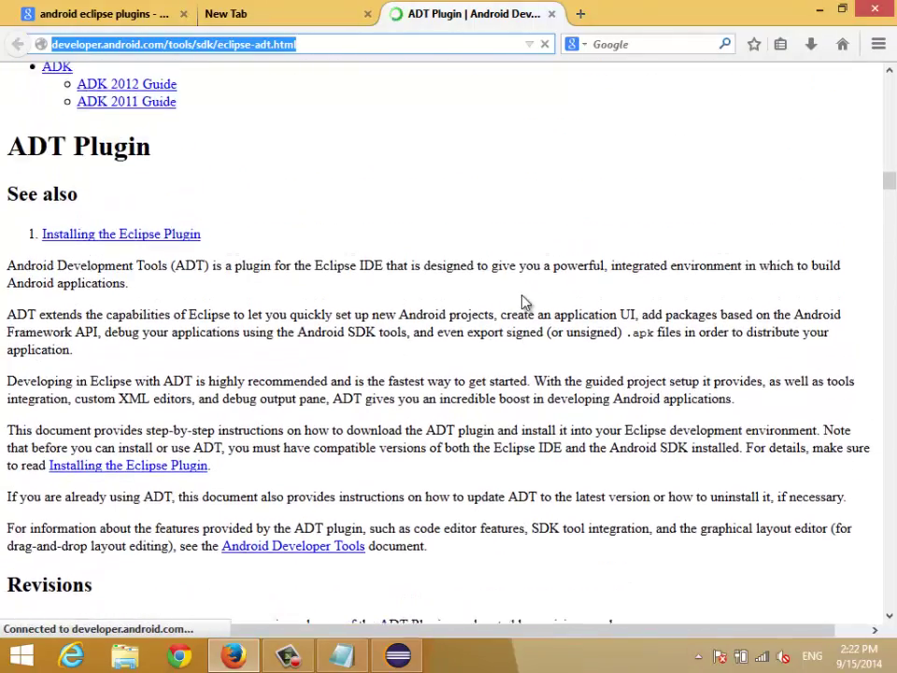
scroll(524, 295, up, 4)
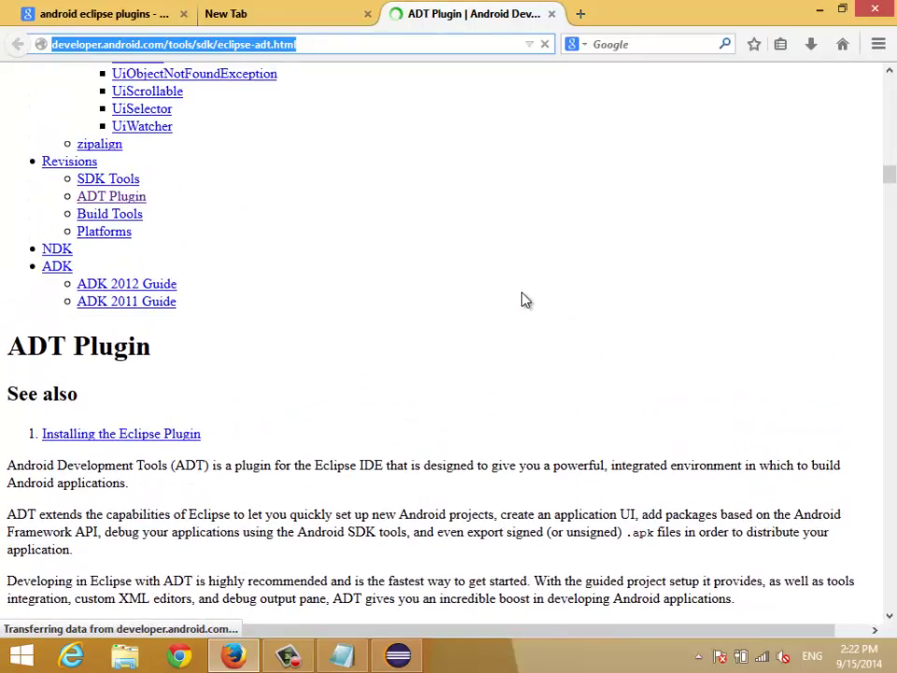
scroll(524, 299, up, 6)
scroll(524, 299, up, 20)
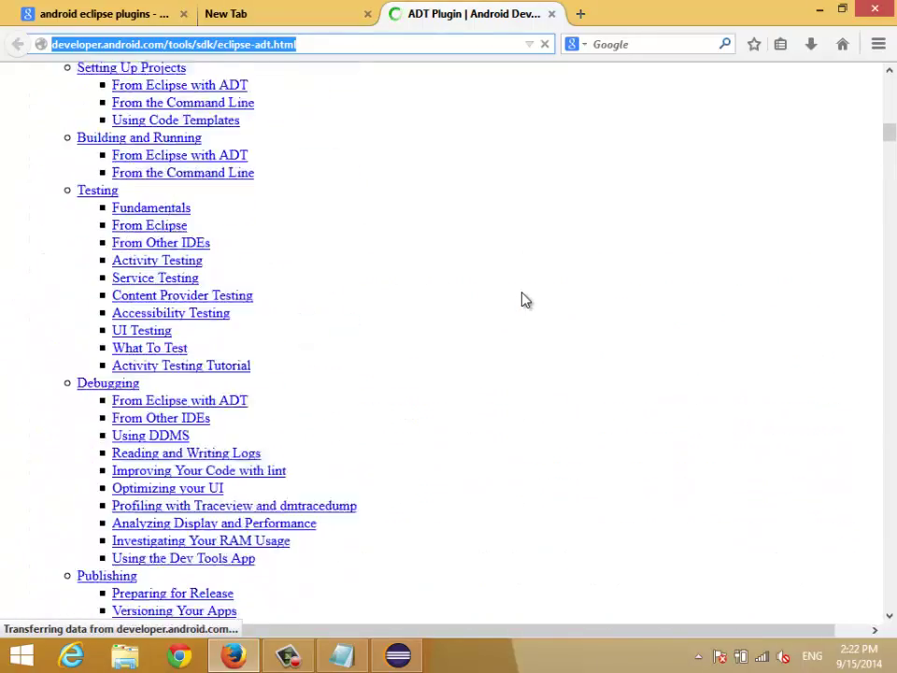
scroll(524, 299, down, 20)
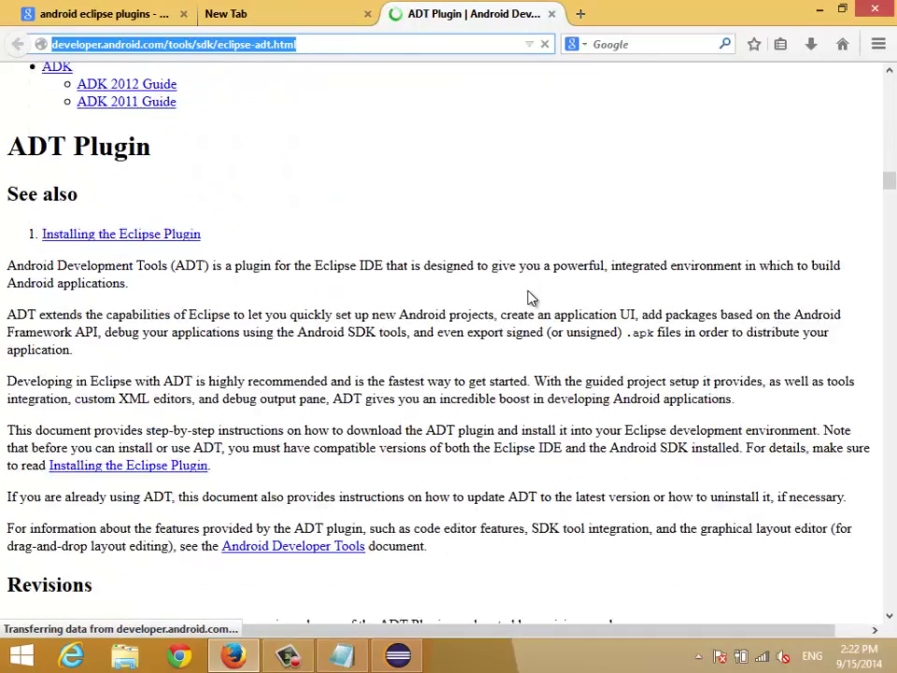
scroll(529, 291, down, 2)
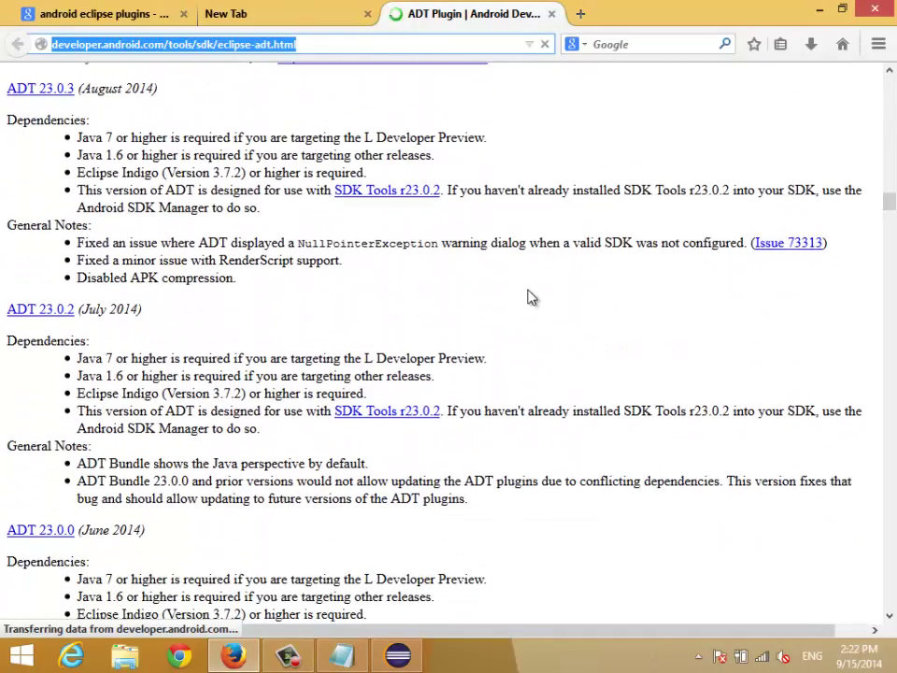
scroll(503, 271, down, 4)
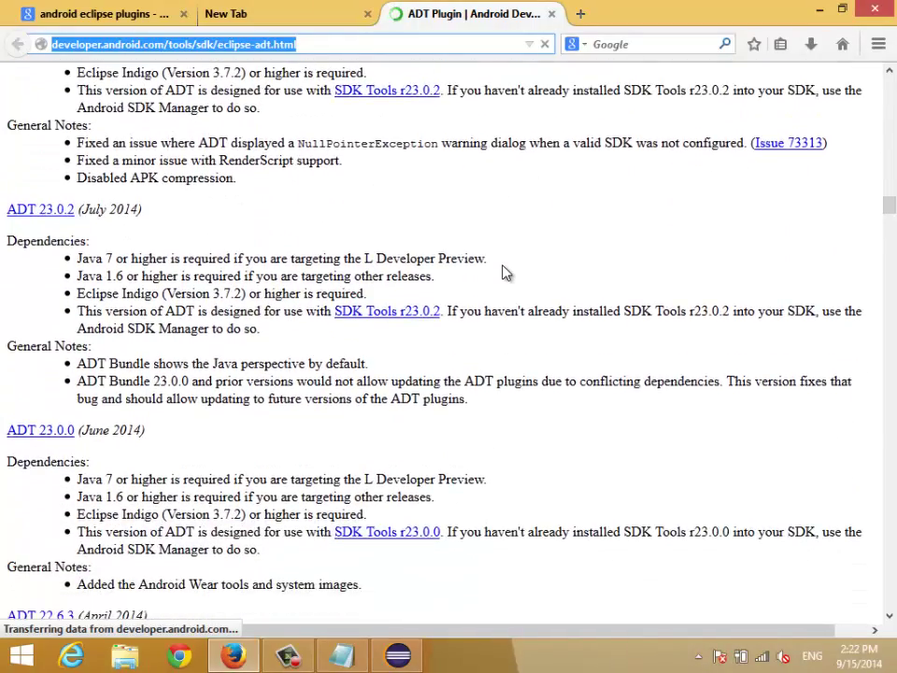
scroll(503, 272, down, 6)
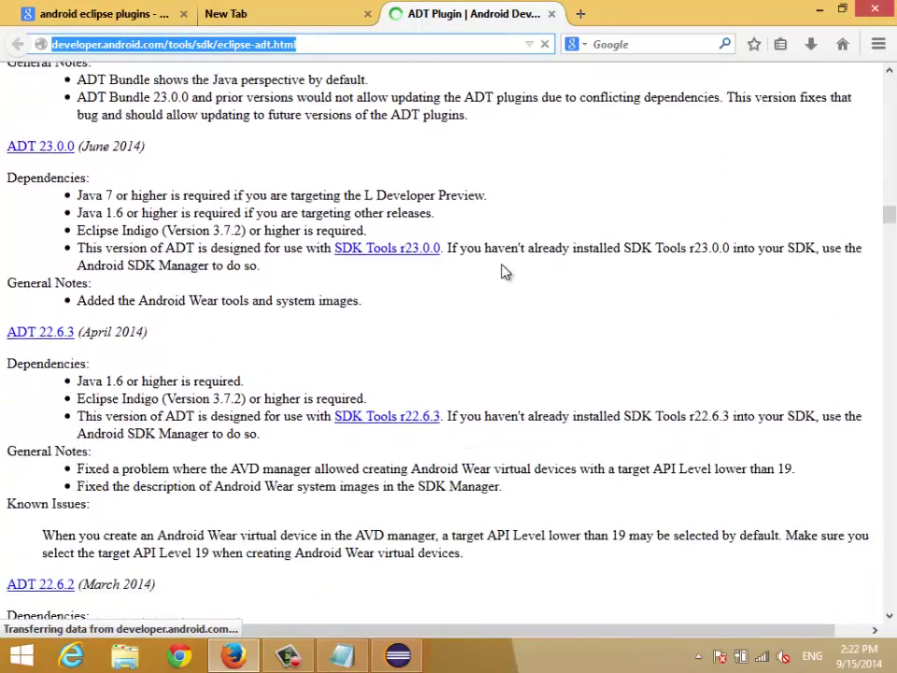
scroll(502, 271, down, 4)
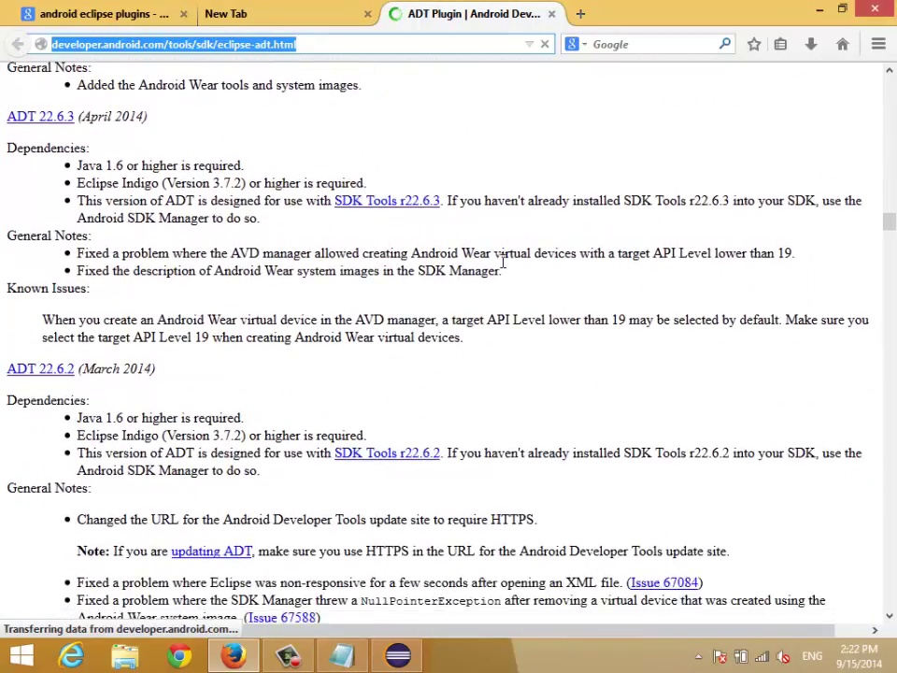
Read on through the ADT Plugin page's revision notes from ADT 22.6.3 down to ADT 22.2.1.
scroll(503, 269, down, 8)
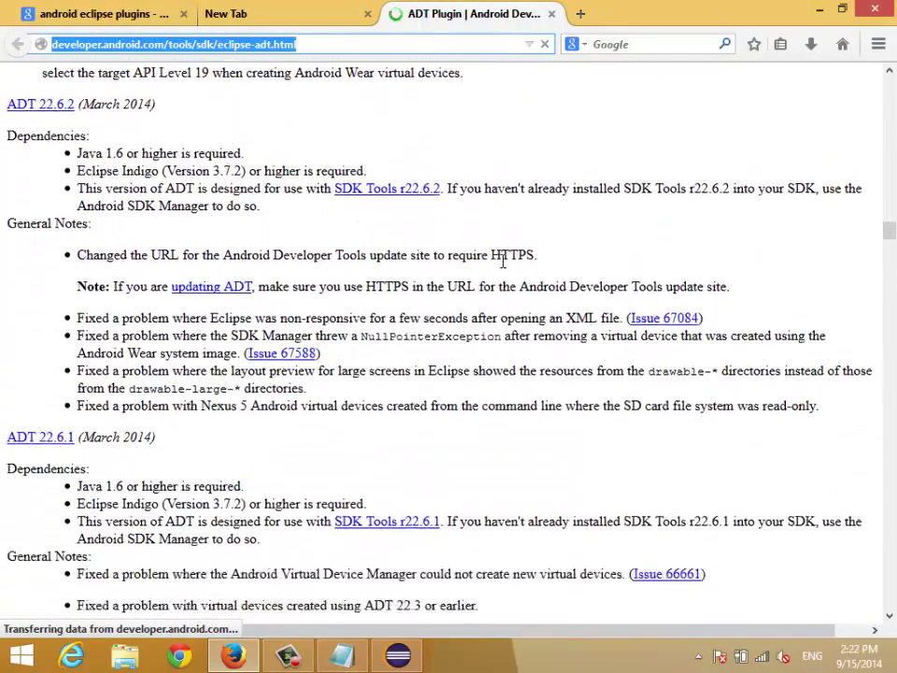
scroll(503, 270, down, 6)
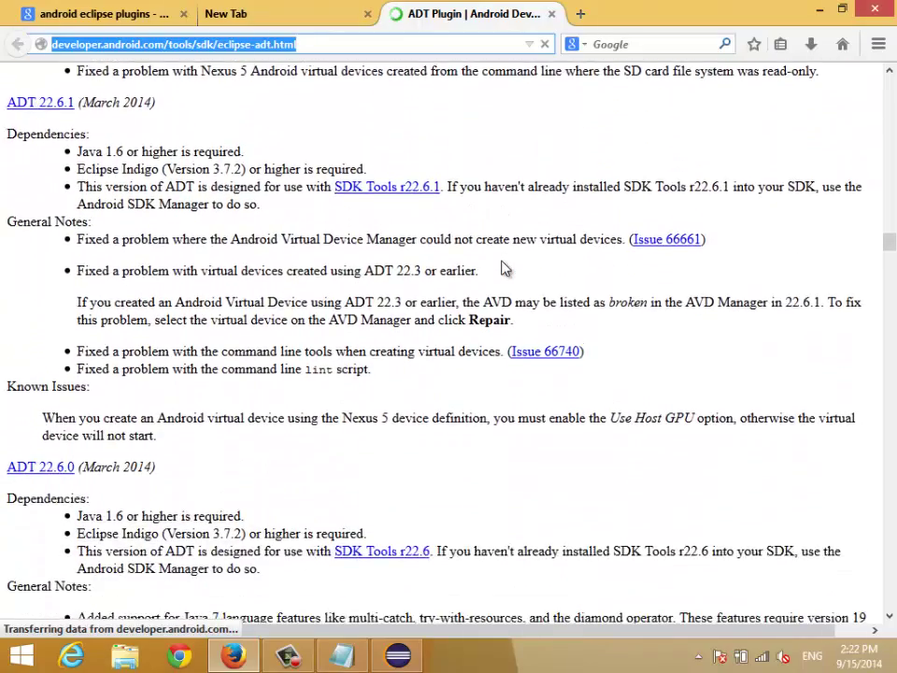
scroll(503, 269, down, 6)
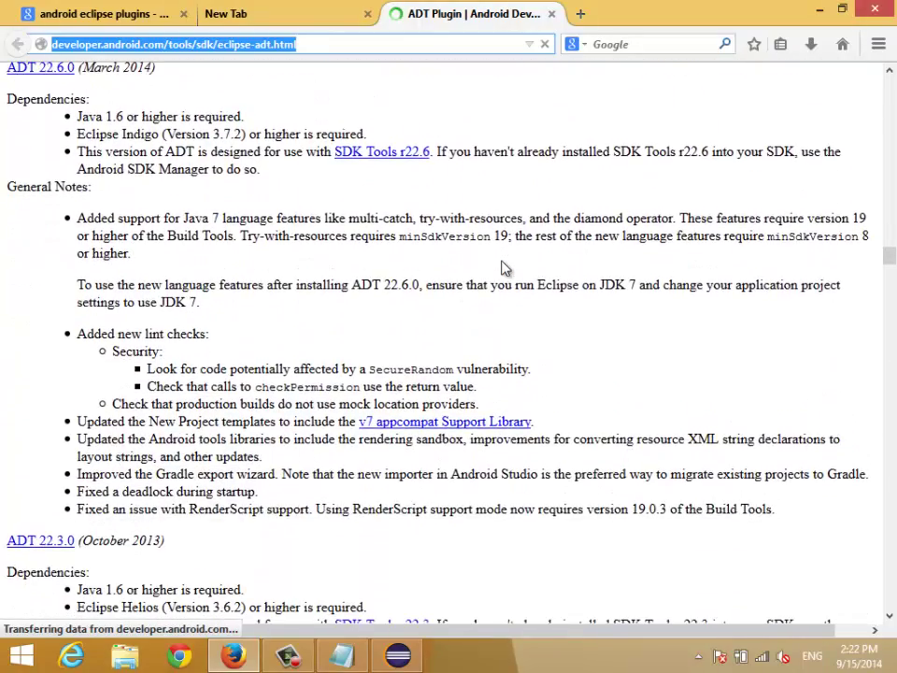
scroll(561, 261, down, 2)
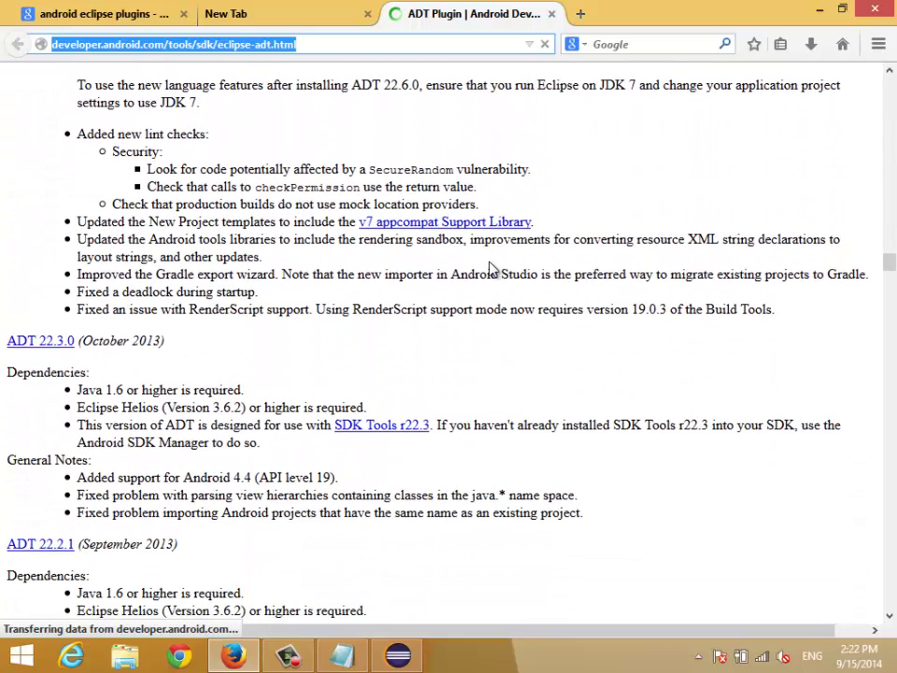
click(288, 656)
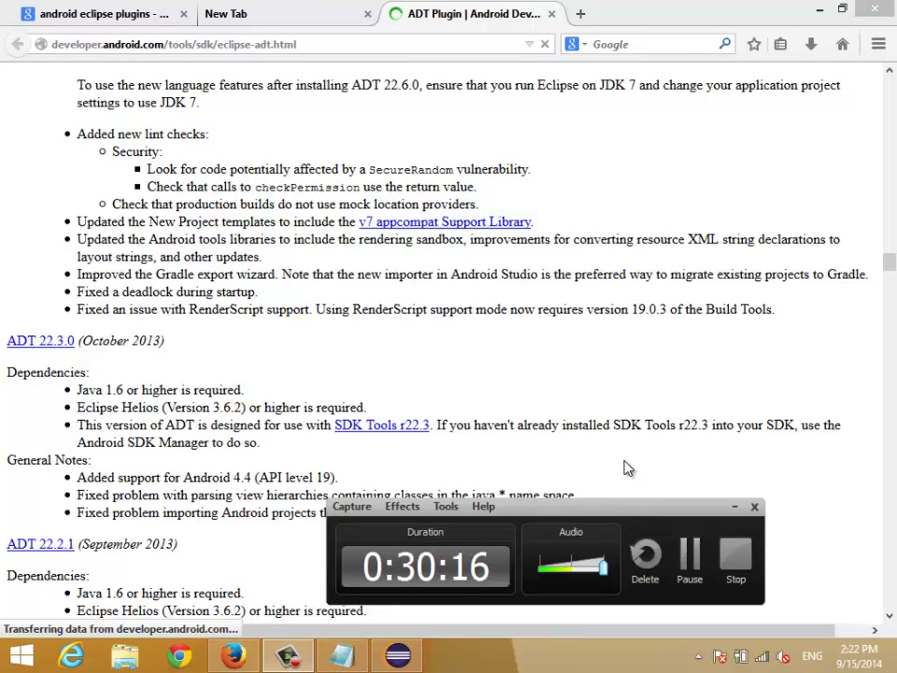
click(691, 554)
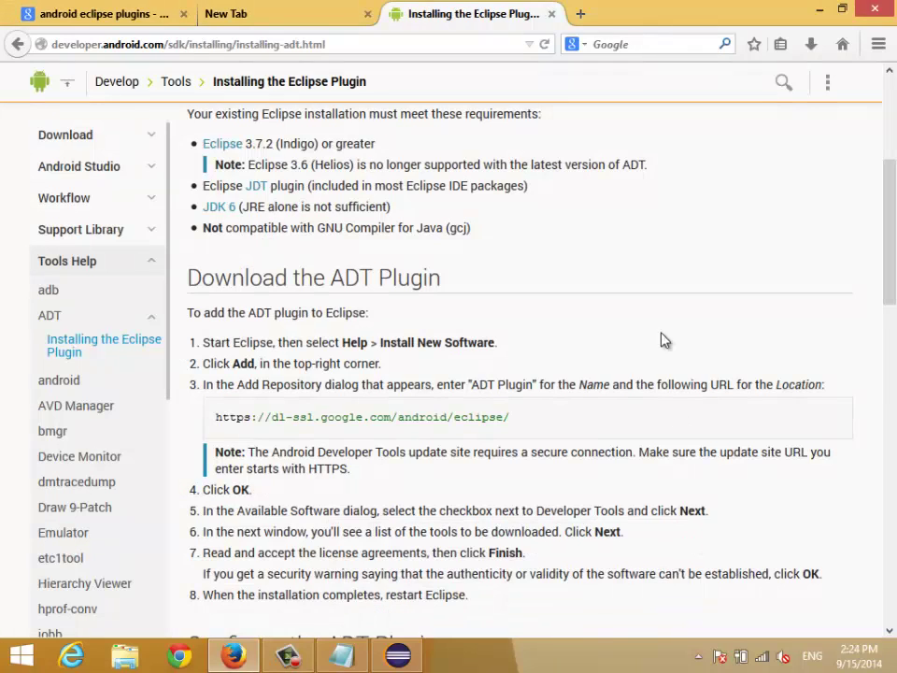
Review the Installing the Eclipse Plugin page, highlighting the word "Plugin" in its title and the "Install New Software" instruction.
scroll(651, 243, up, 5)
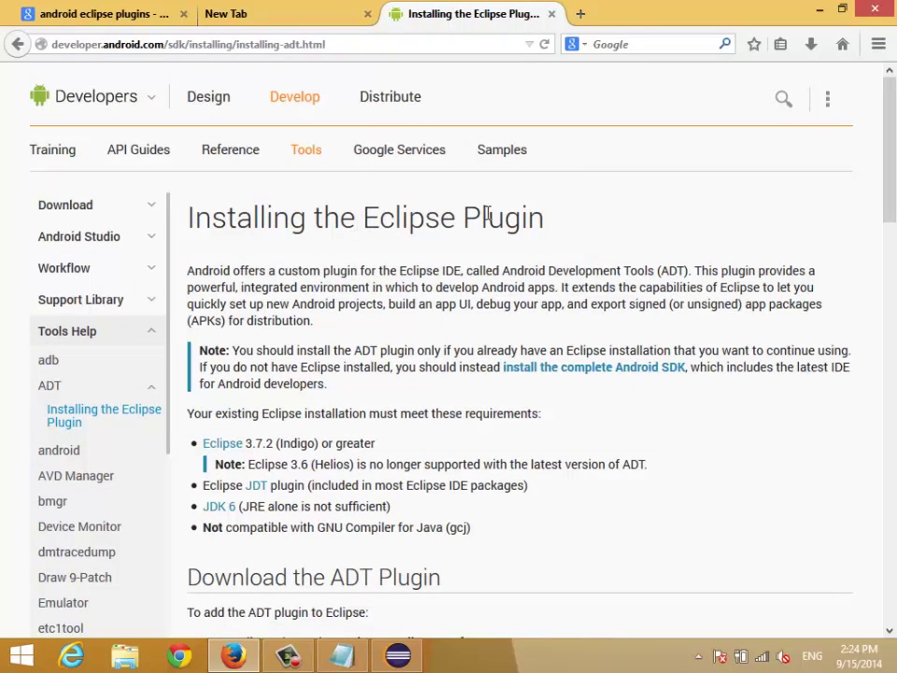
drag(467, 216, 536, 217)
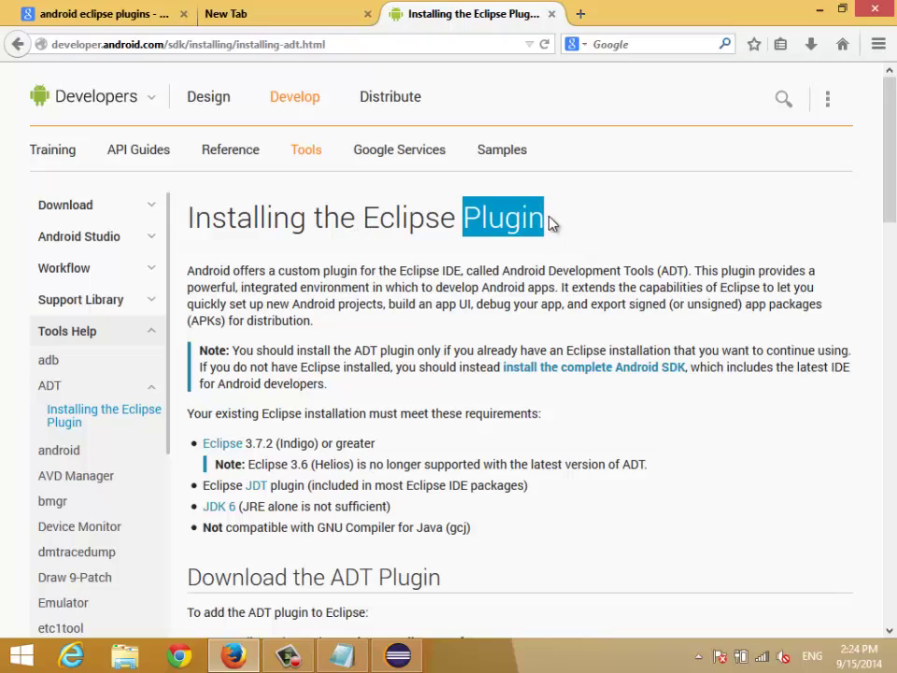
scroll(552, 220, down, 6)
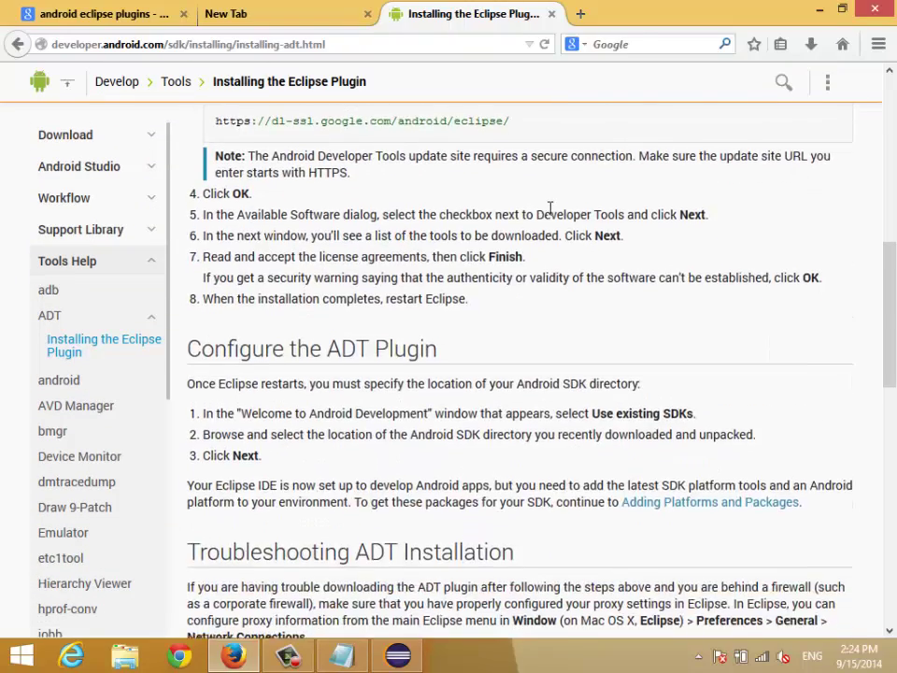
scroll(551, 212, up, 3)
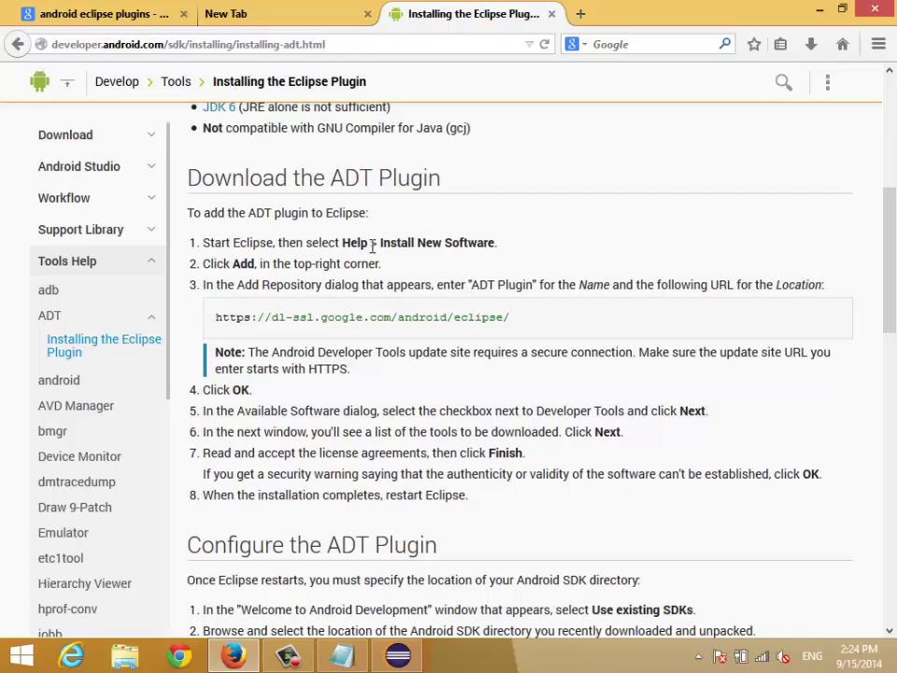
drag(381, 242, 498, 243)
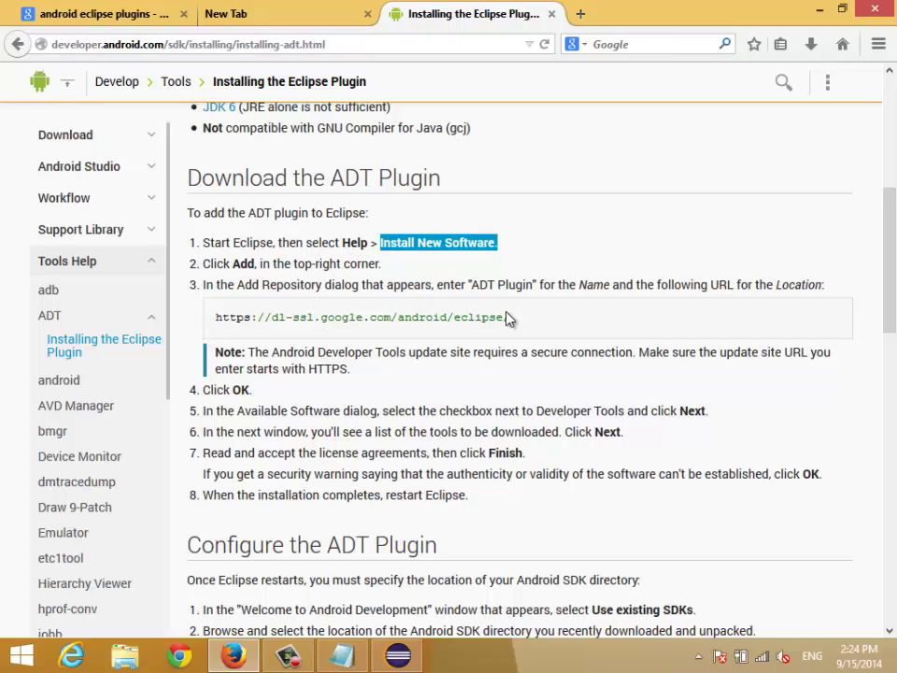
drag(522, 322, 217, 311)
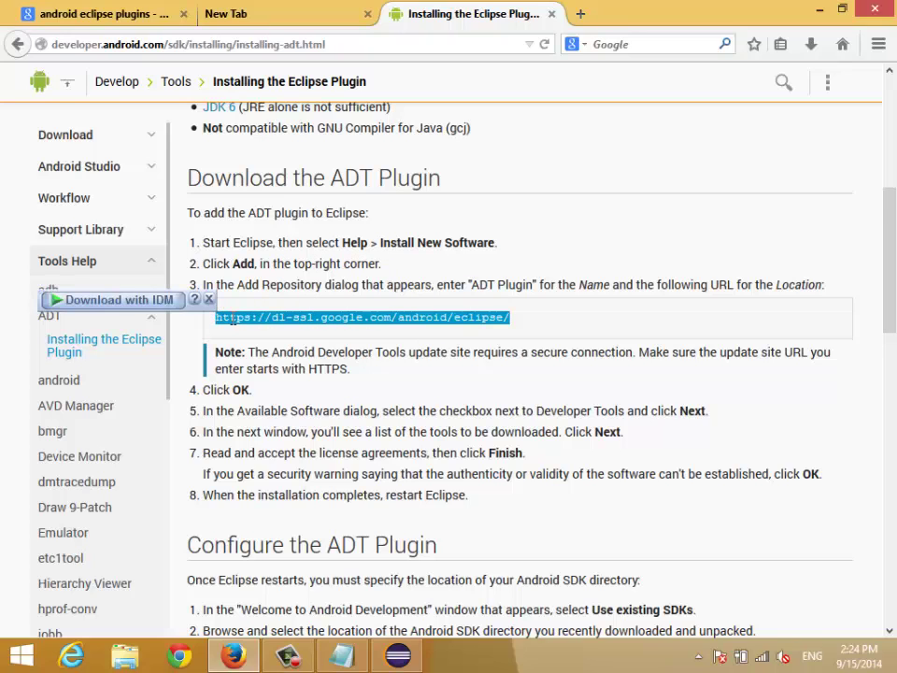
right_click(262, 320)
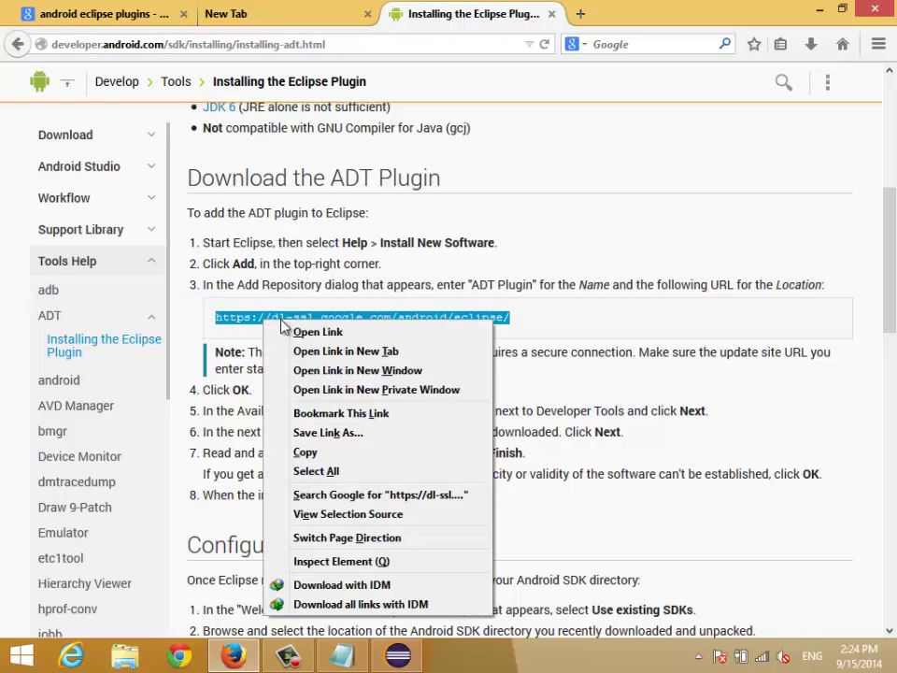
click(325, 452)
scroll(369, 306, up, 2)
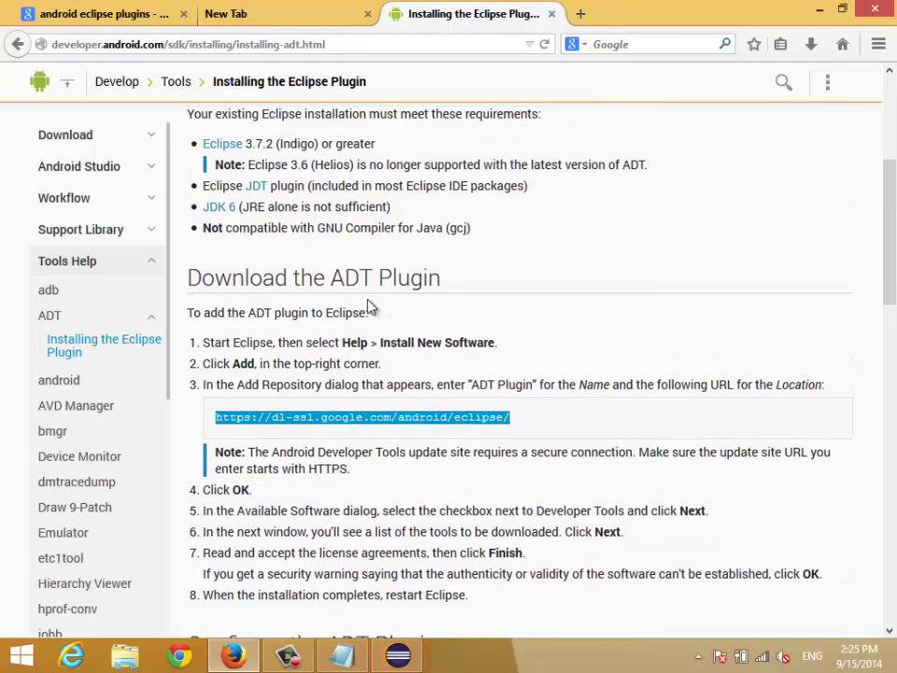
scroll(383, 287, up, 5)
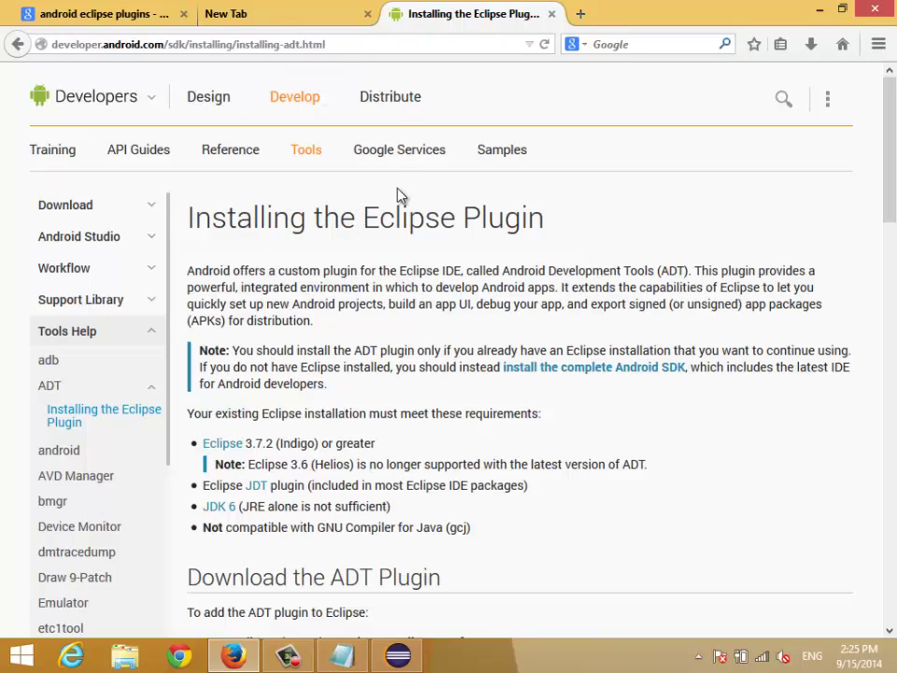
Switch to Eclipse, dismiss the open Install dialog and start Install New Software again.
click(396, 656)
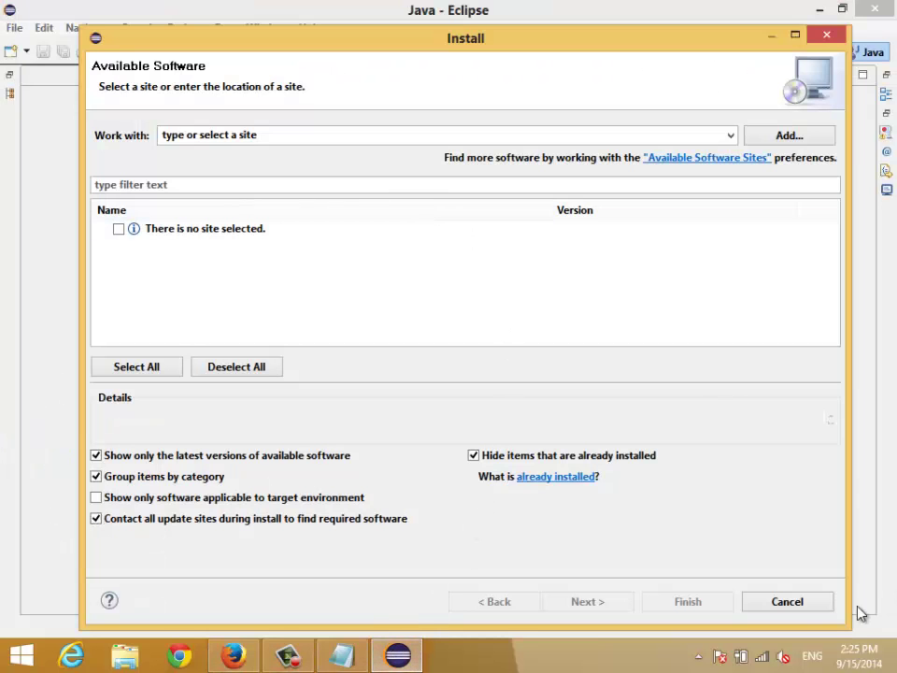
click(825, 606)
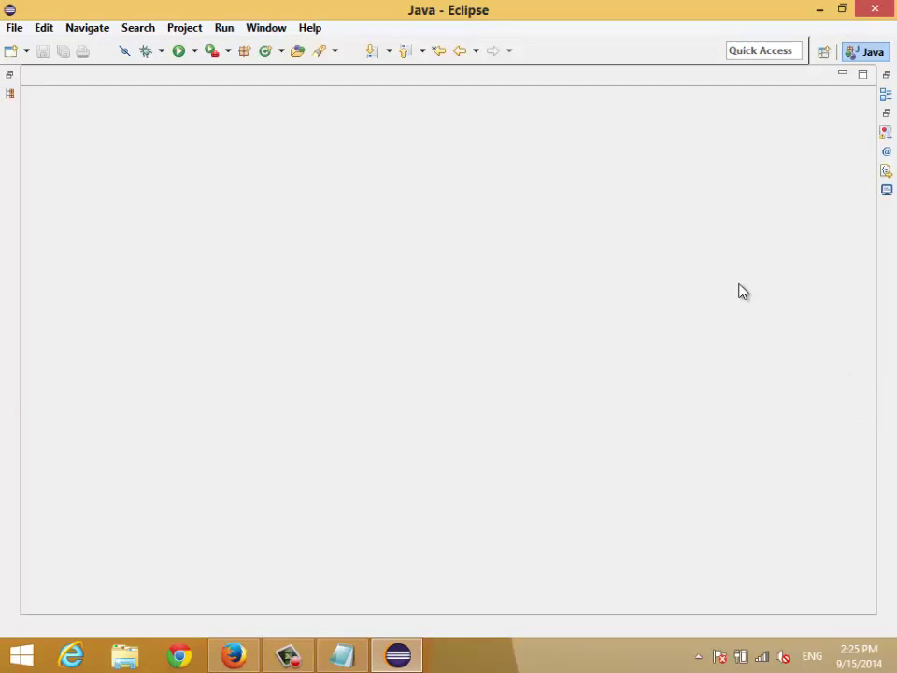
click(310, 29)
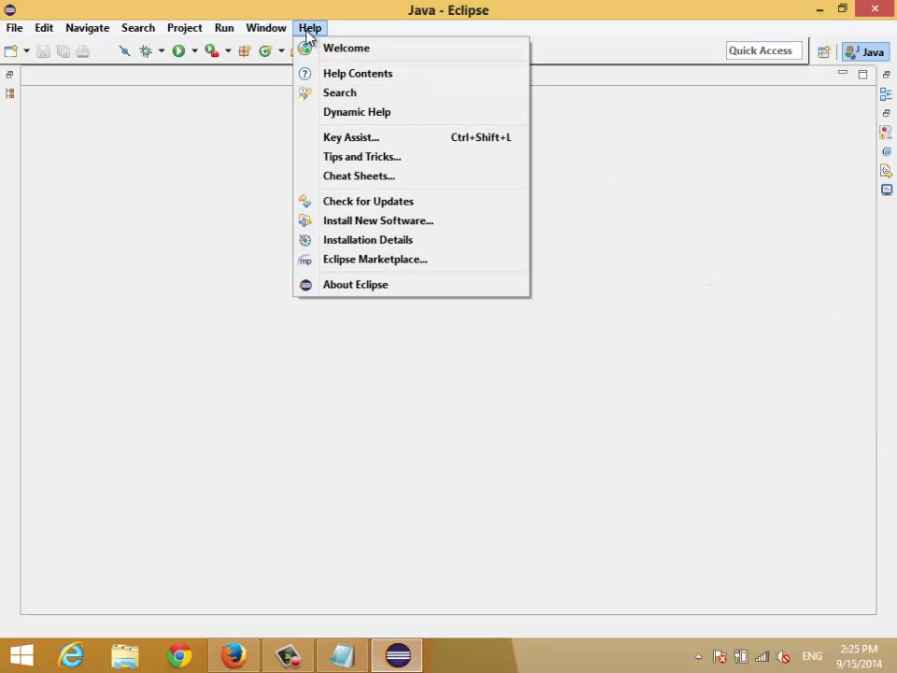
click(393, 220)
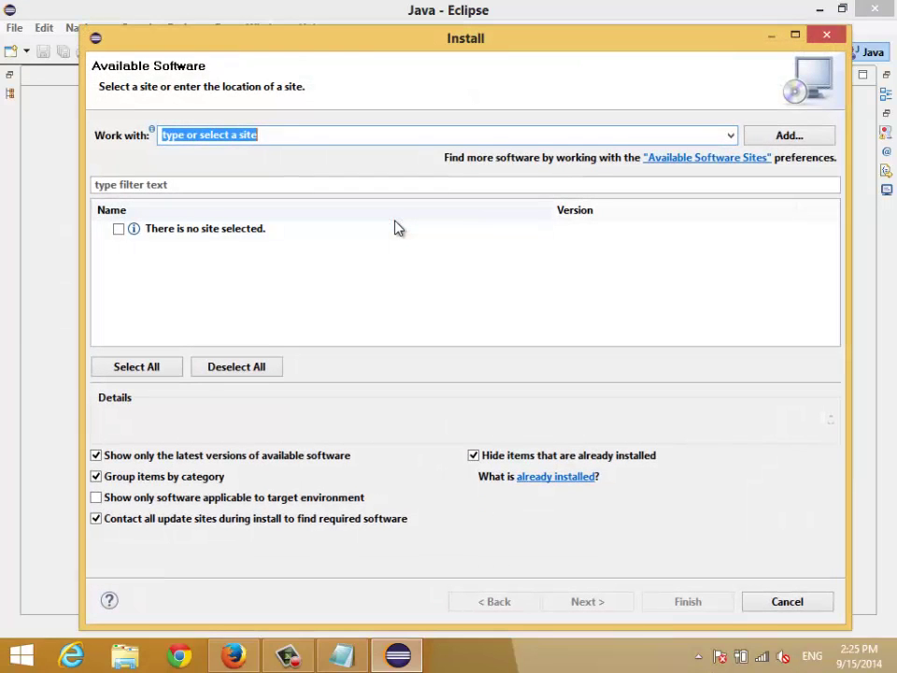
click(783, 137)
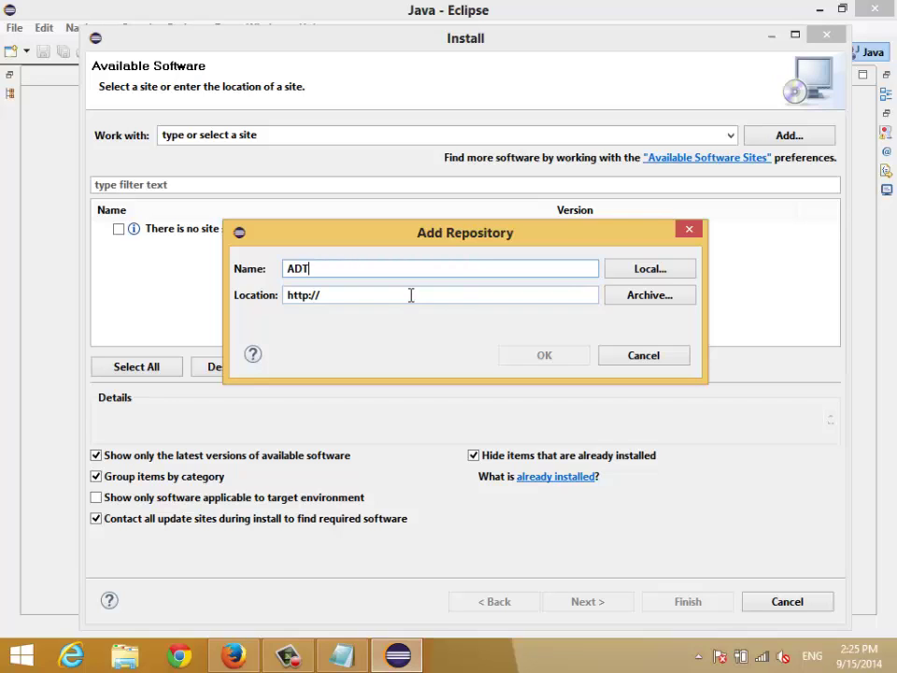
key(ctrl+a)
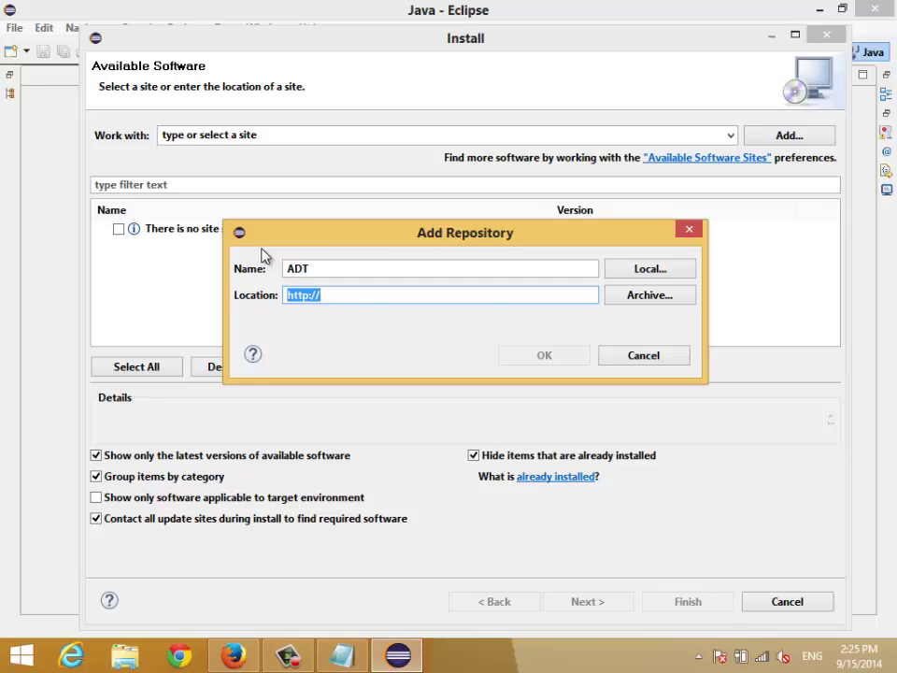
key(ctrl+v)
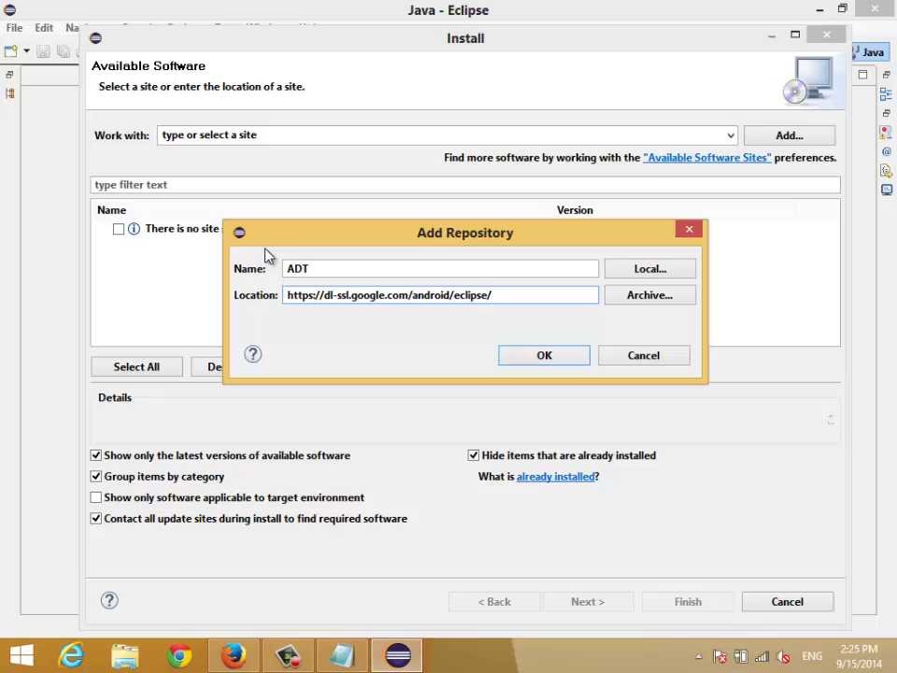
click(539, 358)
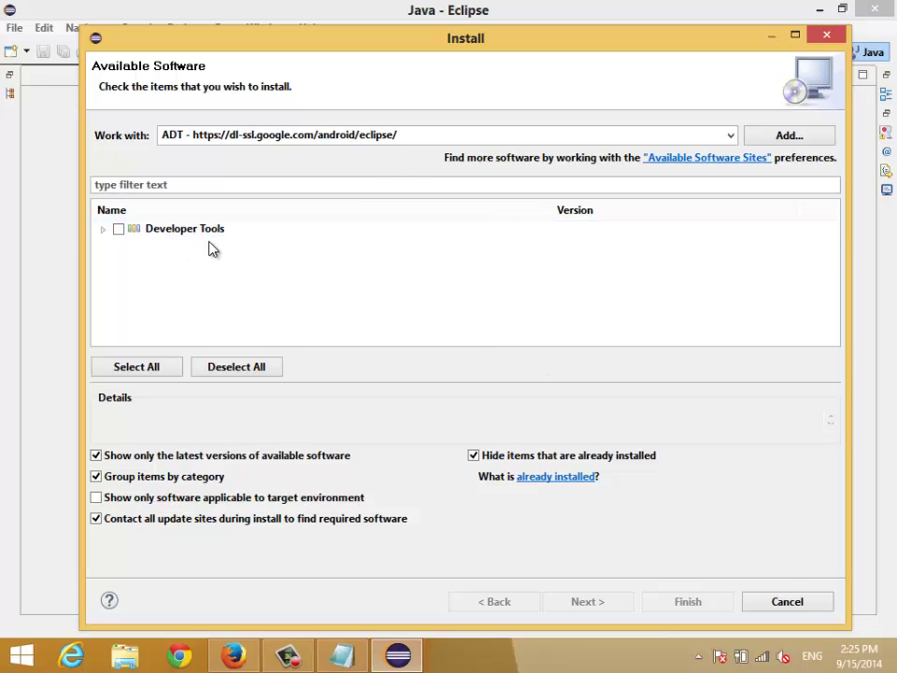
Select all Developer Tools items for installation and disable contacting all update sites during install.
click(104, 230)
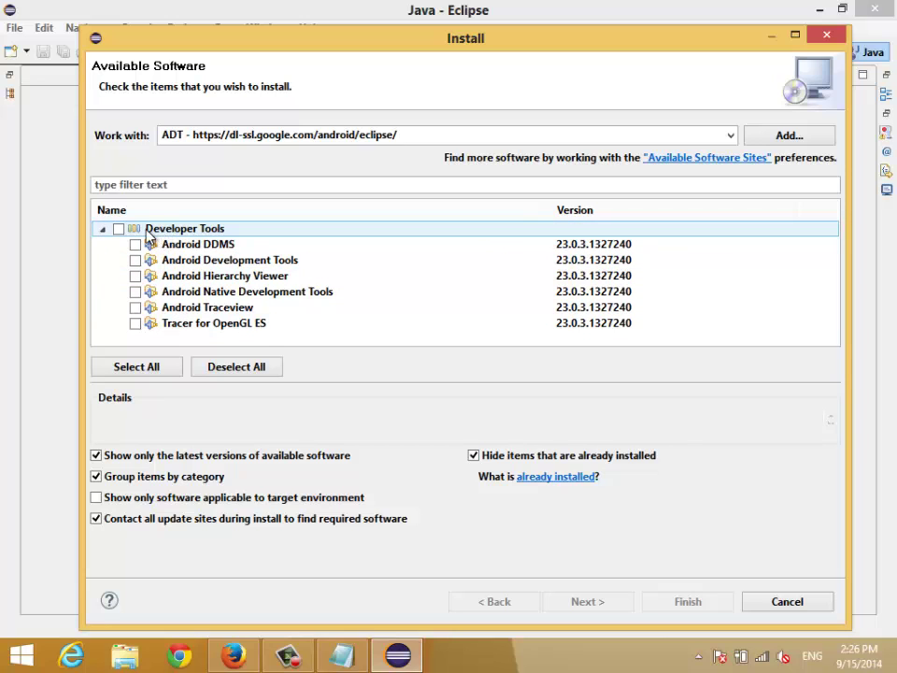
click(119, 228)
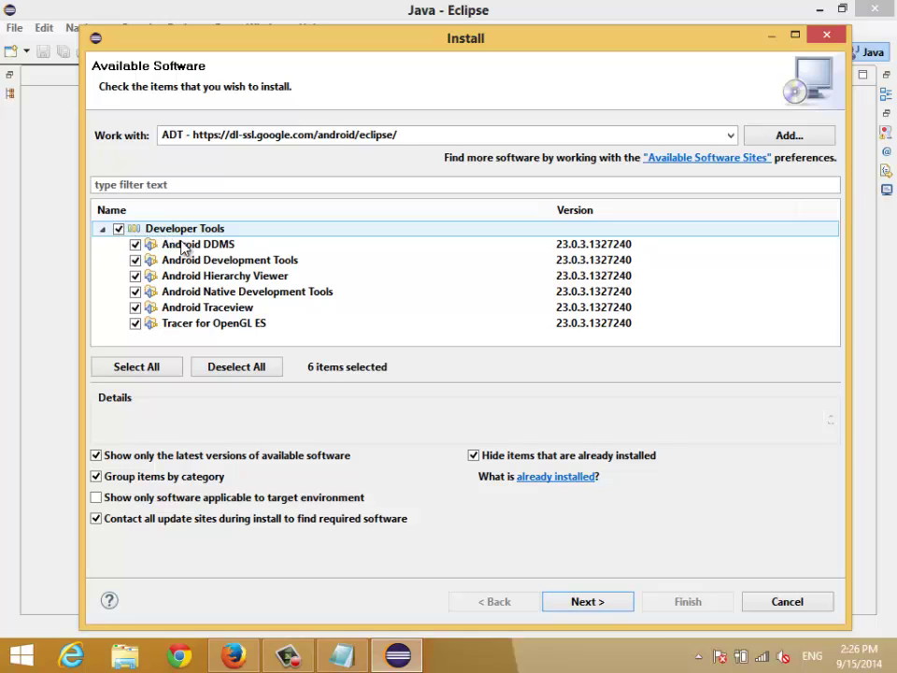
click(105, 230)
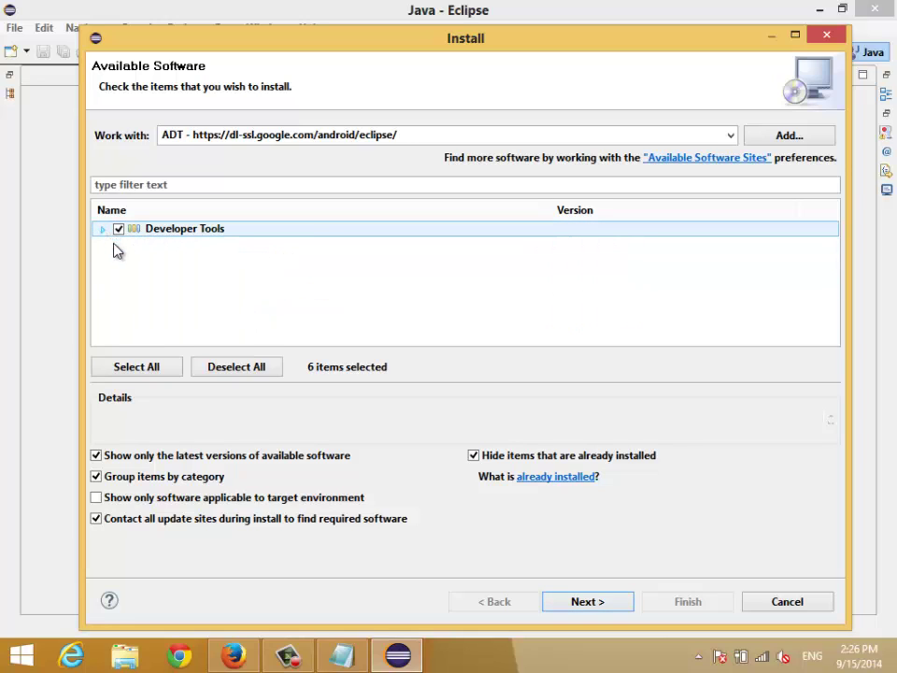
click(149, 526)
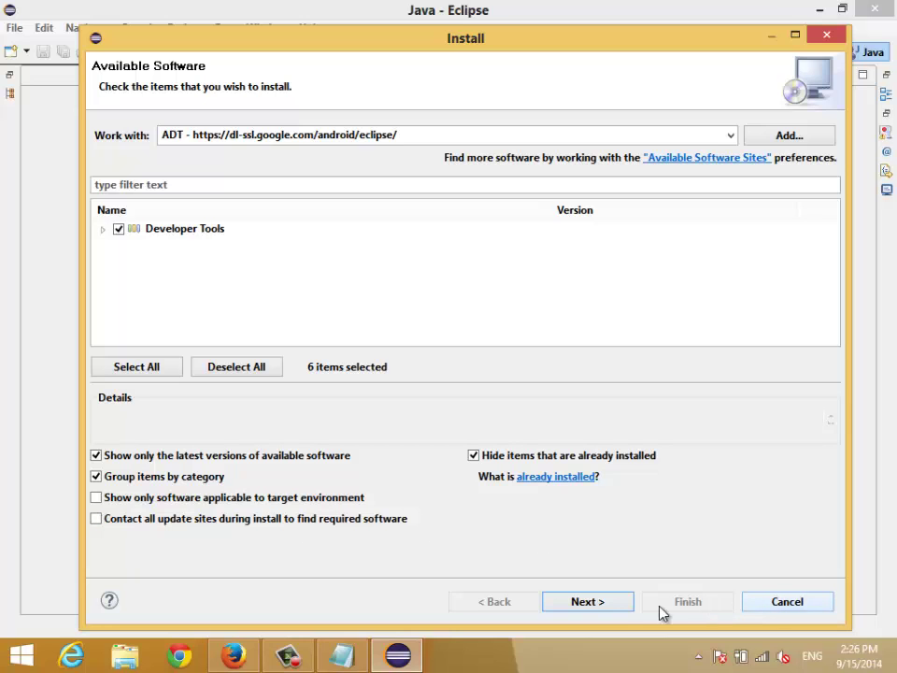
In Firefox's Google results for "android eclipse plugins", open the ADT Plugin result in a new tab and close the empty tab.
click(235, 654)
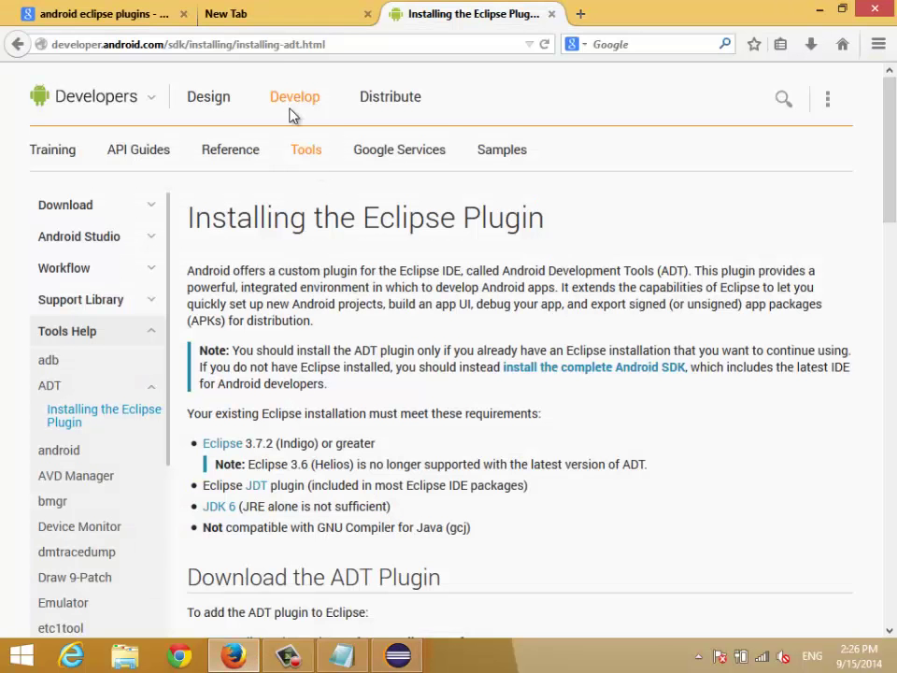
click(127, 23)
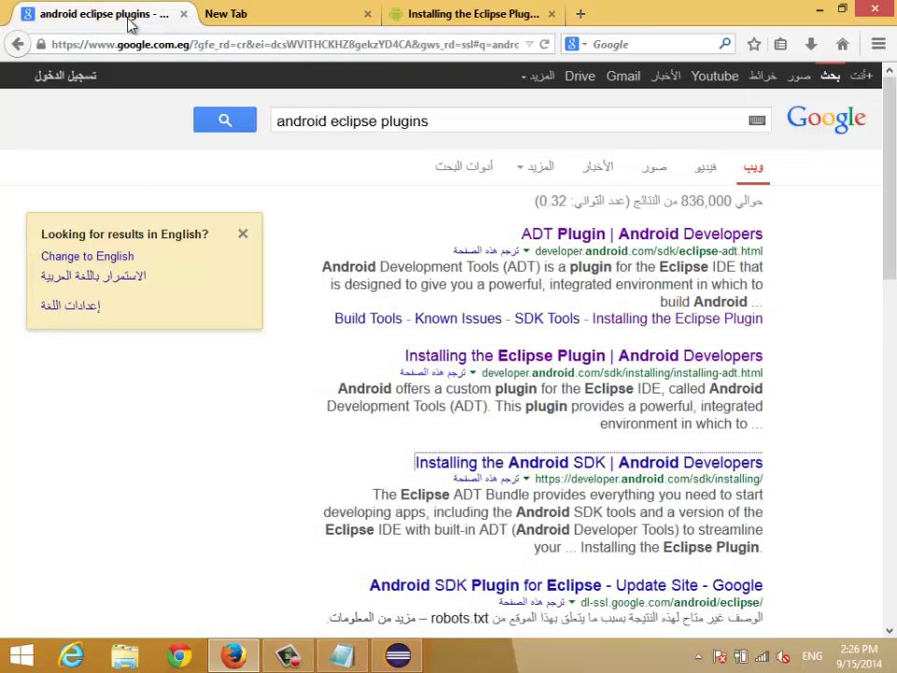
double_click(282, 121)
drag(358, 120, 422, 114)
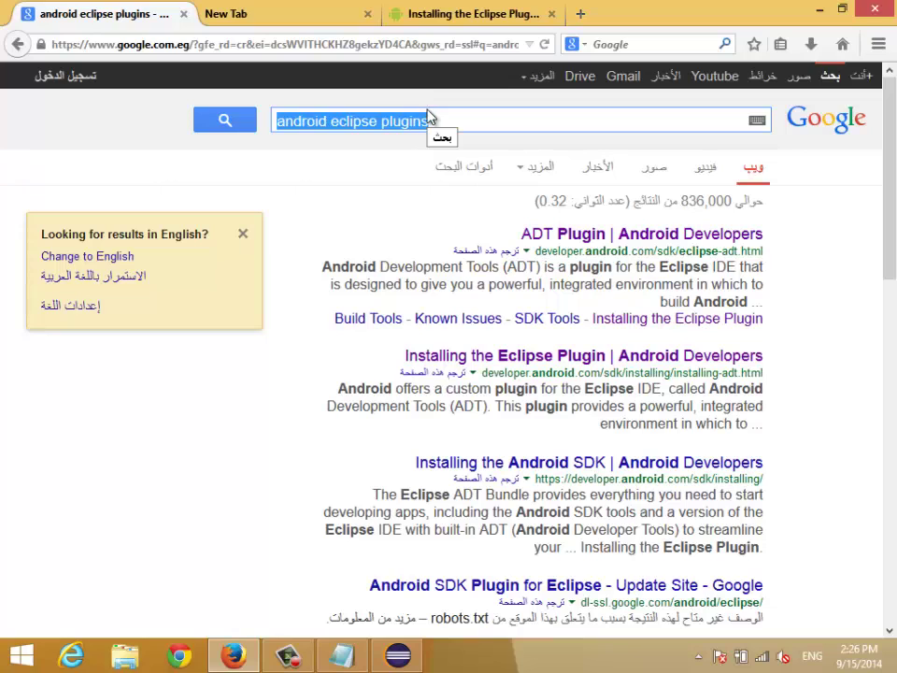
middle_click(601, 241)
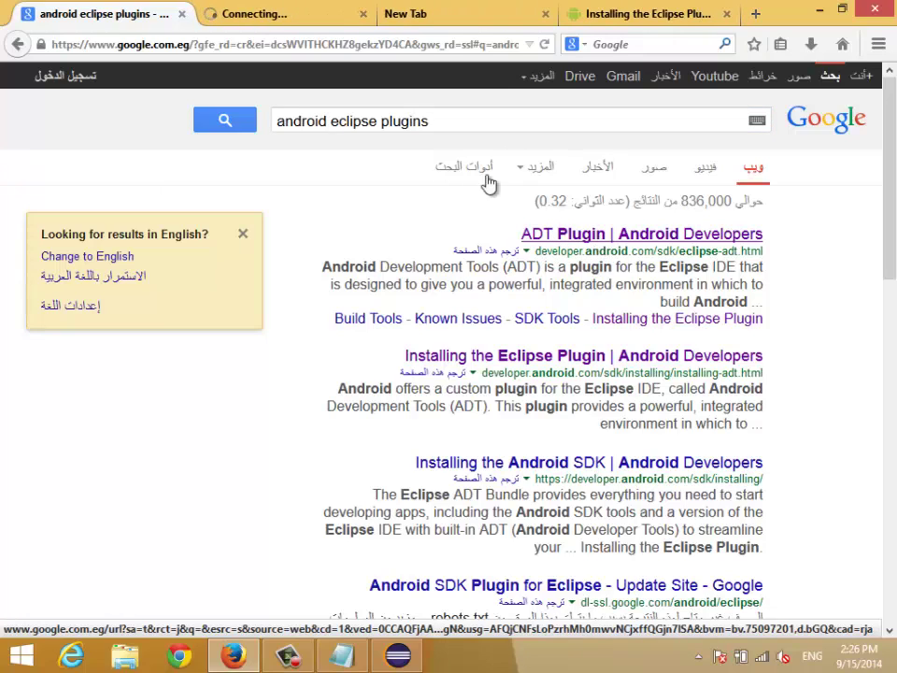
click(312, 17)
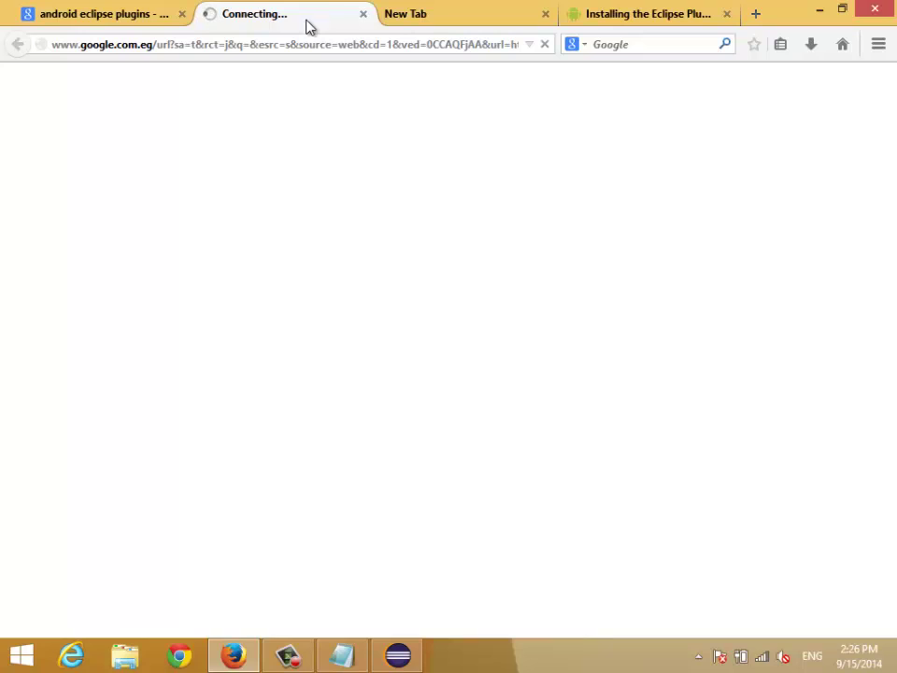
click(544, 15)
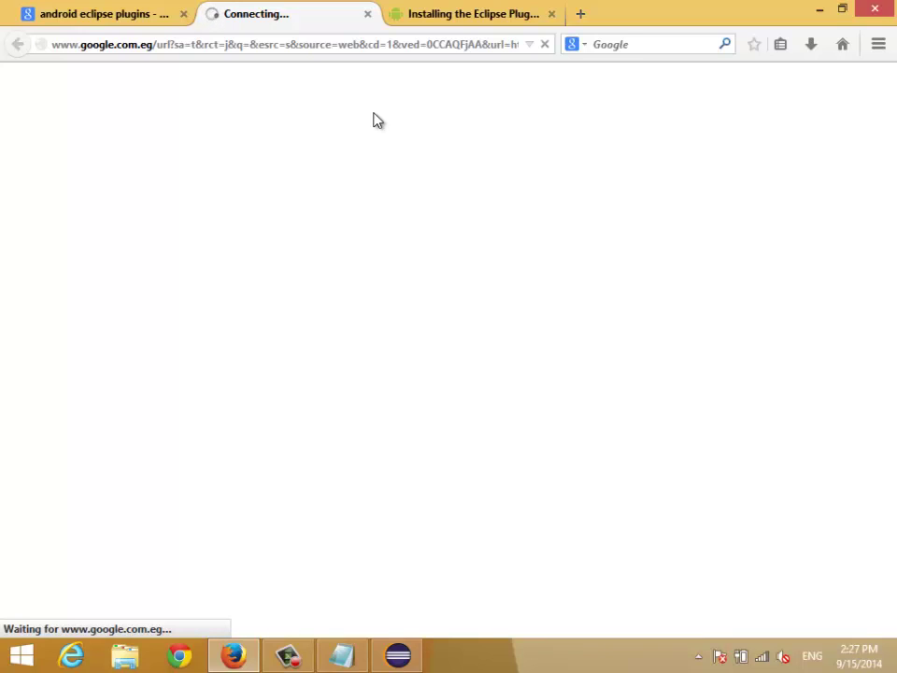
click(437, 9)
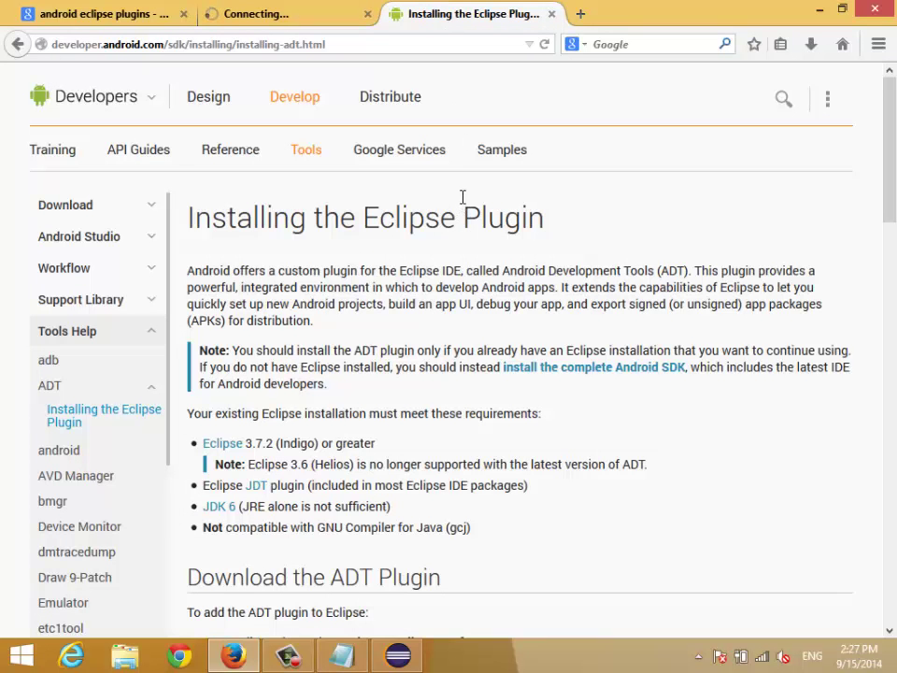
scroll(459, 182, down, 4)
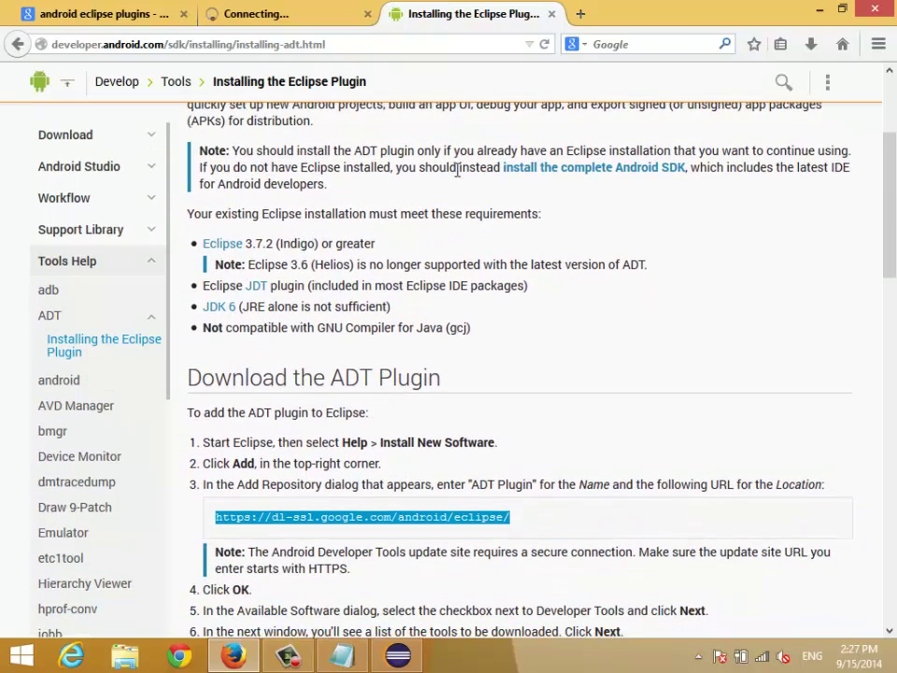
click(254, 378)
drag(254, 377, 426, 377)
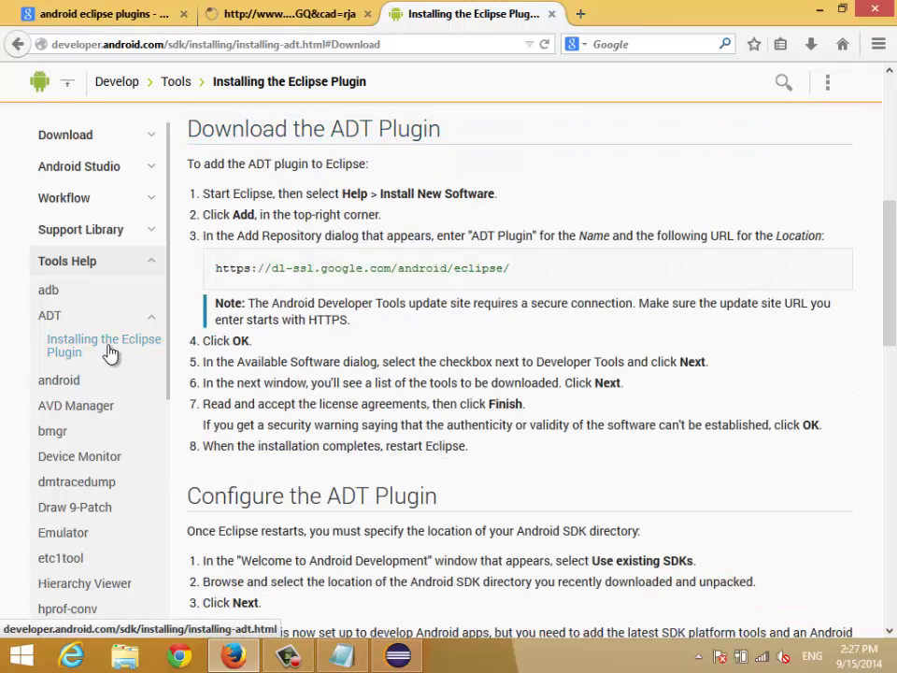
click(105, 347)
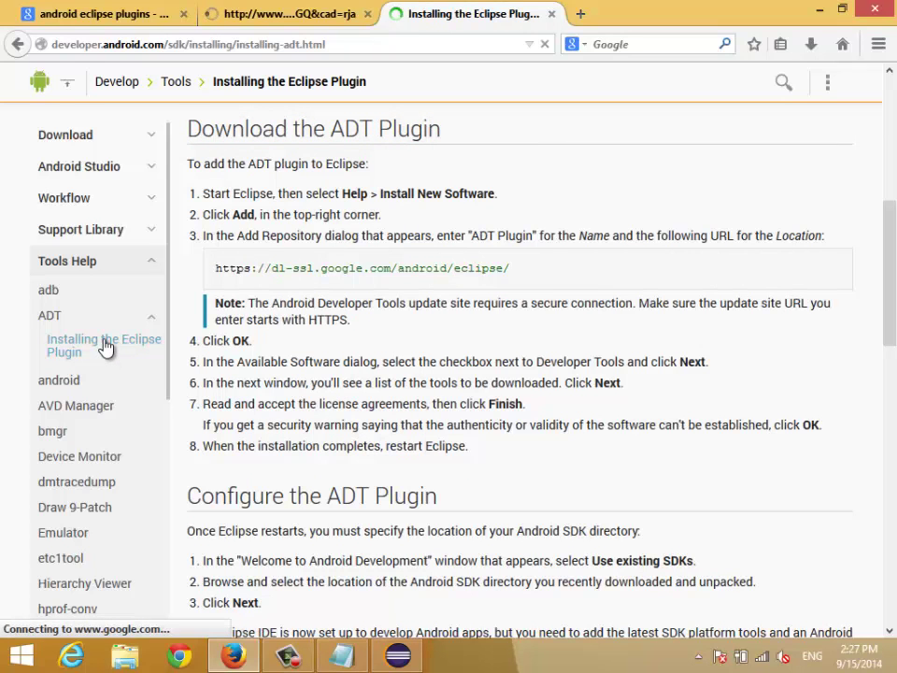
scroll(289, 343, down, 9)
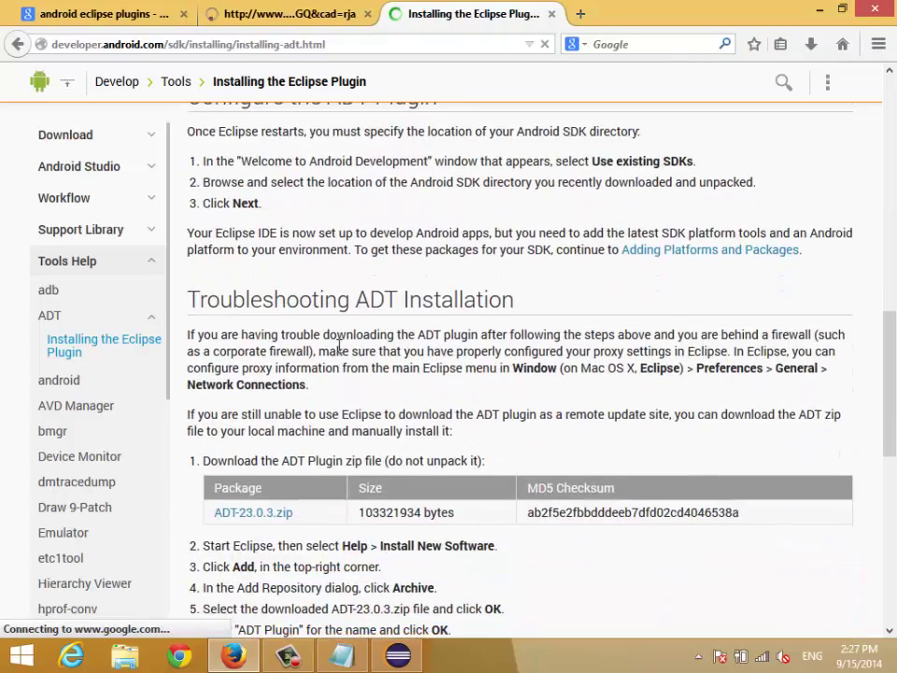
scroll(340, 343, up, 4)
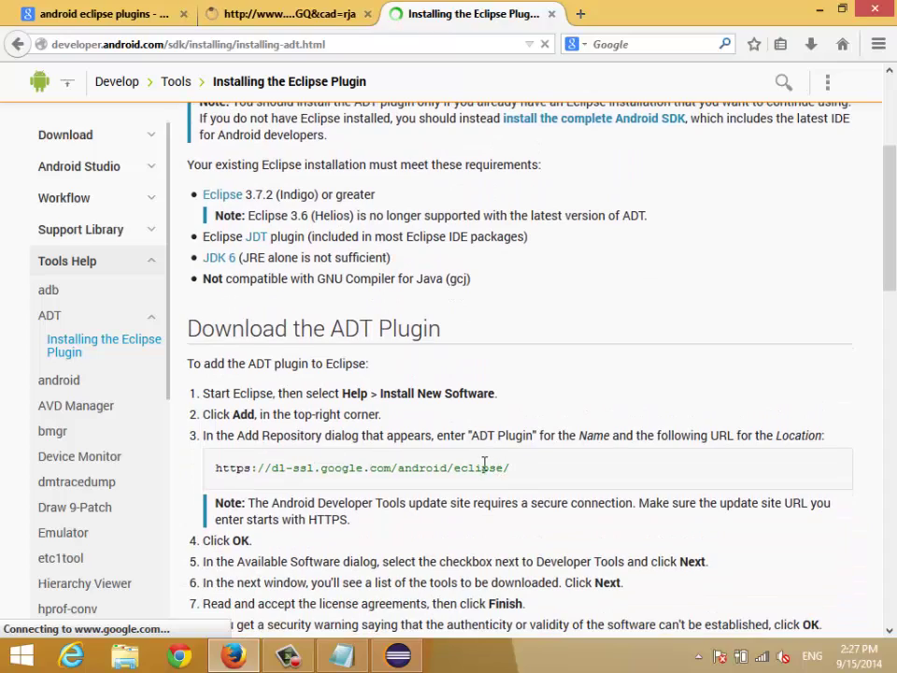
mouse_move(513, 468)
mouse_down()
mouse_move(436, 468)
mouse_move(511, 464)
mouse_up()
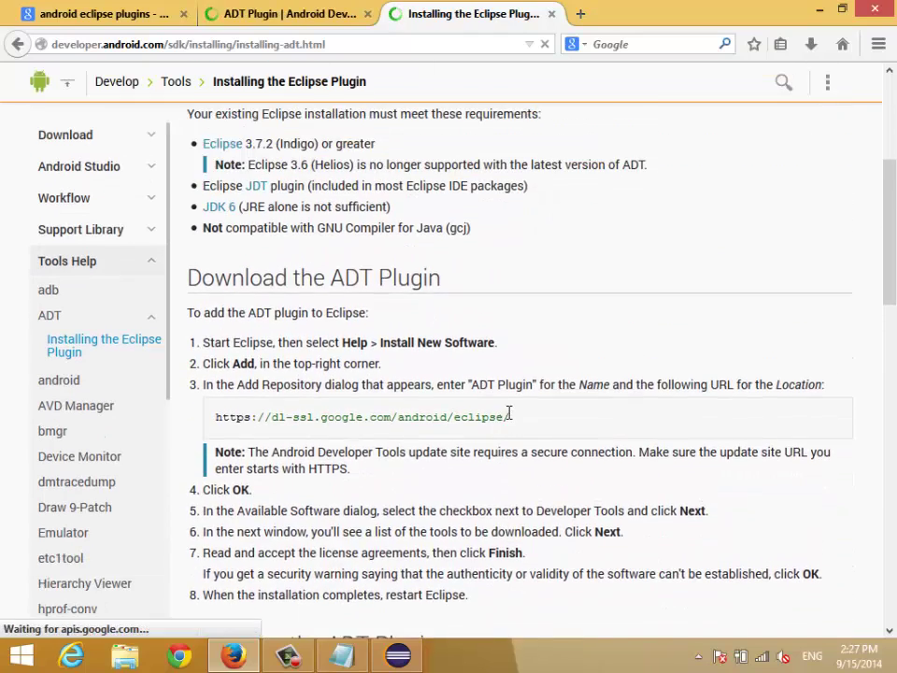
drag(509, 415, 214, 414)
right_click(236, 413)
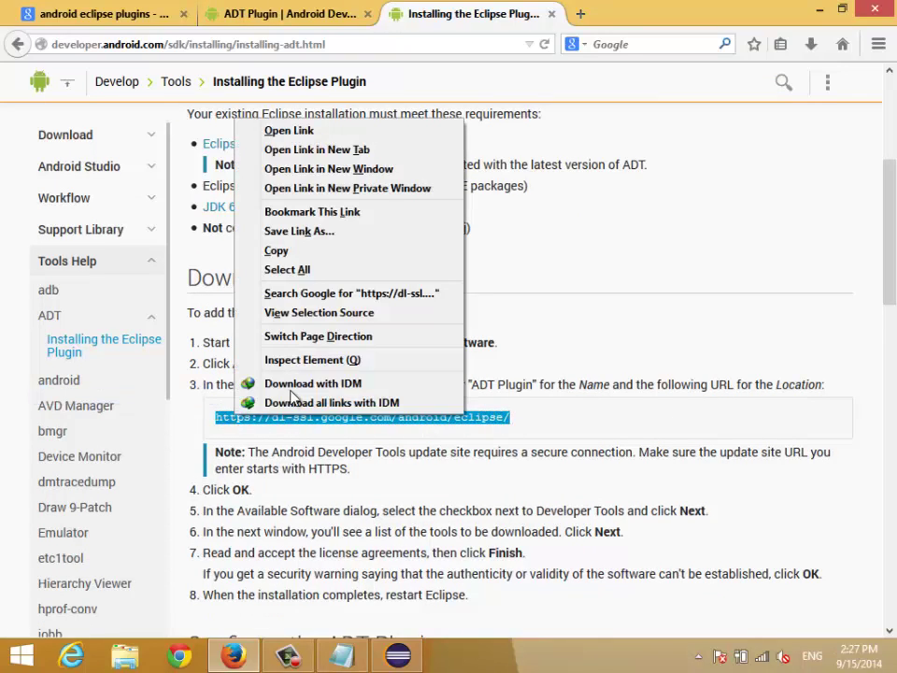
click(306, 253)
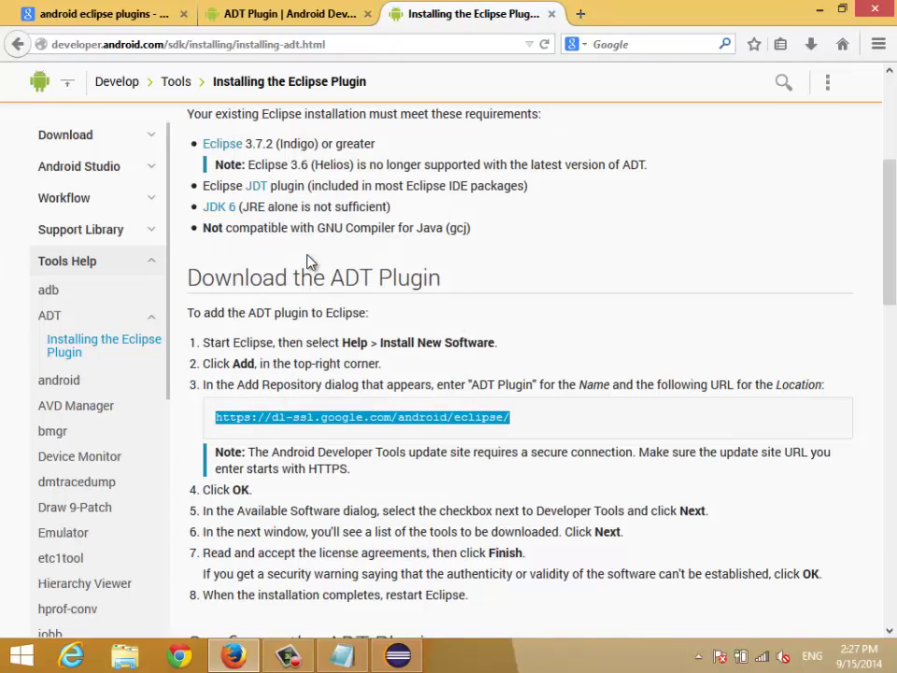
Switch to Eclipse, cancel the open Install dialog and start Install New Software again.
click(399, 657)
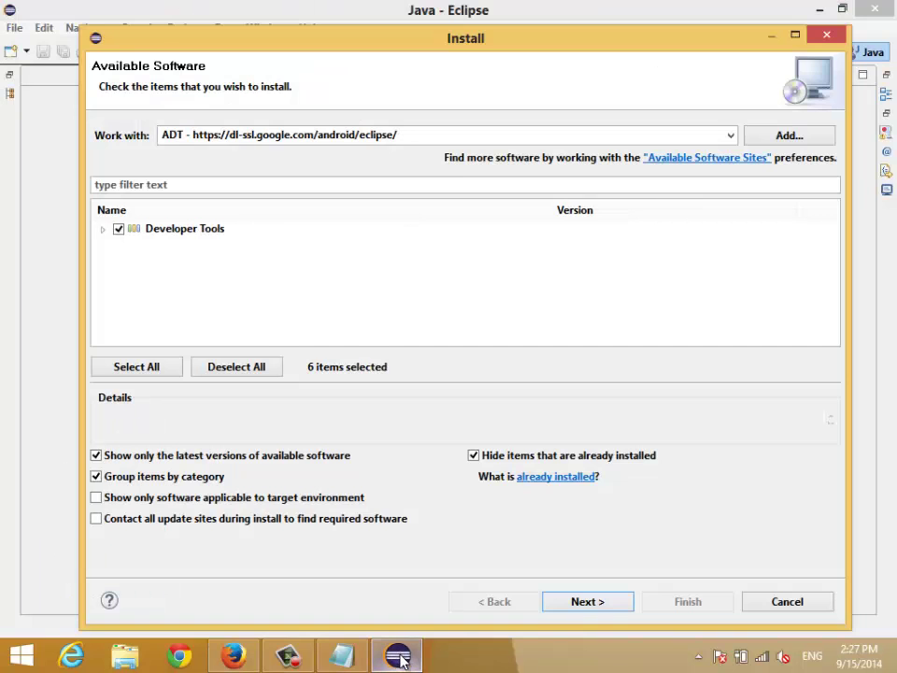
click(765, 606)
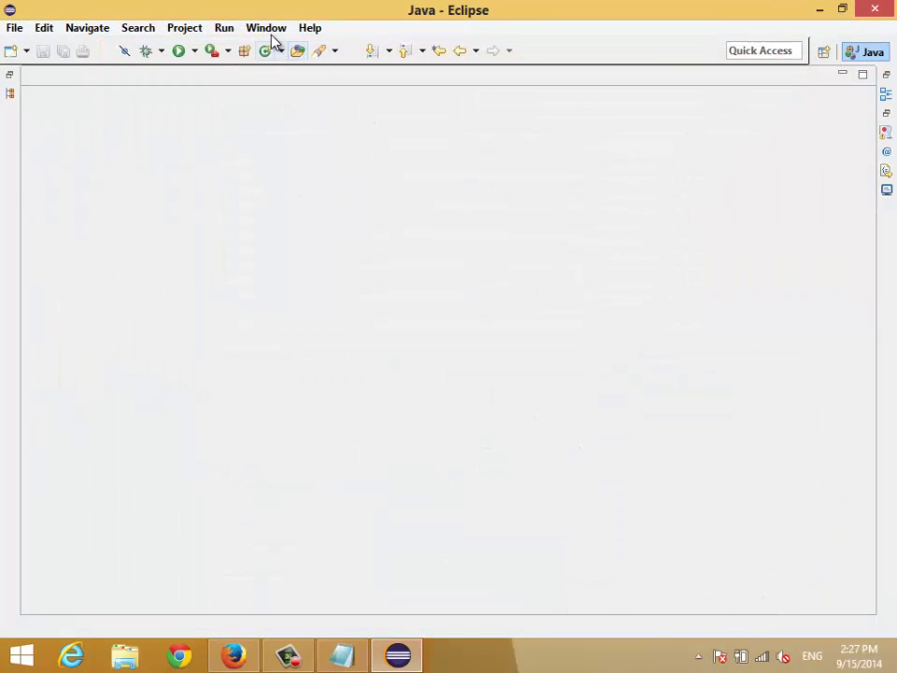
click(310, 28)
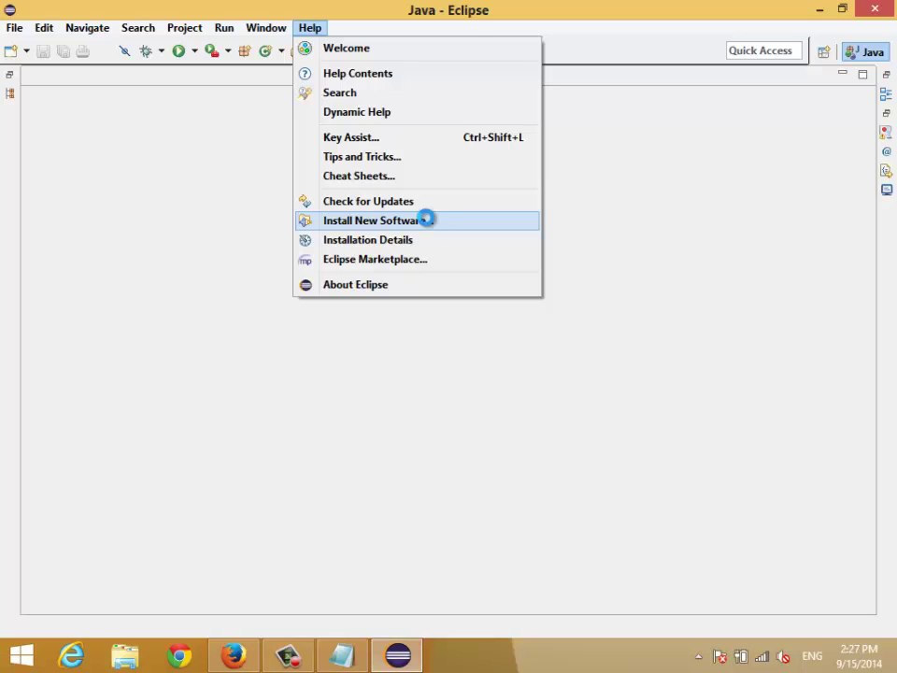
click(426, 220)
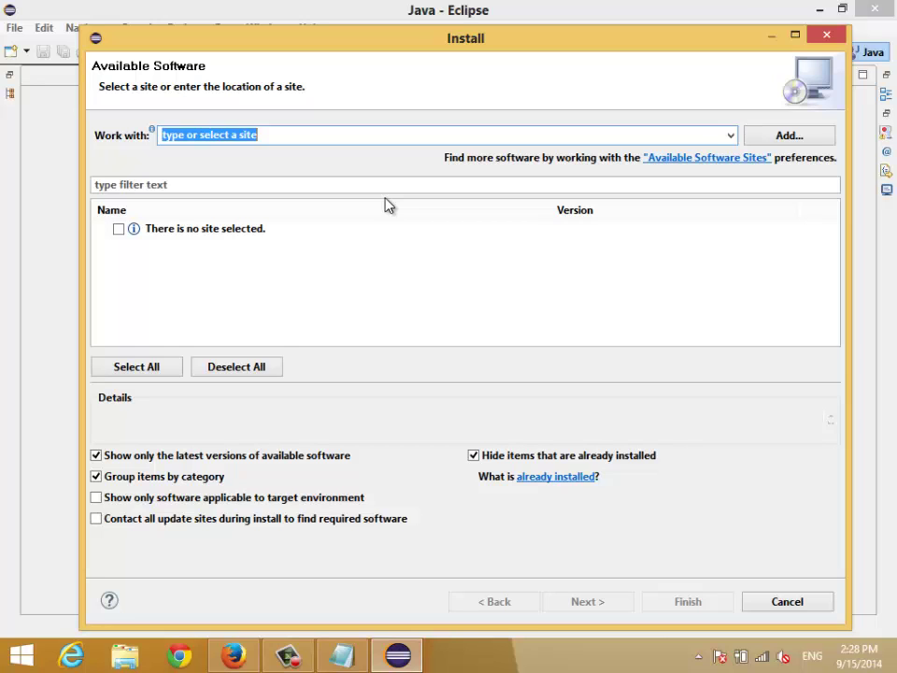
click(778, 138)
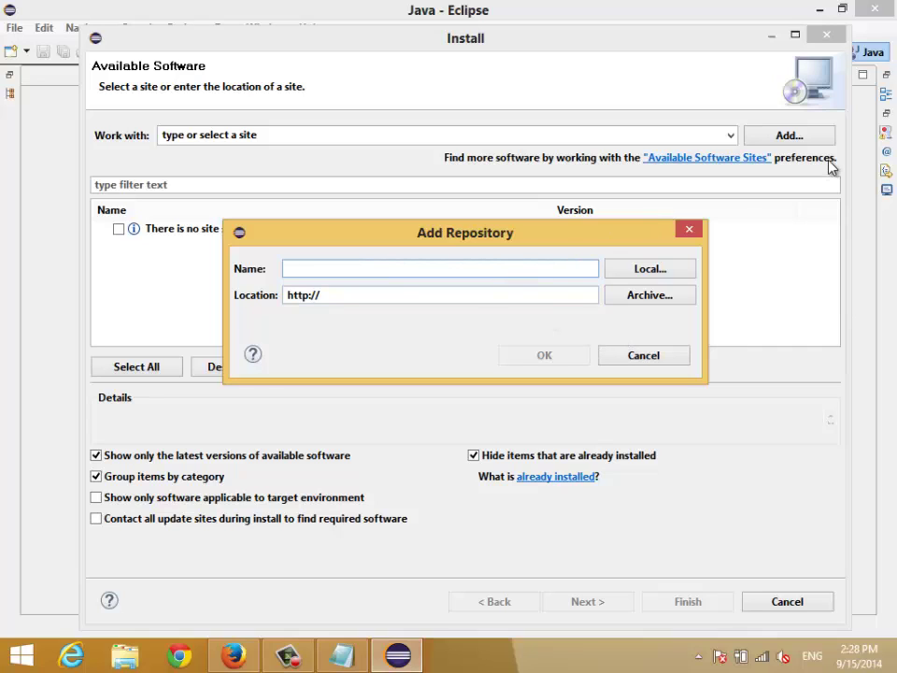
text(ADT)
key(Tab)
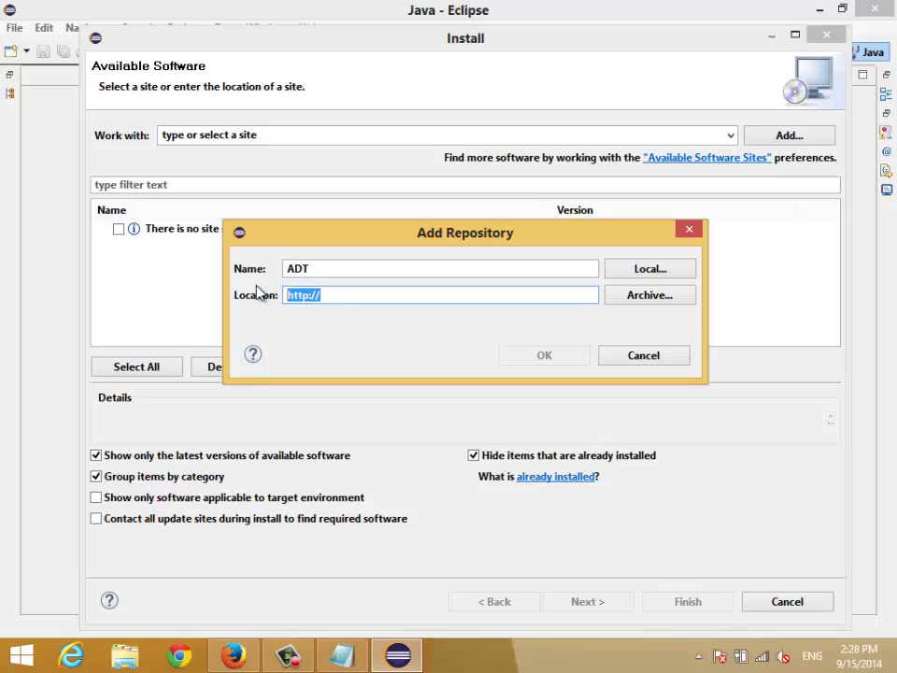
key(ctrl+v)
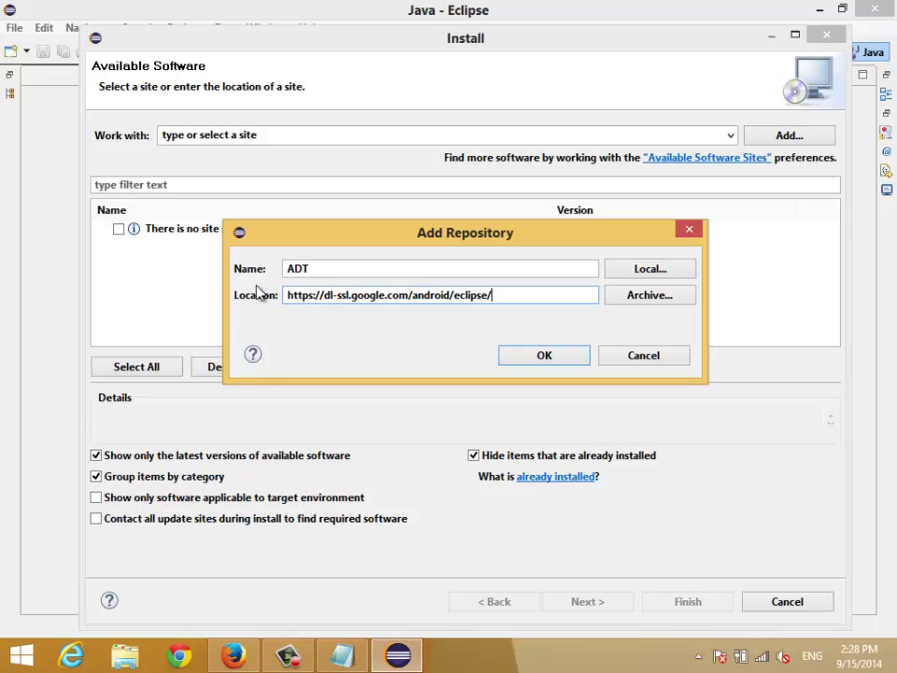
click(564, 362)
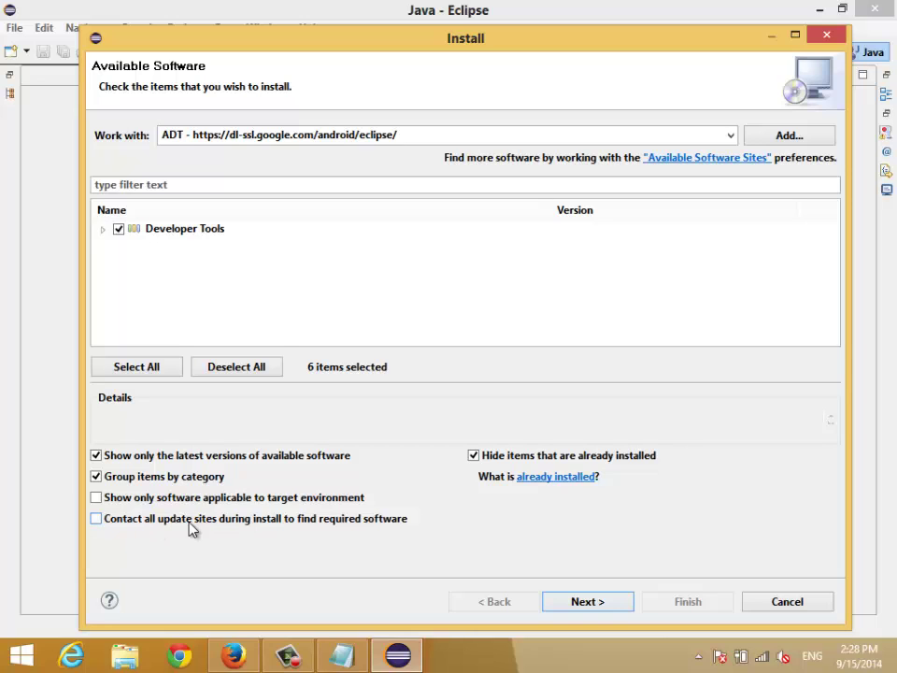
Proceed with the selected Developer Tools past the install details and accept the terms of the license agreements.
click(587, 601)
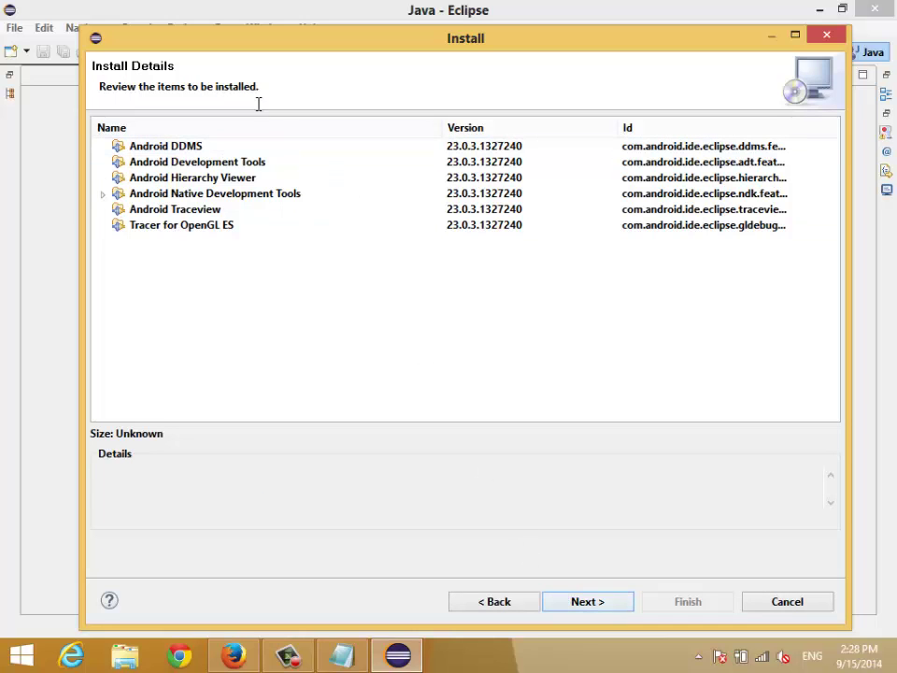
click(592, 608)
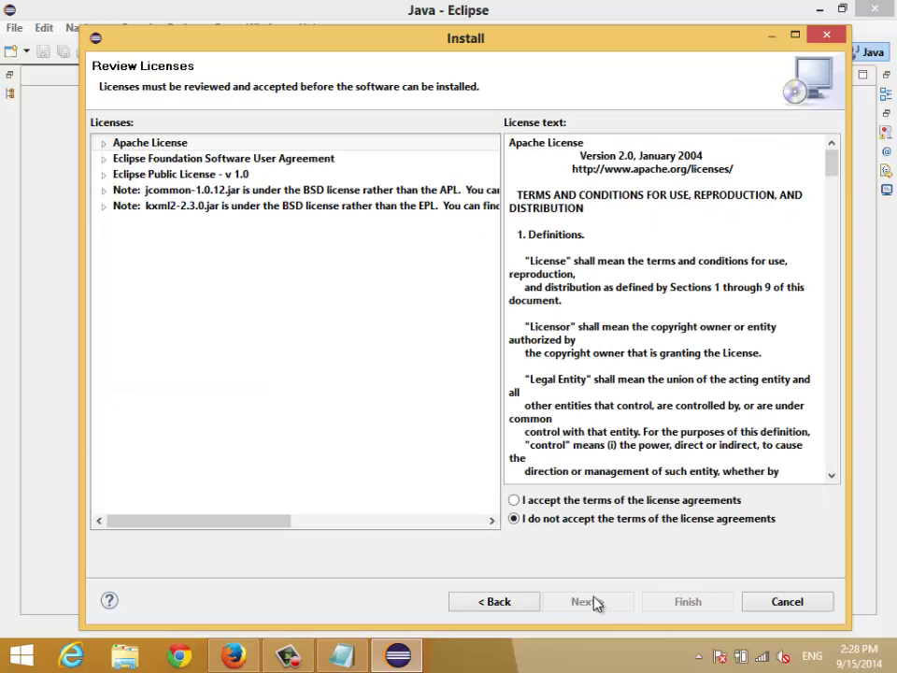
click(547, 504)
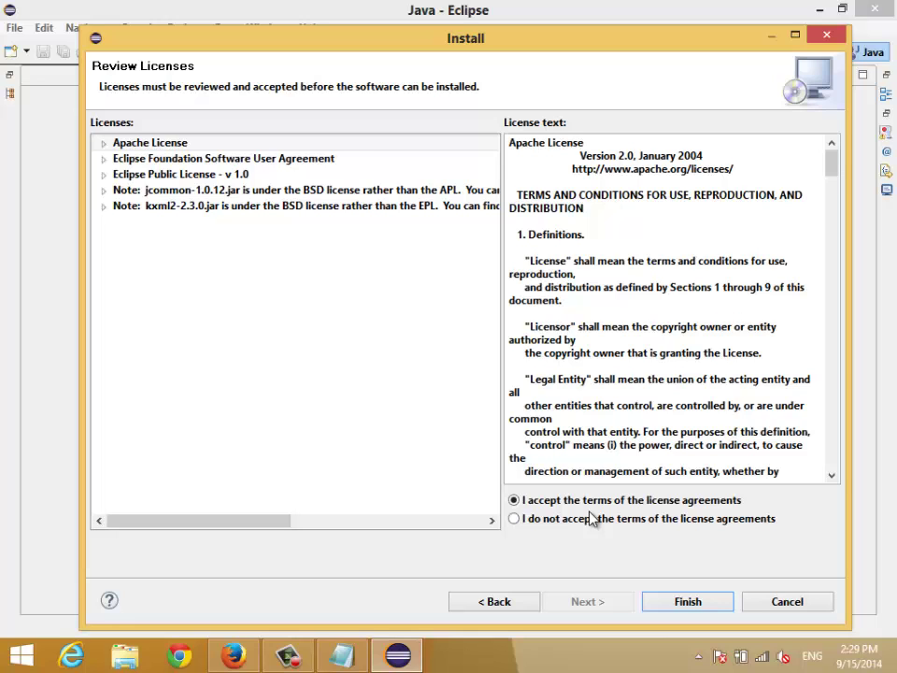
Switch to Notepad and review the notes on Eclipse with plugins and downloading the ADT Bundle.
click(344, 655)
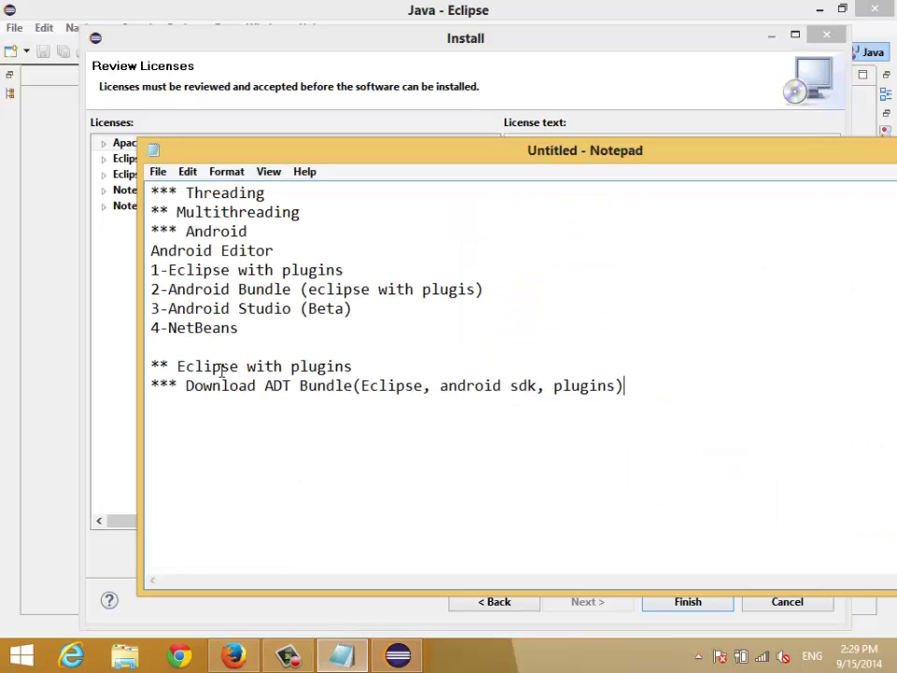
drag(211, 366, 233, 367)
click(311, 370)
drag(266, 385, 362, 389)
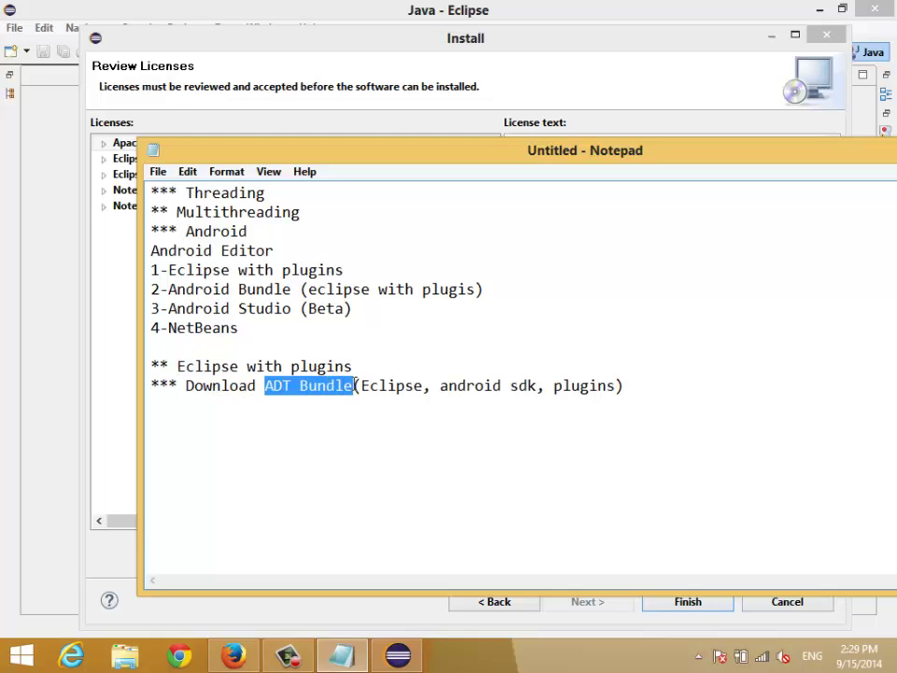
drag(623, 386, 183, 385)
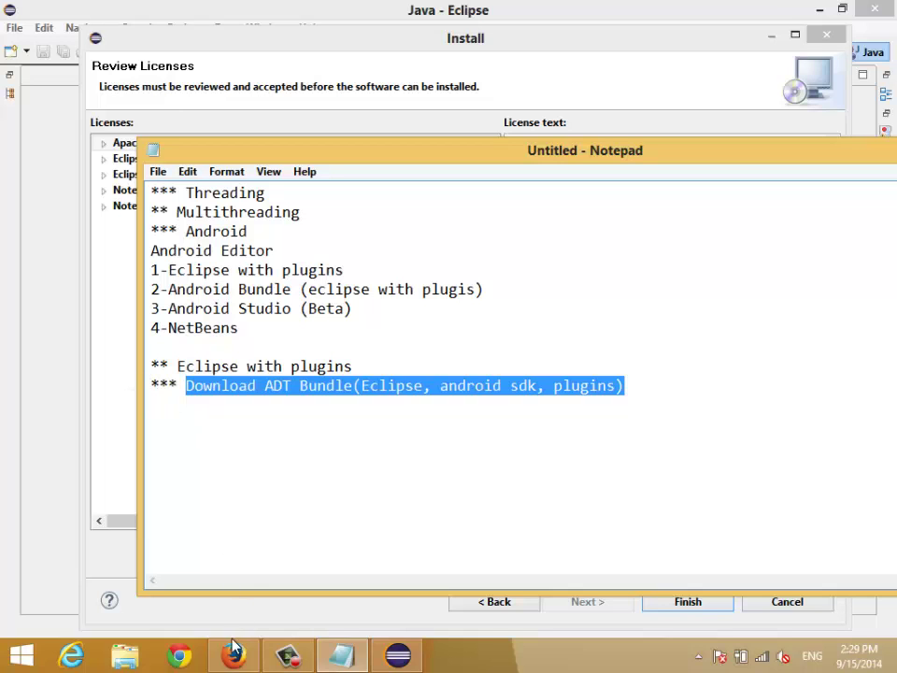
Return to the Eclipse Install dialog and finish it to start installing the Developer Tools.
click(128, 418)
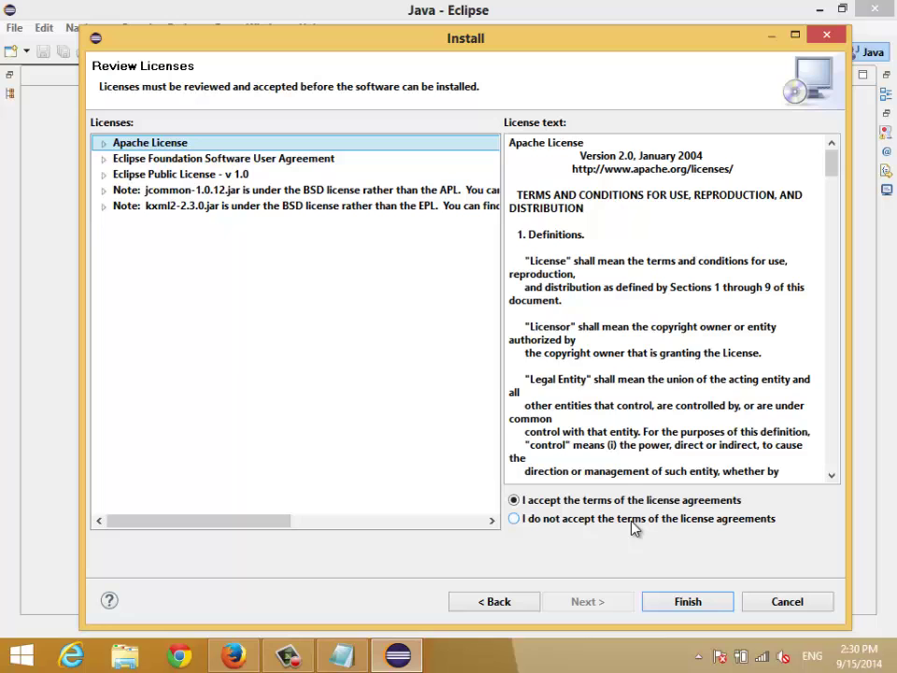
click(690, 600)
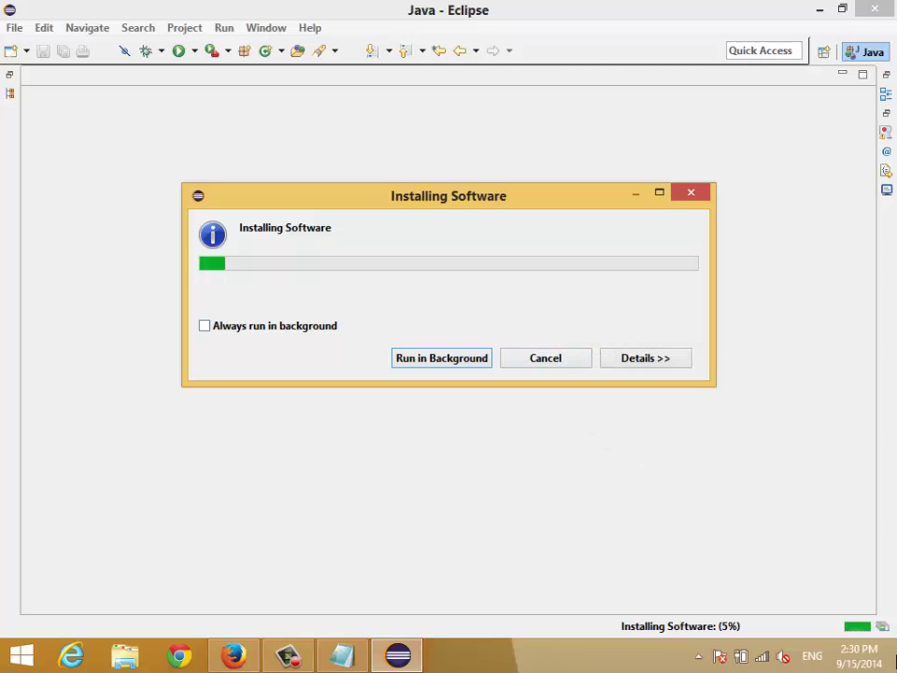
mouse_move(895, 662)
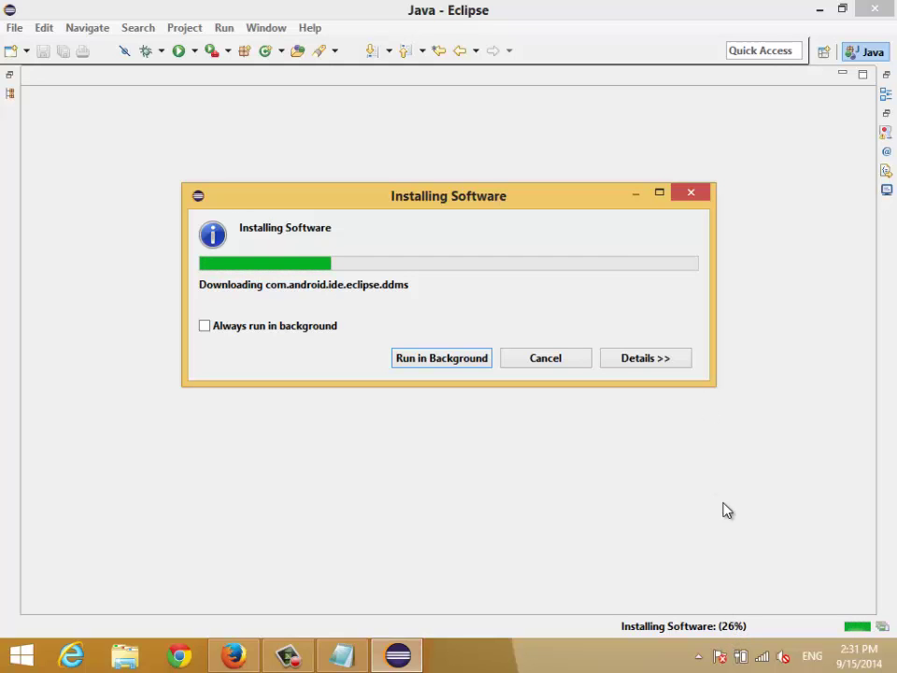
click(287, 655)
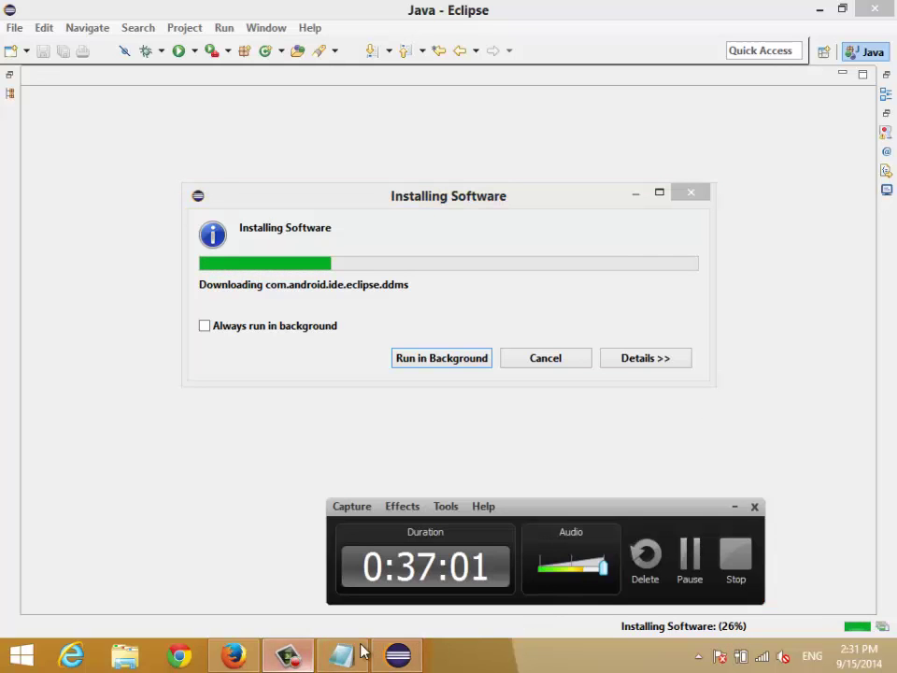
click(689, 561)
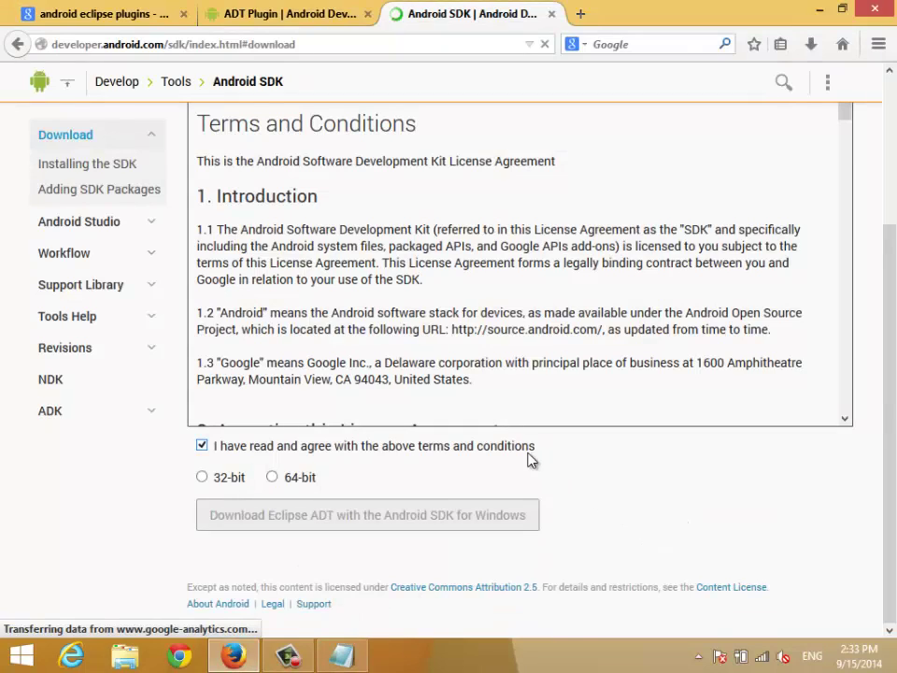
On Firefox's Get the Android SDK page, choose the 64-bit version and download Eclipse ADT with the Android SDK for Windows.
scroll(570, 454, up, 3)
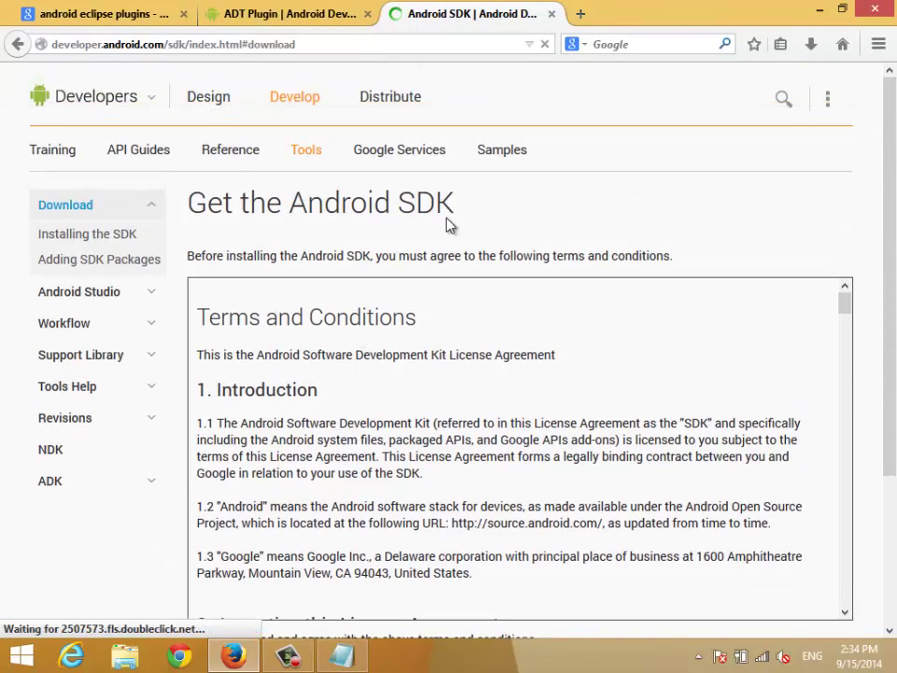
scroll(446, 220, down, 2)
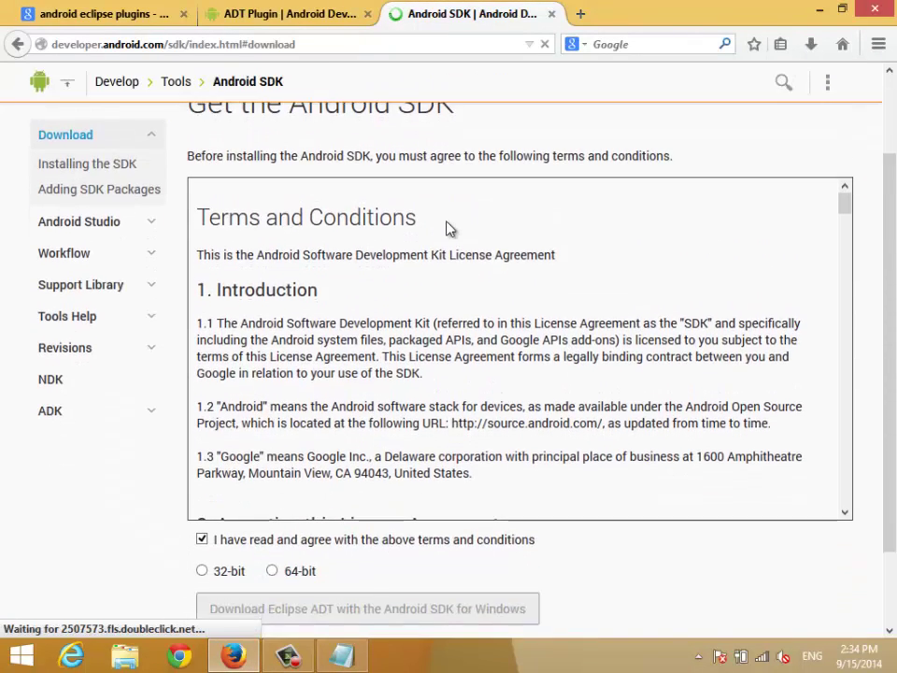
click(272, 571)
scroll(360, 580, down, 2)
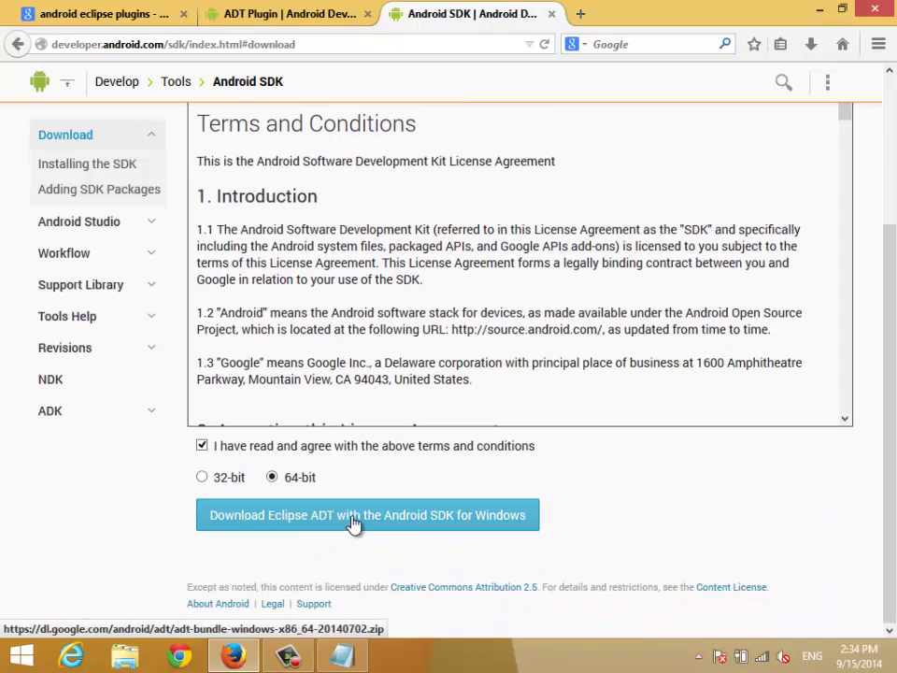
click(355, 524)
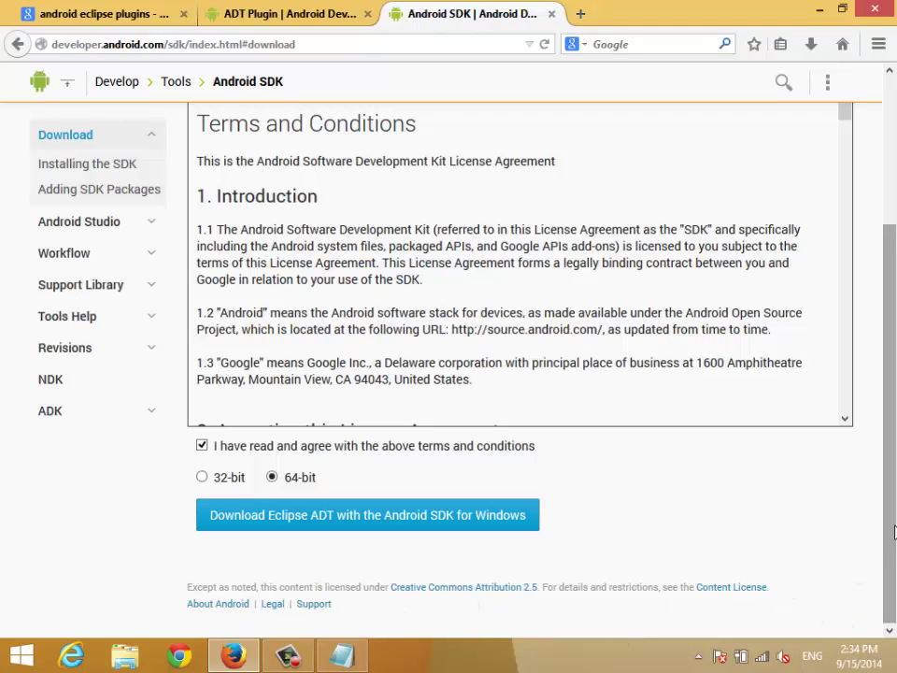
Show the desktop and open the properties of the "eclipse -Android" shortcut.
key(super+d)
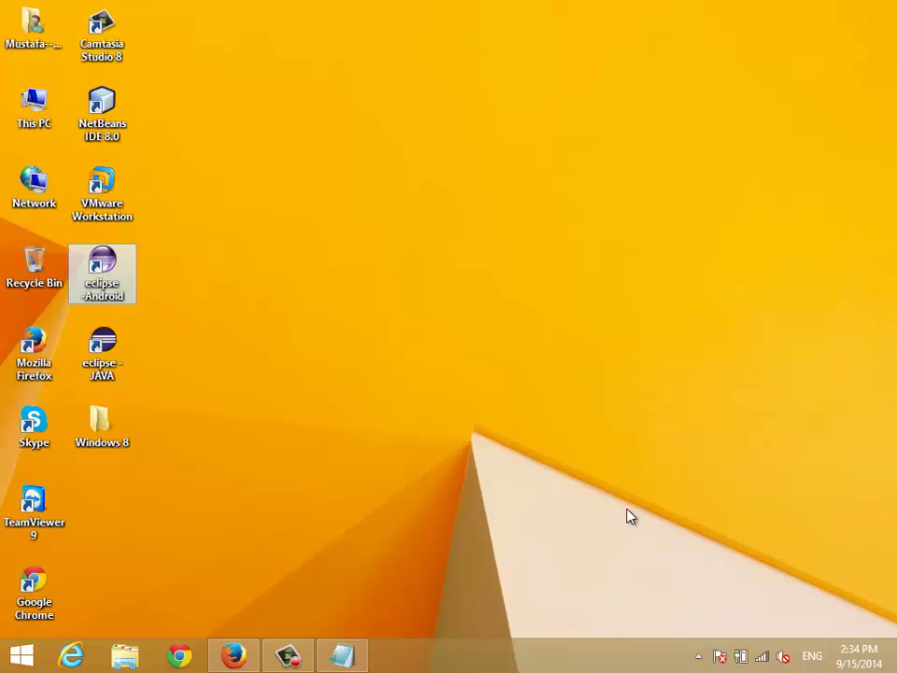
right_click(94, 265)
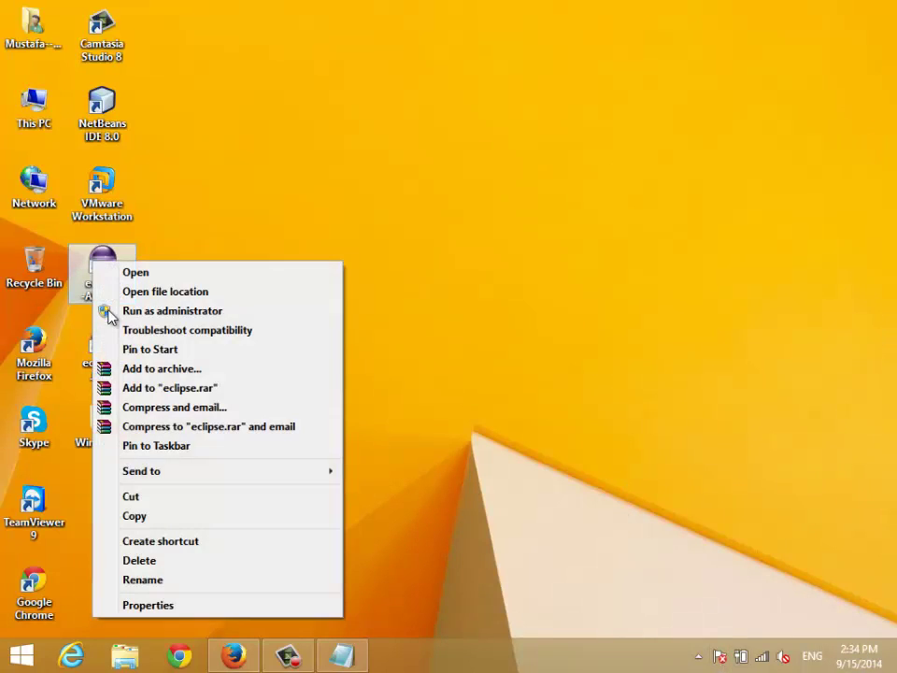
click(171, 608)
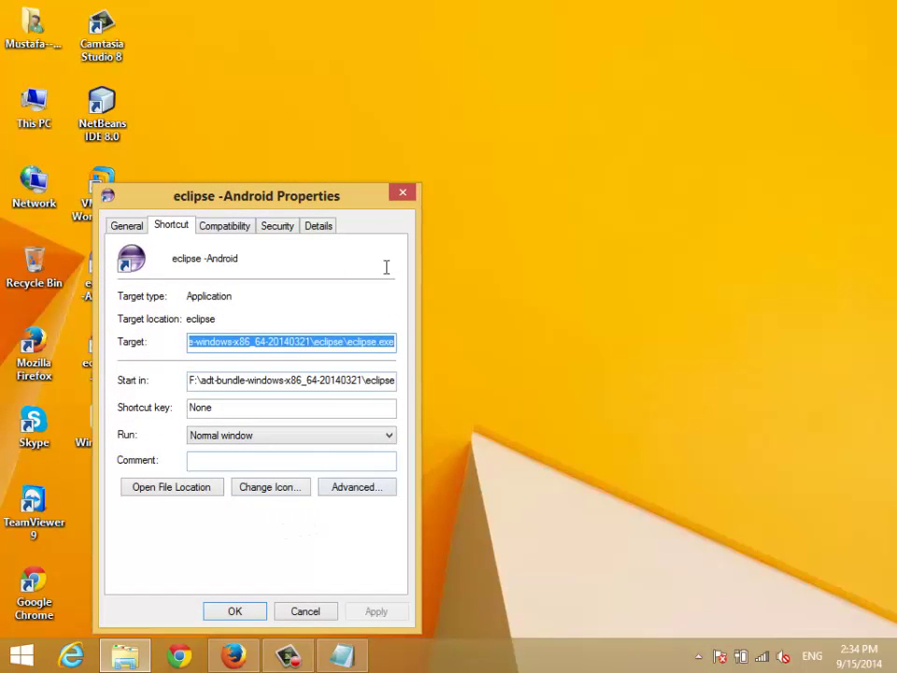
click(403, 193)
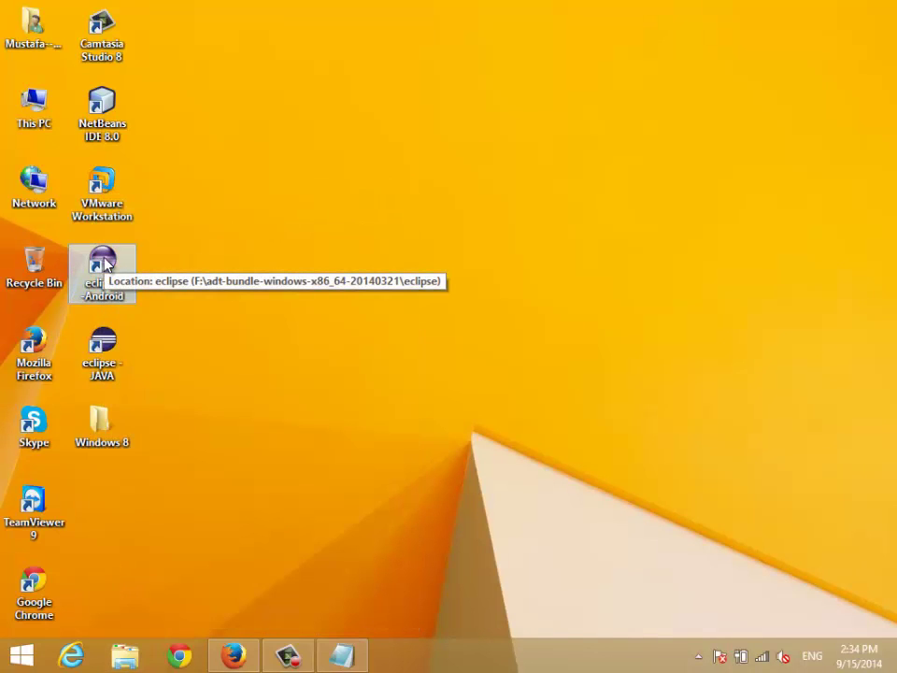
click(28, 113)
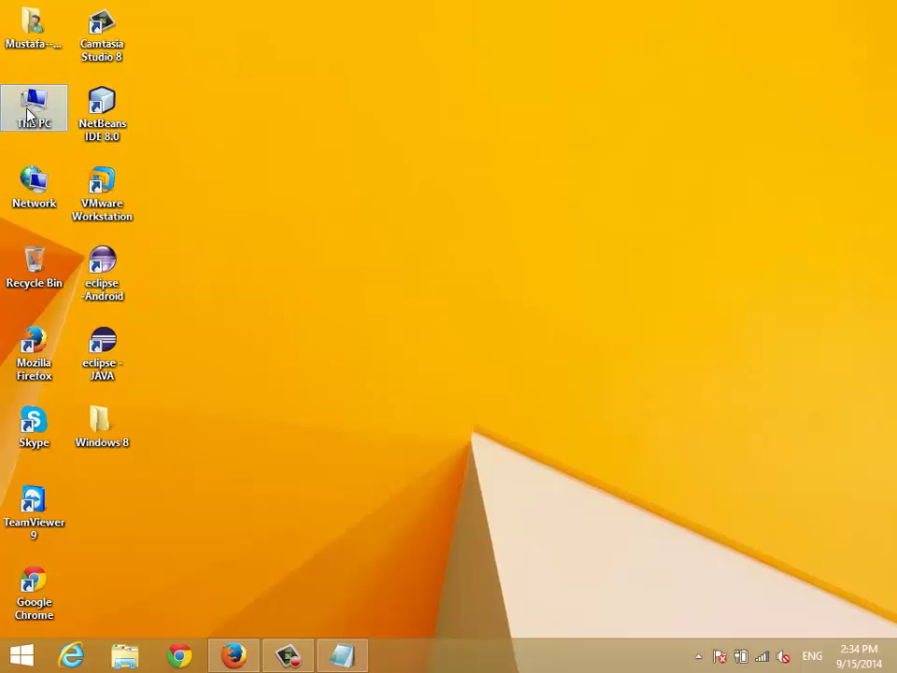
double_click(28, 114)
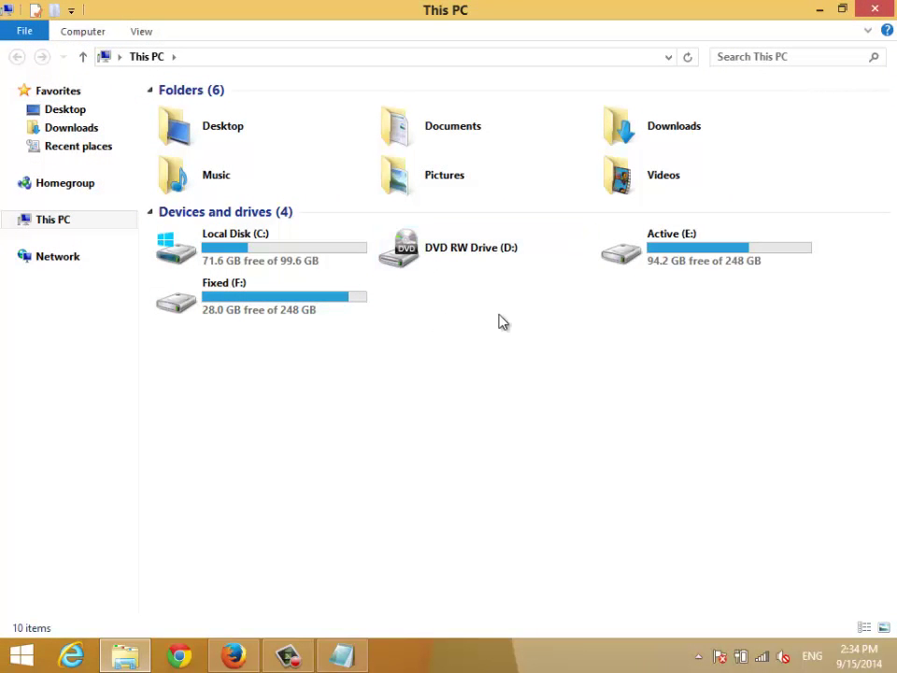
click(310, 305)
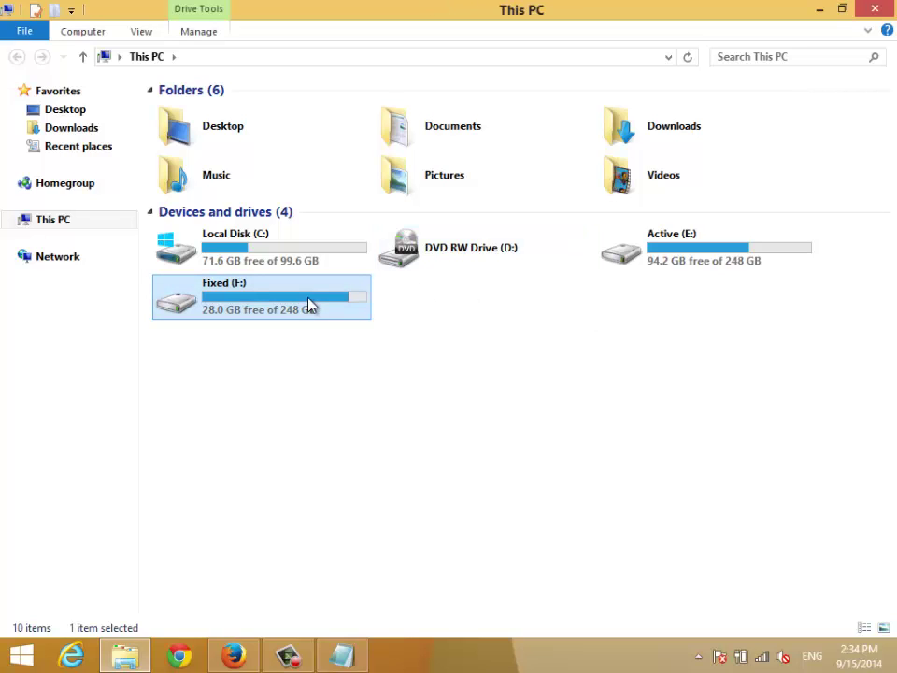
double_click(311, 304)
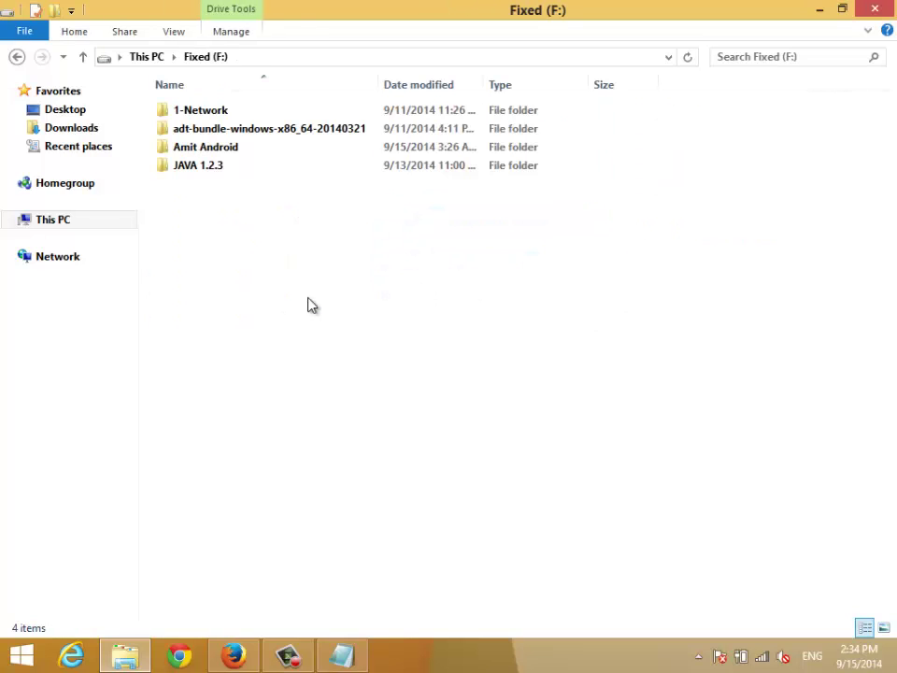
click(241, 135)
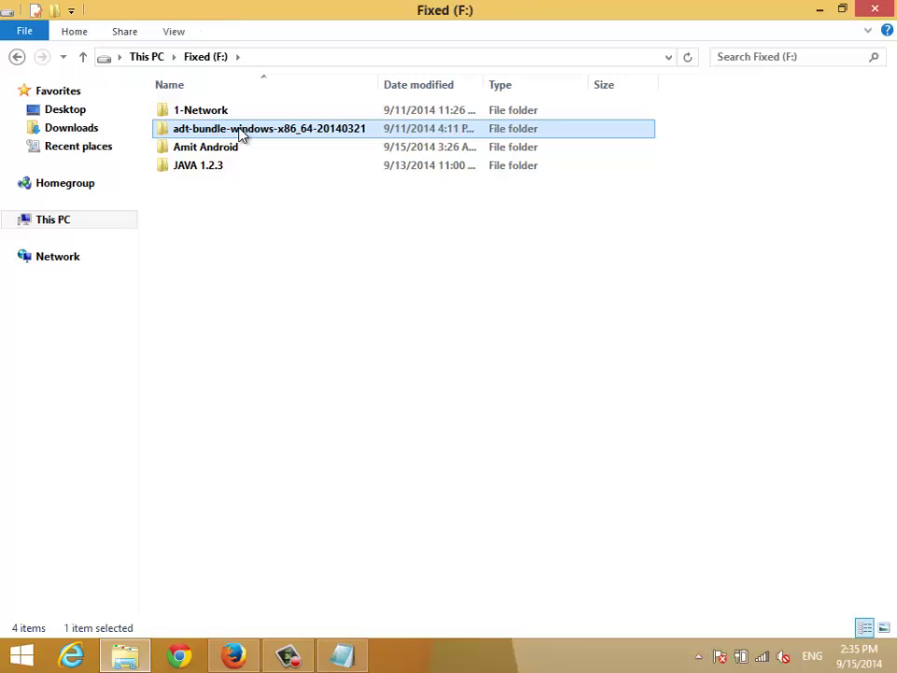
double_click(241, 134)
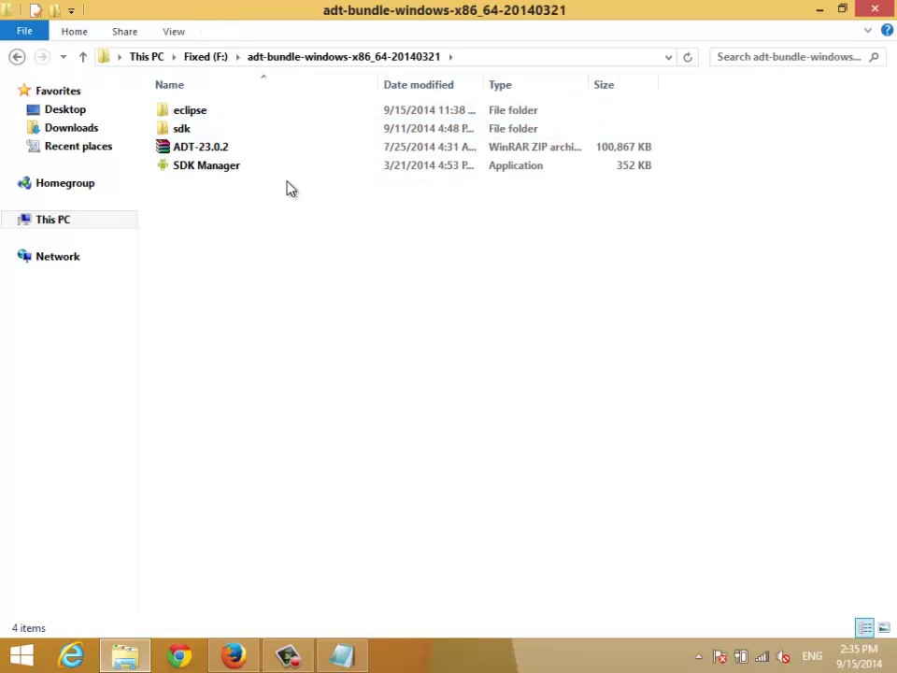
View the contents of the bundle's sdk folder and return to the parent folder.
click(197, 130)
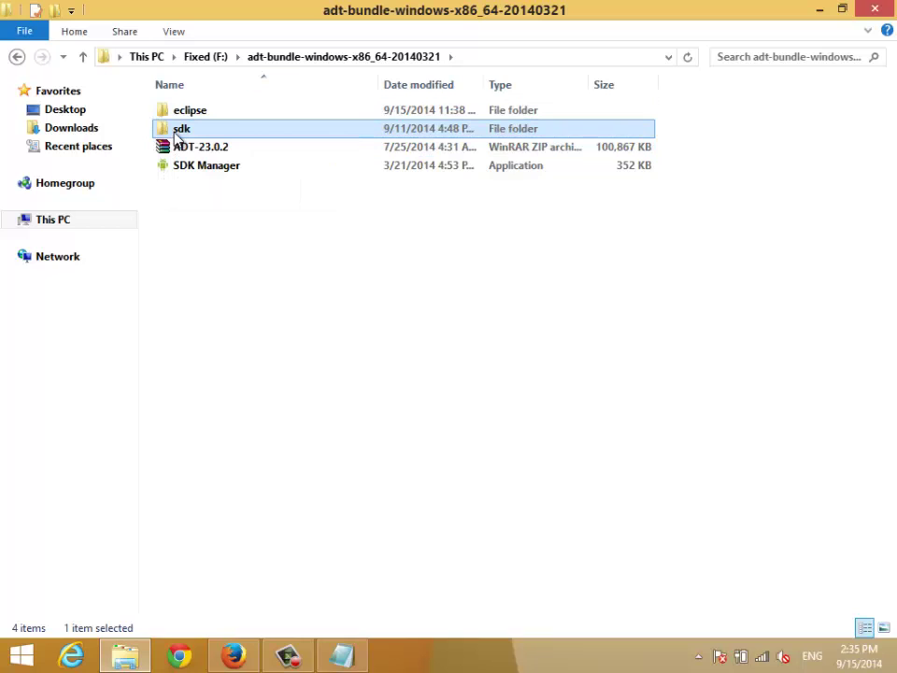
double_click(177, 130)
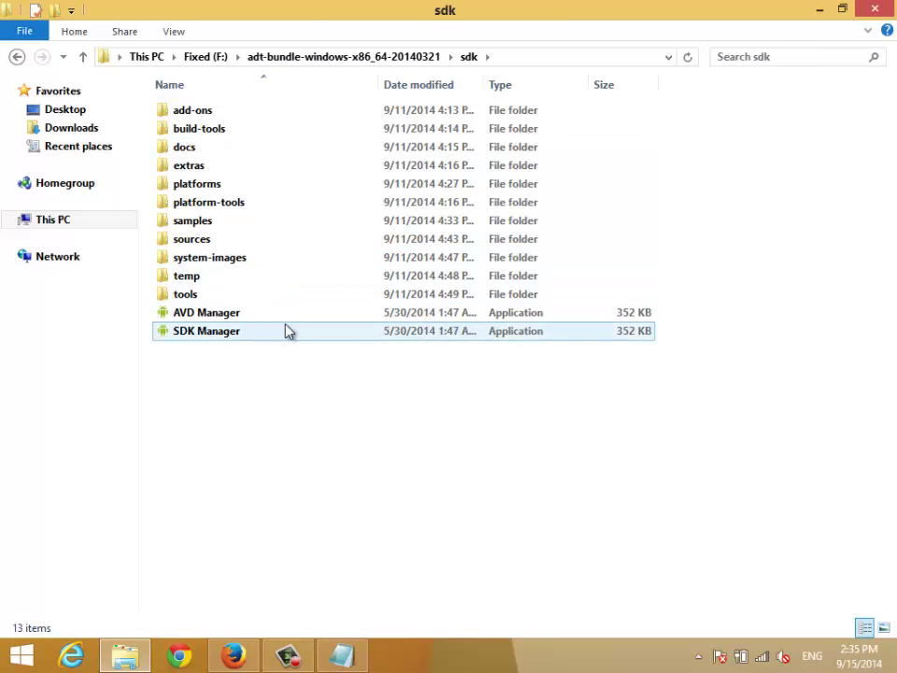
click(83, 59)
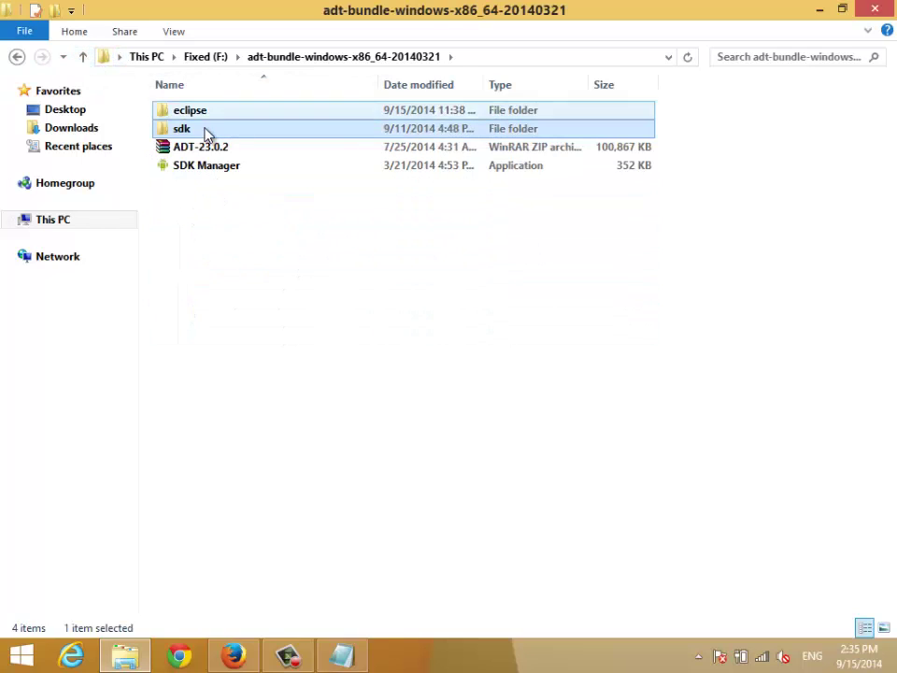
Open the bundle's eclipse folder and check the context options of the eclipse application, dismissing them without choosing any.
click(192, 112)
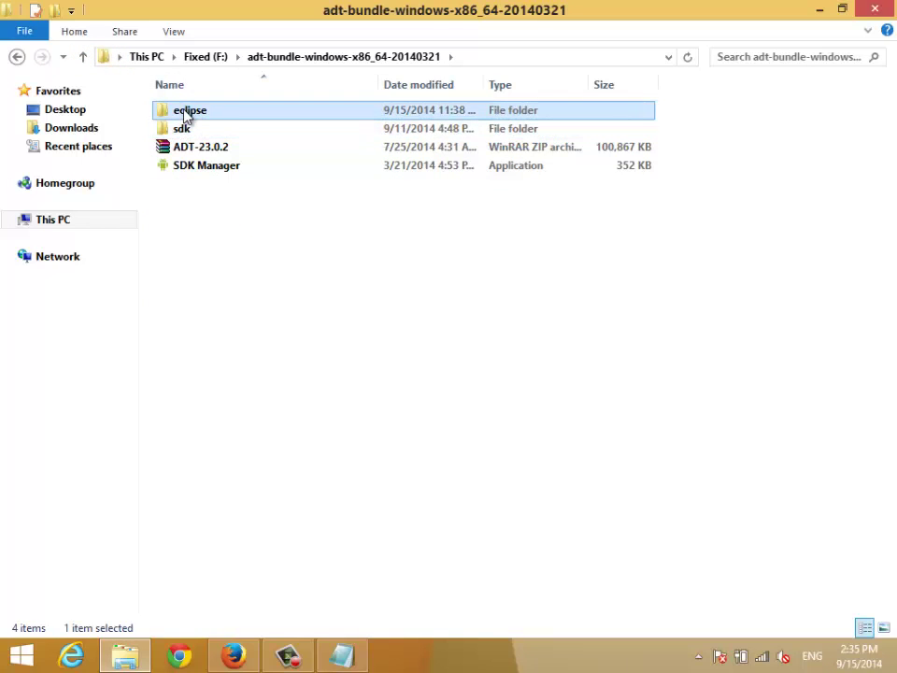
double_click(187, 113)
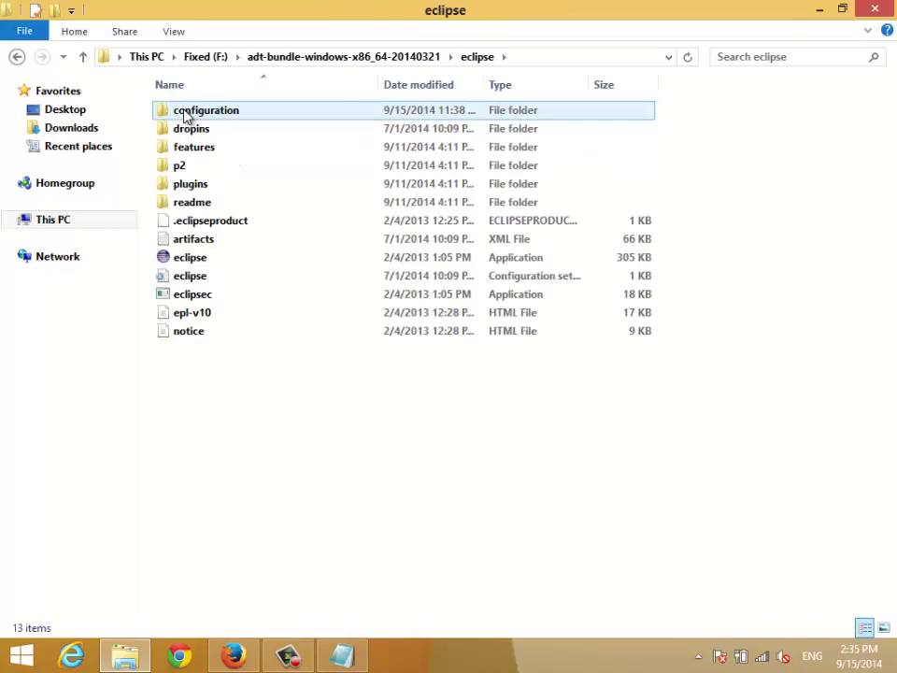
right_click(199, 261)
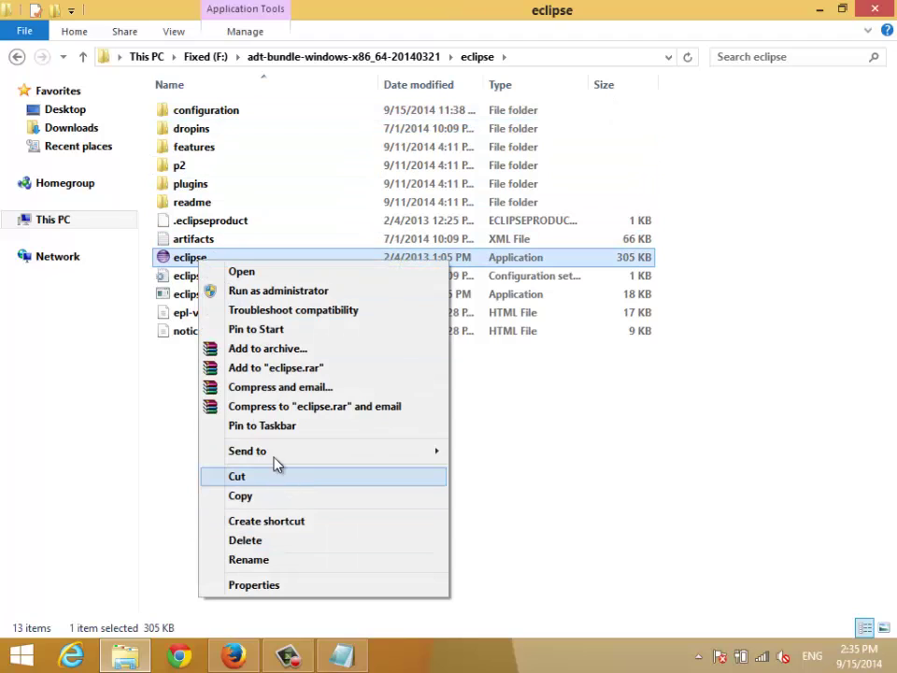
mouse_move(276, 452)
click(718, 427)
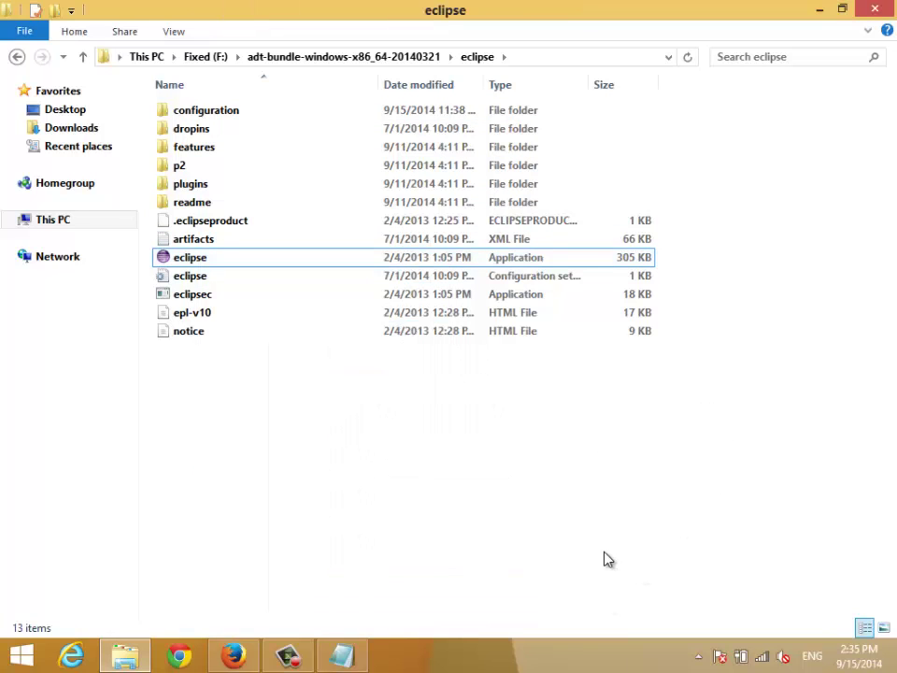
Show the desktop and launch Eclipse from the "eclipse -Android" shortcut, accepting the proposed workspace folder.
key(super+d)
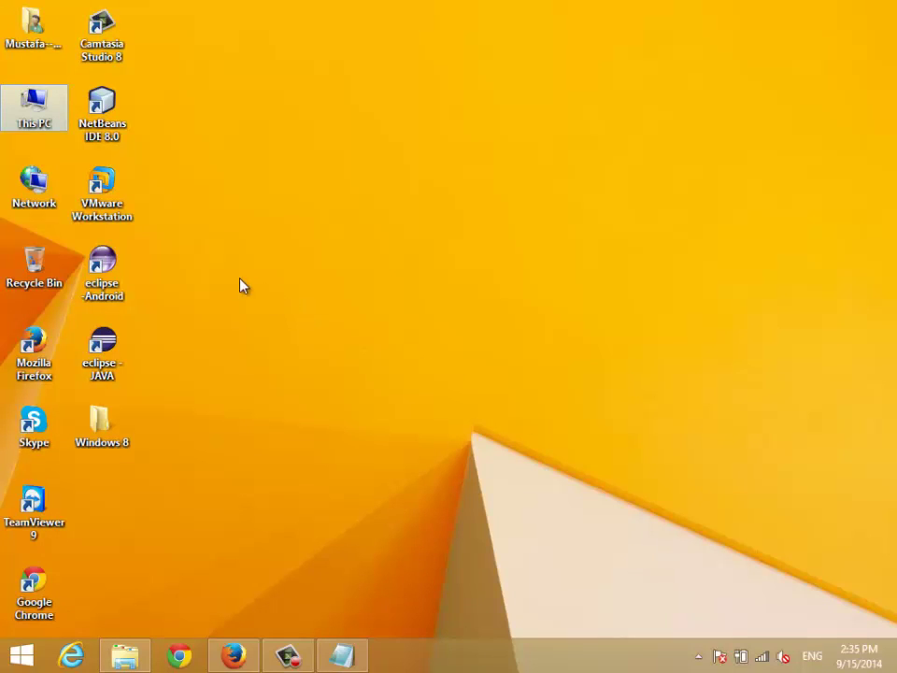
click(117, 261)
double_click(108, 262)
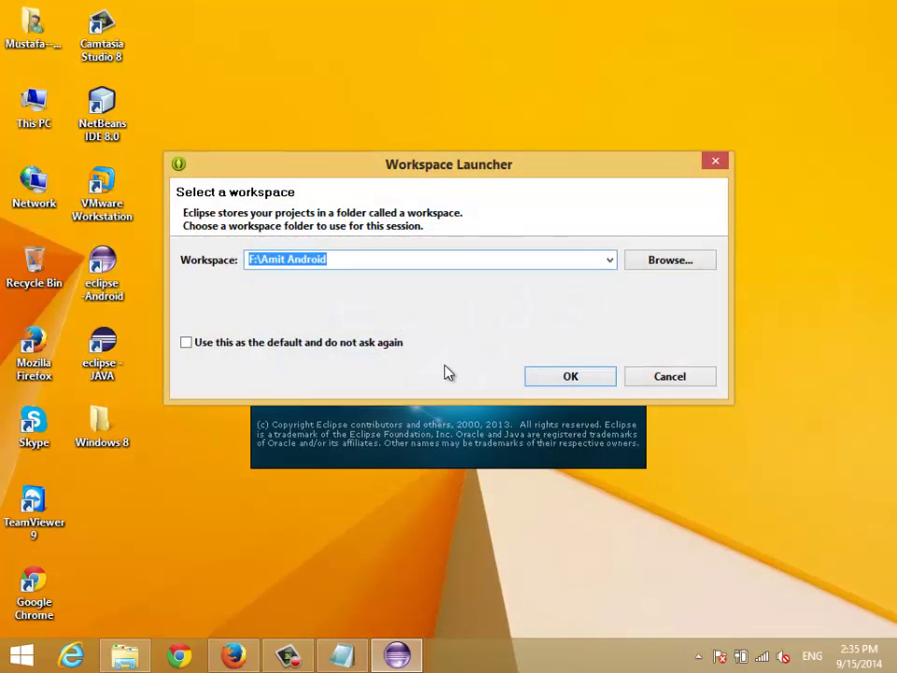
click(567, 376)
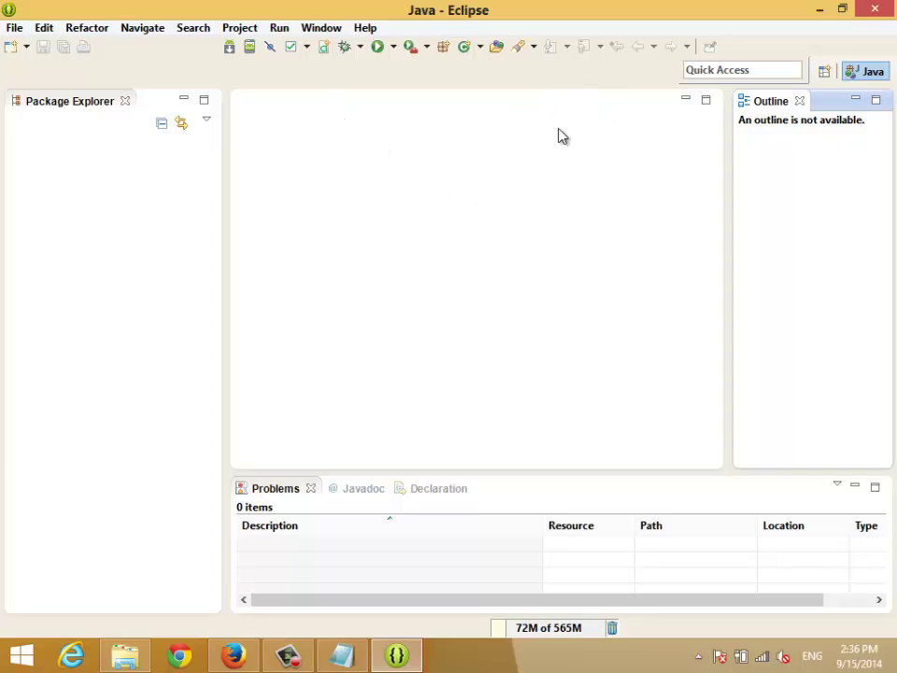
click(235, 56)
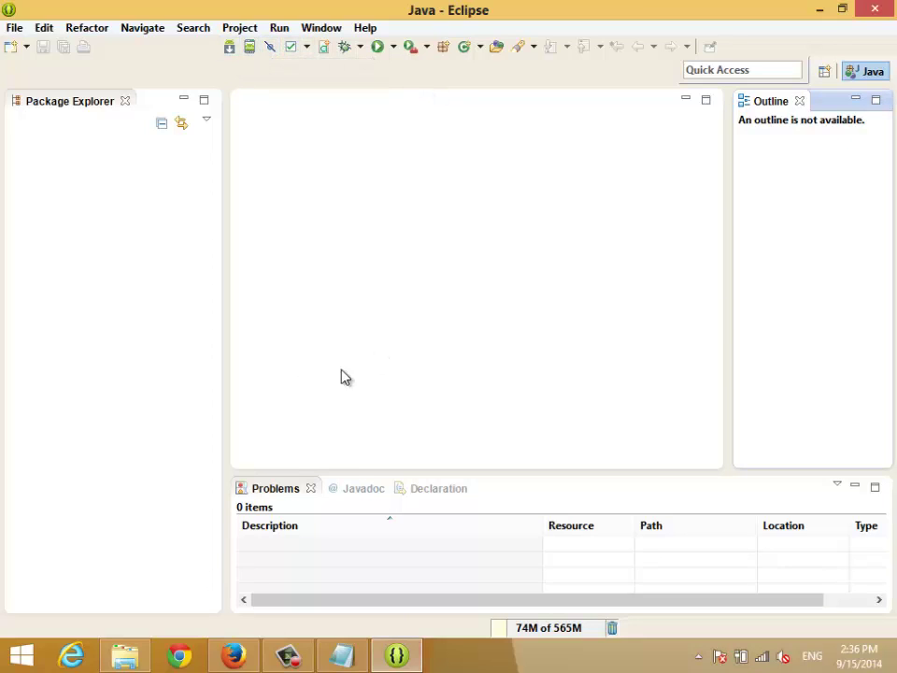
click(287, 655)
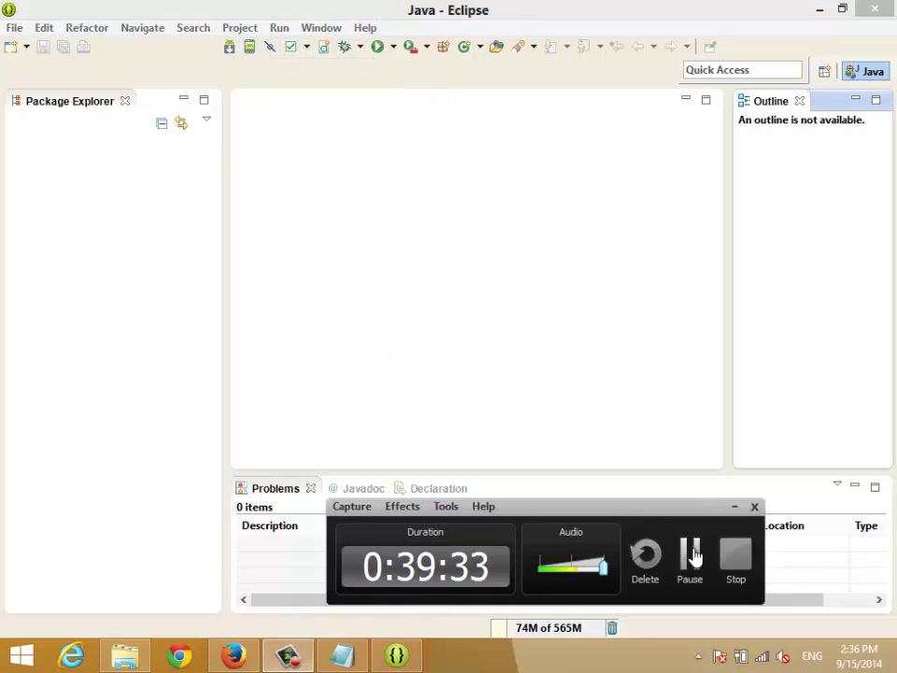
click(691, 555)
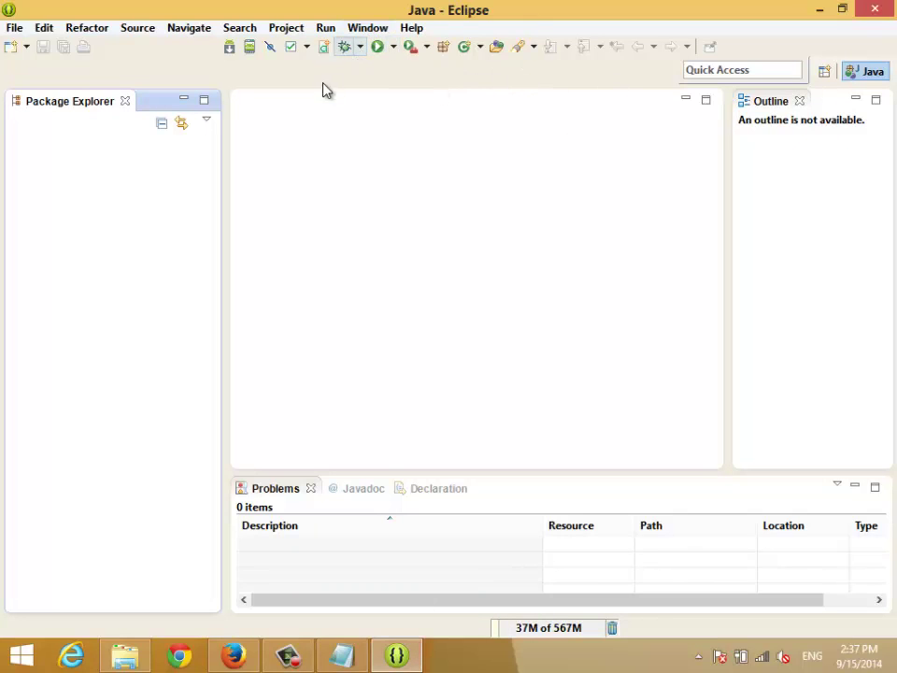
Open the Android SDK Manager from Eclipse and collapse the Tools package group.
click(229, 49)
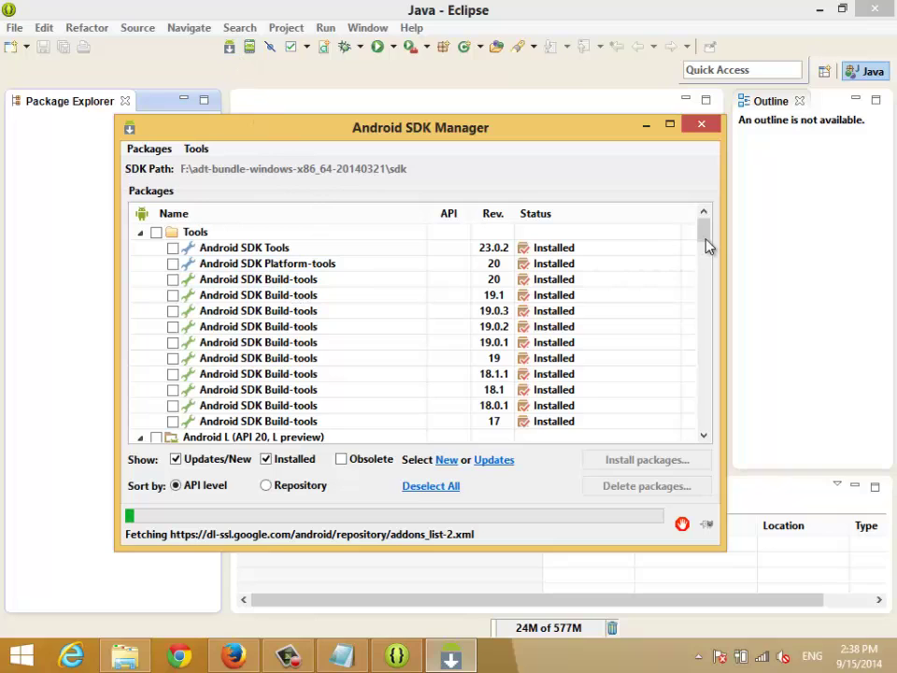
click(141, 239)
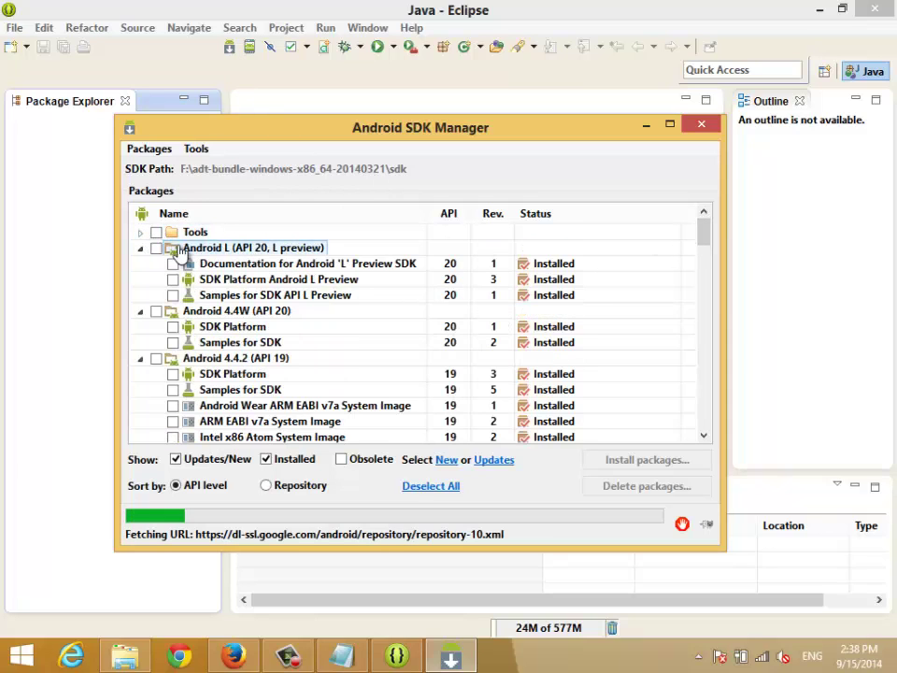
click(141, 234)
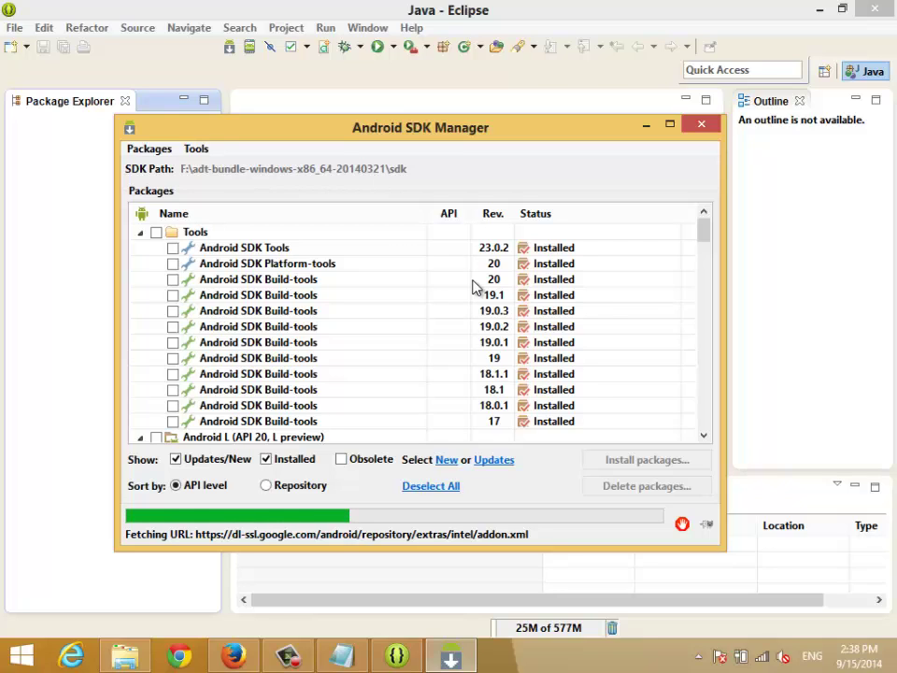
click(141, 233)
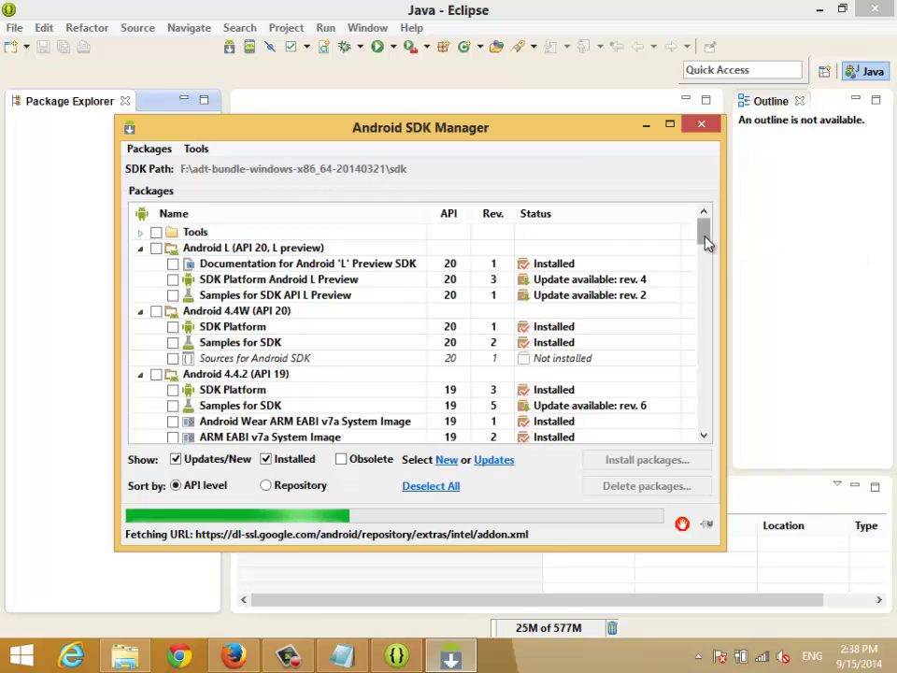
Look through the SDK package groups from Android L (API 20) to Android 4.1.2 (API 16) and their installation status.
scroll(704, 239, down, 1)
scroll(704, 233, up, 1)
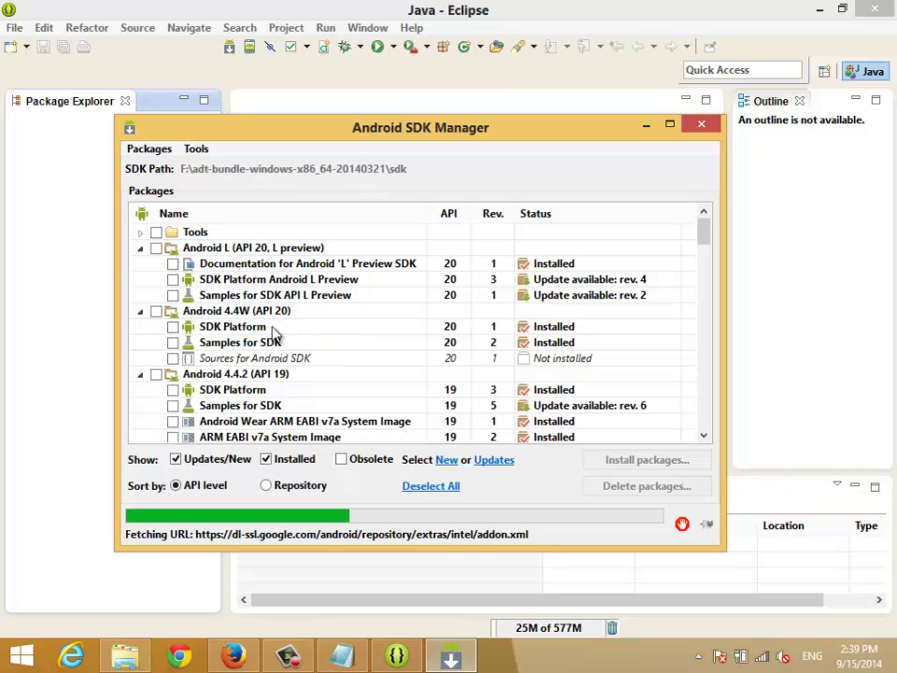
click(200, 277)
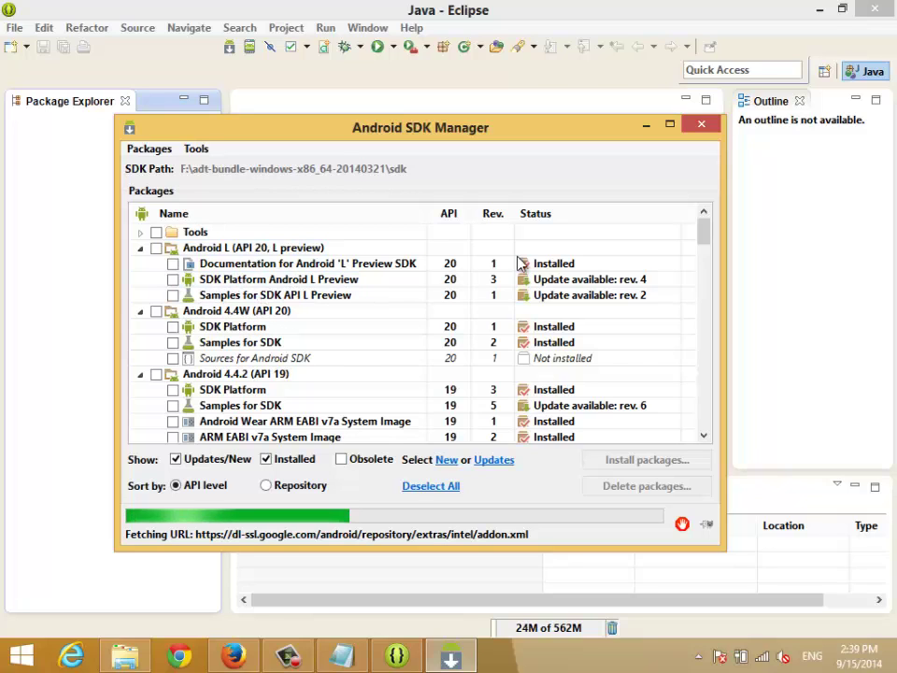
click(243, 251)
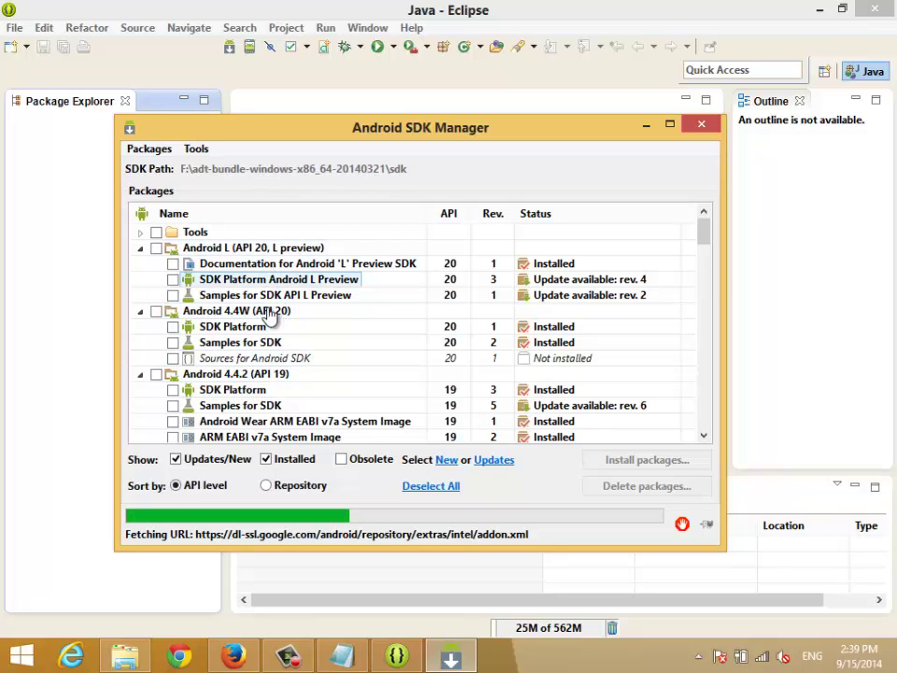
scroll(275, 362, down, 1)
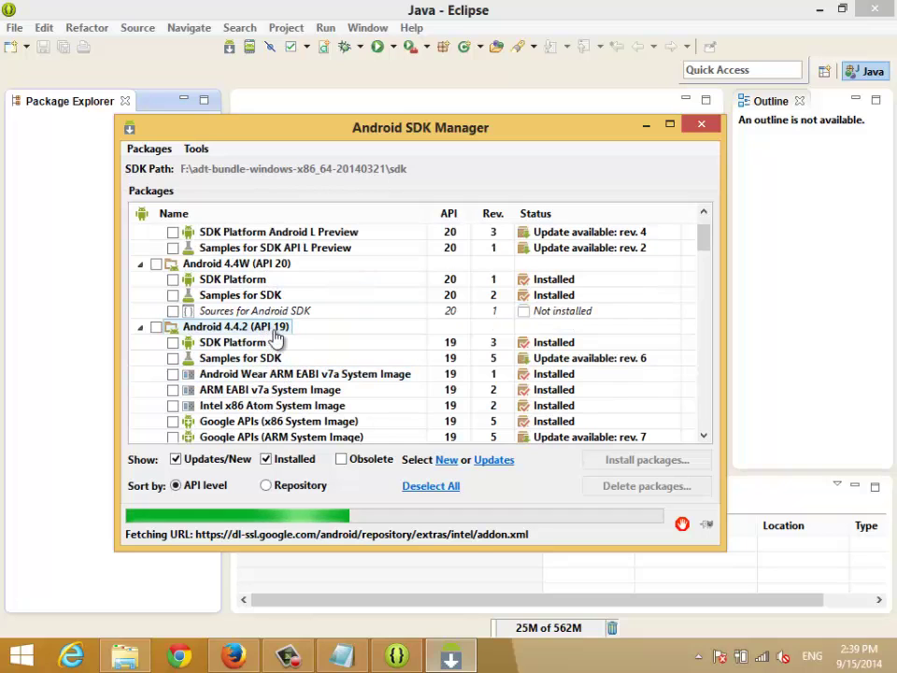
scroll(235, 333, down, 1)
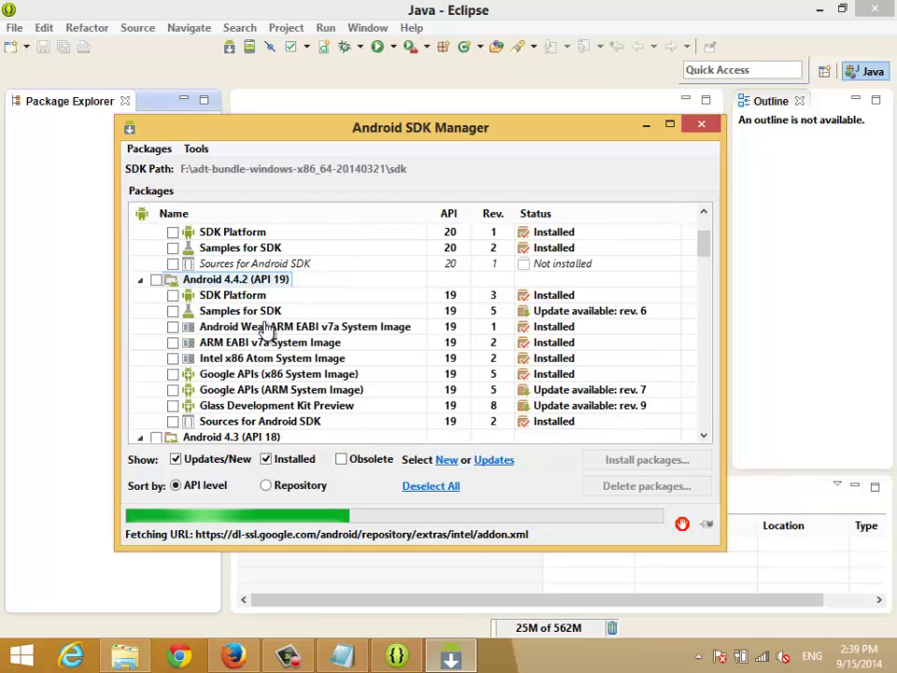
scroll(268, 324, down, 2)
scroll(265, 327, down, 4)
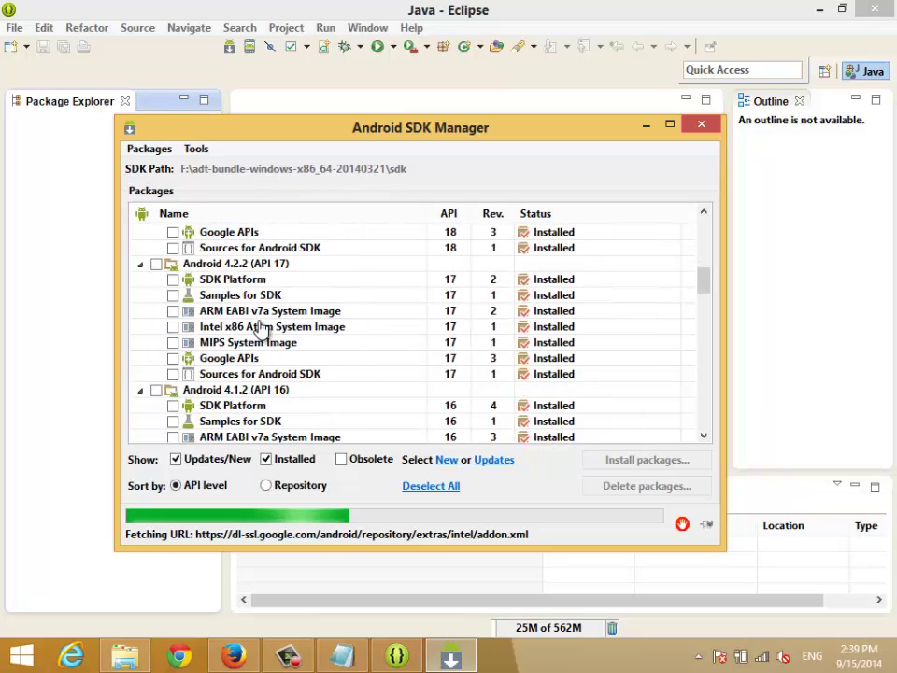
Collapse the SDK package groups from Android 4.2.2 (API 17) down to Android 2.1 (API 7).
scroll(195, 297, up, 1)
click(141, 311)
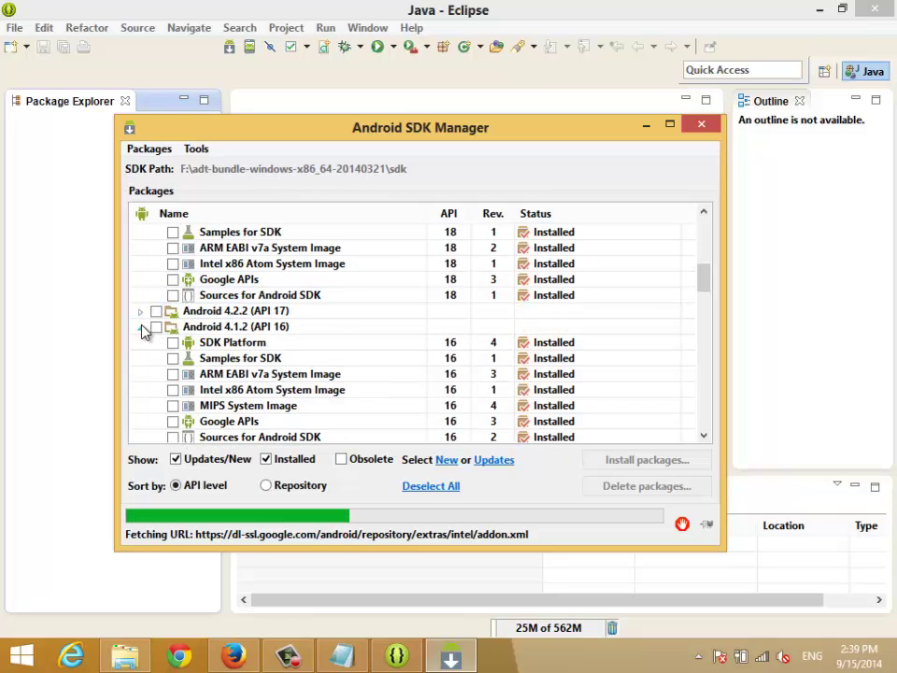
click(141, 327)
click(141, 342)
click(141, 358)
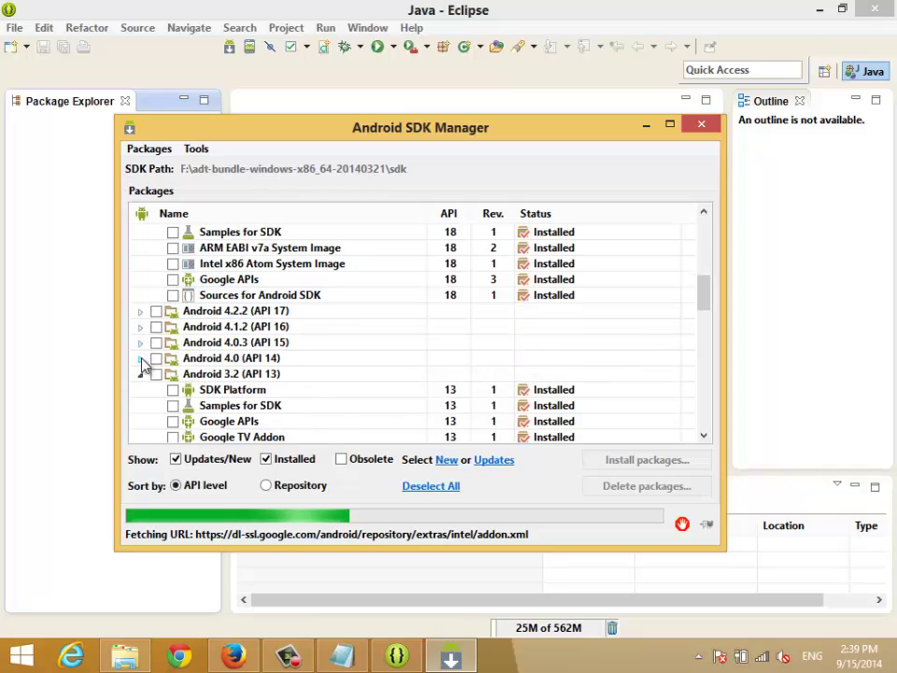
click(141, 374)
click(141, 390)
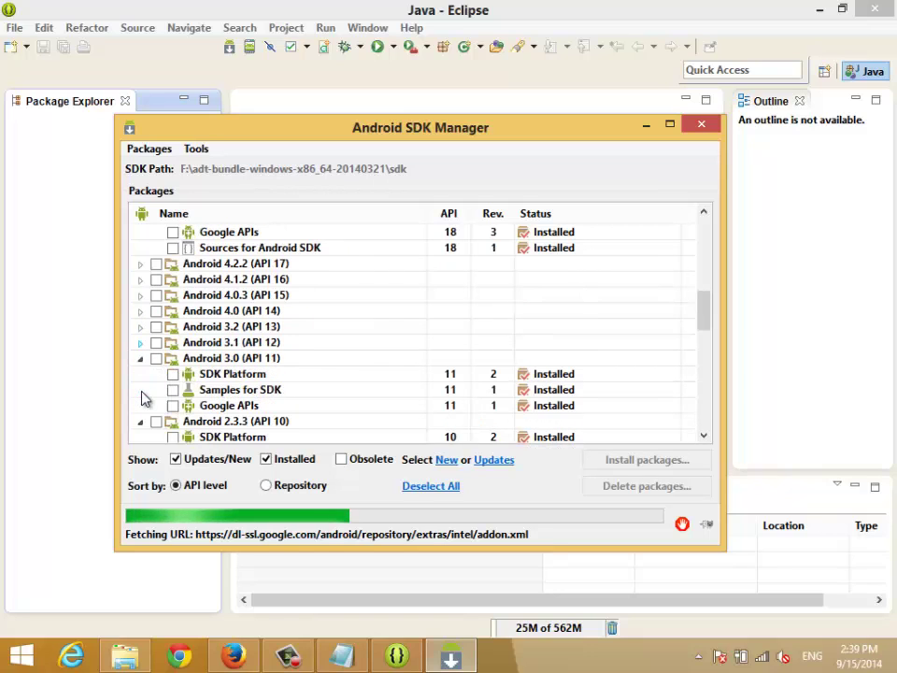
click(141, 358)
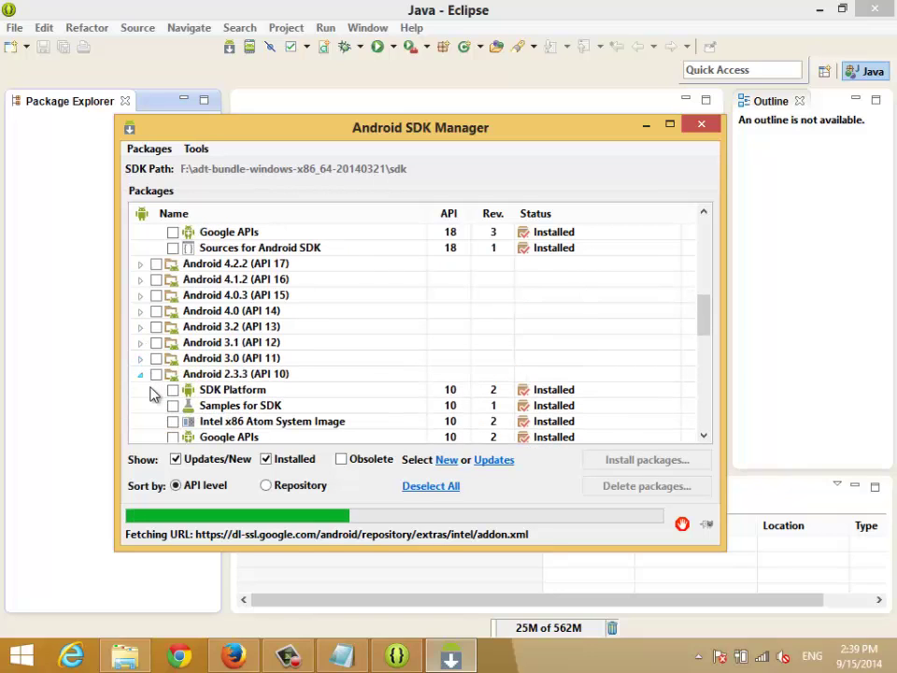
click(141, 374)
click(143, 391)
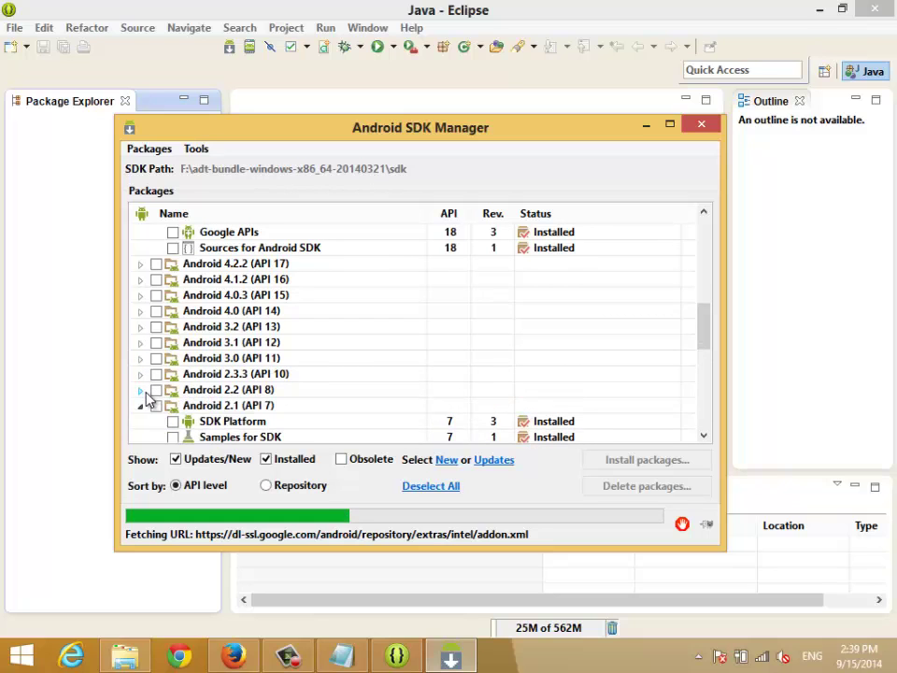
click(143, 407)
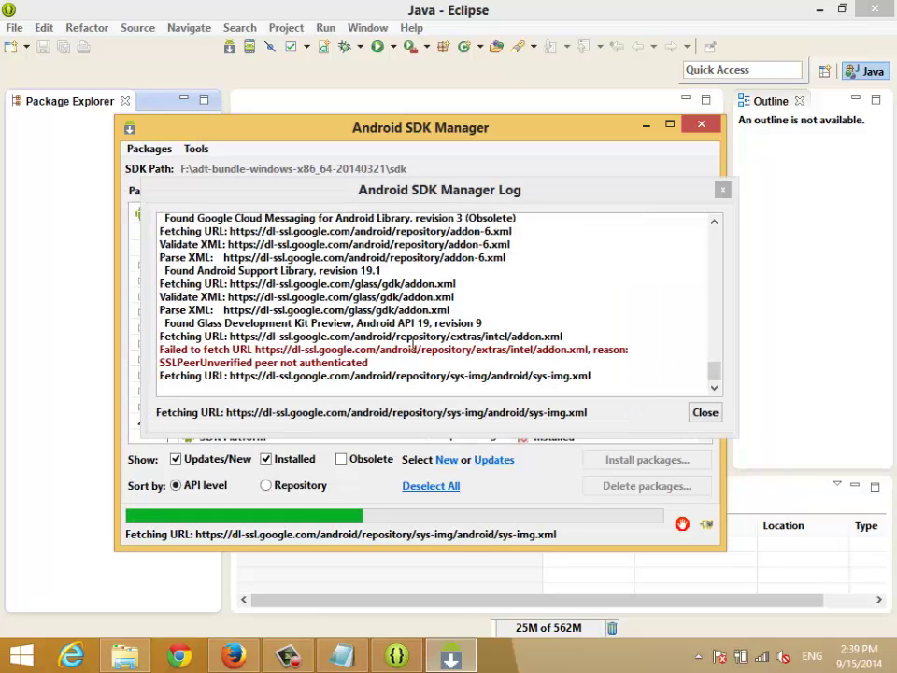
Close the SDK Manager log and collapse the package groups from Android 4.2.2 (API 17) down to Android 3.1 (API 12).
click(705, 413)
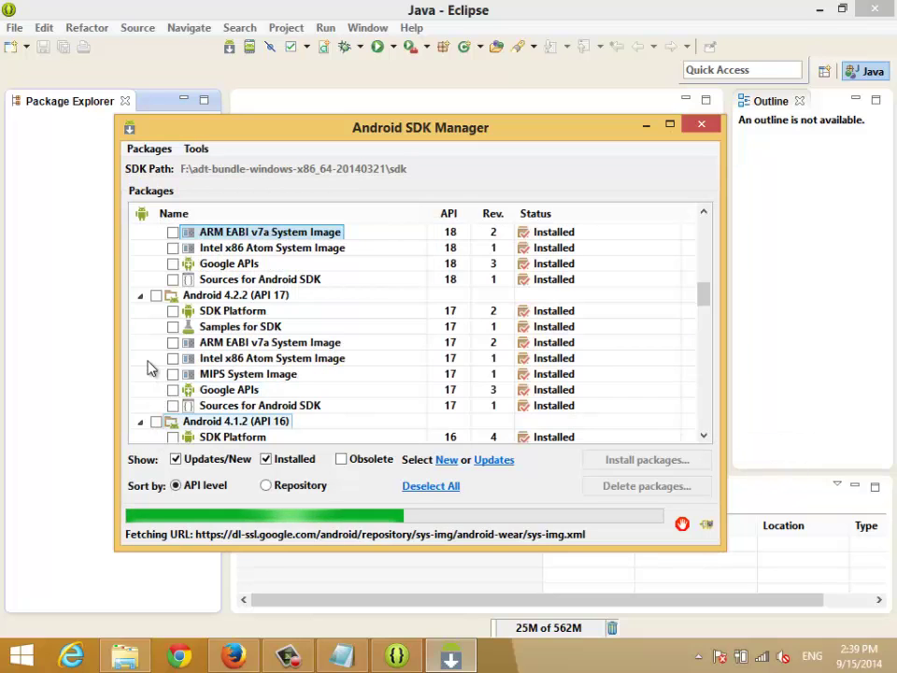
click(141, 357)
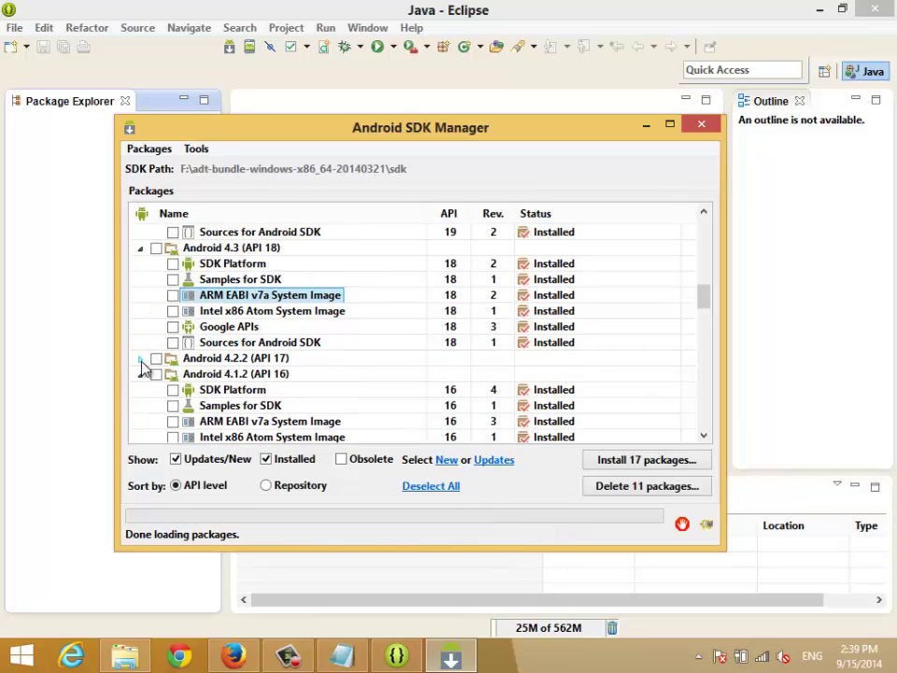
click(142, 374)
click(141, 389)
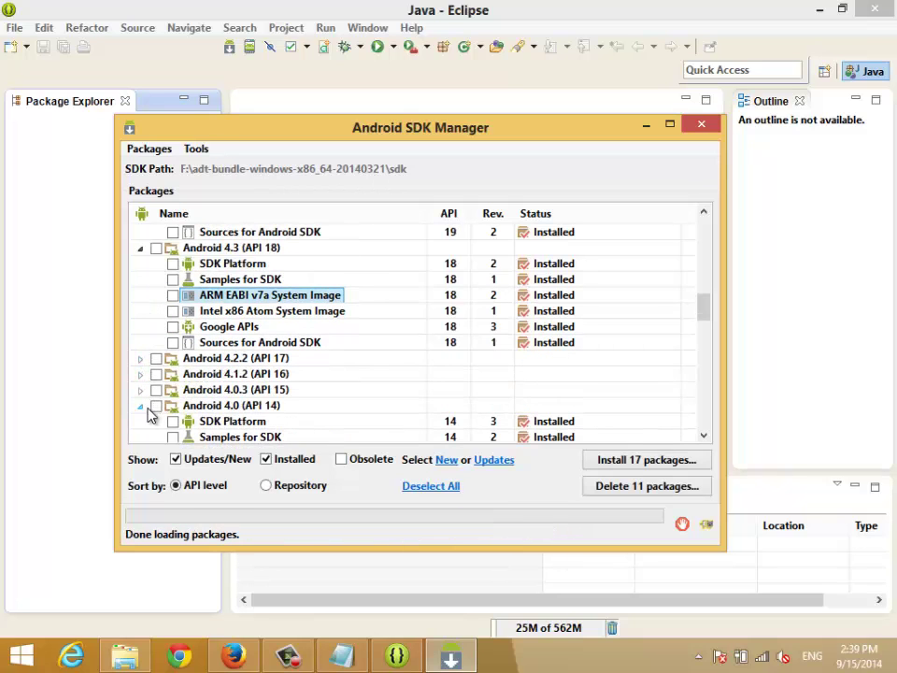
click(141, 406)
click(141, 421)
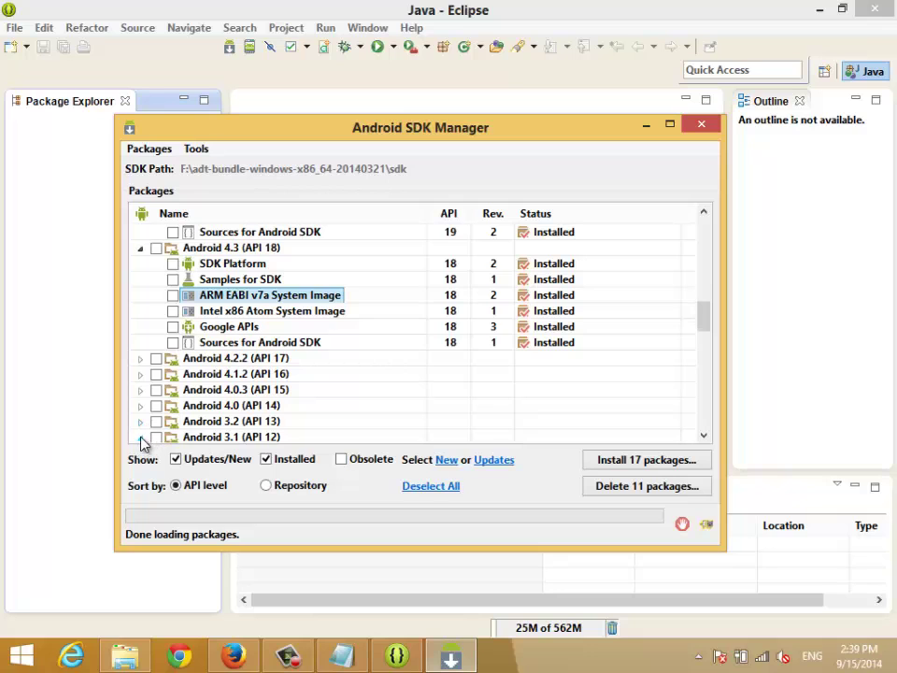
click(142, 436)
Collapse the package groups from Android 3.0 (API 11) down to Android 1.5 (API 3), along with Extras.
scroll(144, 420, down, 3)
click(141, 358)
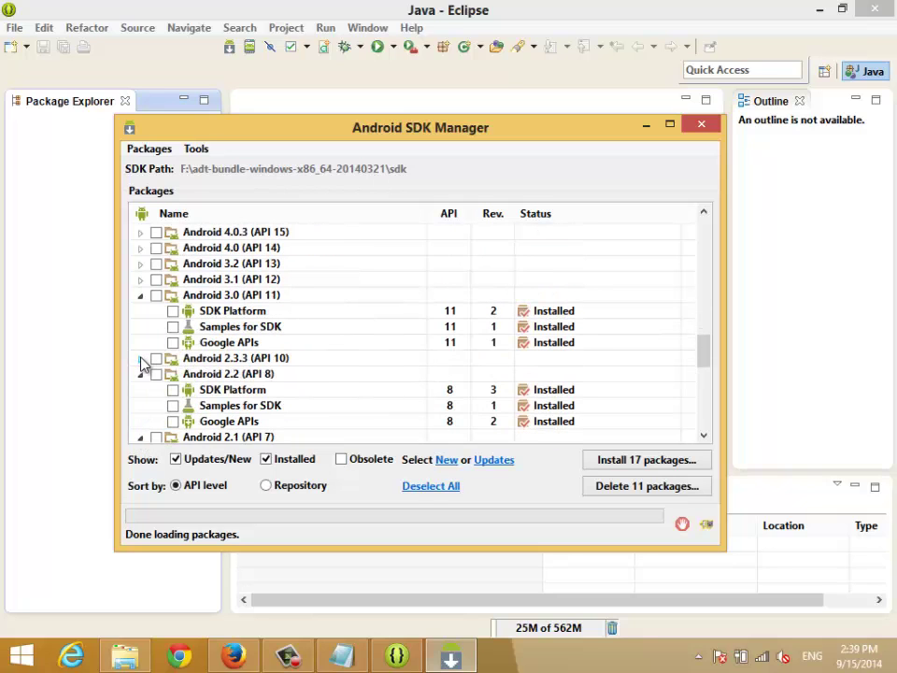
click(141, 296)
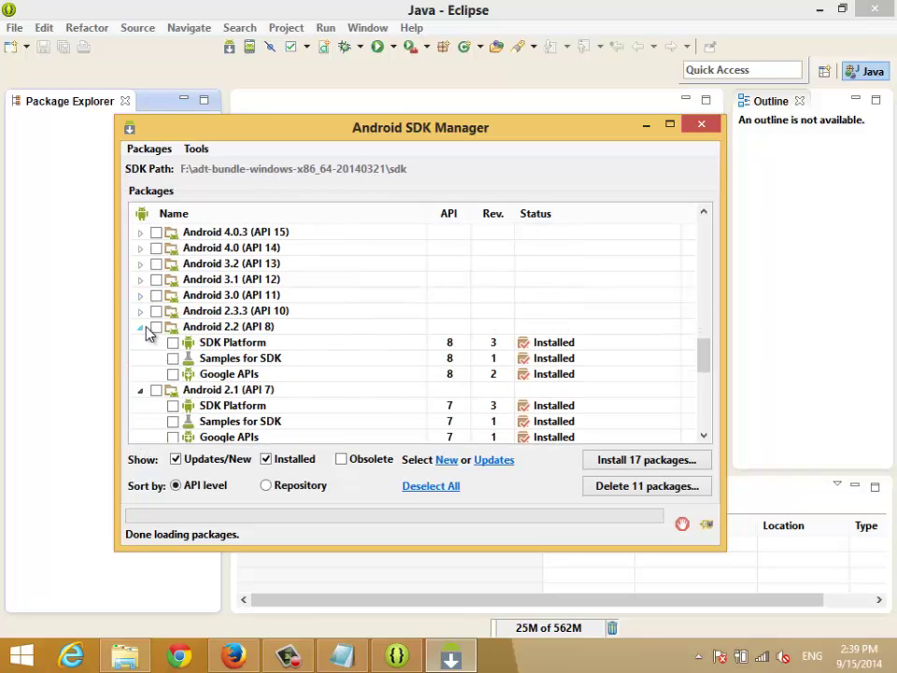
click(141, 327)
click(141, 342)
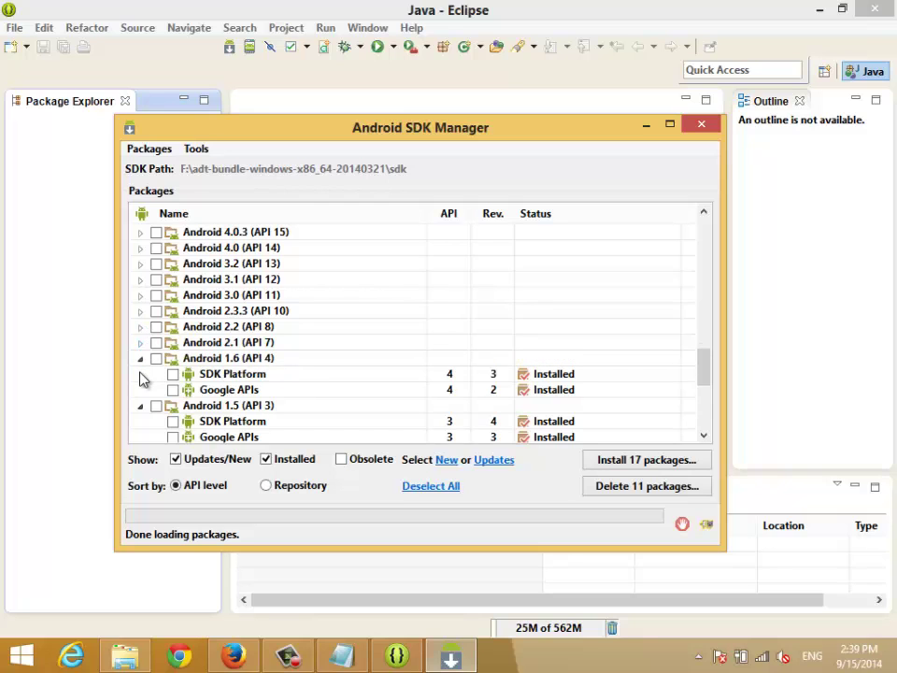
click(141, 359)
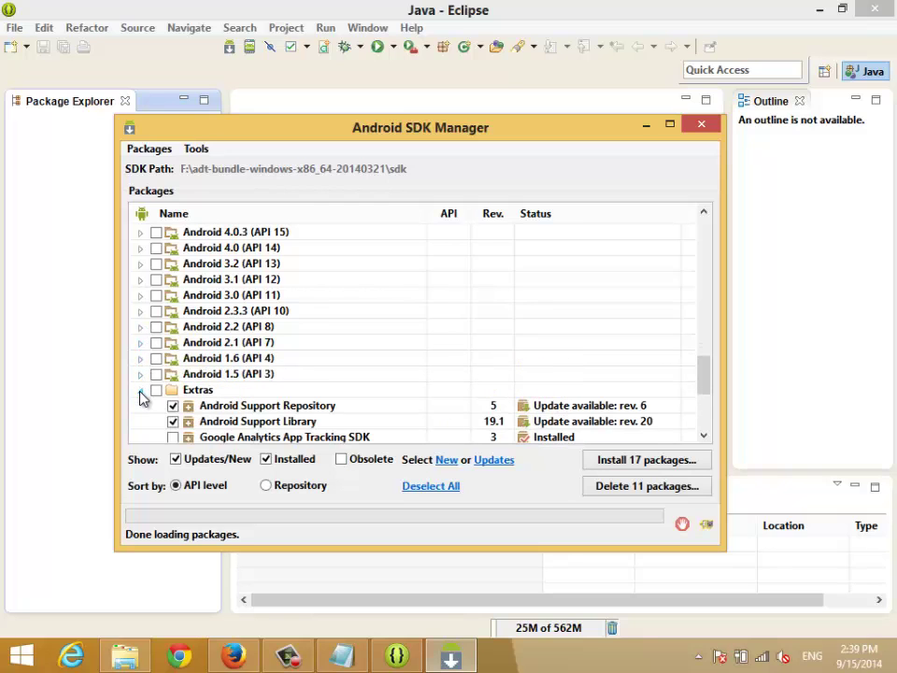
click(140, 389)
Collapse the remaining expanded groups: Android 4.3, Android 4.4.2, Android 4.4W, Android L and Tools.
scroll(176, 340, up, 4)
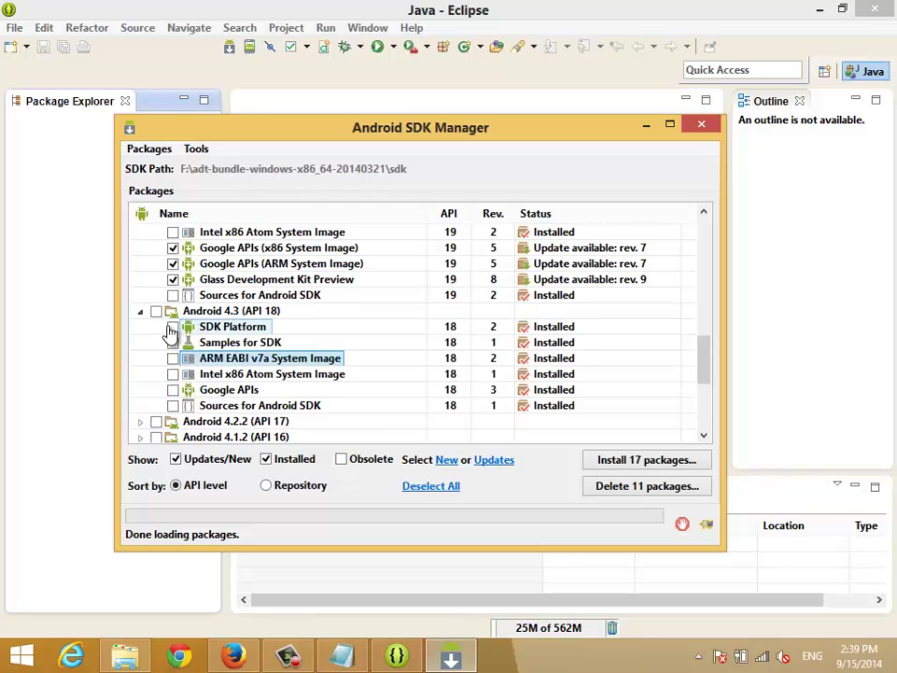
click(140, 312)
scroll(145, 304, up, 3)
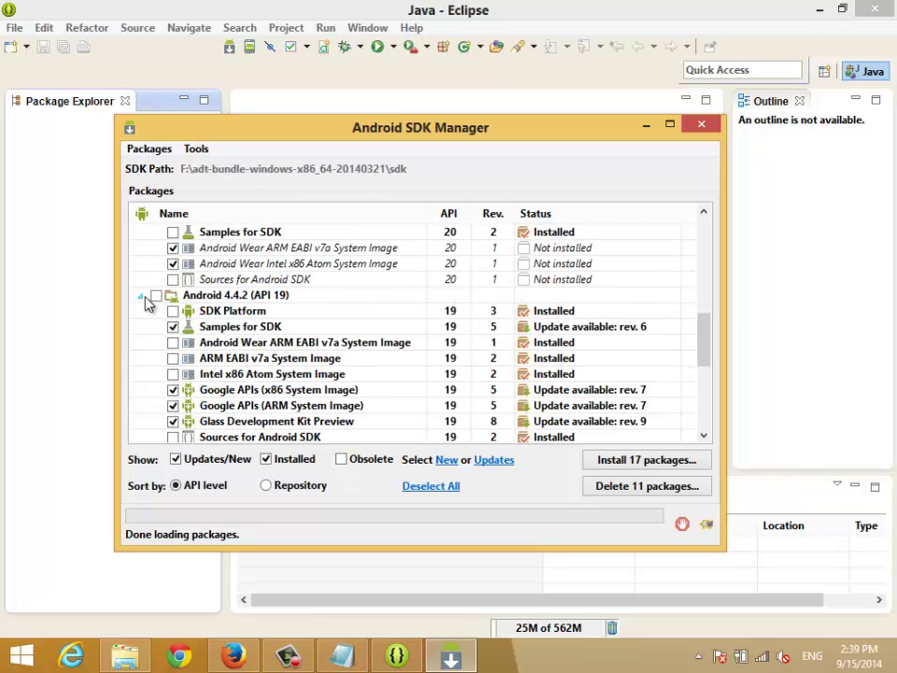
click(140, 295)
scroll(146, 318, up, 3)
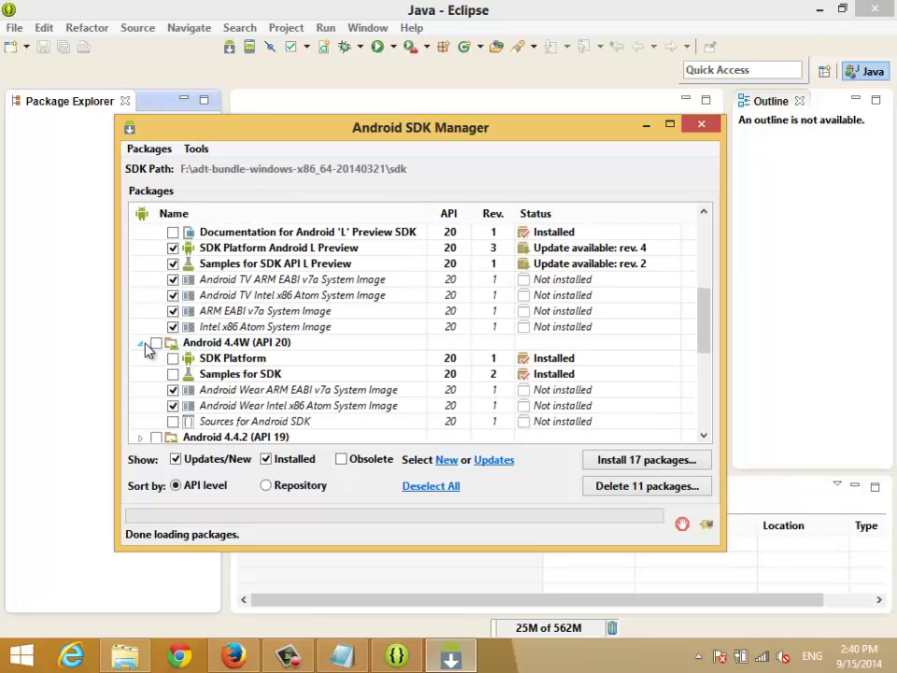
click(140, 342)
scroll(145, 337, up, 3)
click(140, 358)
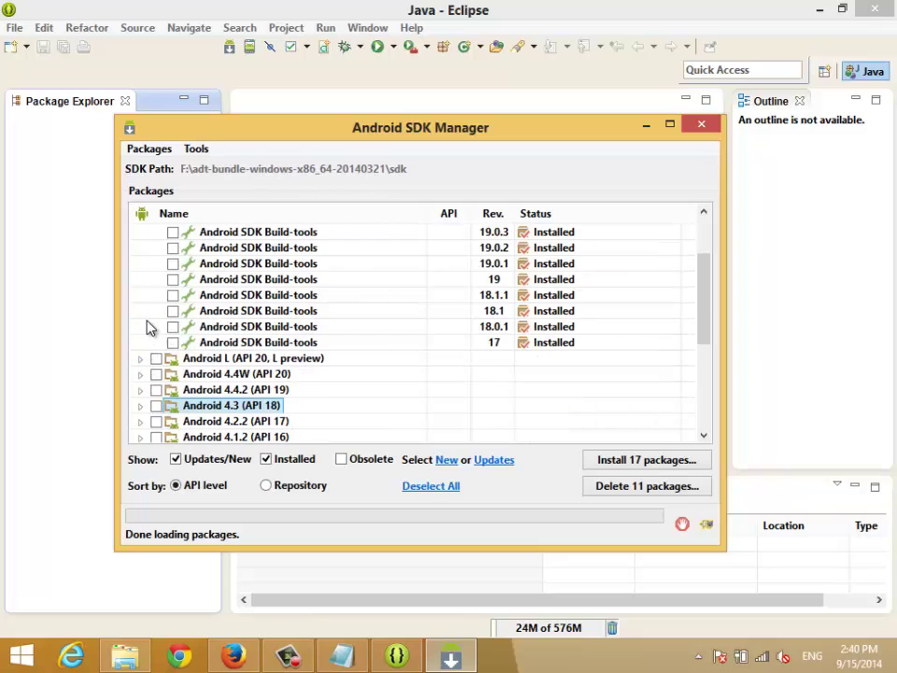
scroll(146, 326, up, 2)
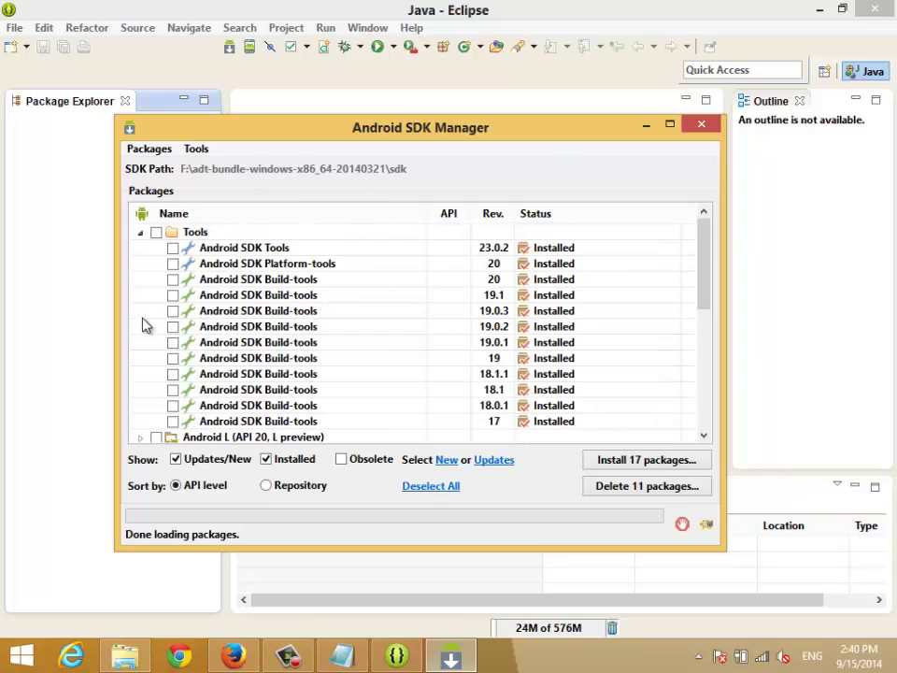
click(141, 233)
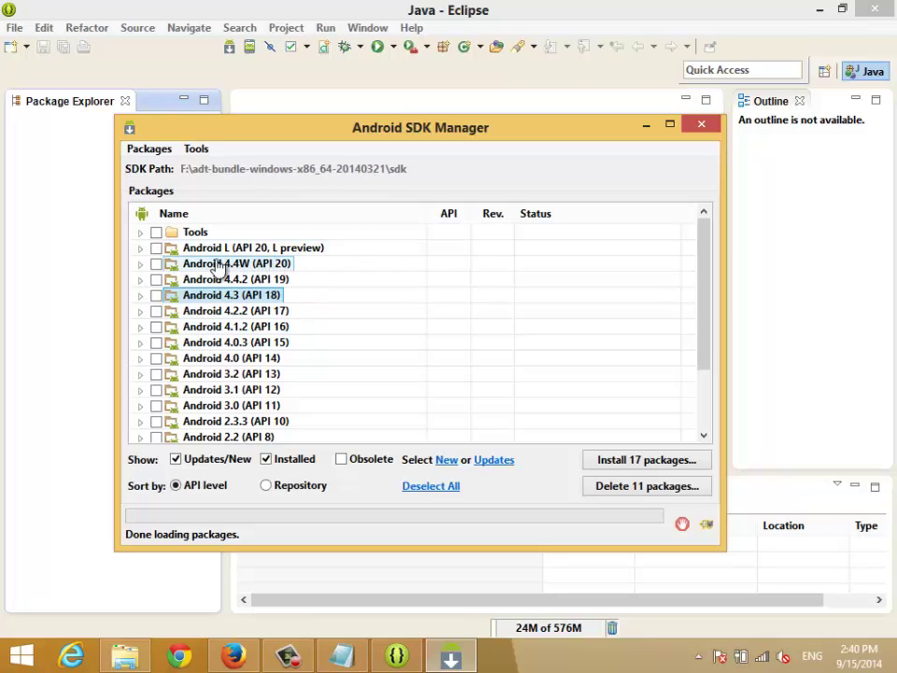
Select all packages of the Android 4.4W (API 20) and Android 3.0 (API 11) groups.
click(156, 265)
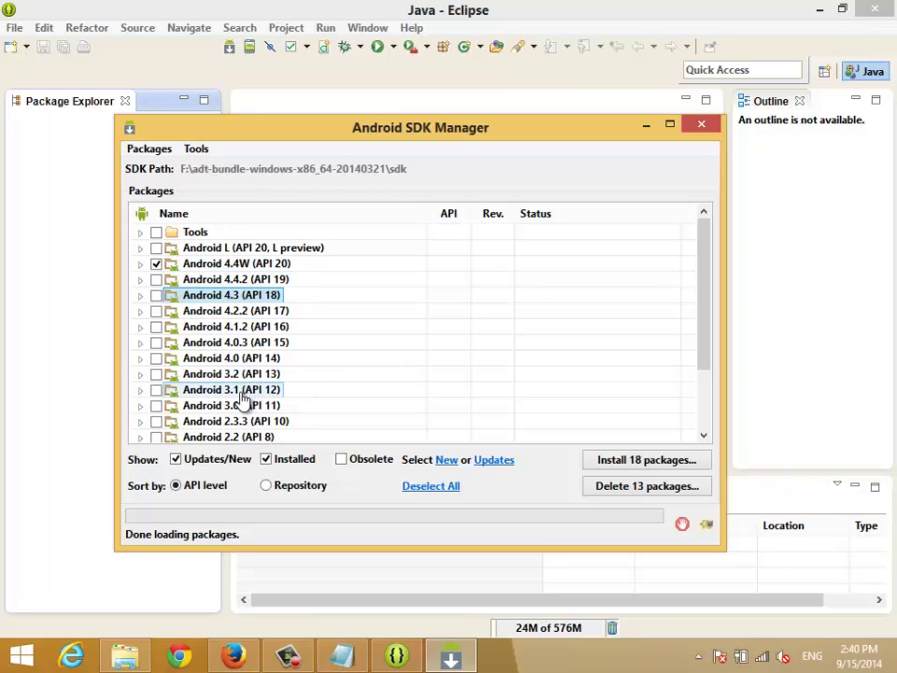
click(156, 393)
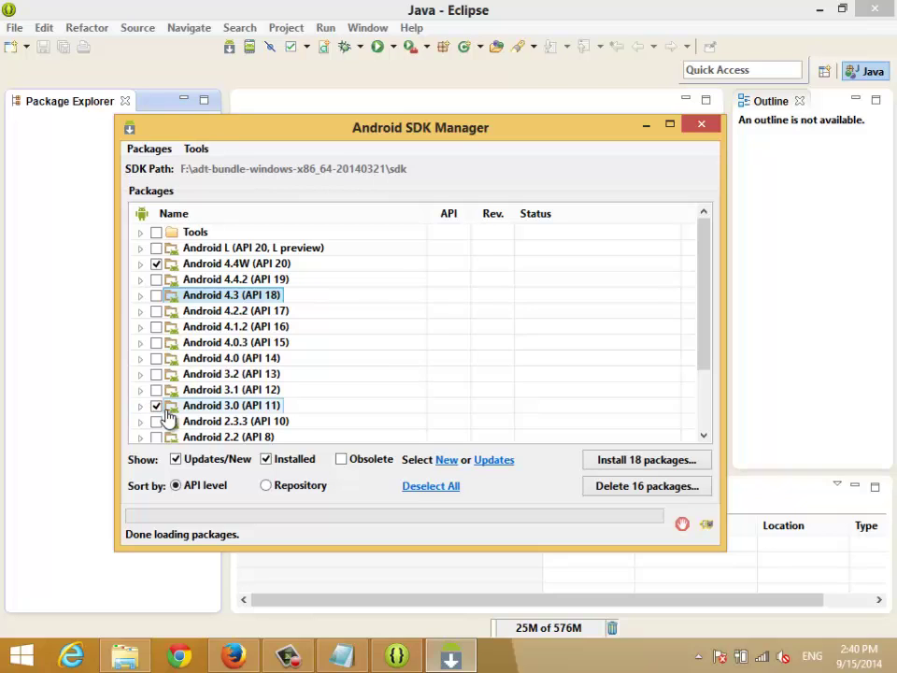
scroll(170, 415, down, 1)
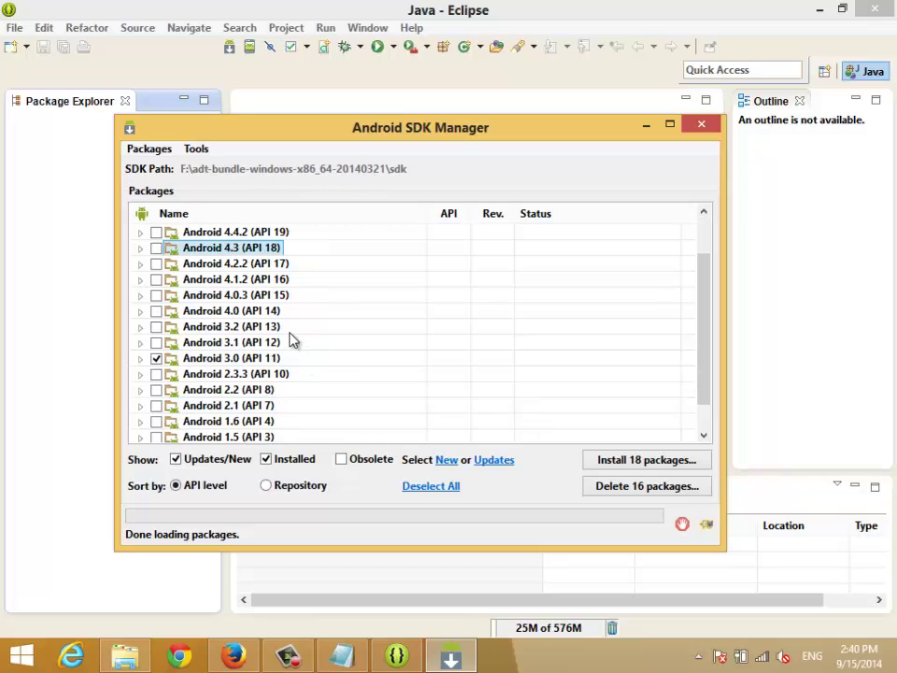
scroll(289, 338, up, 1)
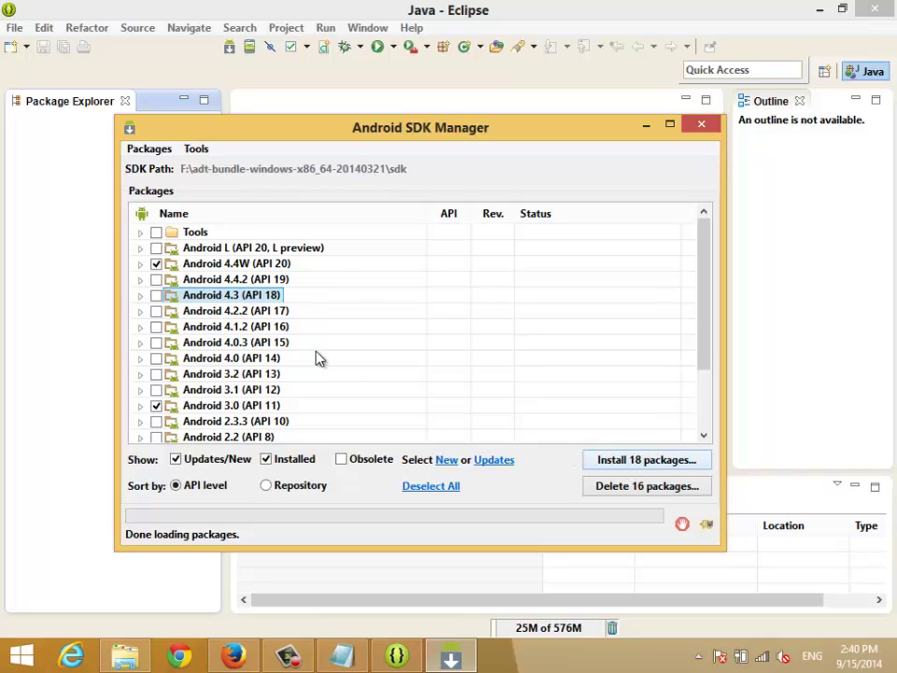
Expand the Extras group and select the Intel x86 Emulator Accelerator (HAXM installer), keeping Google Repository selected.
scroll(316, 357, down, 3)
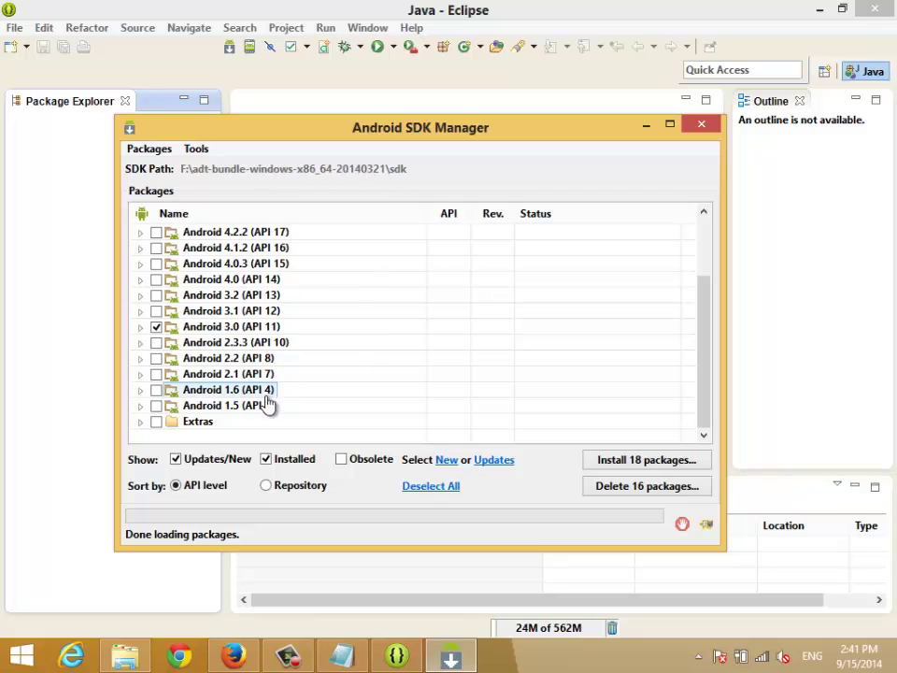
click(140, 421)
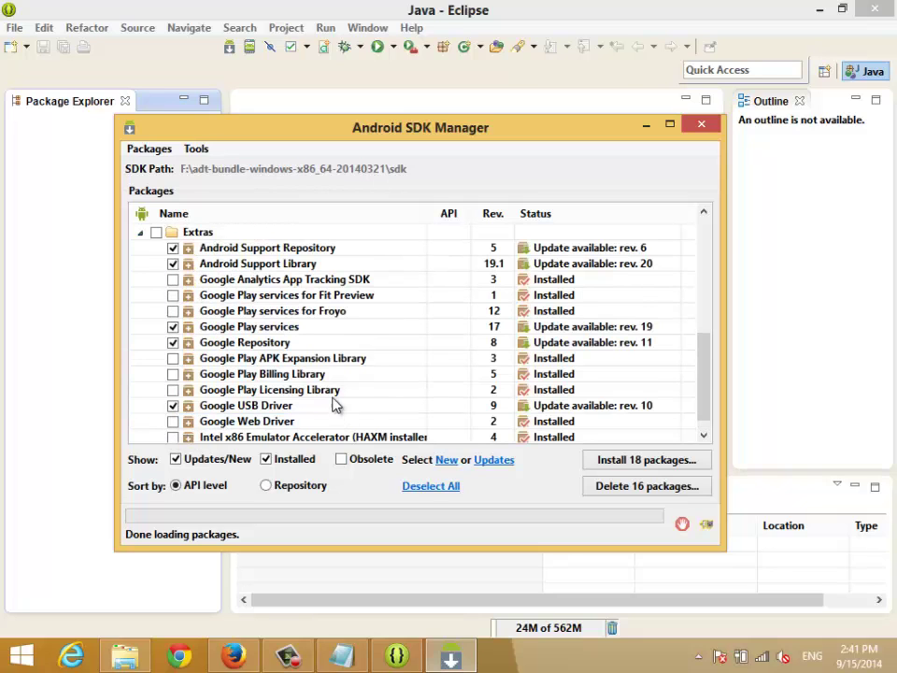
scroll(311, 343, down, 1)
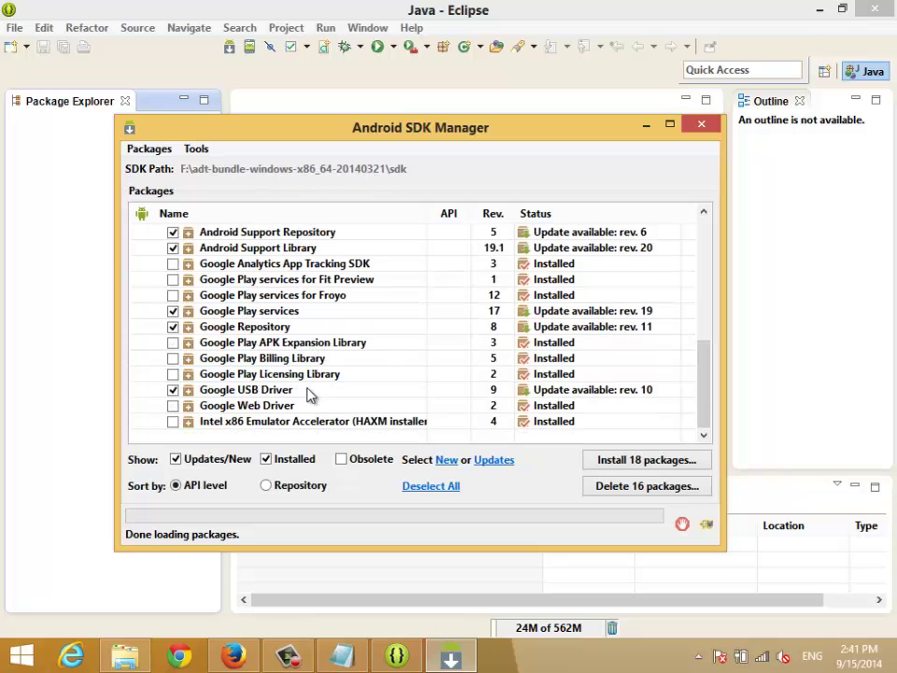
click(252, 425)
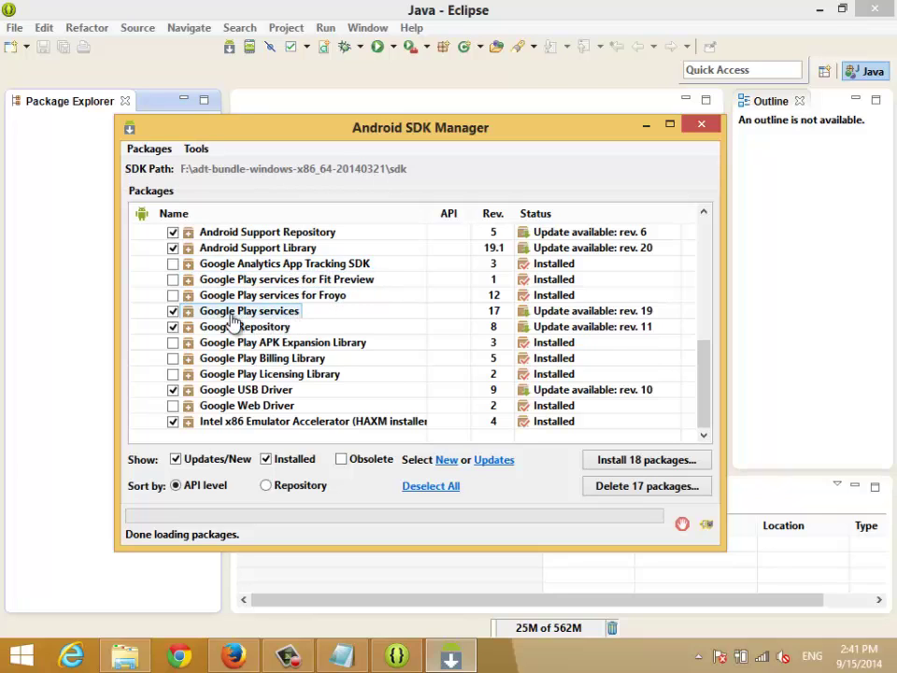
click(173, 326)
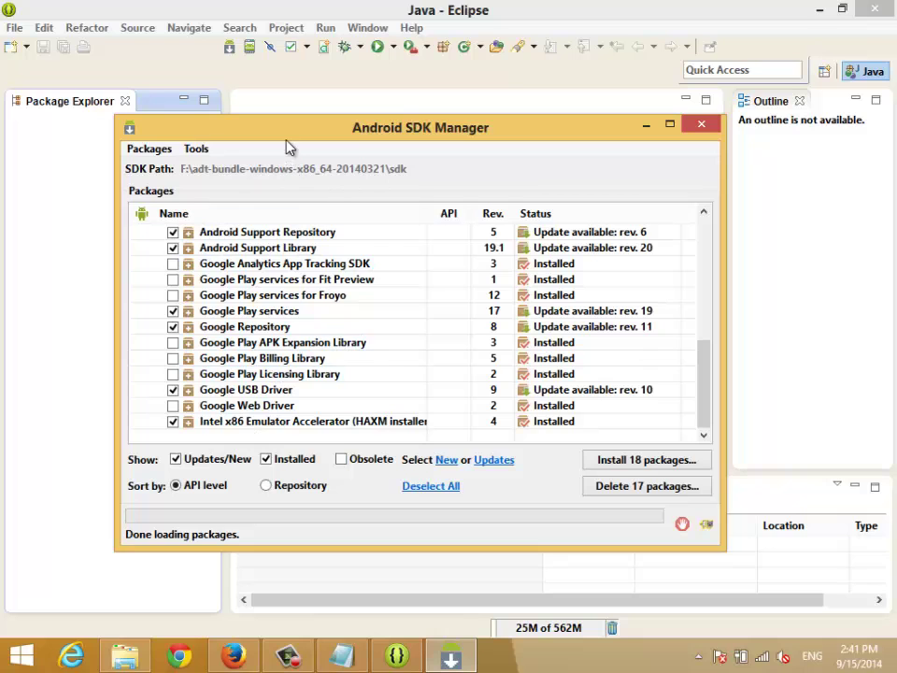
Reposition the SDK Manager window and review the Extras packages, including the Android Support and Google Play services entries.
drag(305, 136, 348, 99)
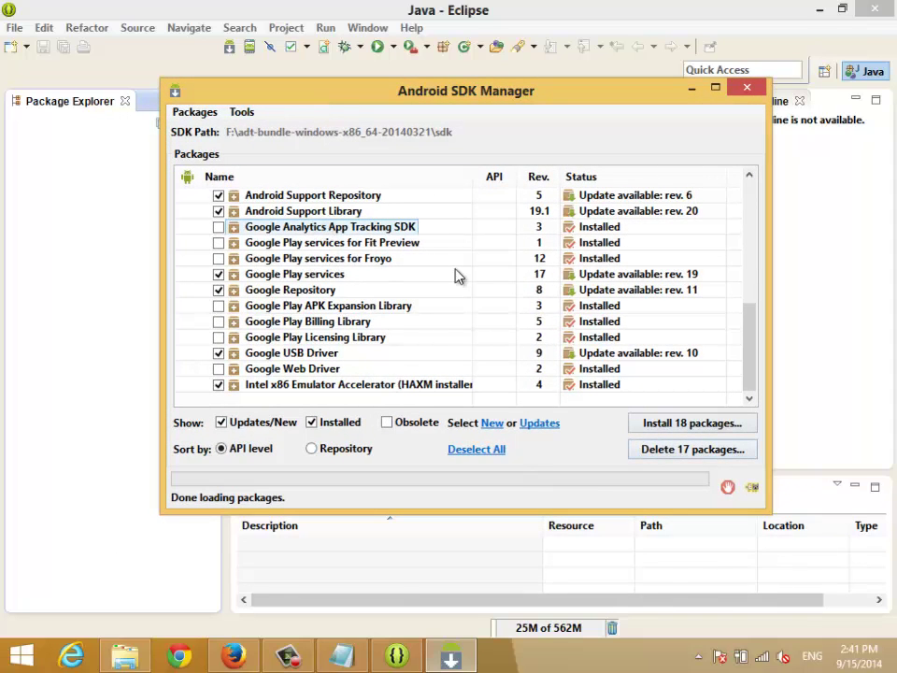
scroll(346, 298, up, 2)
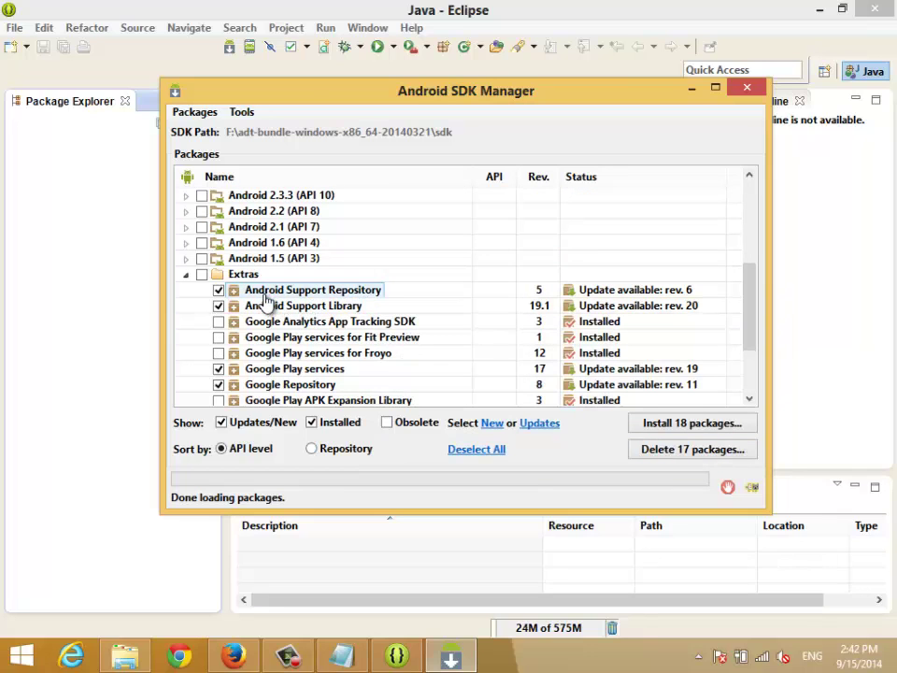
mouse_move(266, 299)
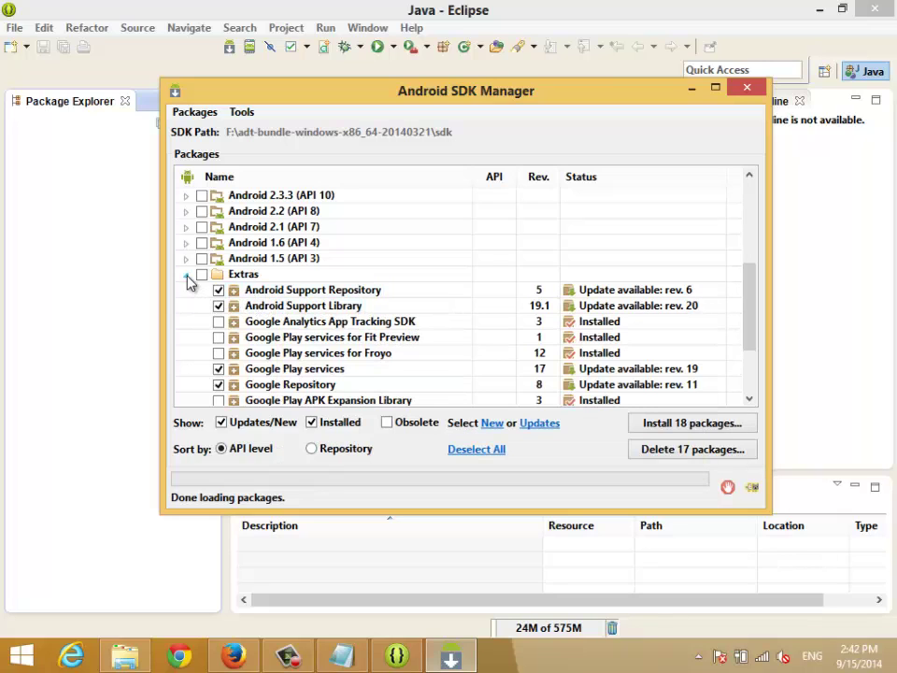
scroll(379, 297, up, 4)
scroll(378, 298, down, 6)
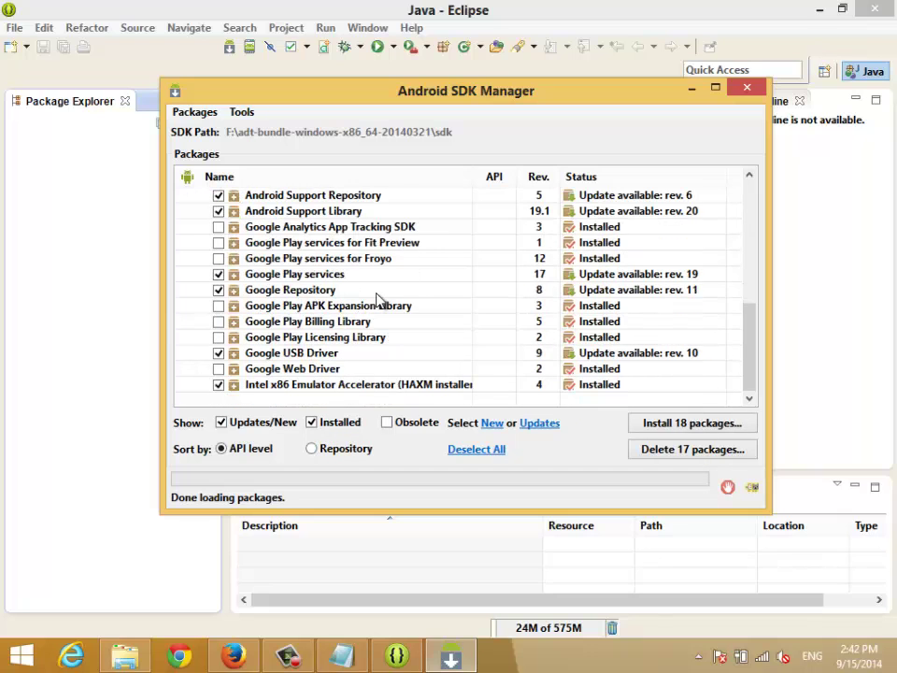
scroll(376, 299, up, 4)
scroll(377, 304, down, 2)
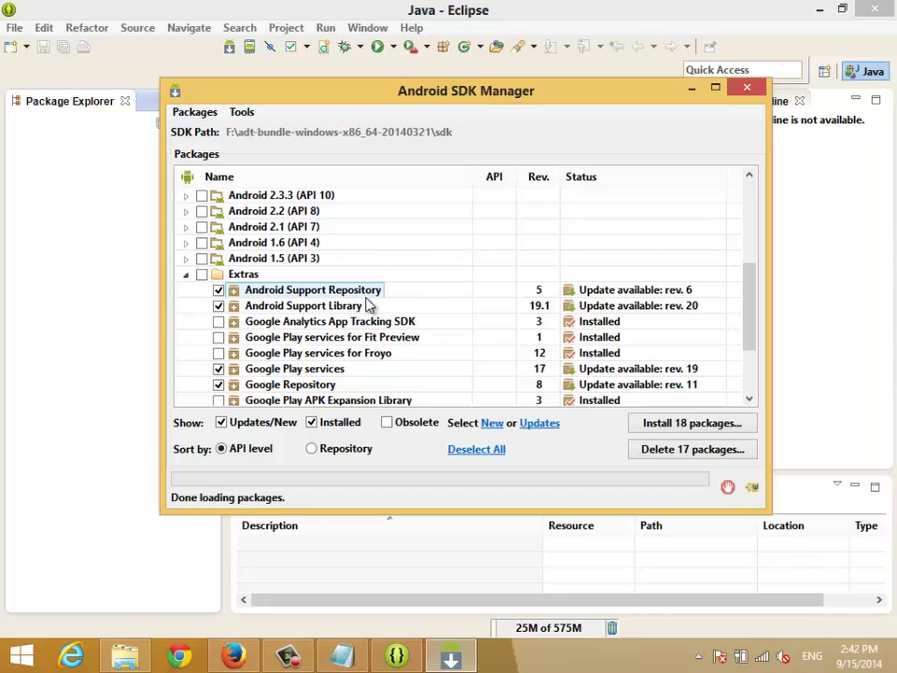
click(340, 374)
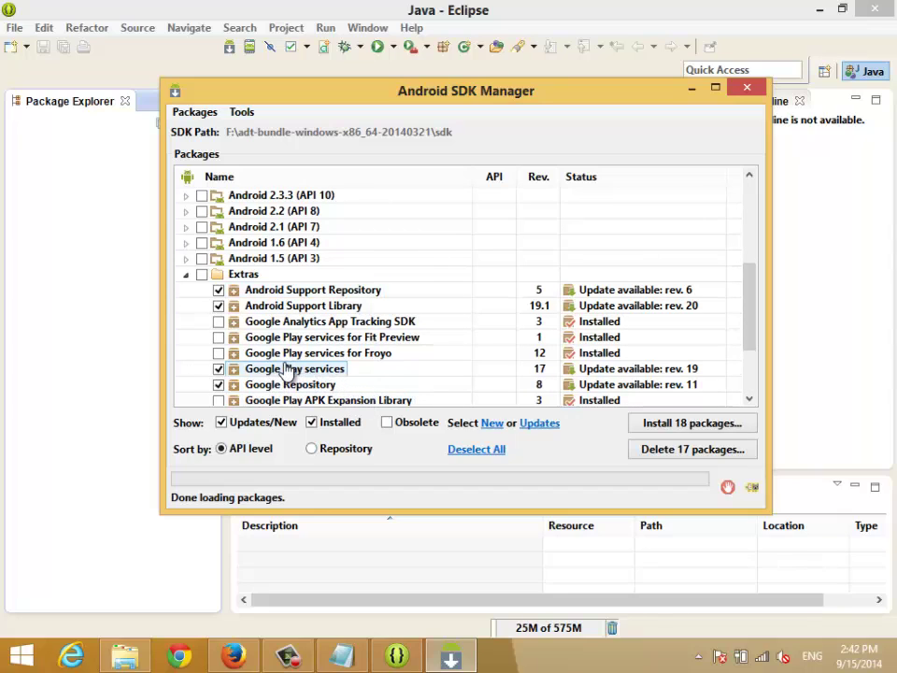
Expand Android 4.3 (API 18) and select its ARM EABI v7a and Intel x86 Atom system images.
scroll(288, 370, down, 2)
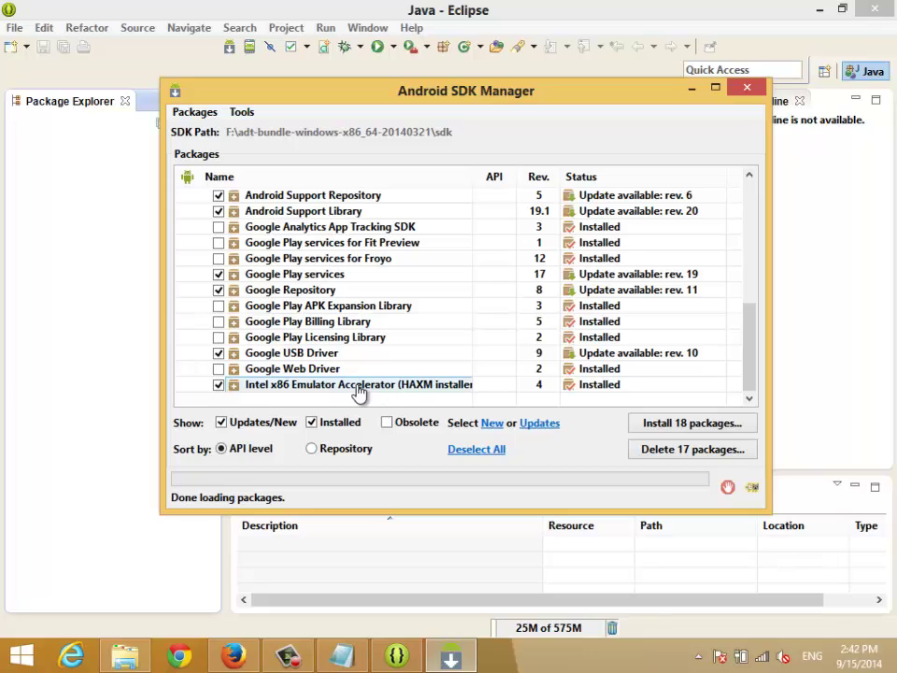
scroll(359, 391, up, 6)
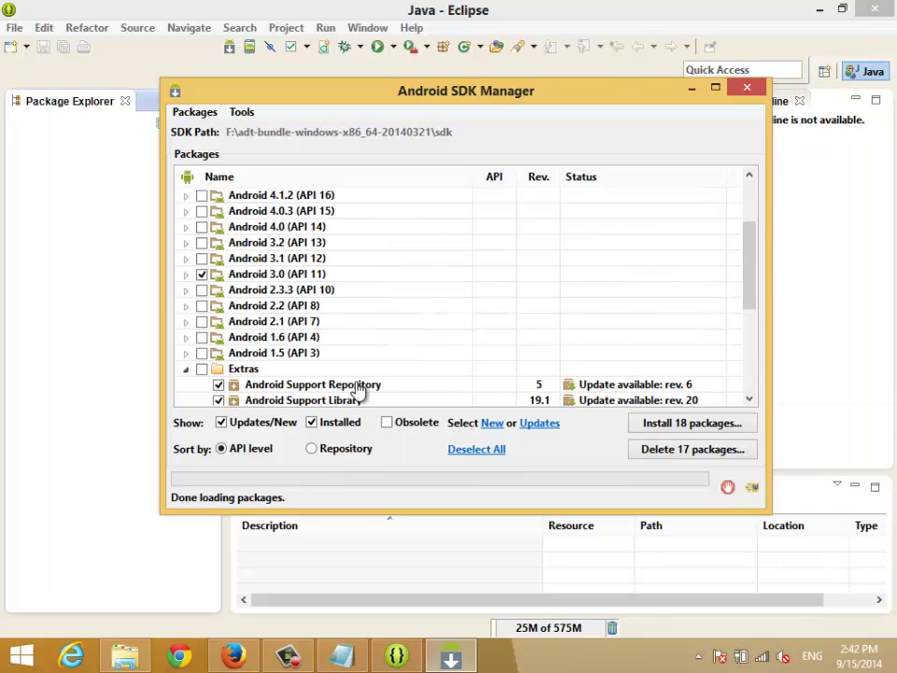
scroll(359, 390, up, 2)
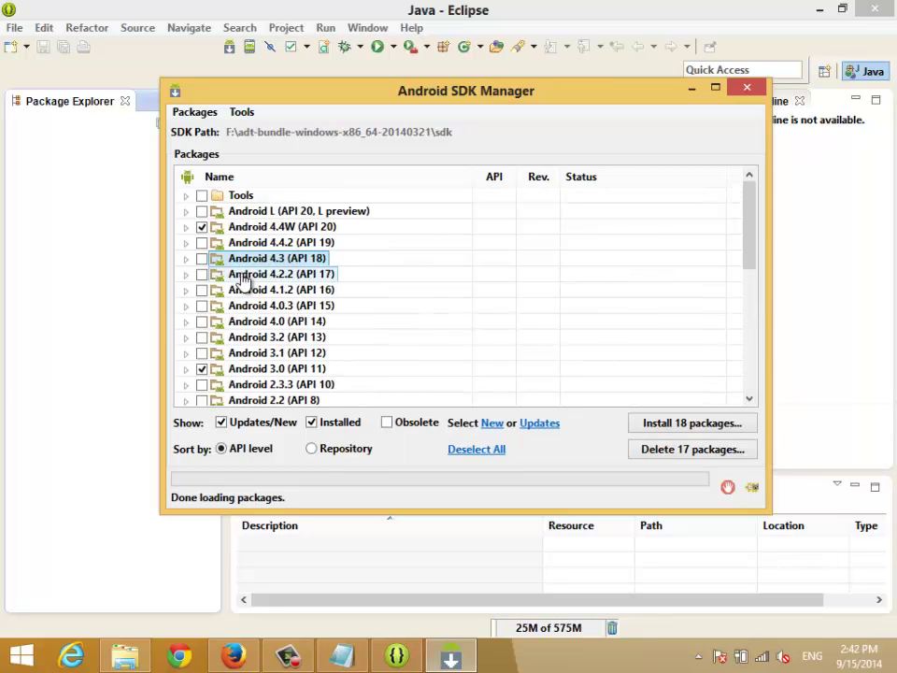
click(185, 258)
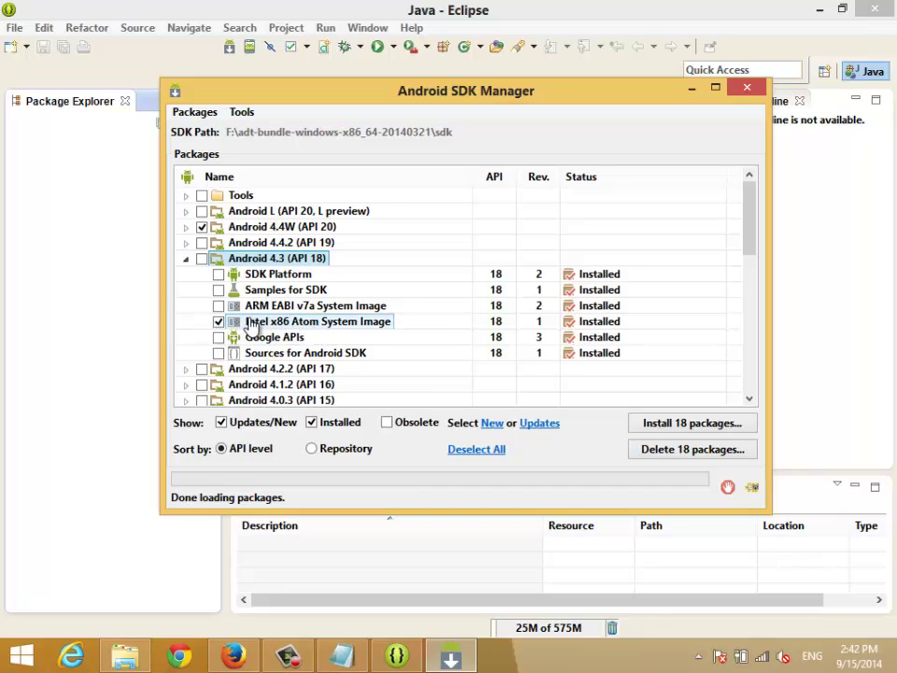
click(219, 306)
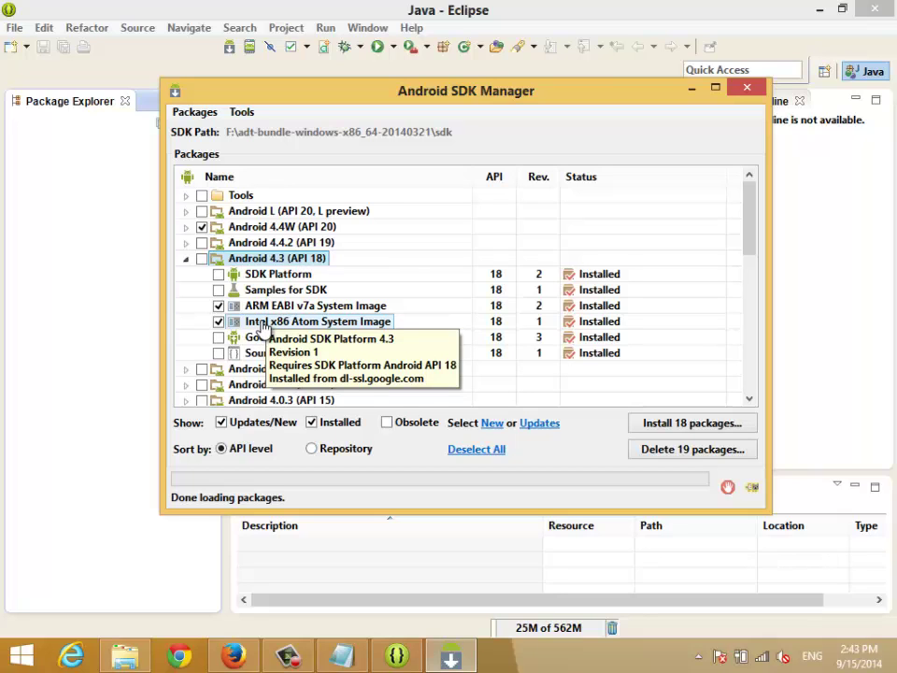
Check the selected Extras packages once more and close the Android SDK Manager.
scroll(262, 322, down, 8)
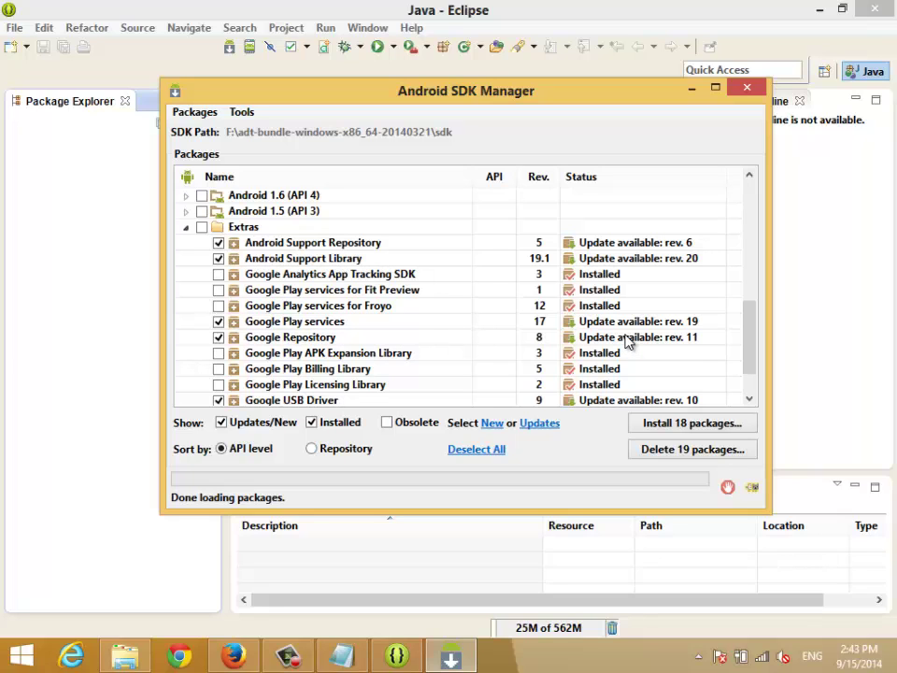
scroll(626, 342, up, 3)
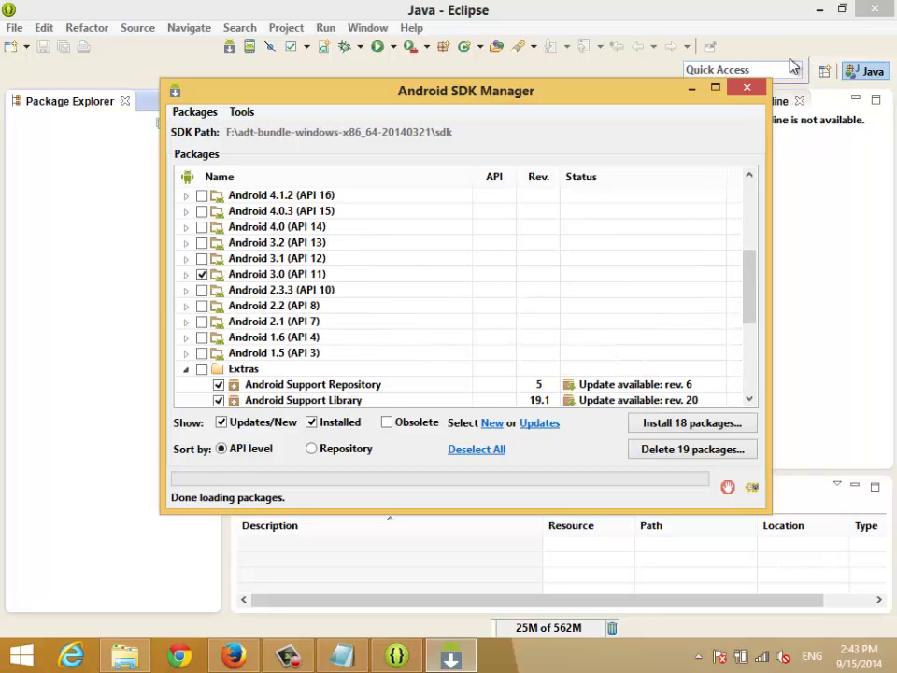
click(746, 89)
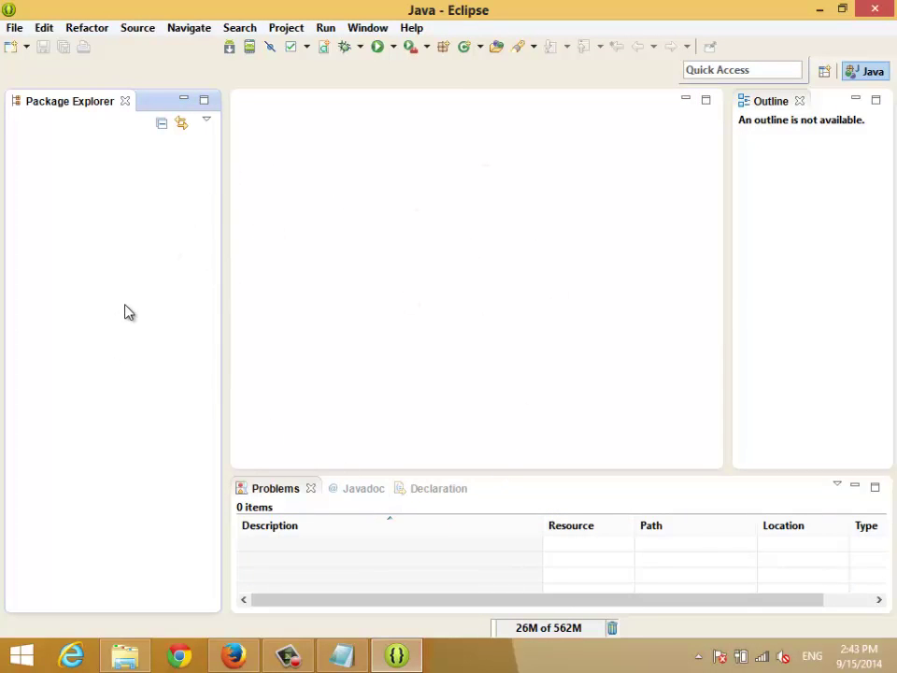
Switch to the Notepad notes and add the lines "** Android Histor" and "** 2003 = android inc" below the ADT Bundle line.
click(340, 656)
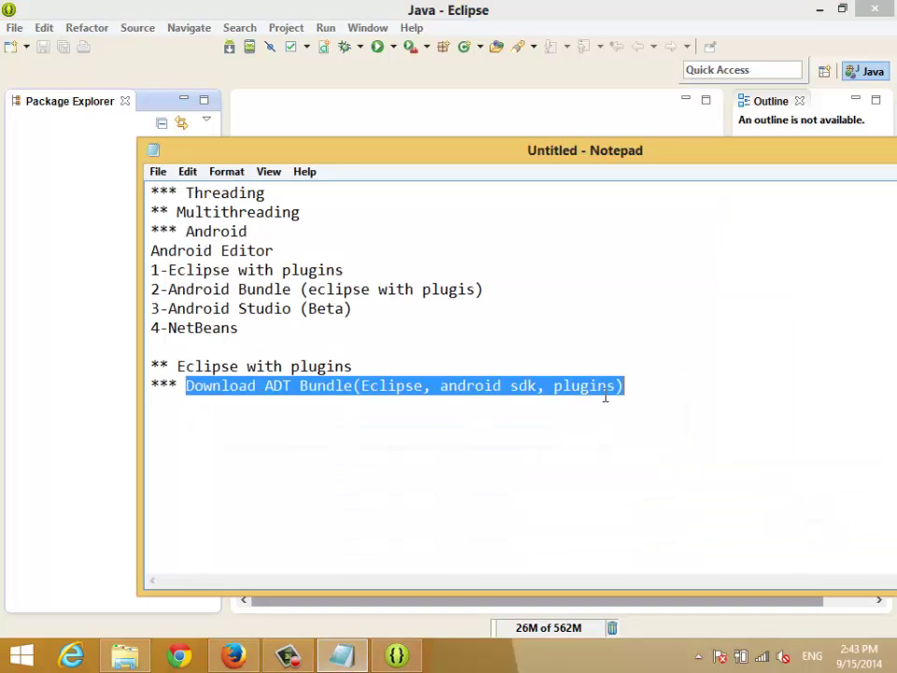
click(636, 392)
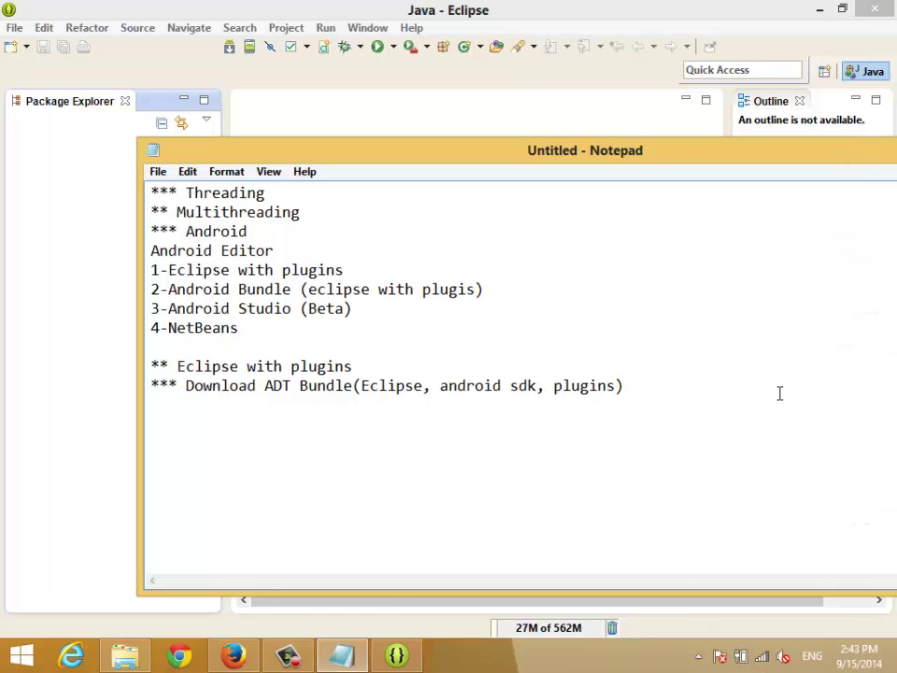
text(** Android)
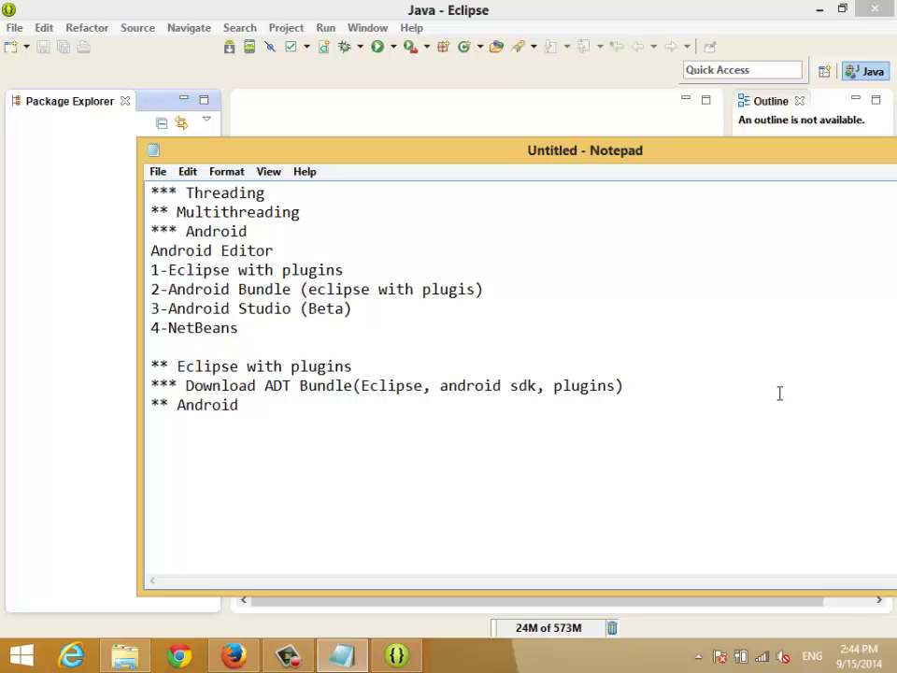
text(Histor)
key(Return)
text(** 20)
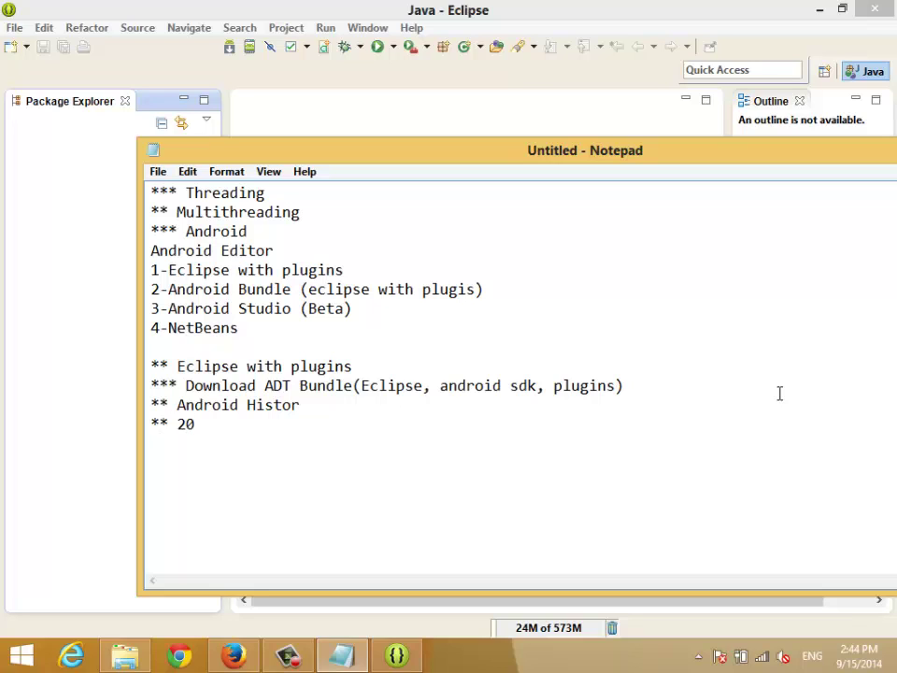
text(03 = android inc)
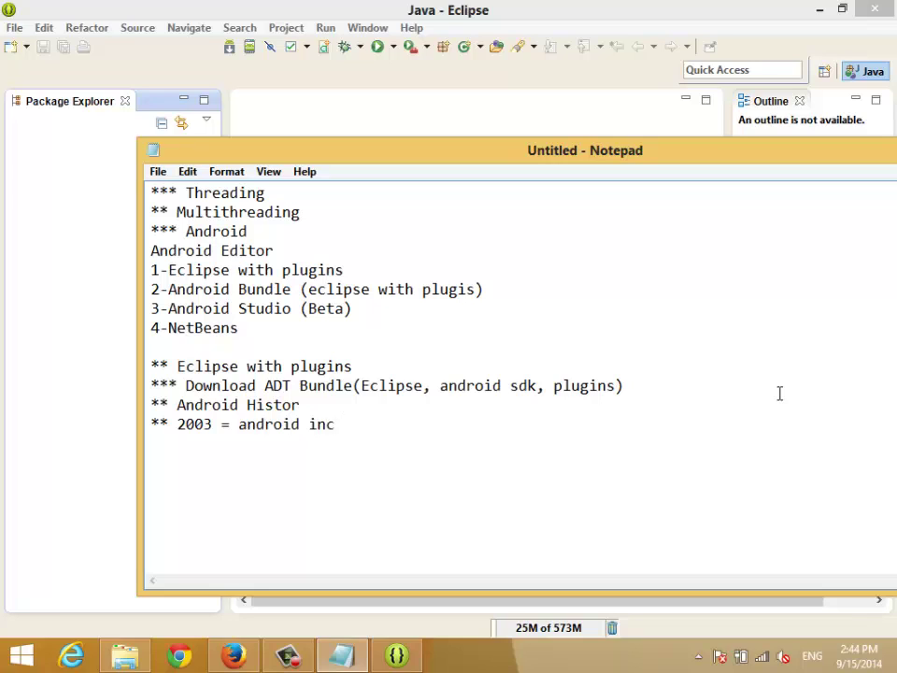
Add the line "2005 = google buy android" below the 2003 entry.
key(Return)
text(2005 = goo)
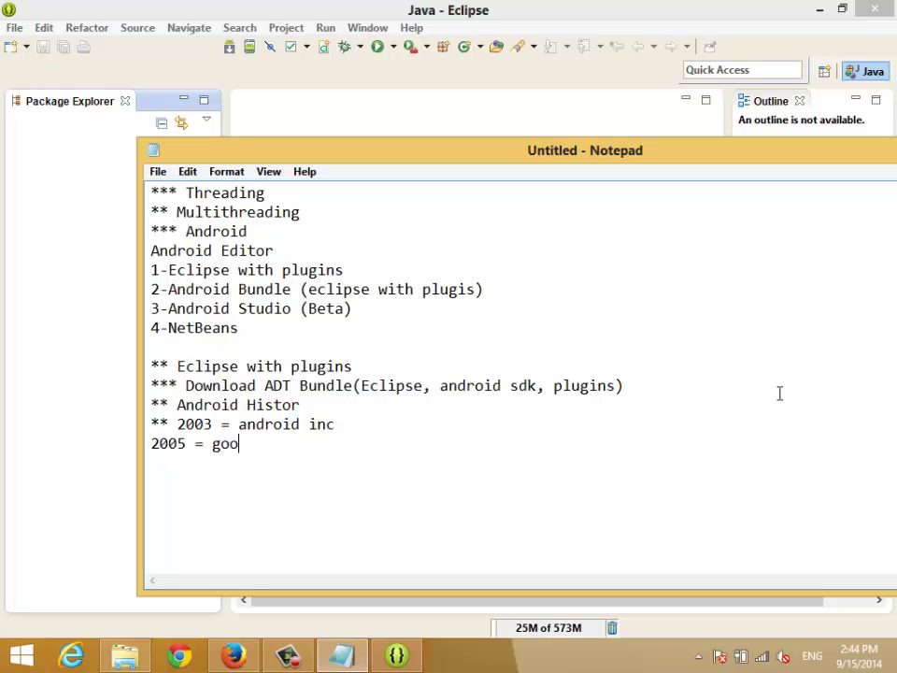
text(gle buy android)
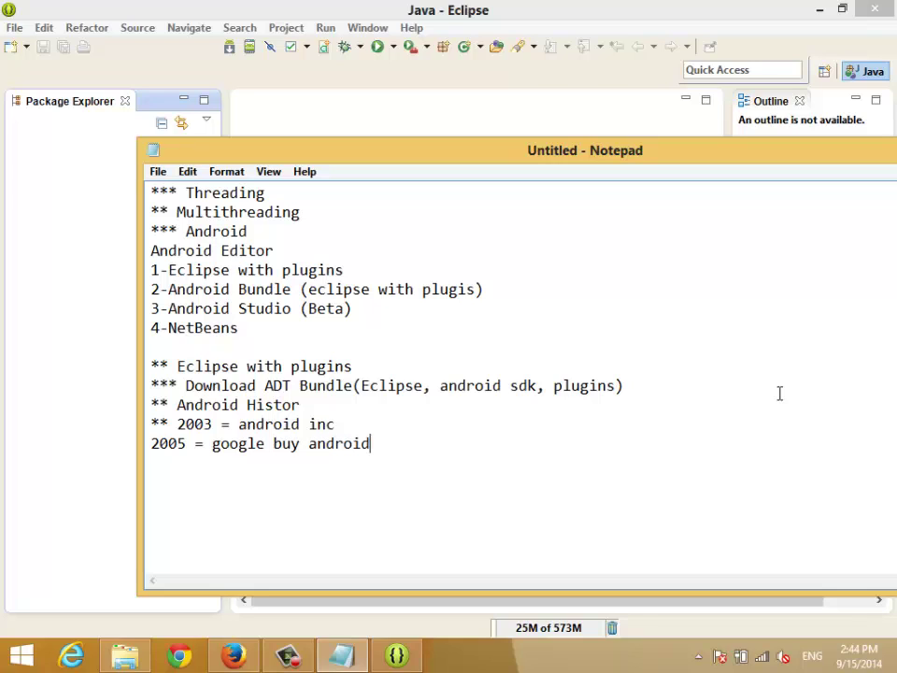
Add the line "2007 = 85 company infrasturcture OHA" below the 2005 entry.
key(Return)
text(2007 = 85 com)
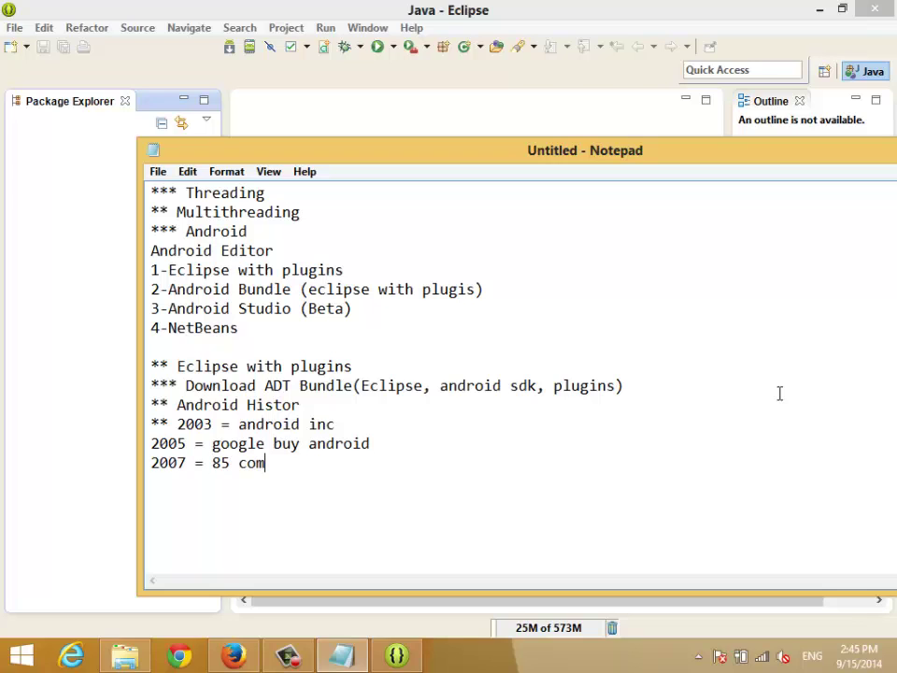
text(pany inf)
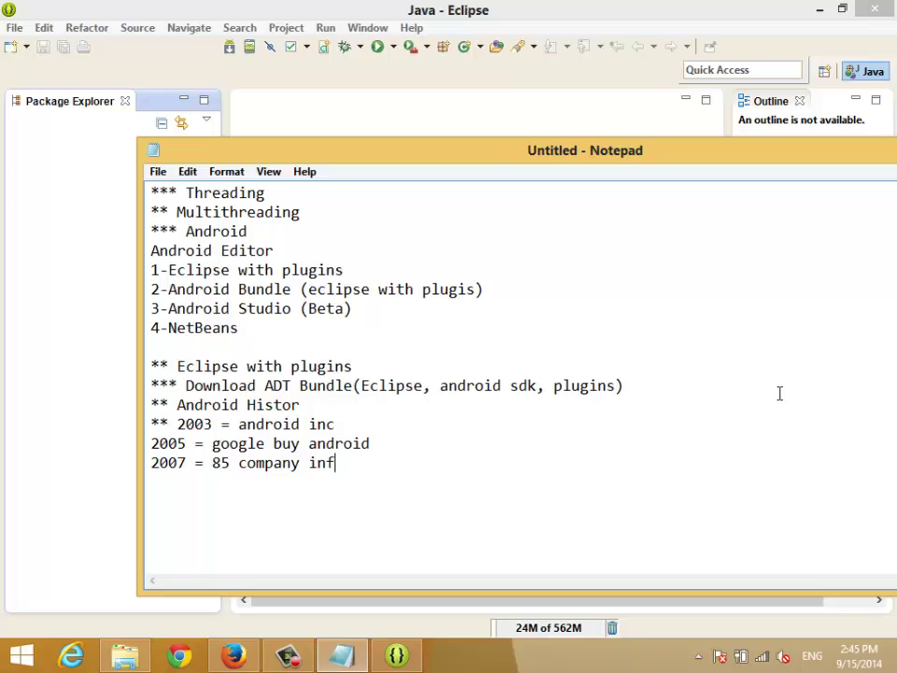
text(rasturcture)
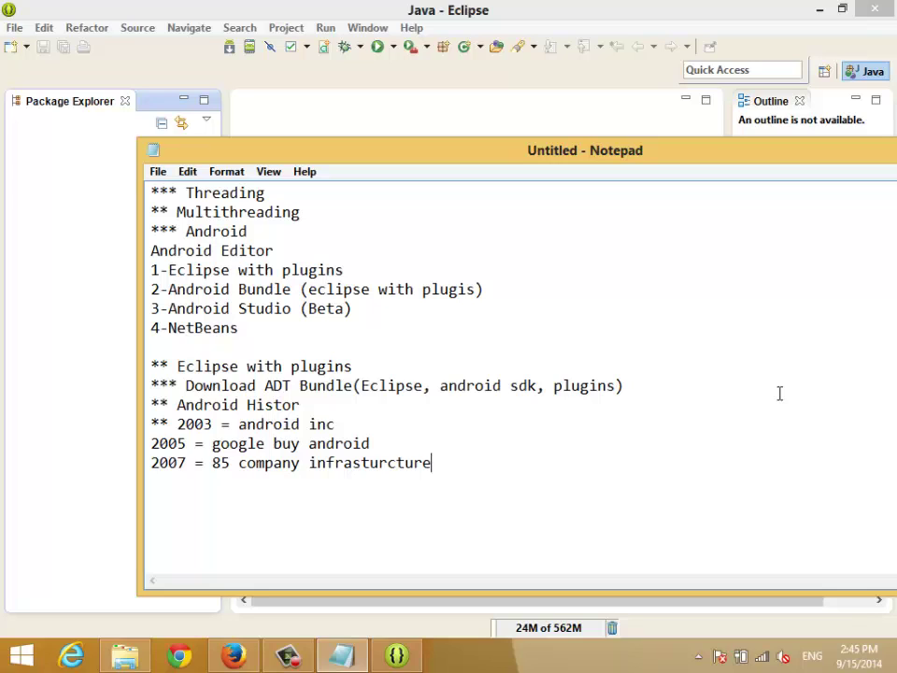
text(OHA)
Highlight OHA in the 2007 entry and write "Open Hanset Alliance" on a new line below it.
key(shift+Left)
key(shift+Left)
key(shift+Left)
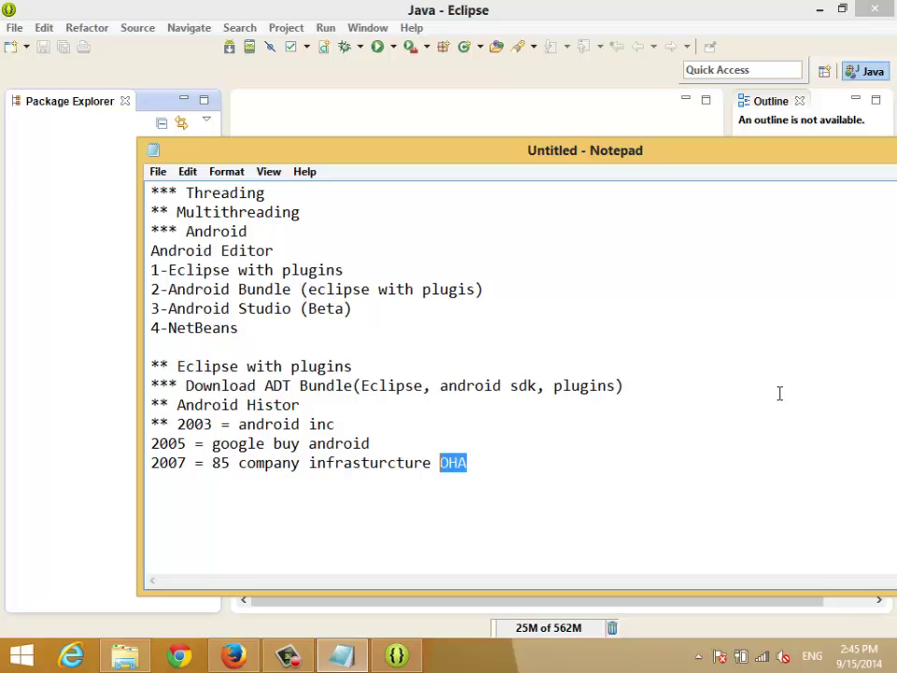
key(Right)
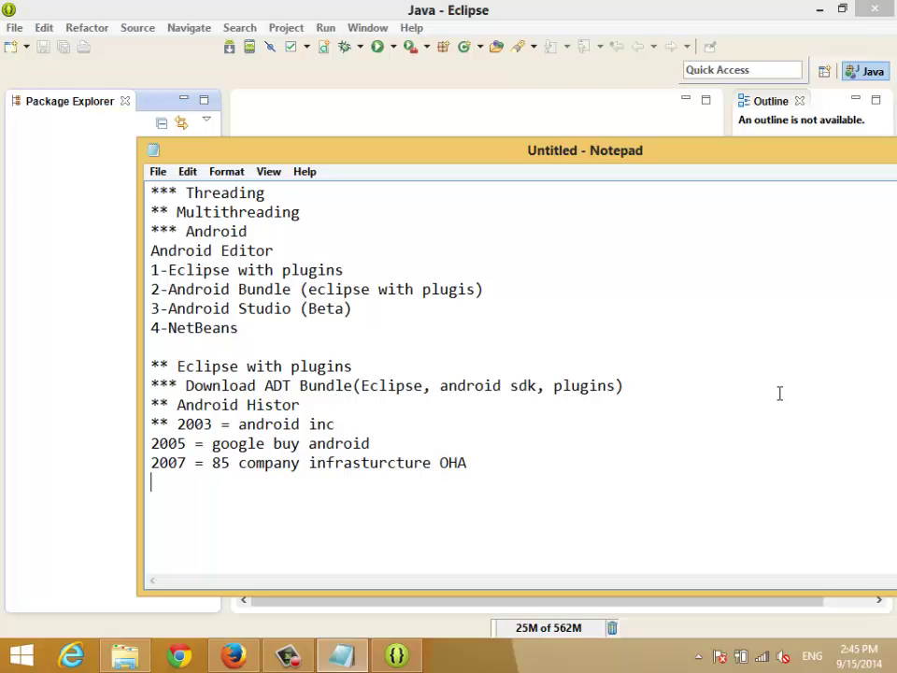
text(Open Hanset )
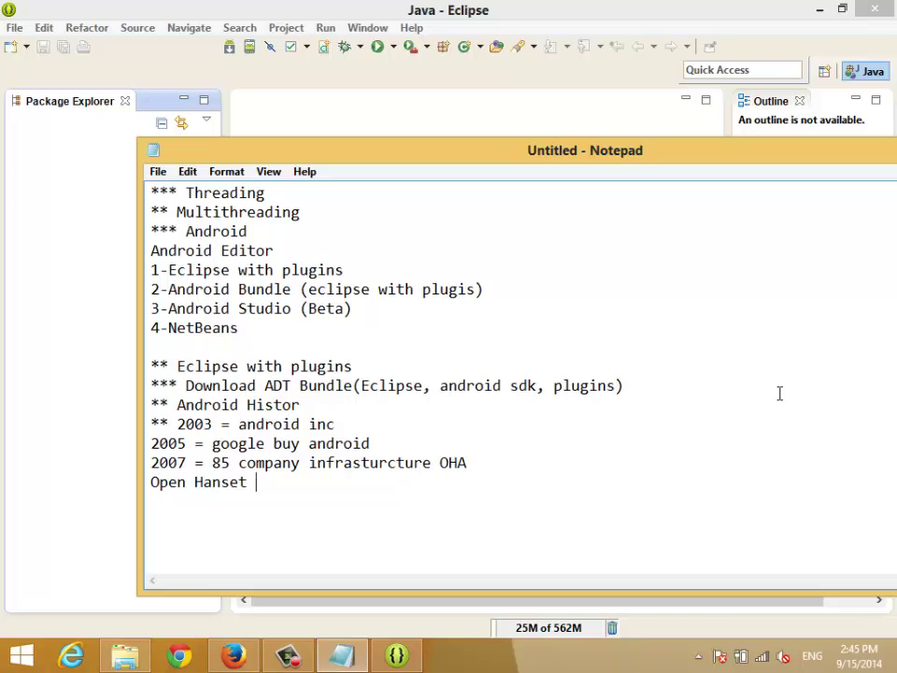
text(Alliance)
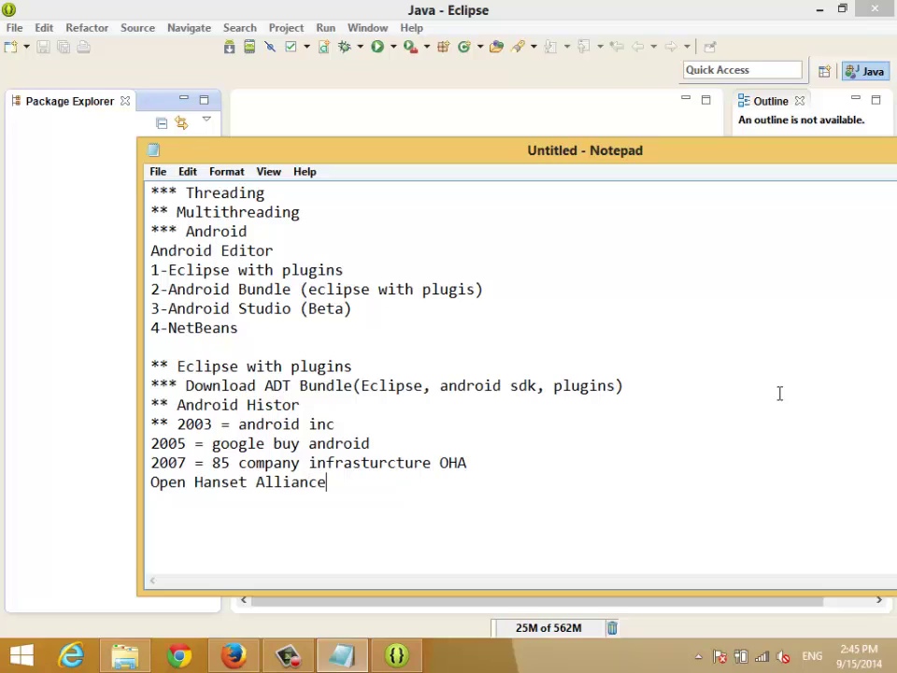
Add the line "2008 the first version of android" at the end of the notes.
key(Return)
text(2008 the )
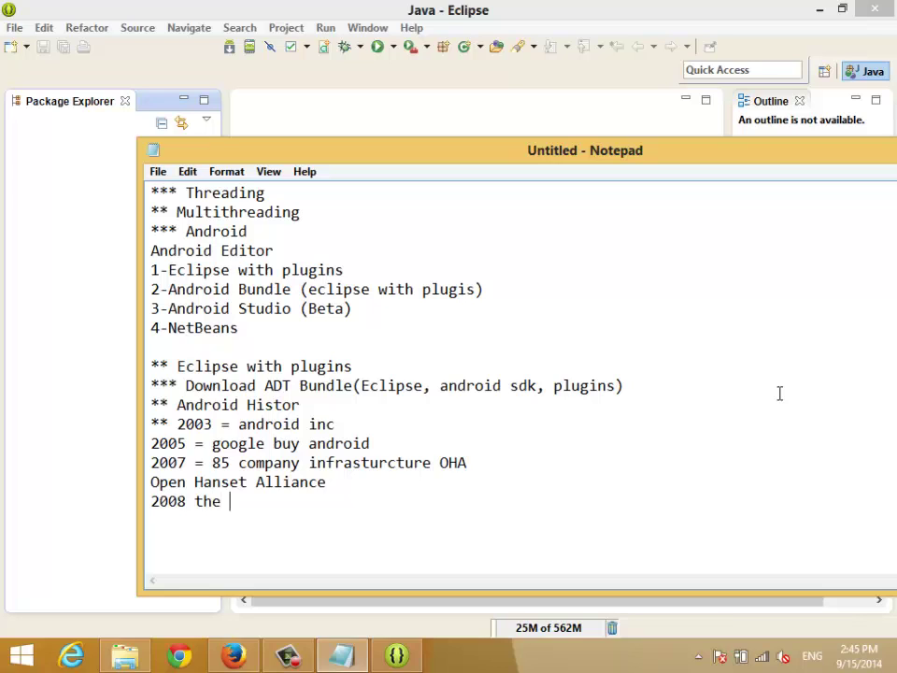
text(first version o)
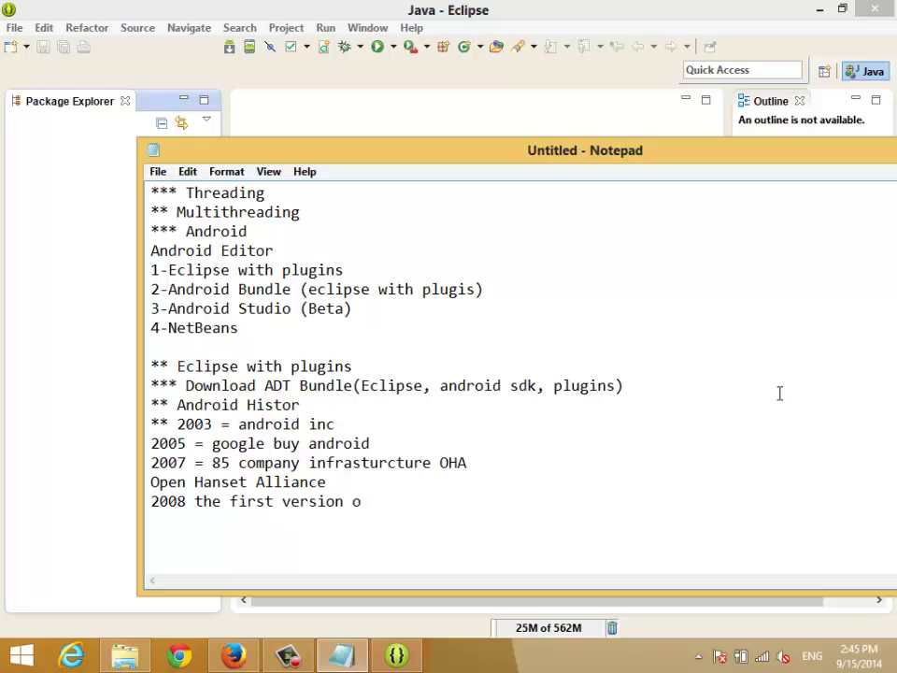
text(f android)
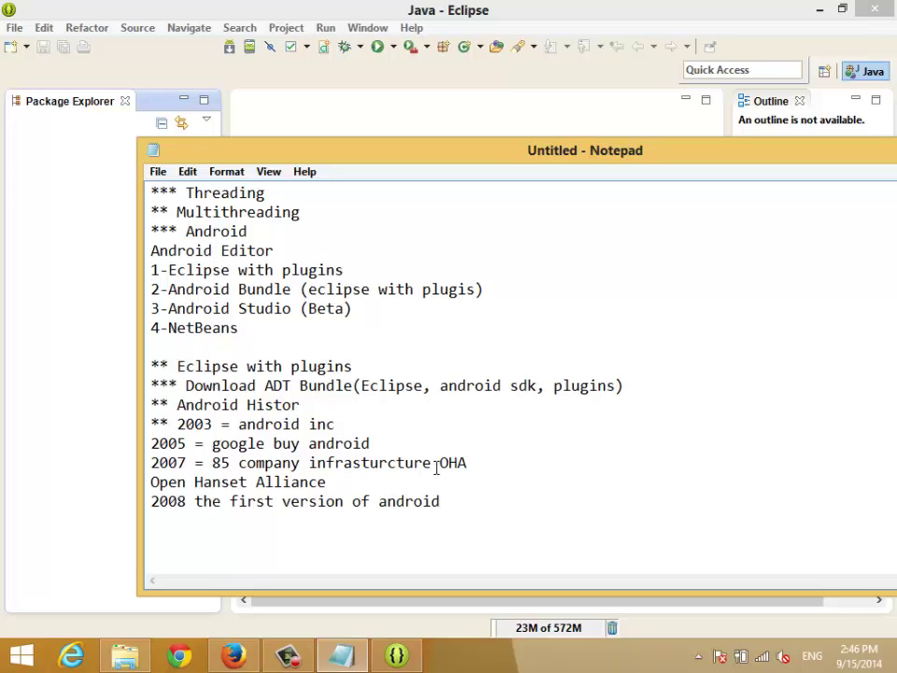
Review the Android history notes, highlighting "OHA" and "85 company" in the 2007 entry.
drag(434, 464, 467, 463)
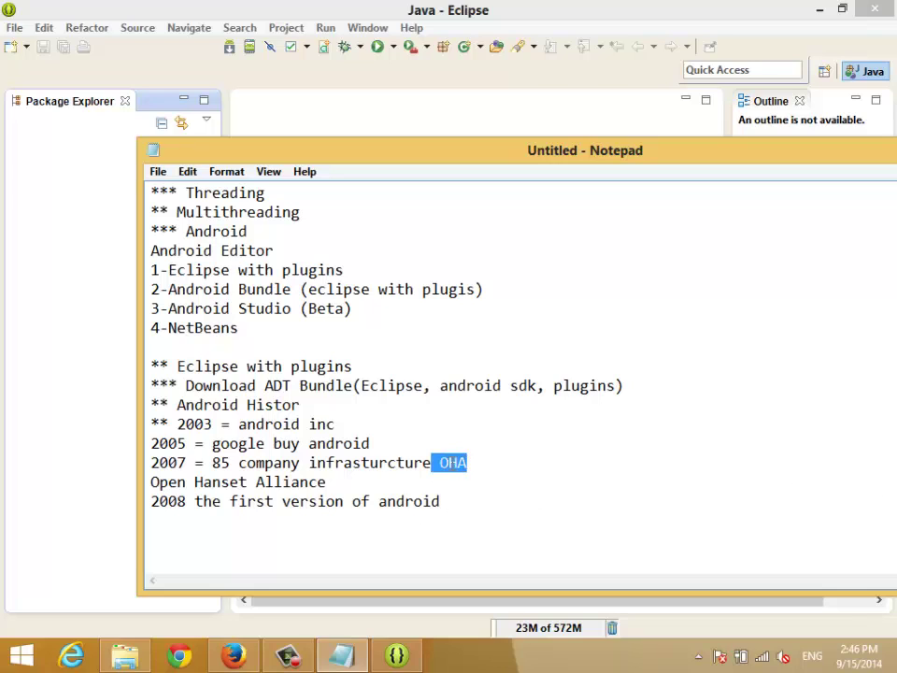
drag(203, 465, 299, 464)
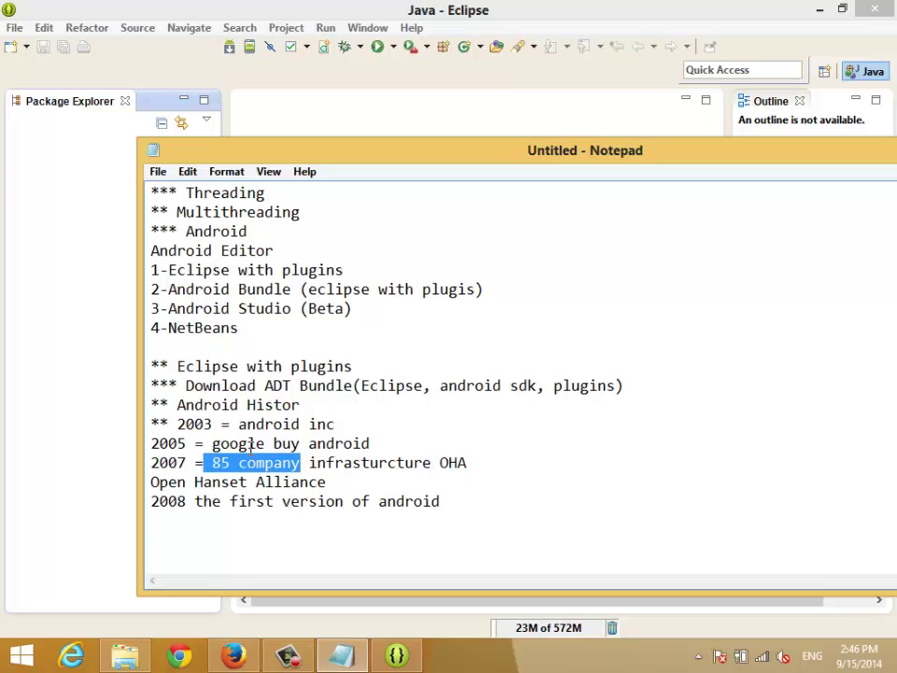
click(248, 443)
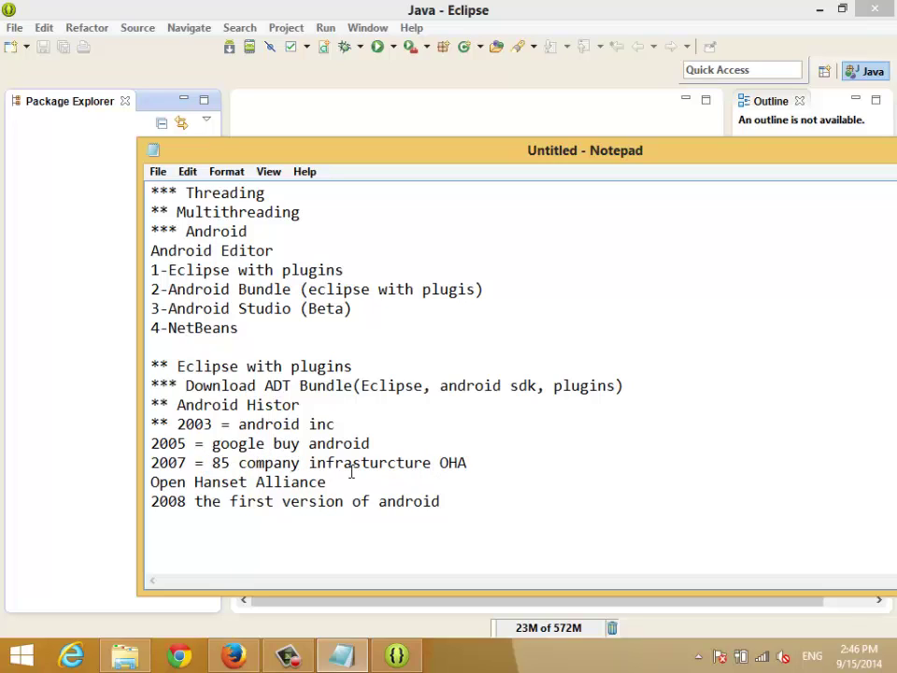
drag(229, 463, 216, 466)
mouse_move(217, 466)
mouse_down()
mouse_move(225, 462)
mouse_move(212, 465)
mouse_up()
click(168, 503)
Append an "s" to the word "android" at the end of the 2008 line.
click(440, 501)
mouse_move(896, 0)
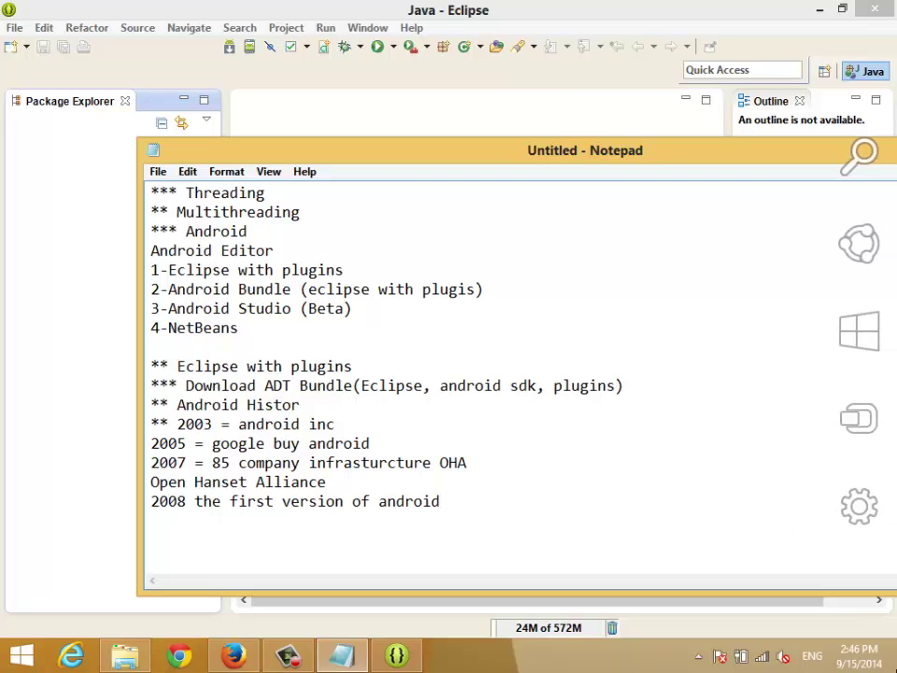
text(s)
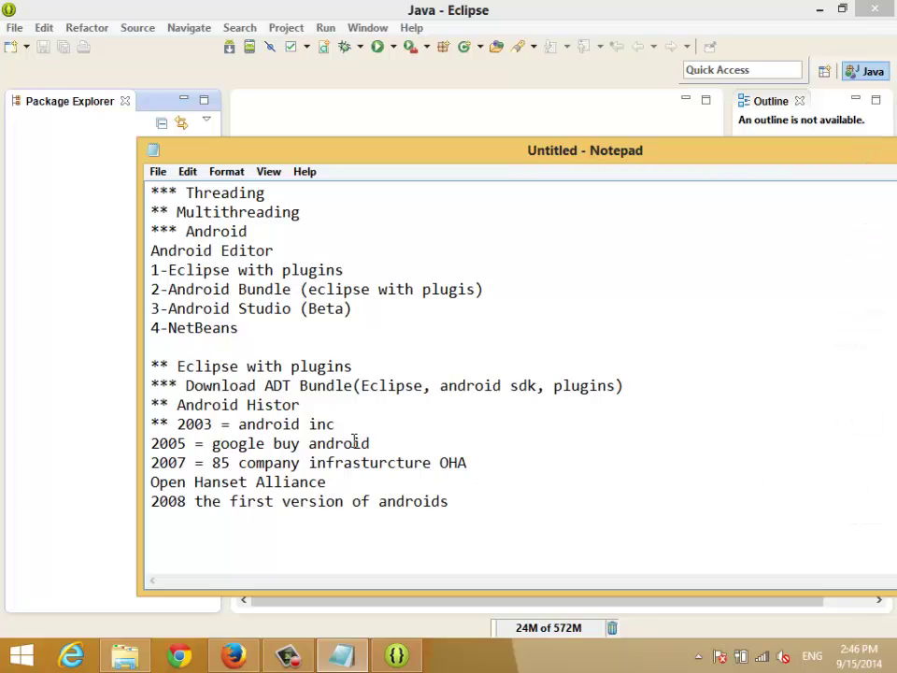
Switch back to Eclipse and display the new-item choices for the empty Package Explorer, including Android Application Project.
click(109, 356)
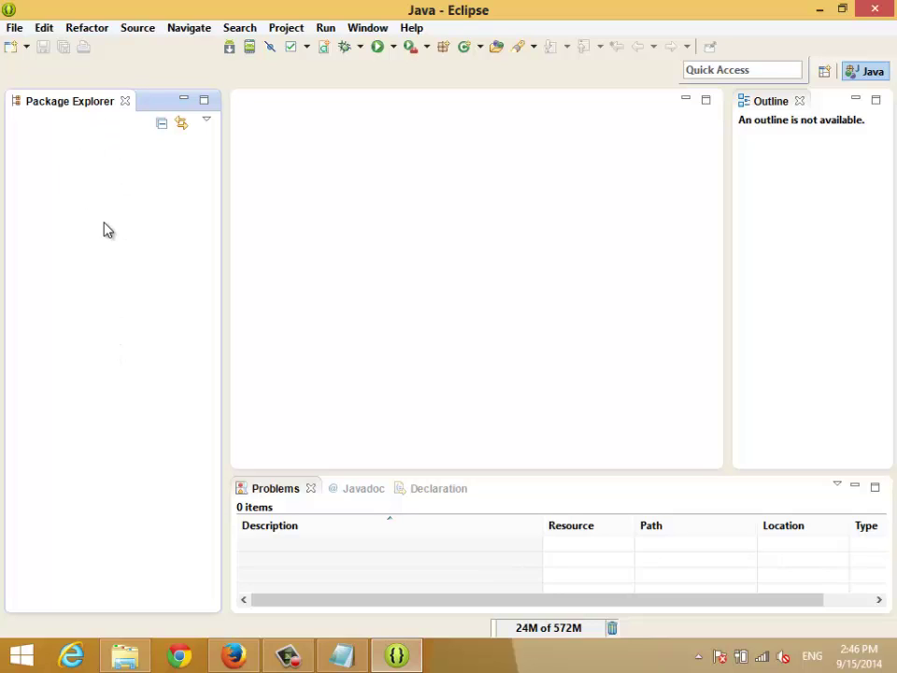
right_click(145, 187)
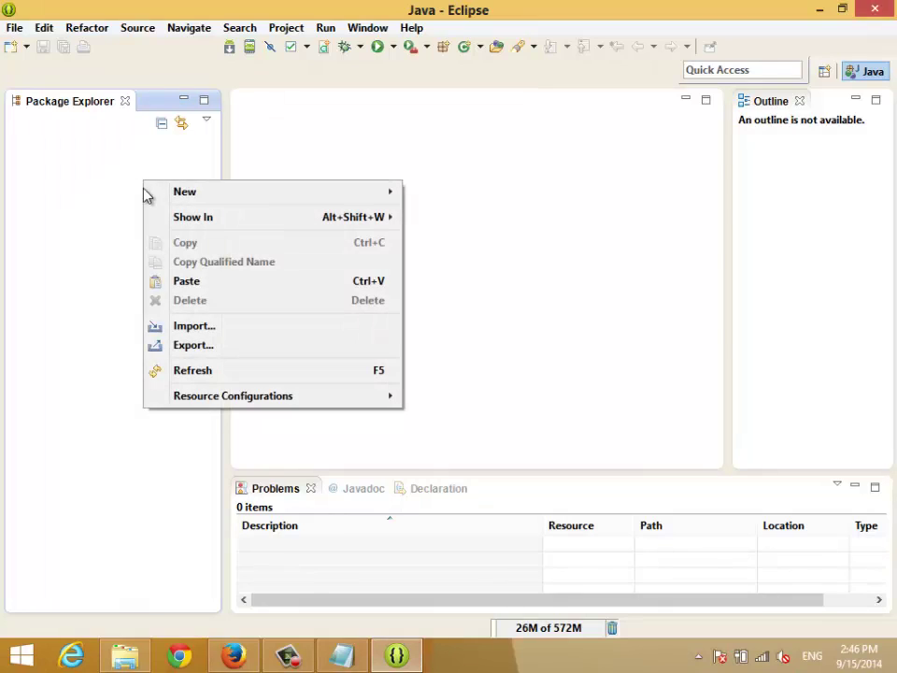
mouse_move(173, 196)
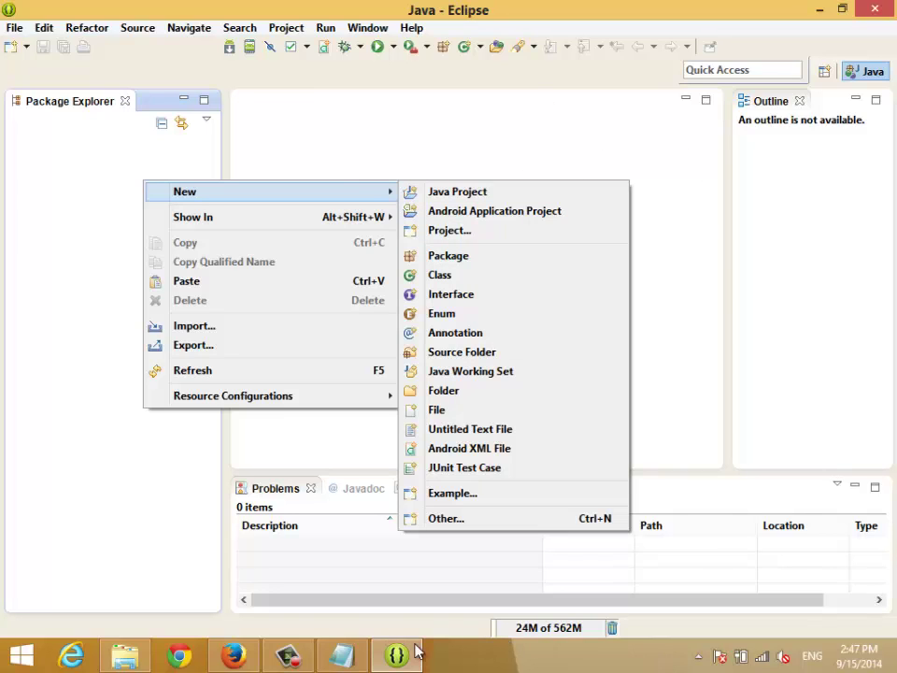
click(296, 663)
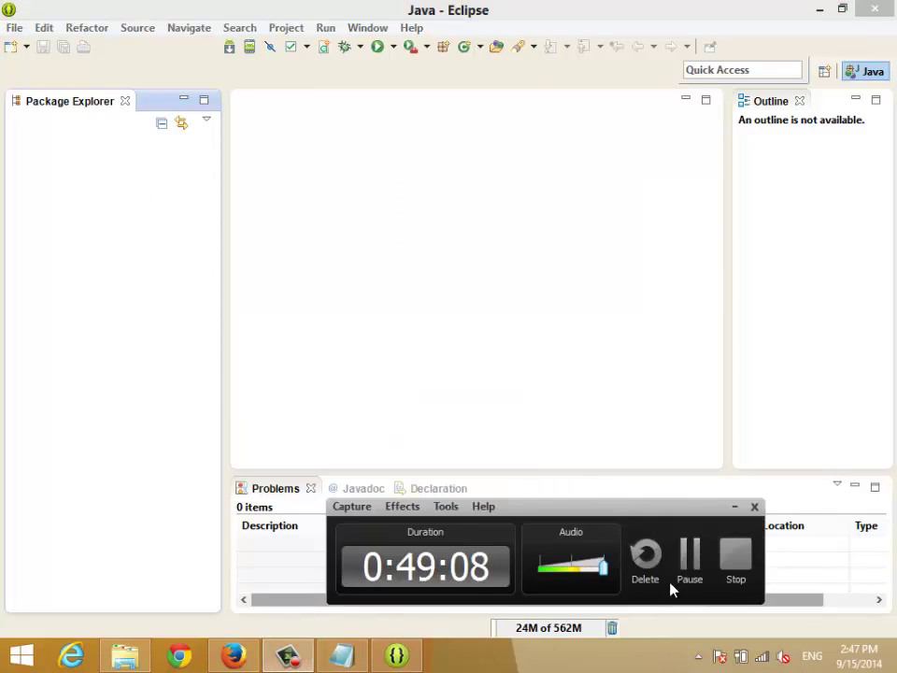
click(692, 550)
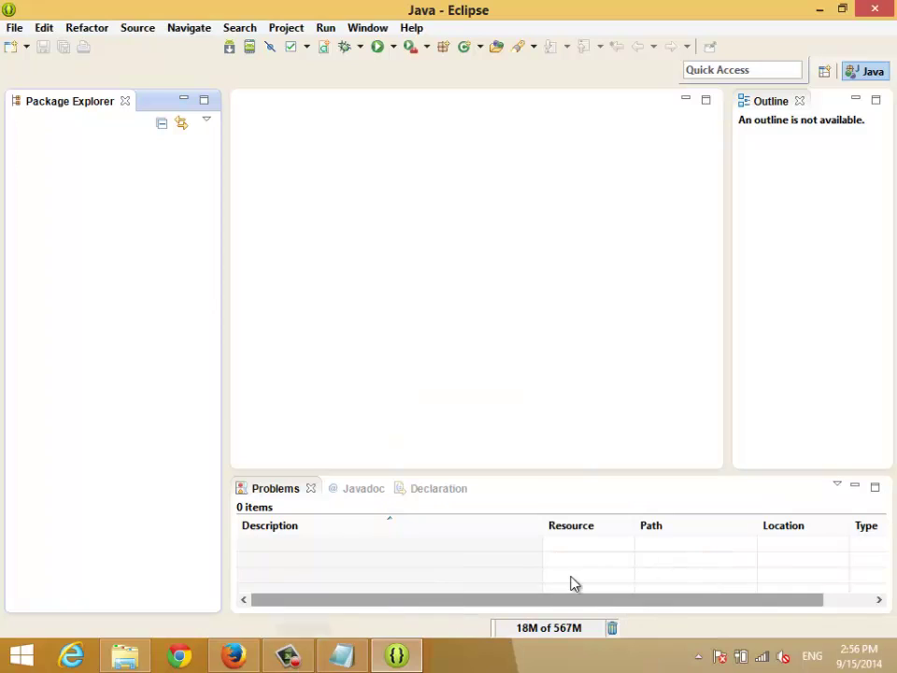
Return to the Notepad notes and add the line "** ADT = Android Development Tools" below the 2008 entry.
click(344, 656)
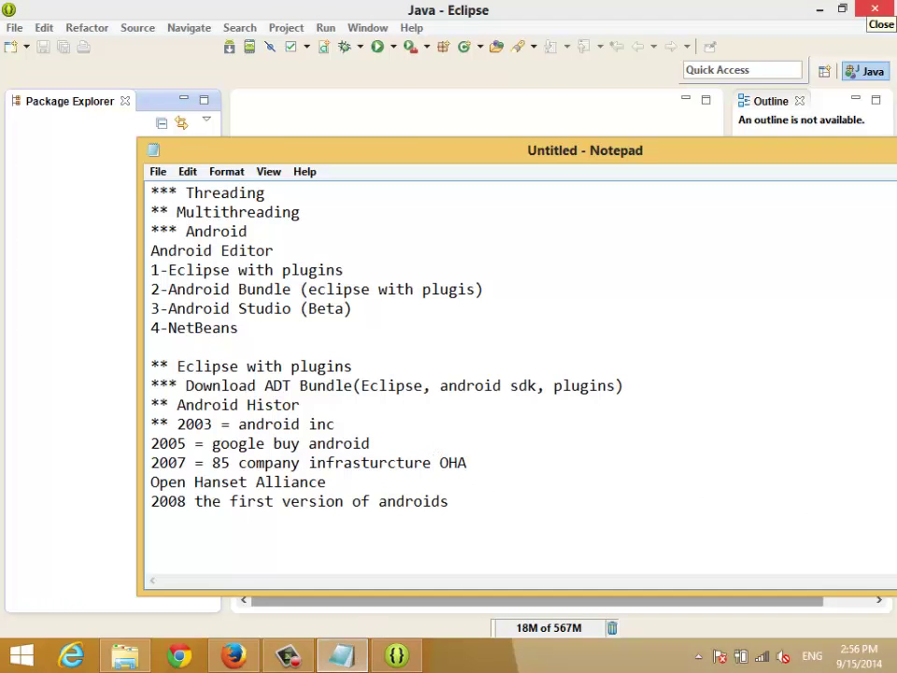
mouse_move(892, 7)
text(()
key(BackSpace)
key(BackSpace)
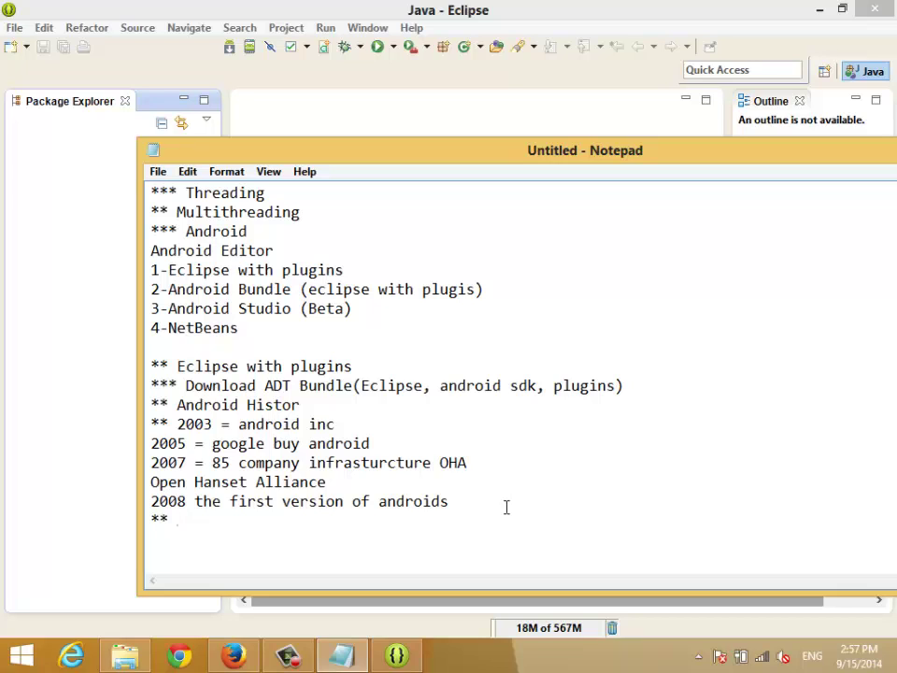
text(dro)
key(BackSpace)
key(BackSpace)
key(BackSpace)
key(BackSpace)
text(DT)
text( = A)
text(ndroid D)
text(evelopm)
text(ent )
text(Tool)
text(s 	)
List "-pluguis" and "-Emulatoros" as indented items on separate lines under the ADT line.
text(-)
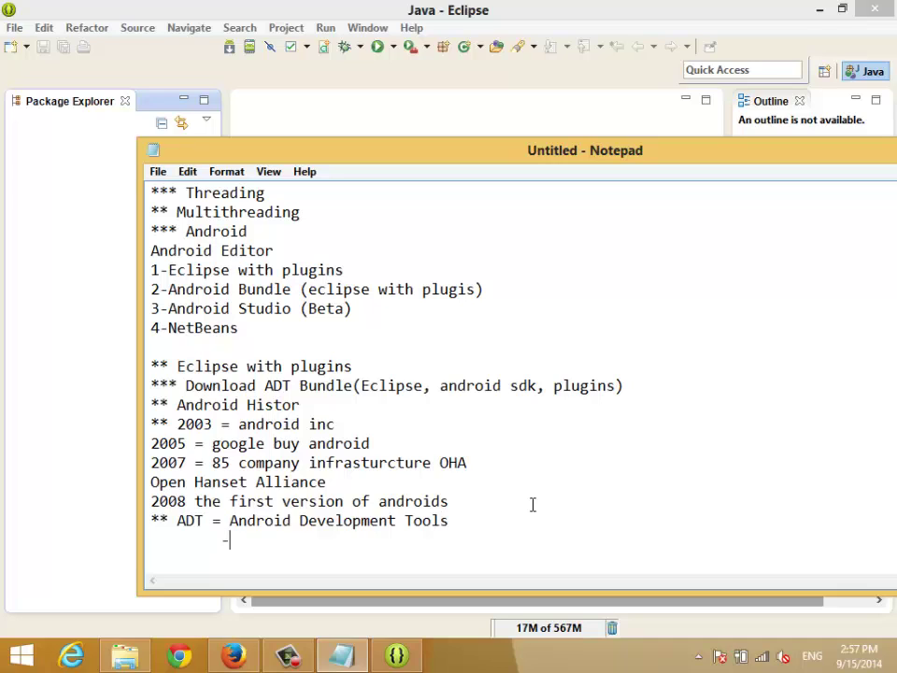
text(pluguis)
key(Return)
key(Tab)
text(-Emm)
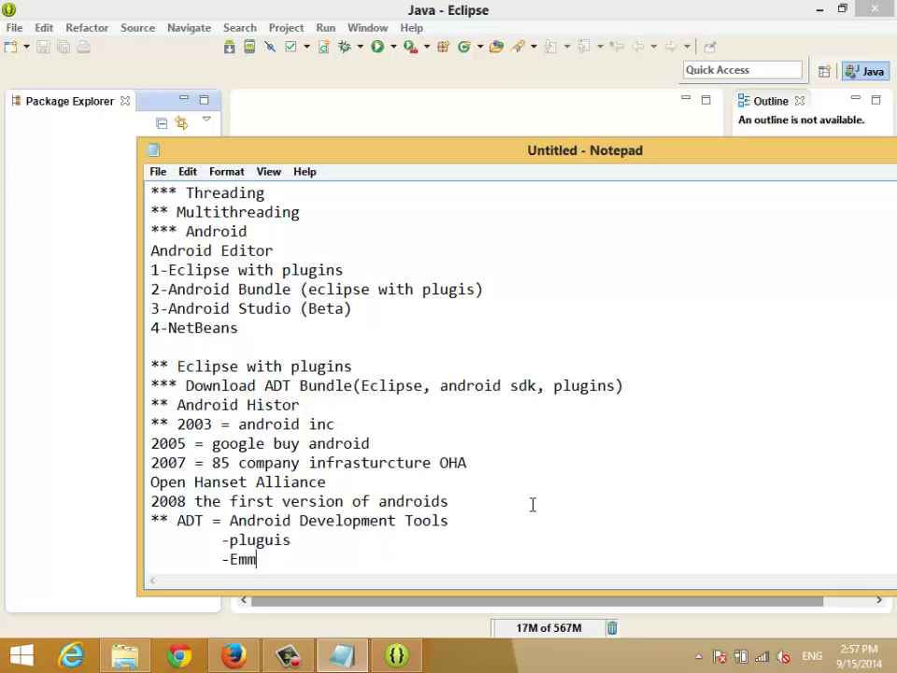
key(BackSpace)
text(ulatoros)
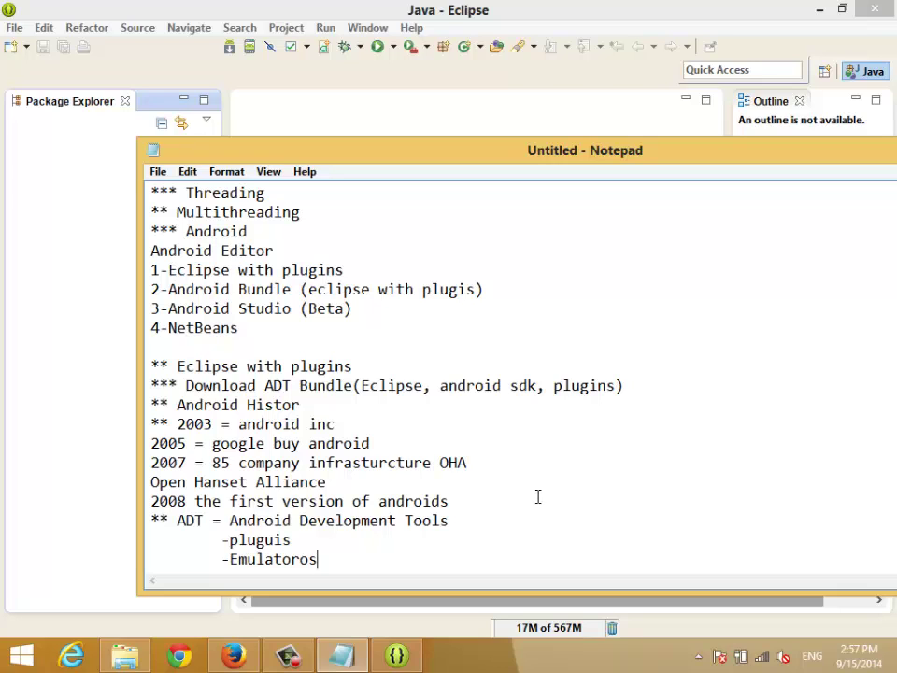
Save the notes on the Desktop as a text document named day11.
key(ctrl+s)
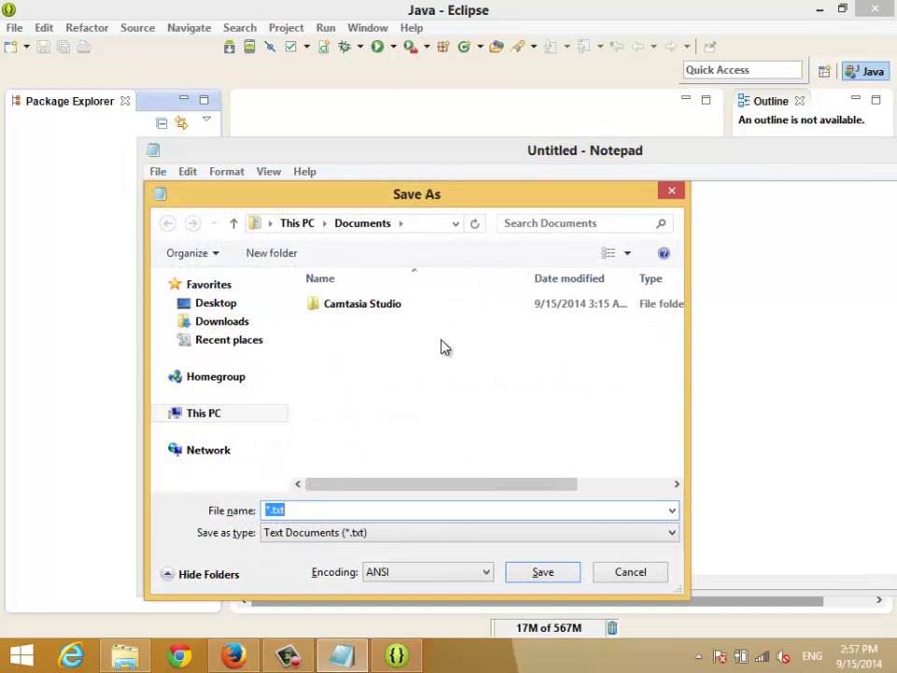
click(226, 307)
click(326, 511)
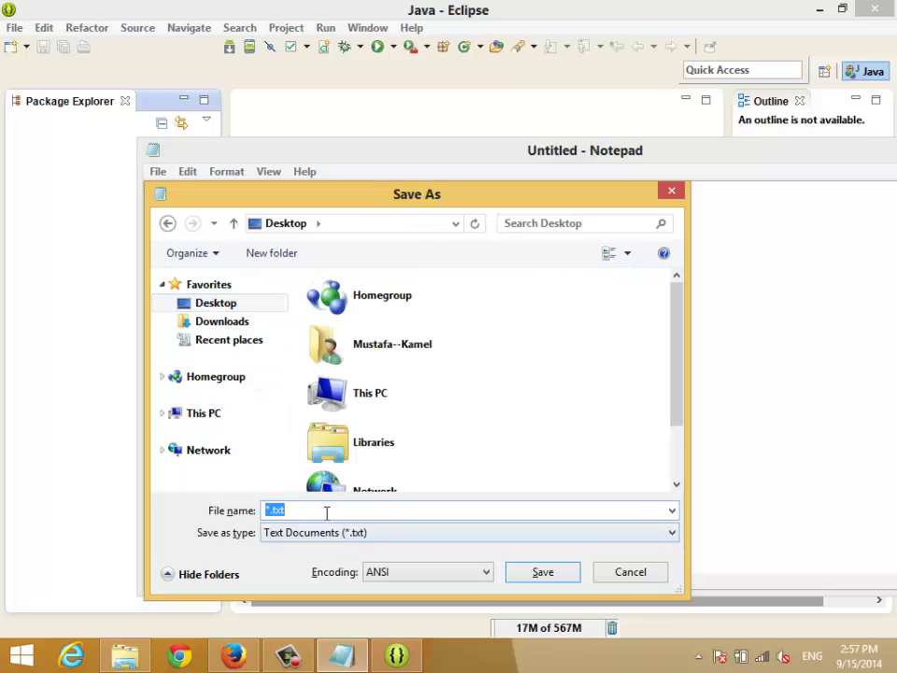
text(androi)
key(BackSpace)
key(BackSpace)
key(BackSpace)
key(BackSpace)
key(BackSpace)
key(BackSpace)
text(day)
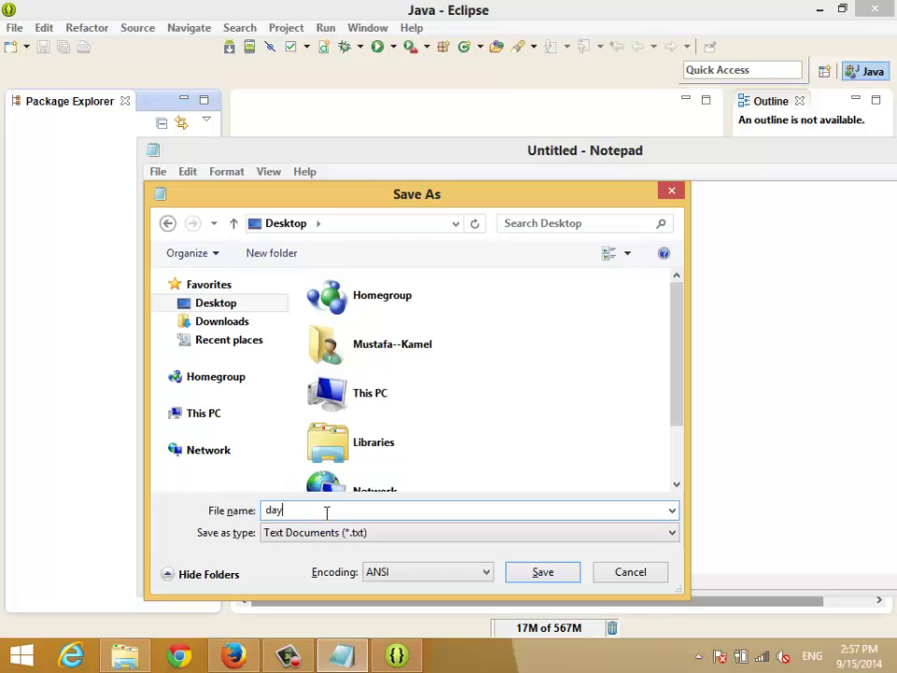
text(11)
click(544, 577)
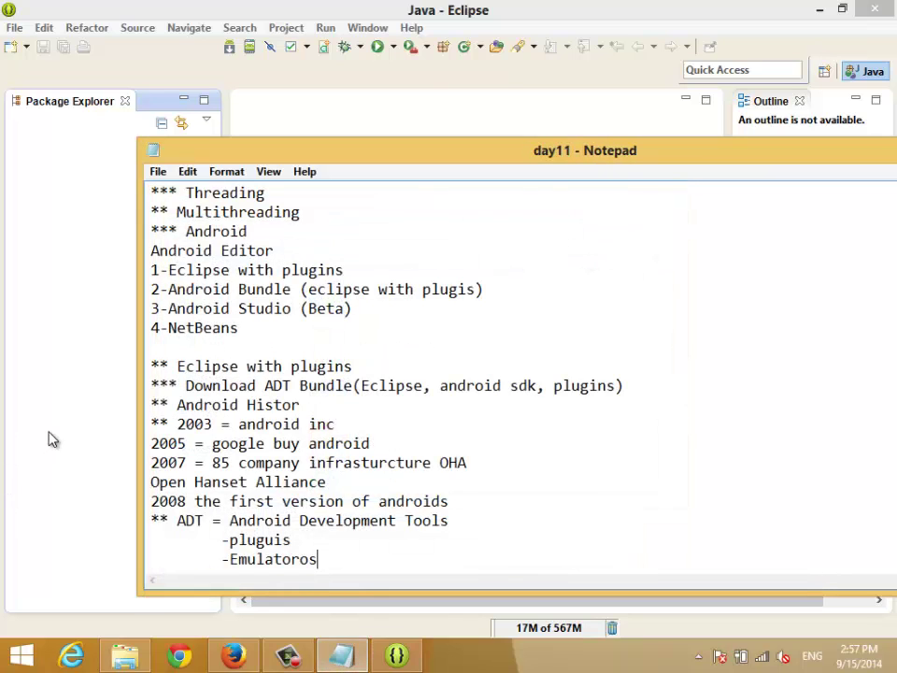
Switch to Eclipse, view the setup form for a new Android Application Project, and close it without creating a project.
click(86, 381)
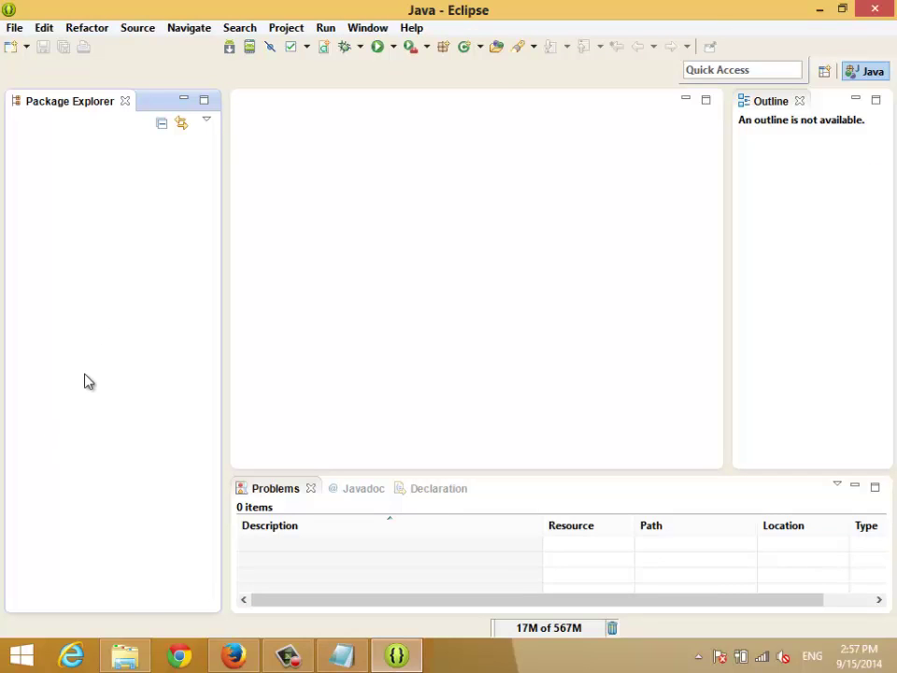
right_click(122, 169)
mouse_move(144, 180)
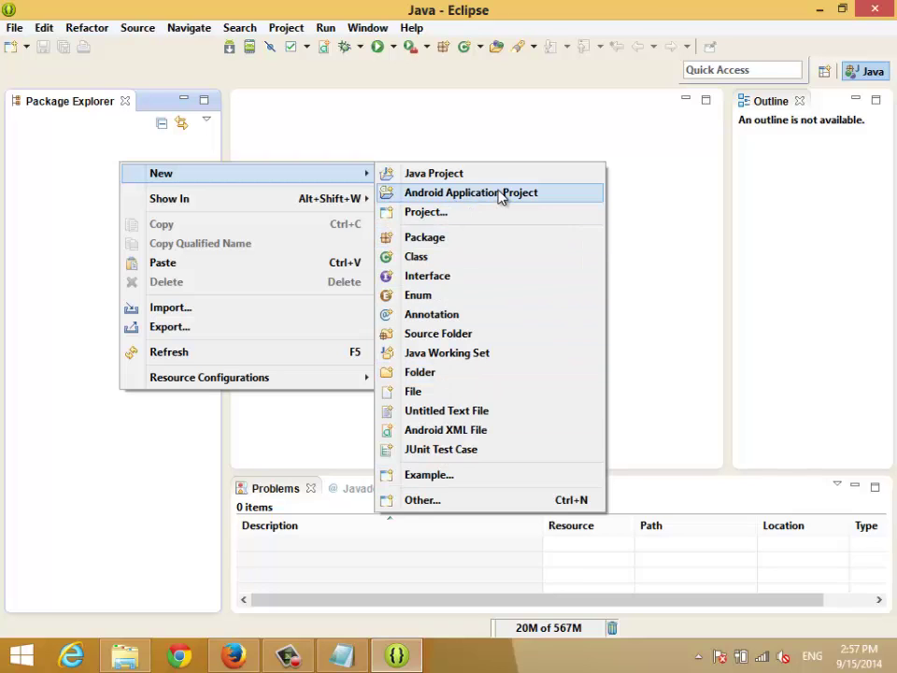
click(432, 501)
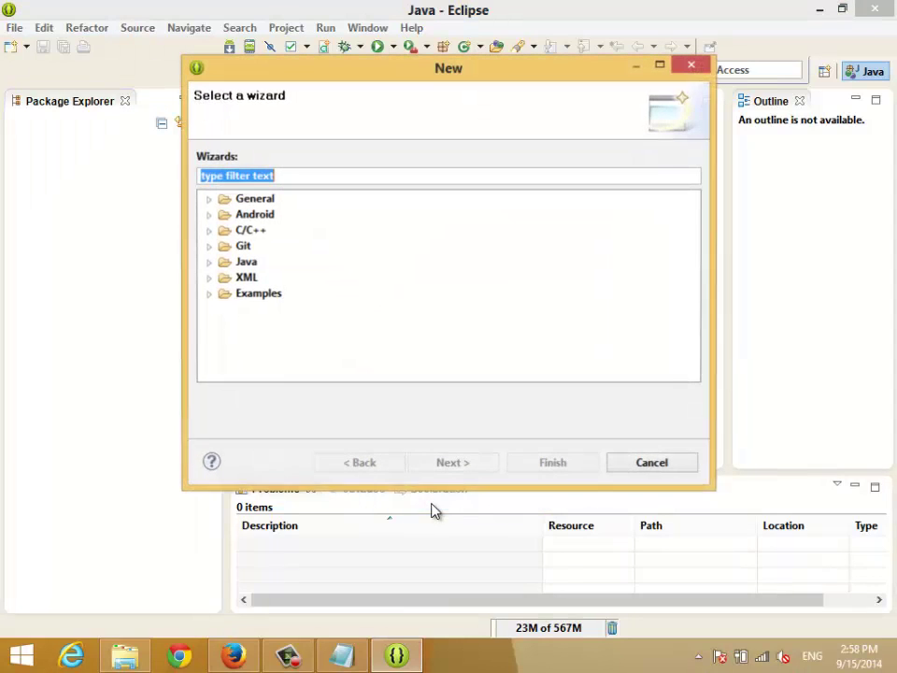
click(256, 218)
click(208, 217)
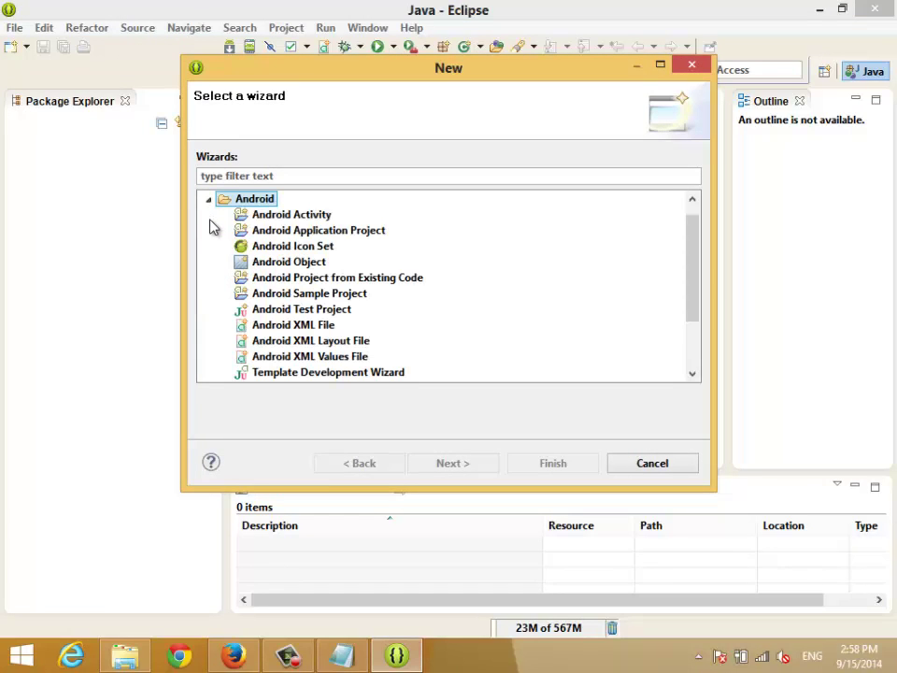
click(343, 235)
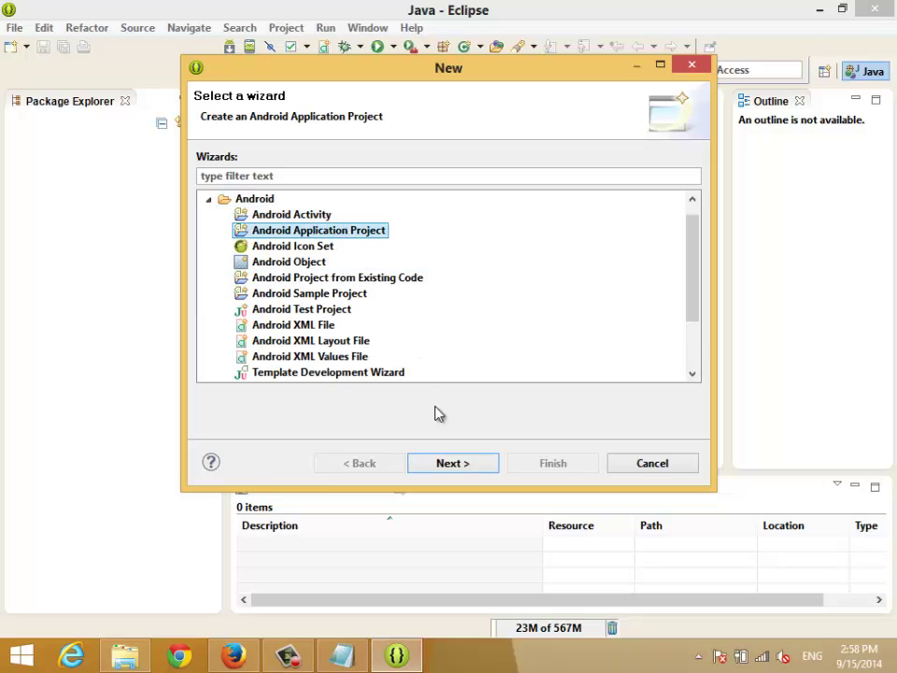
click(471, 467)
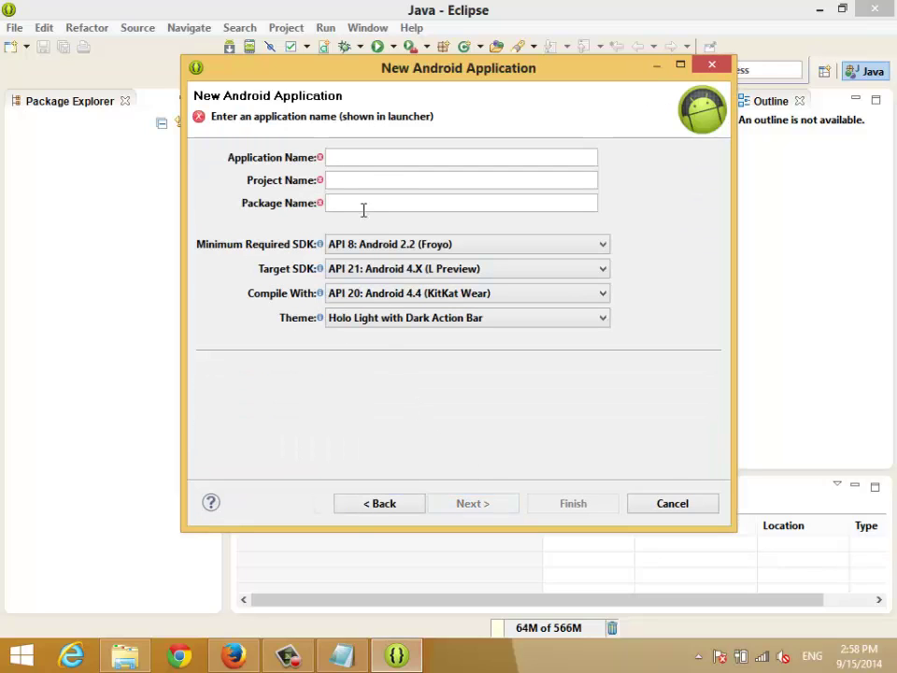
click(355, 159)
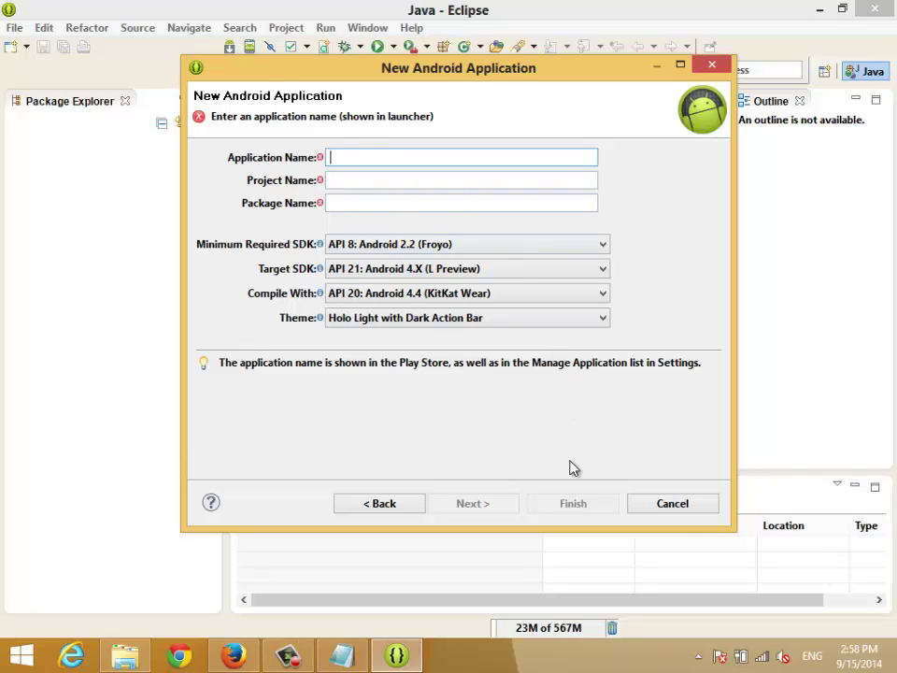
click(689, 512)
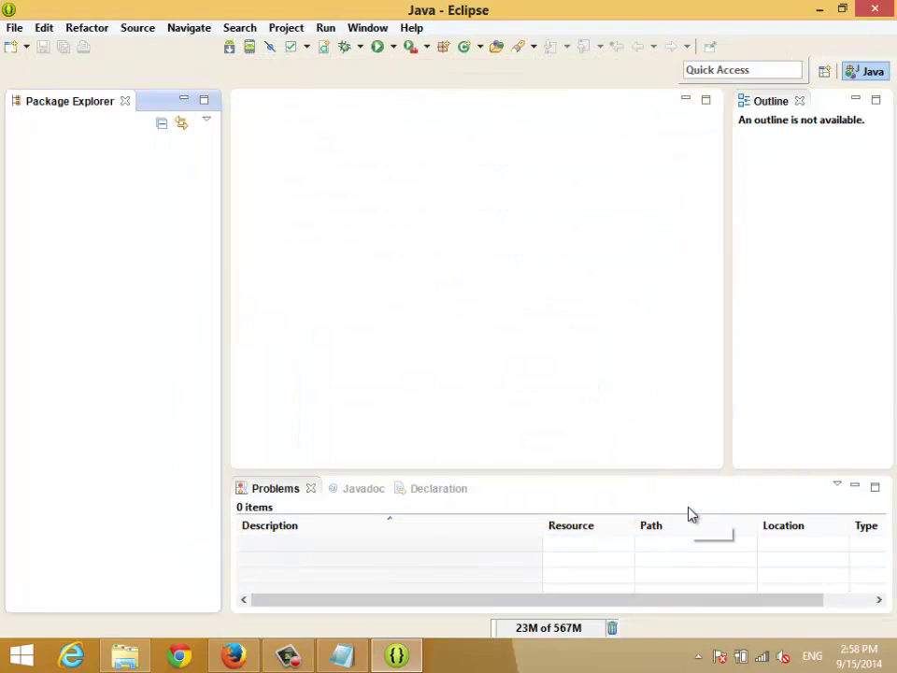
click(250, 49)
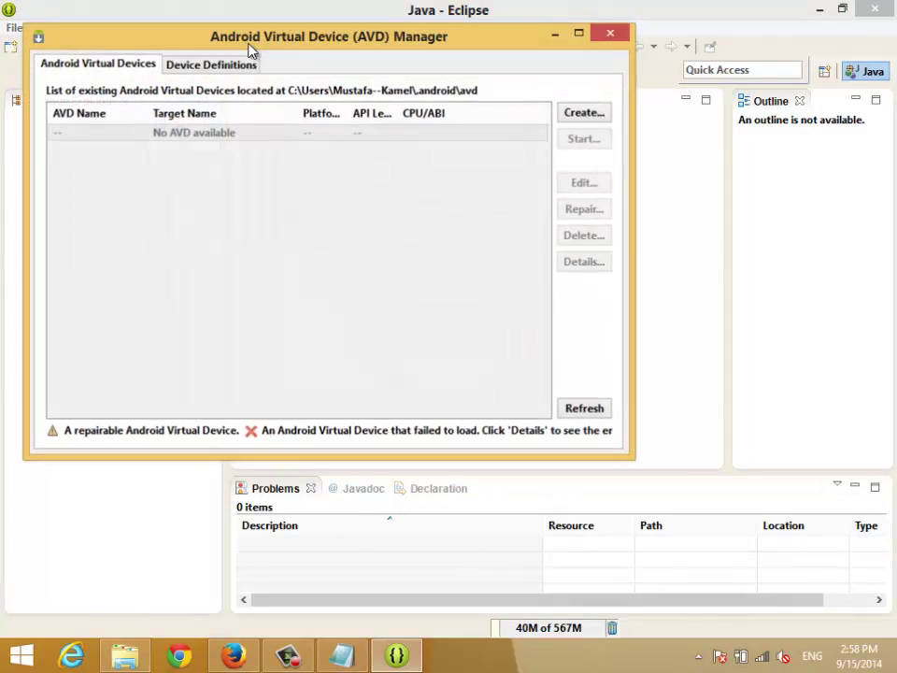
drag(273, 54, 371, 150)
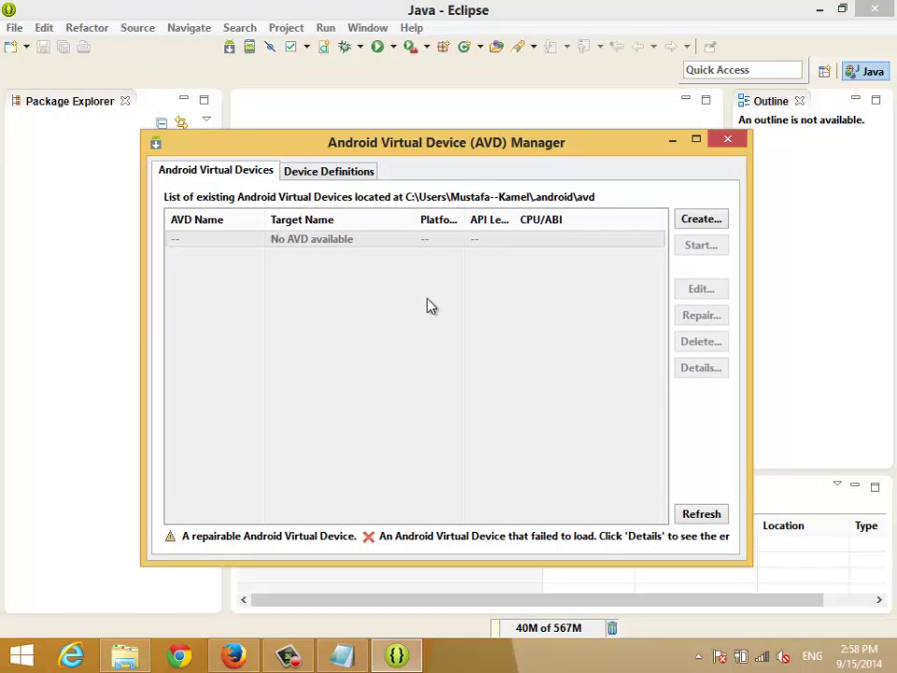
click(695, 219)
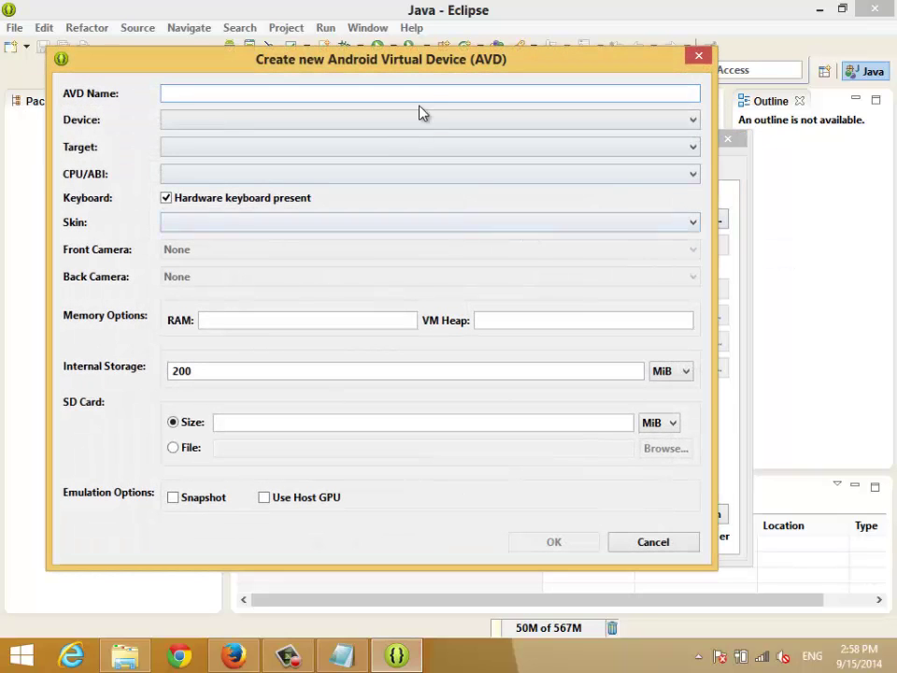
drag(417, 68, 506, 88)
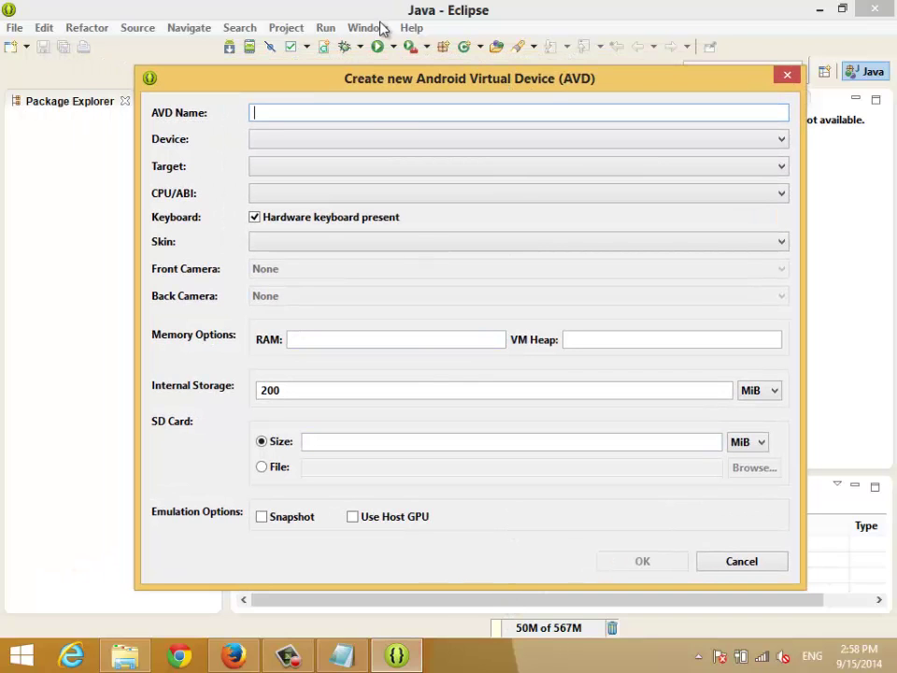
drag(386, 80, 414, 132)
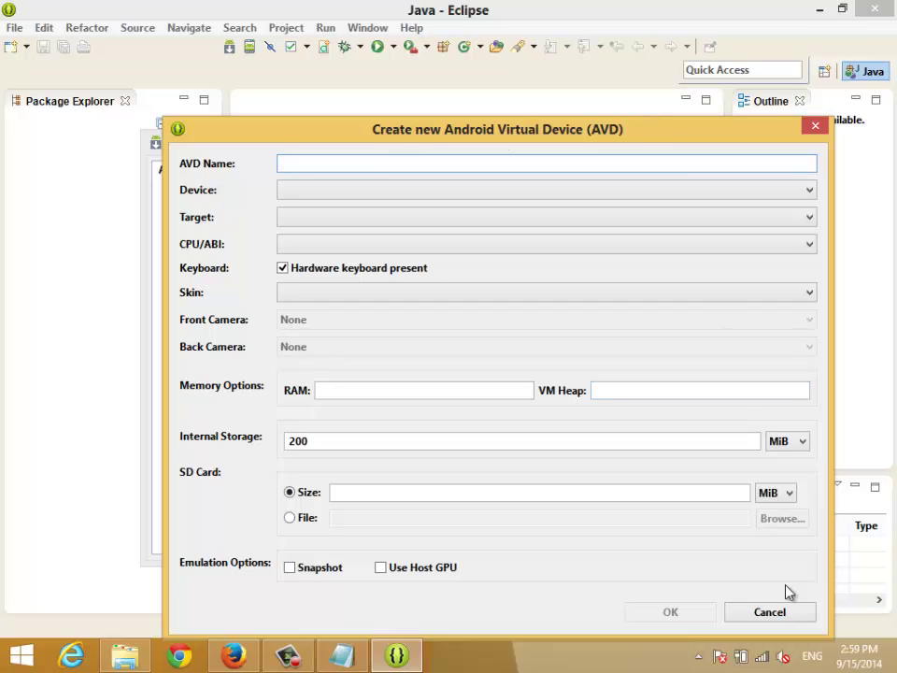
click(779, 612)
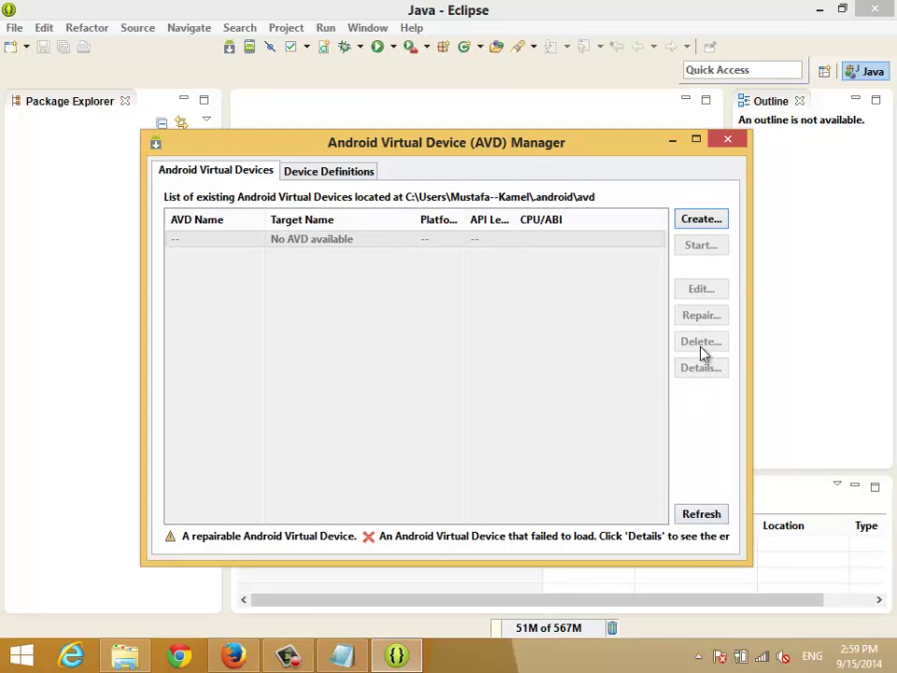
click(741, 139)
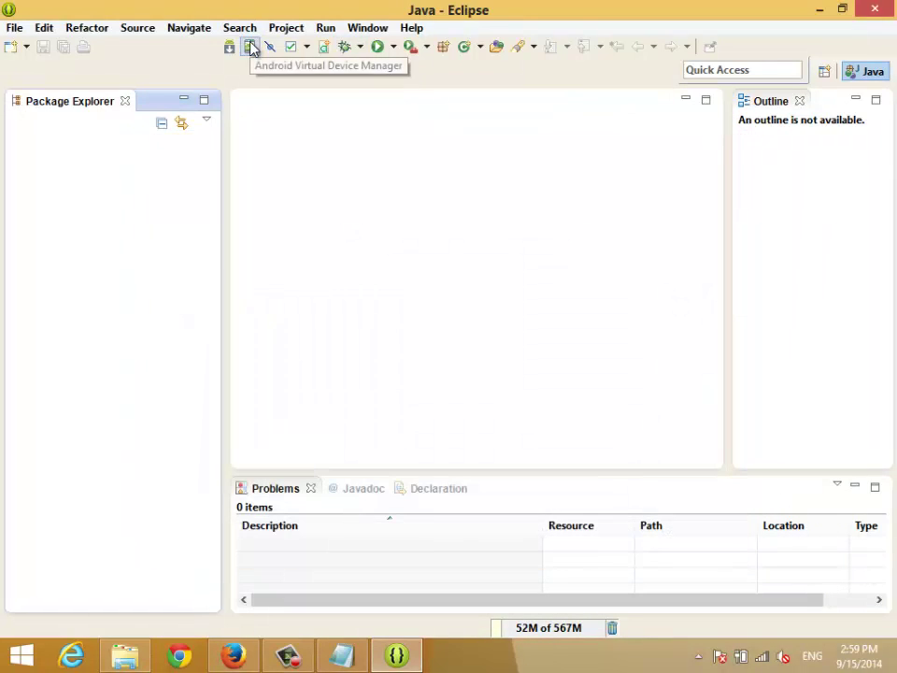
Open the Android Virtual Device Manager and begin a new virtual device named avd3.0.
click(251, 49)
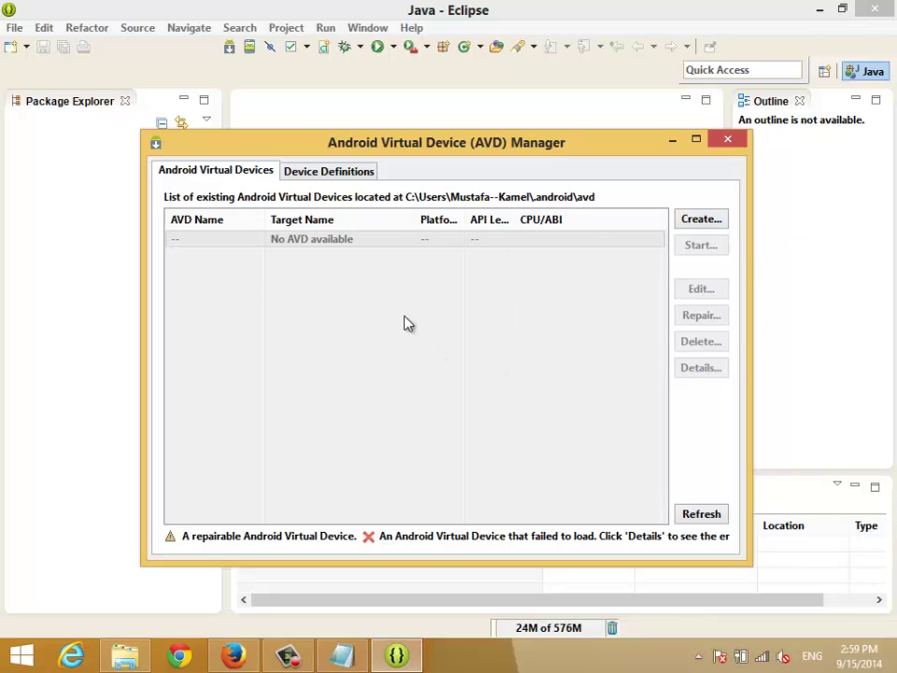
click(712, 221)
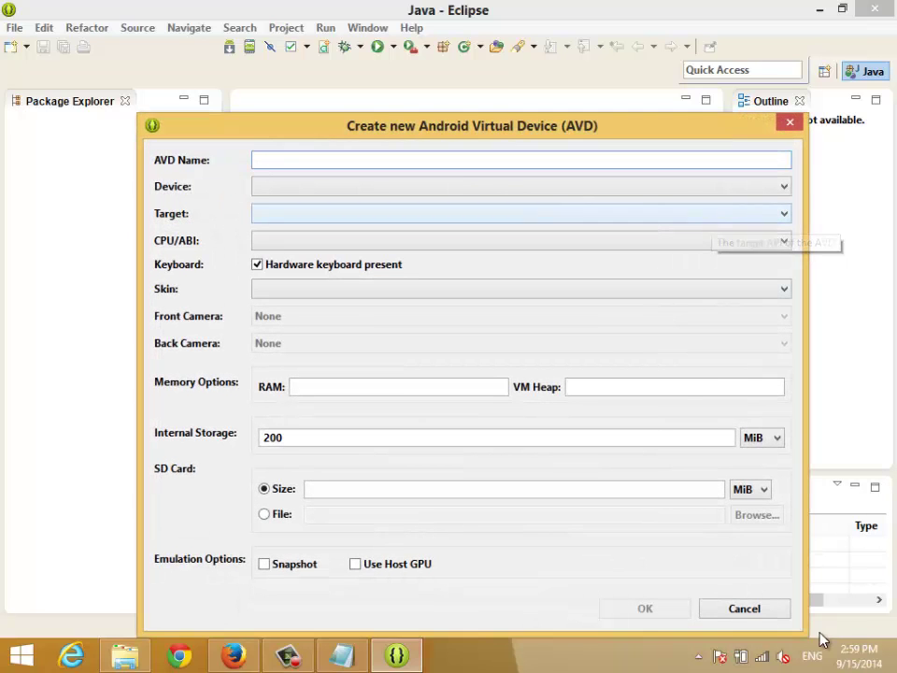
click(744, 612)
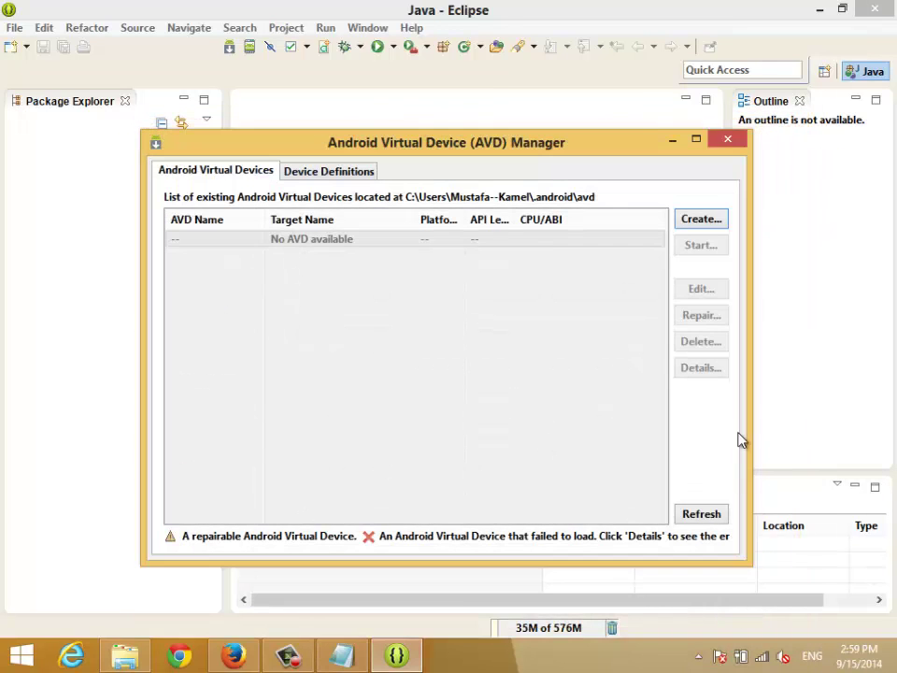
click(694, 221)
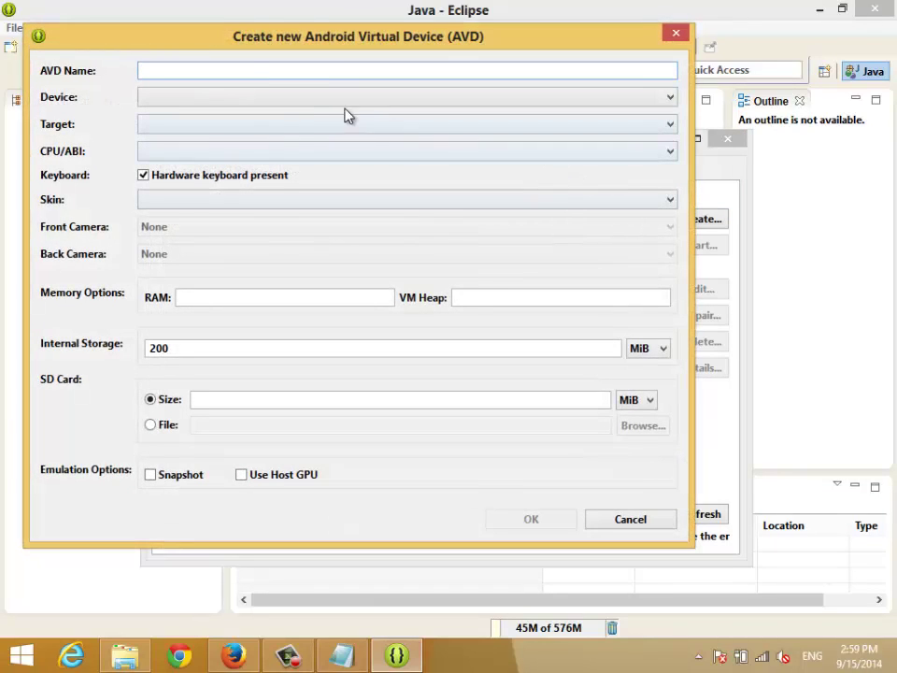
drag(221, 42, 291, 116)
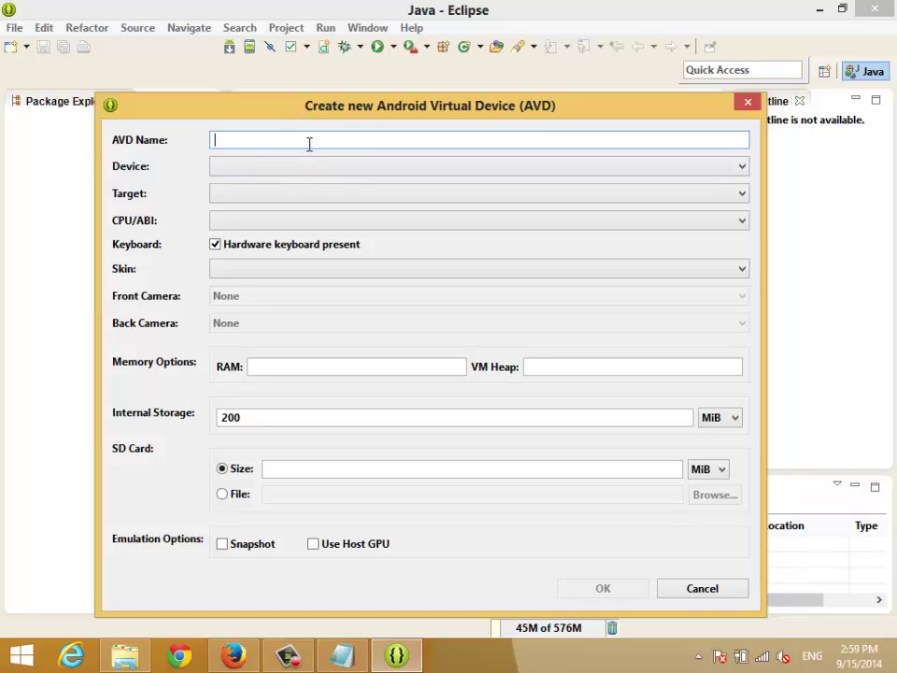
text(avd3.0)
Set the new virtual device's hardware profile to 5.1" WVGA (480 × 800: mdpi).
click(255, 168)
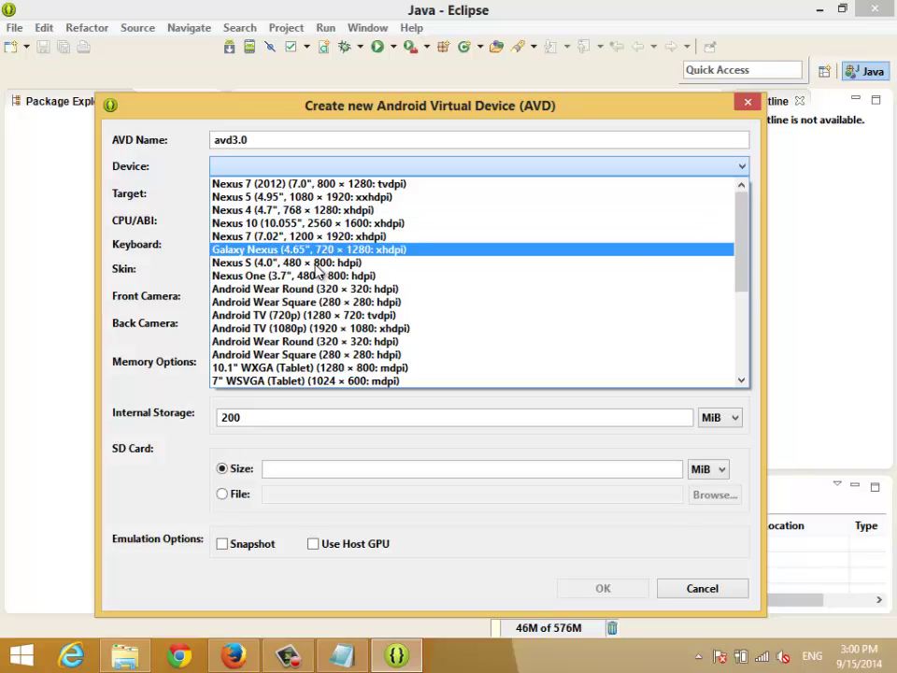
scroll(301, 370, down, 1)
scroll(304, 372, down, 2)
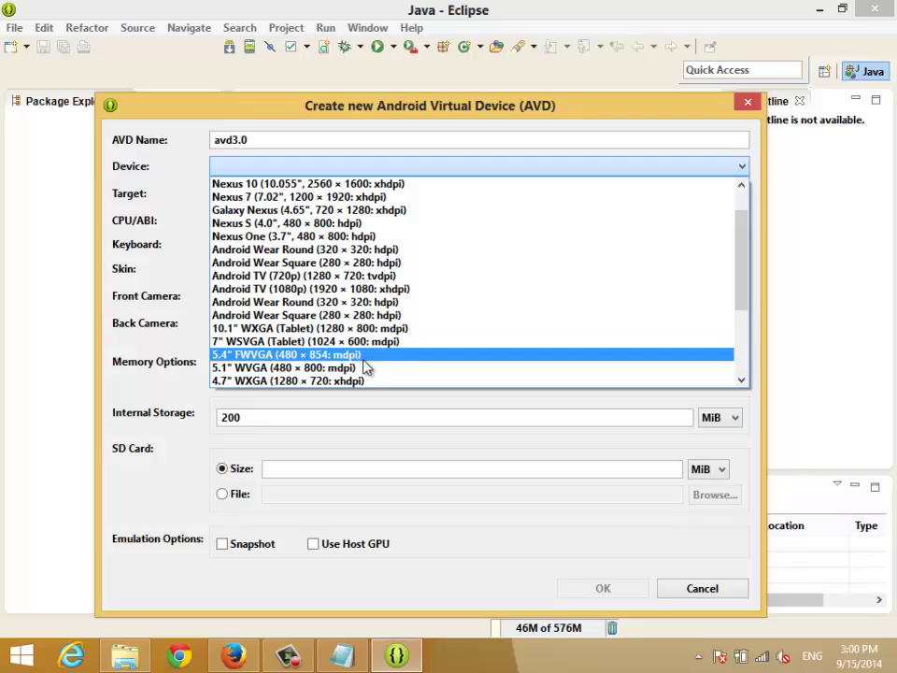
scroll(366, 366, down, 3)
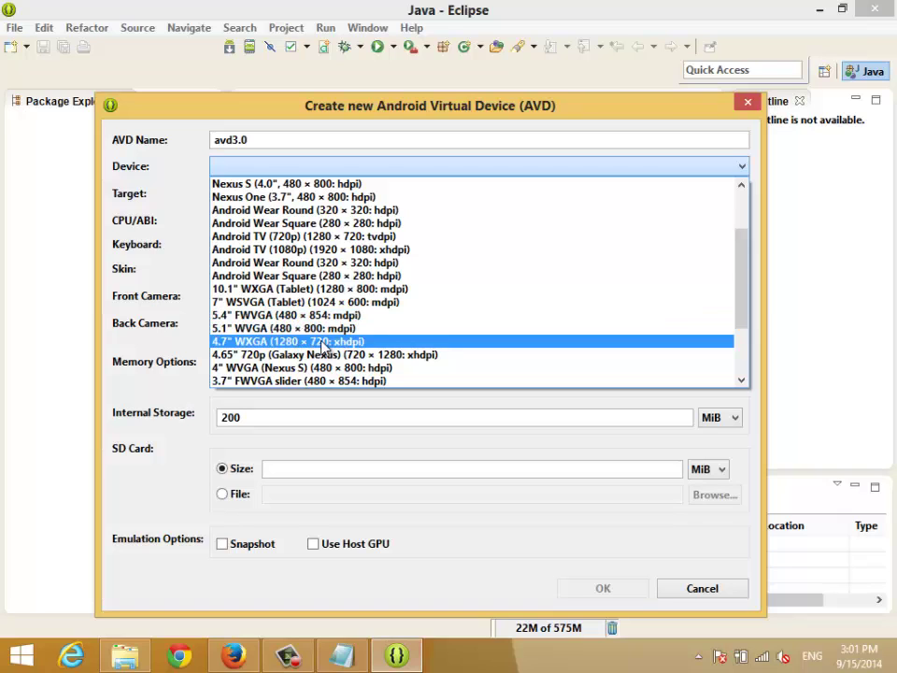
scroll(365, 342, down, 2)
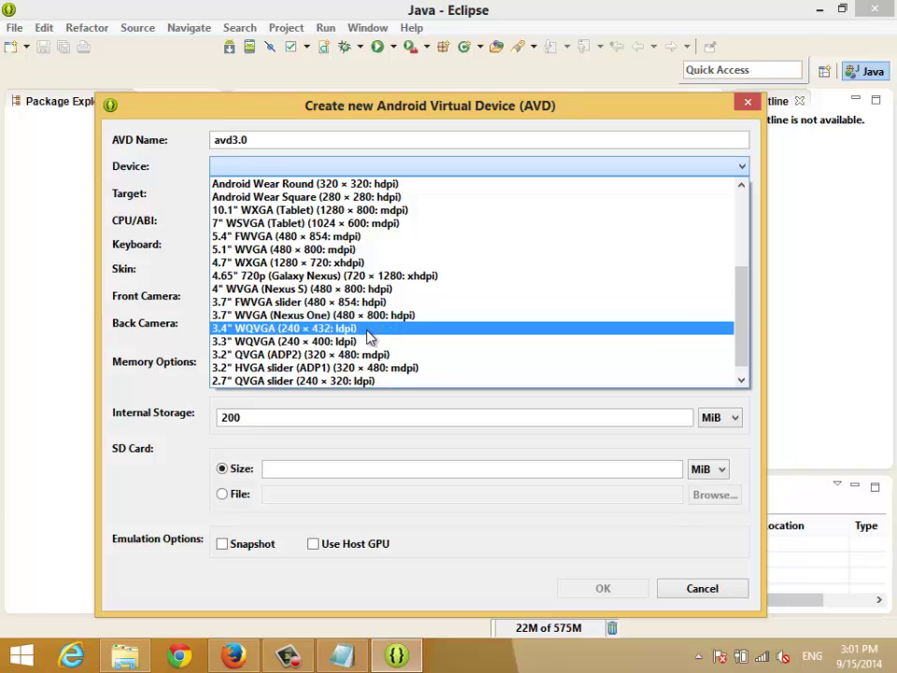
scroll(373, 355, down, 1)
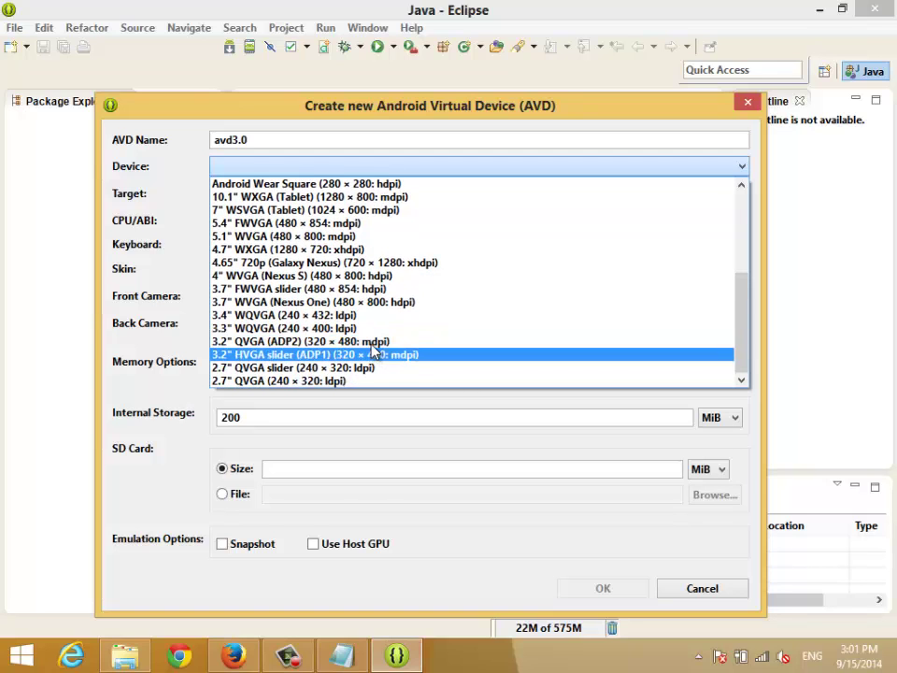
scroll(374, 355, up, 1)
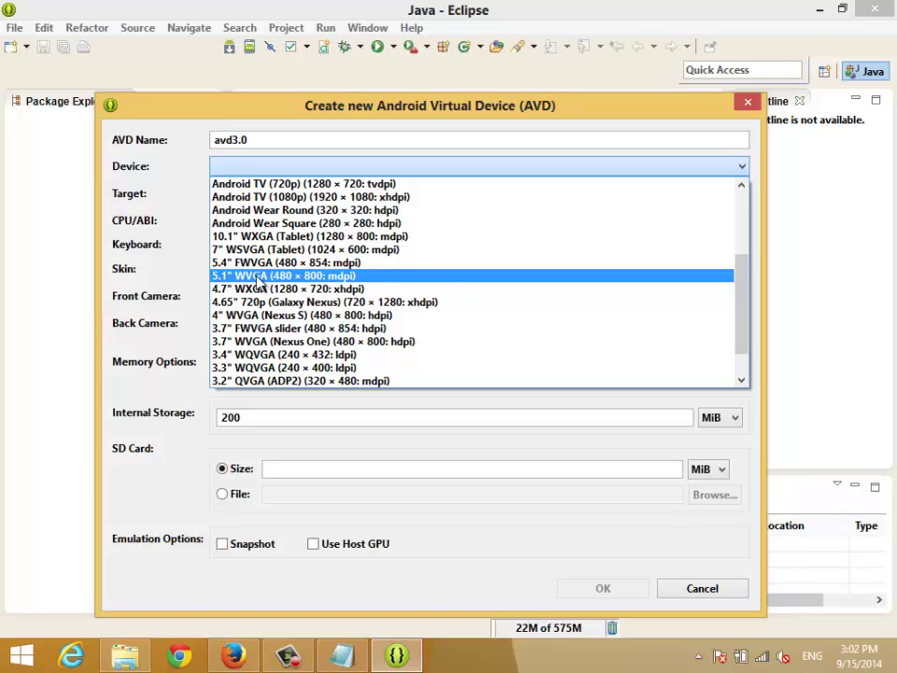
click(355, 276)
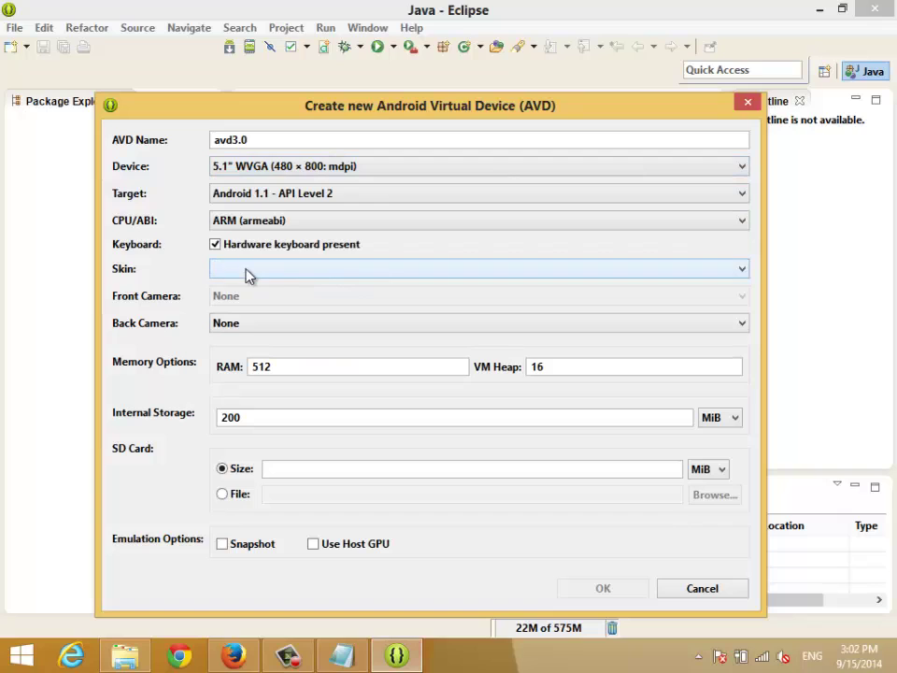
Set the skin to "Skin with dynamic hardware controls" and keep 5.1" WVGA as the device.
click(245, 272)
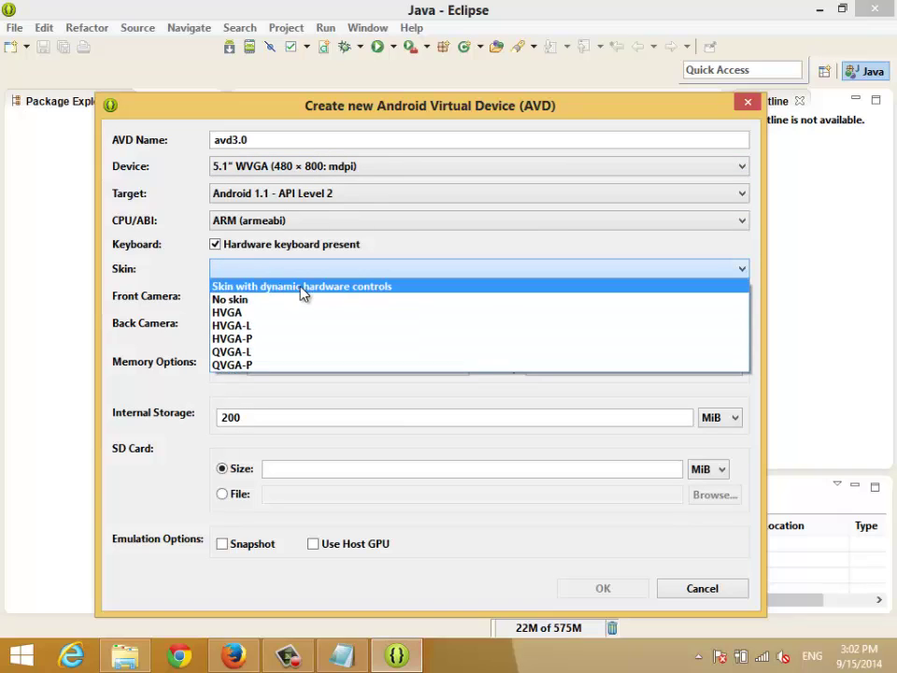
click(338, 290)
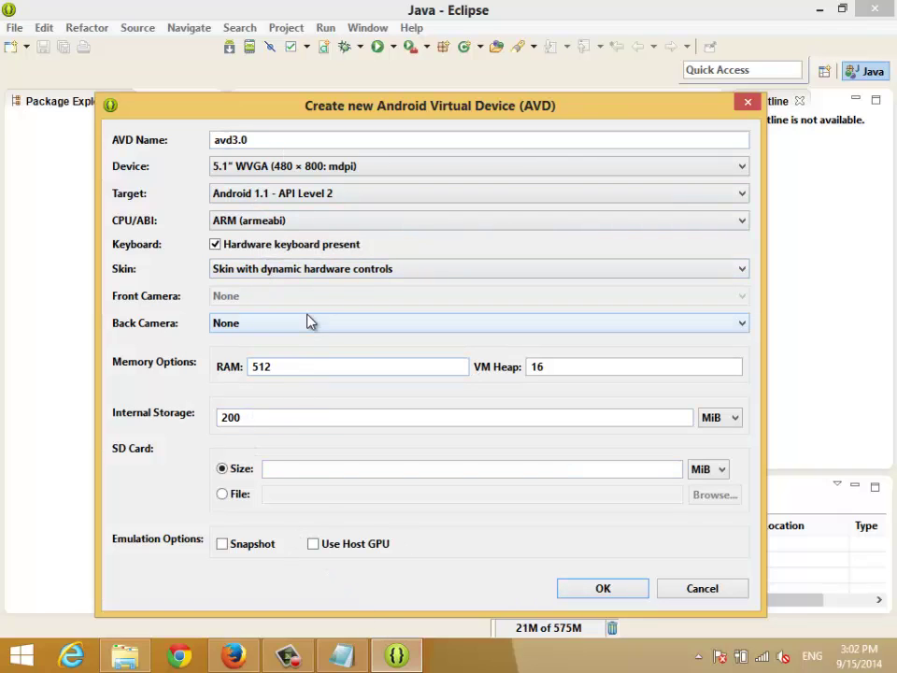
drag(260, 137, 206, 138)
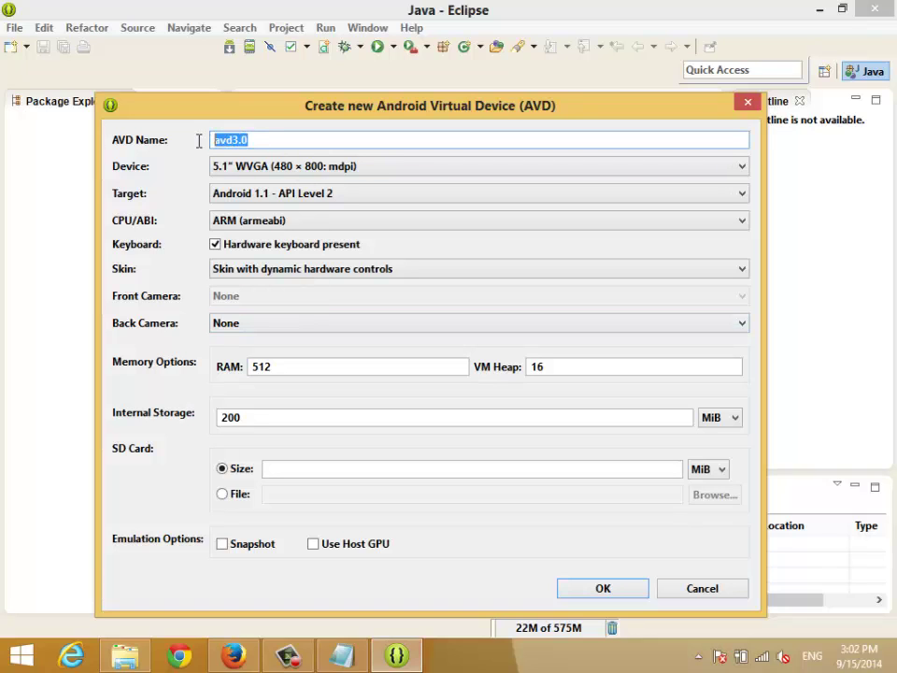
click(243, 166)
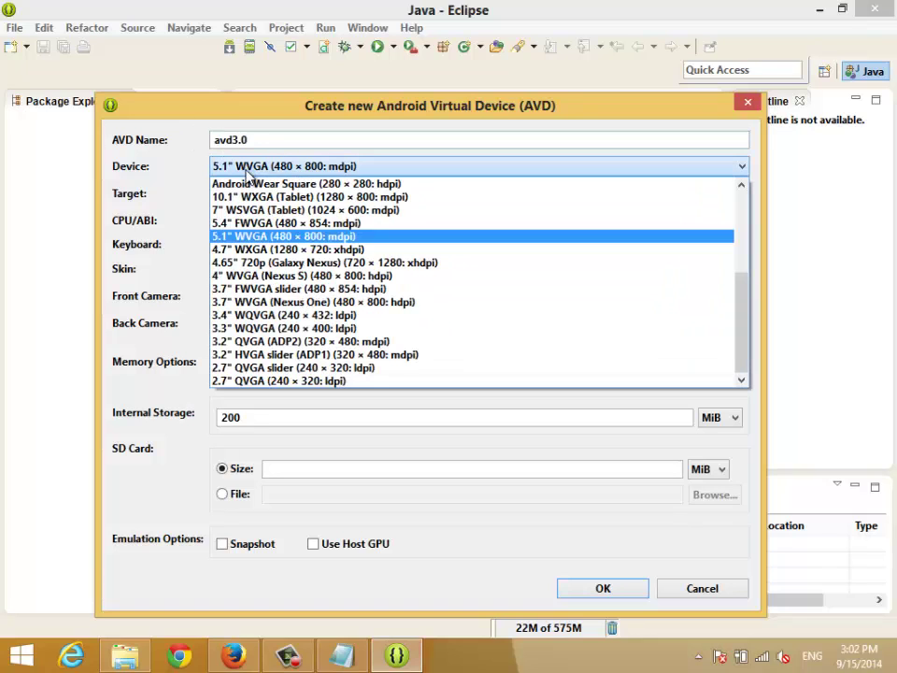
click(347, 238)
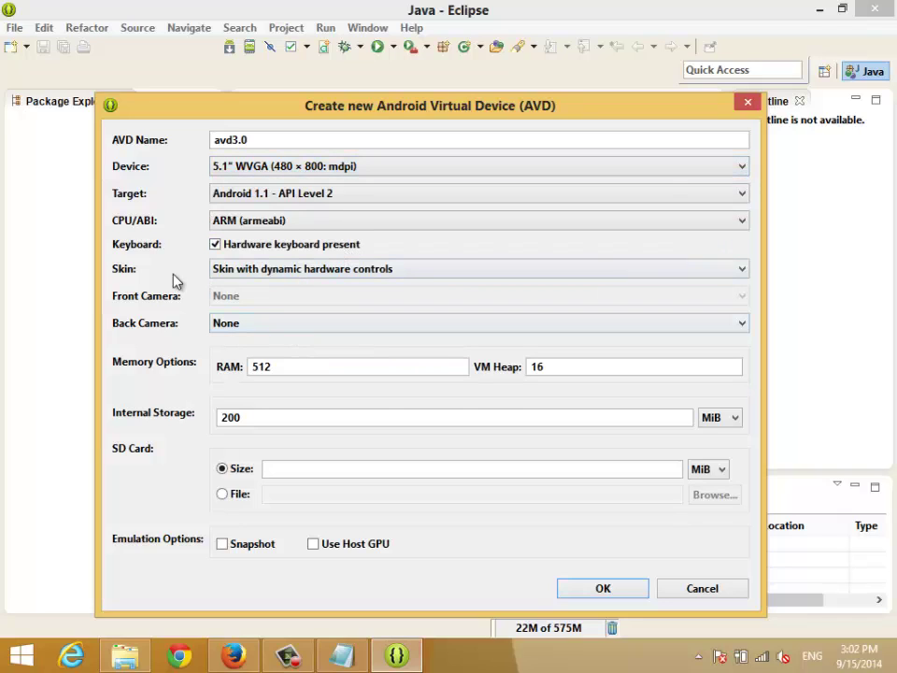
click(244, 273)
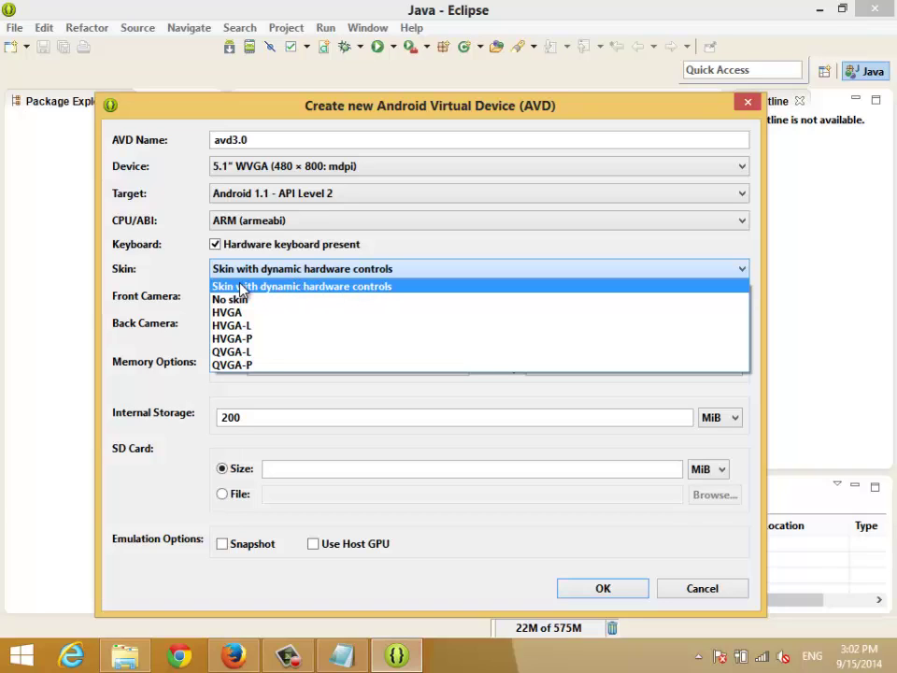
click(240, 287)
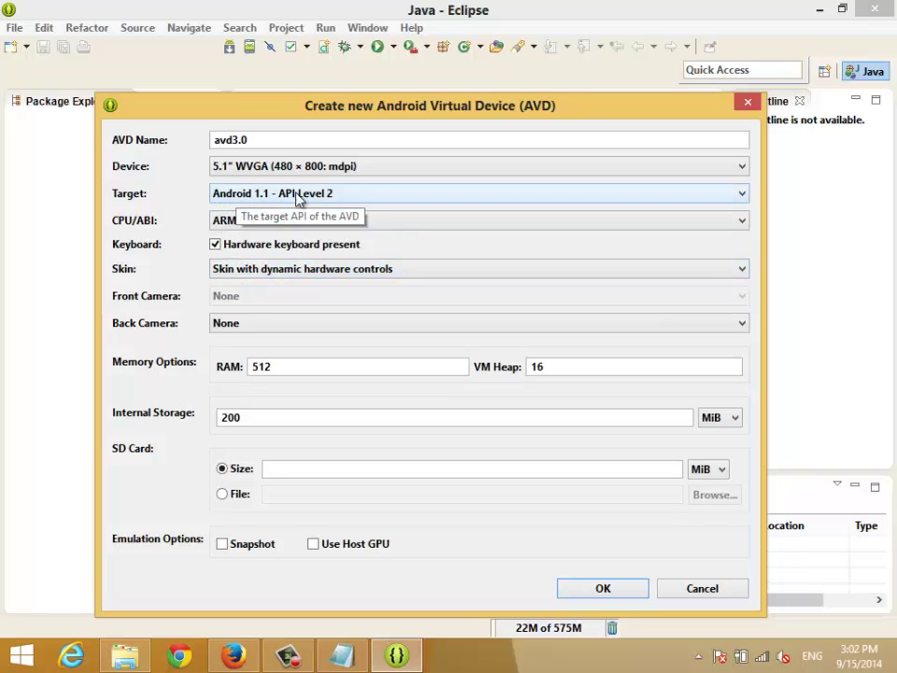
Set the virtual device's target to Android 3.0 - API Level 11.
click(352, 199)
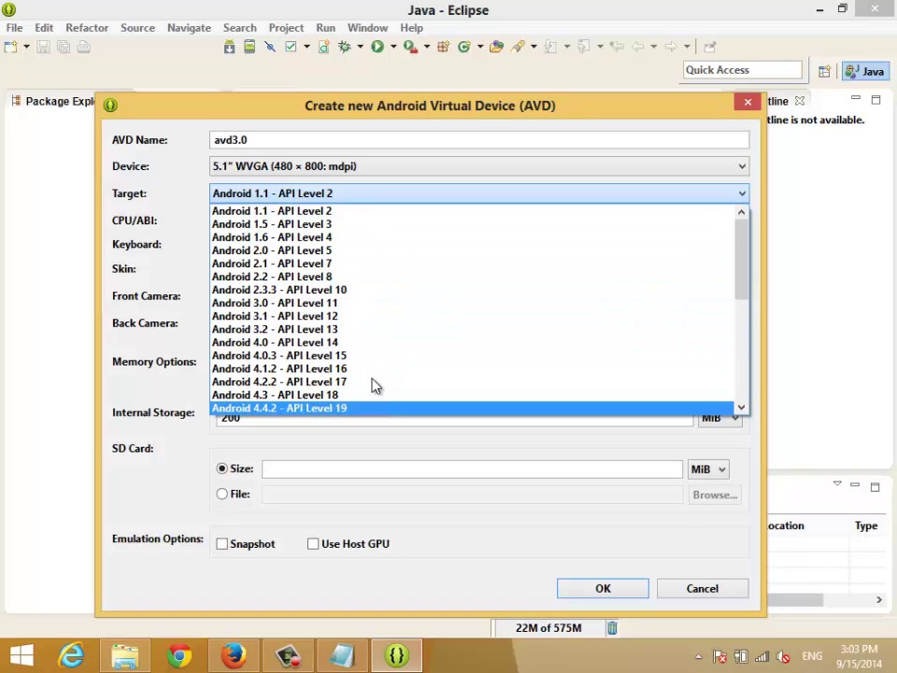
click(293, 309)
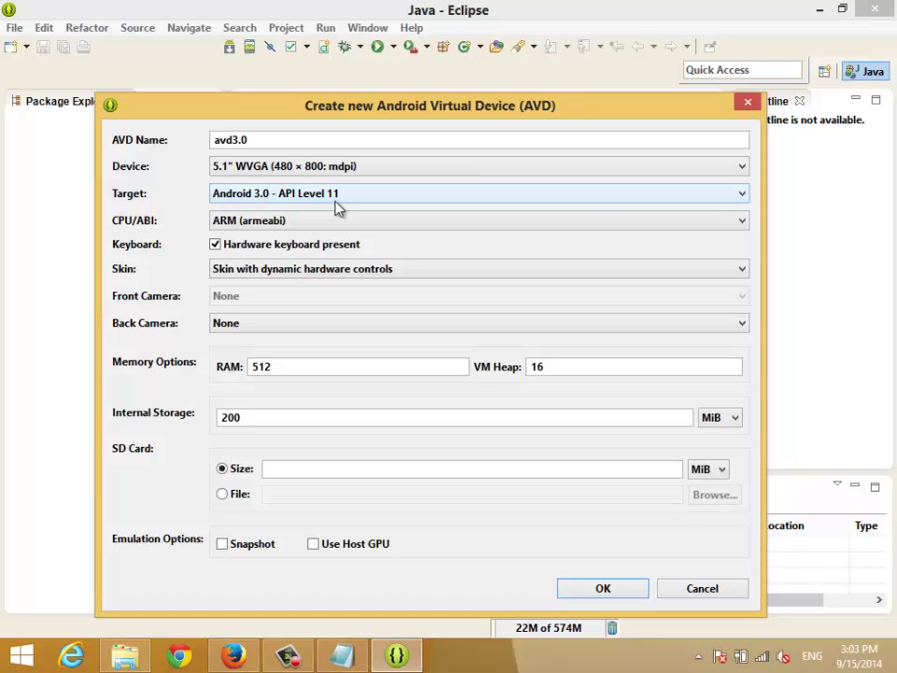
drag(423, 114, 474, 74)
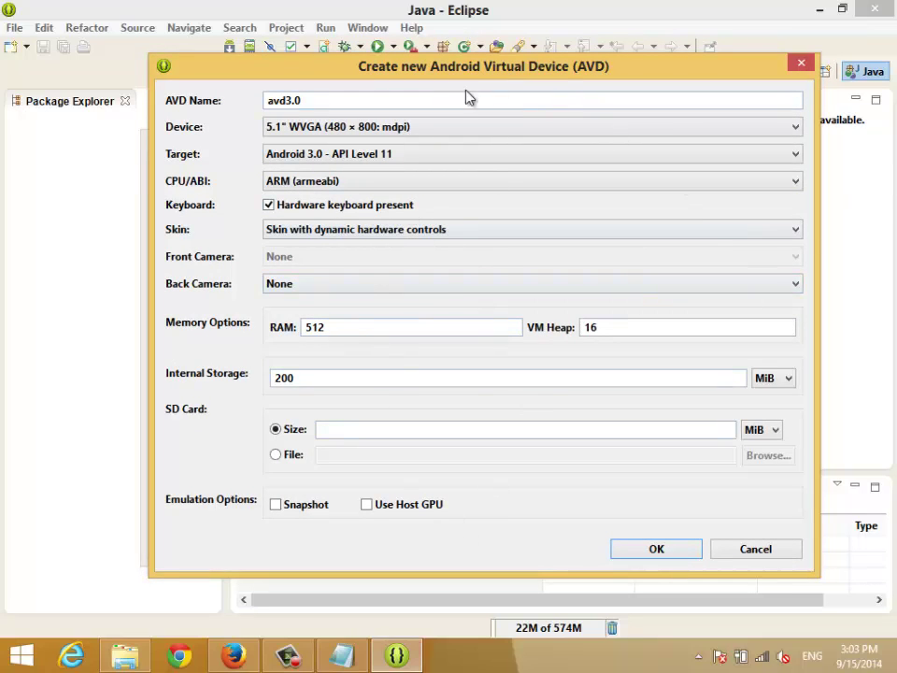
drag(425, 78, 402, 94)
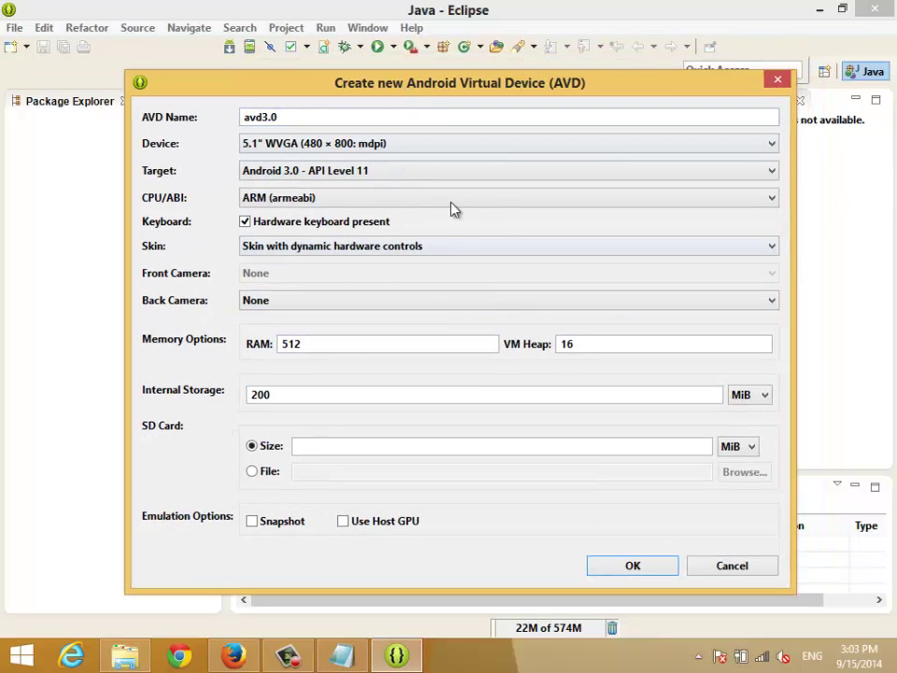
click(337, 177)
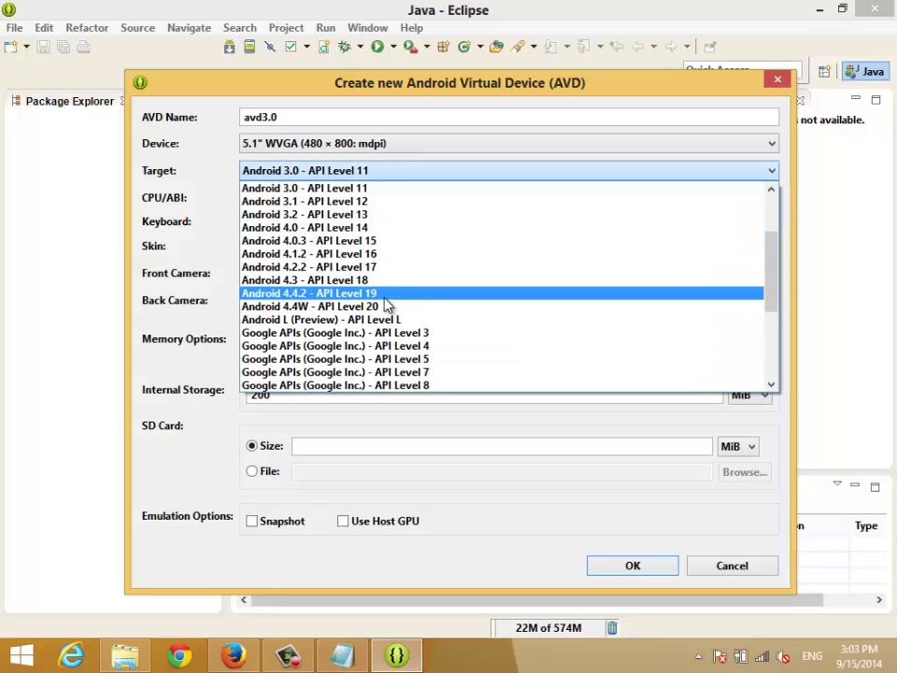
click(356, 190)
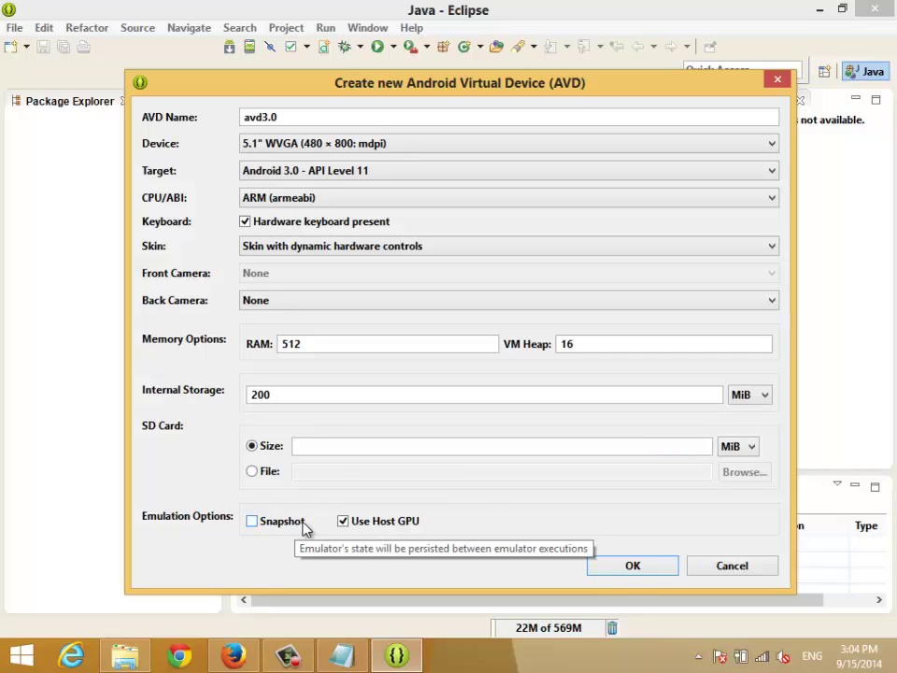
Enable Use Host GPU, set the SD card size to 200 MiB, and create the virtual device.
click(337, 446)
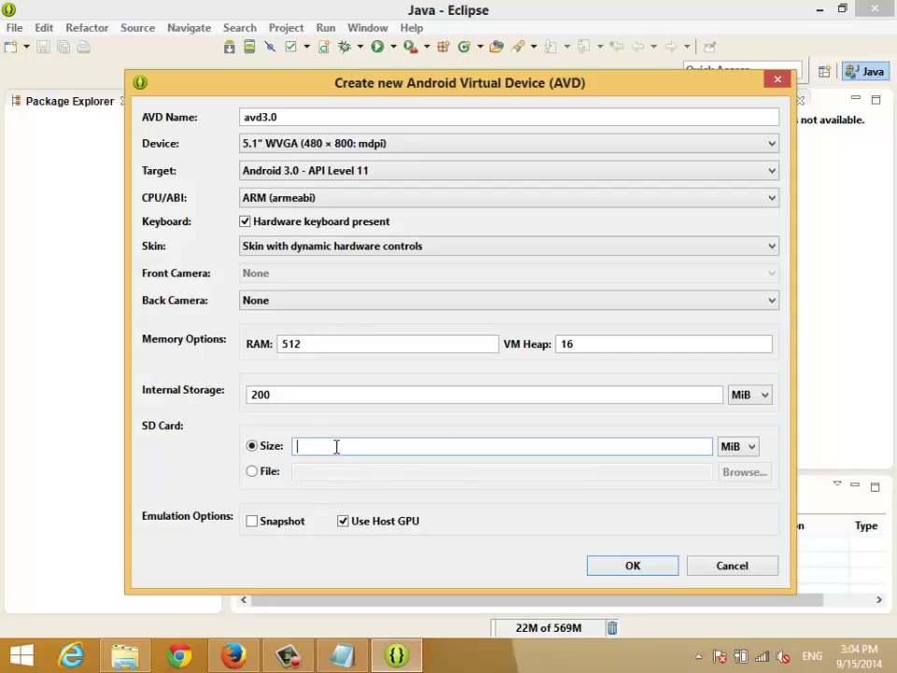
text(200)
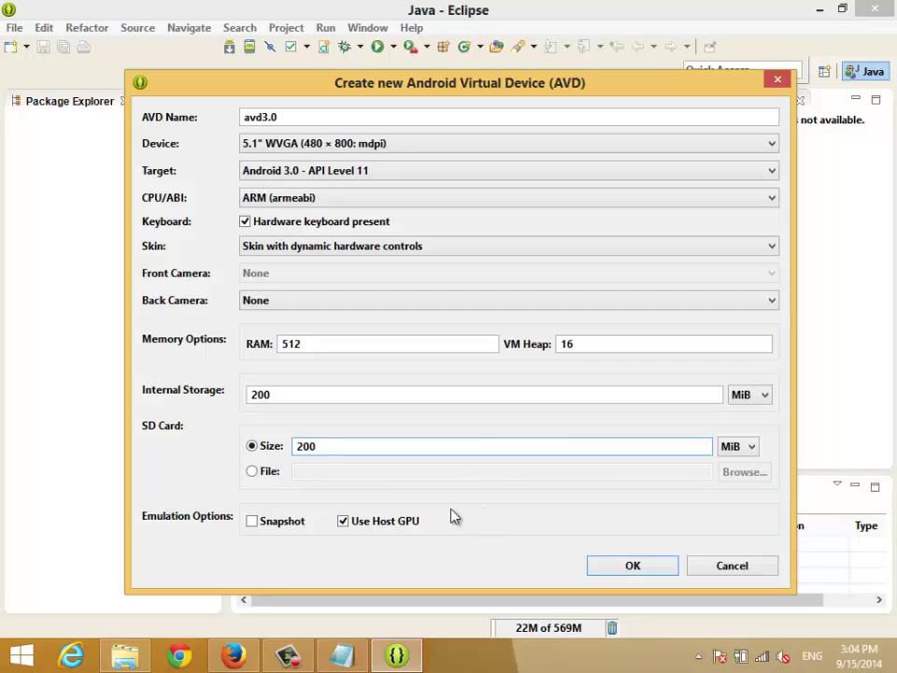
click(632, 566)
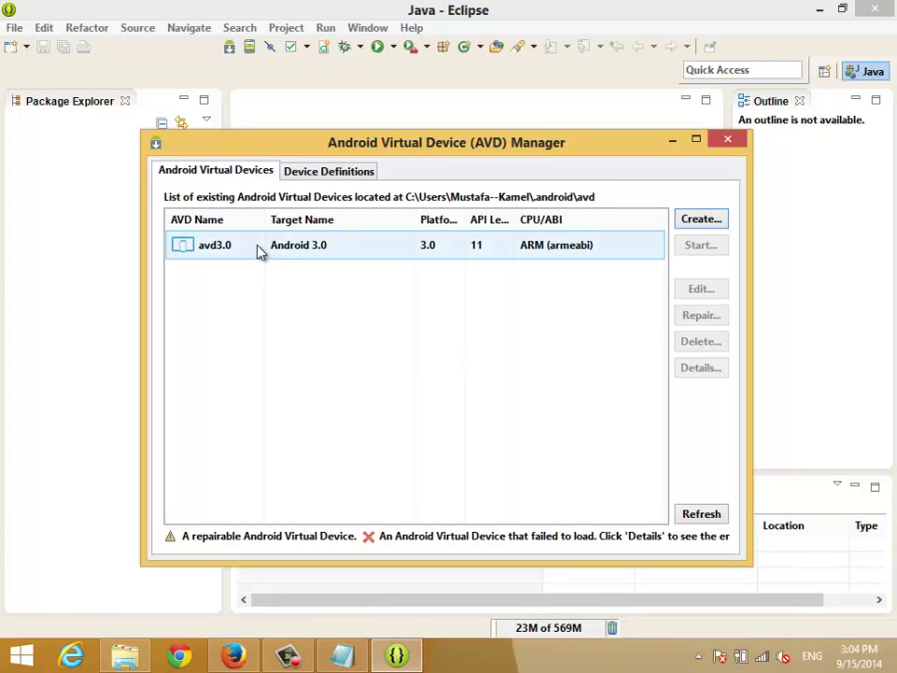
Launch the avd3.0 emulator with the default launch options and close its window during startup.
click(229, 251)
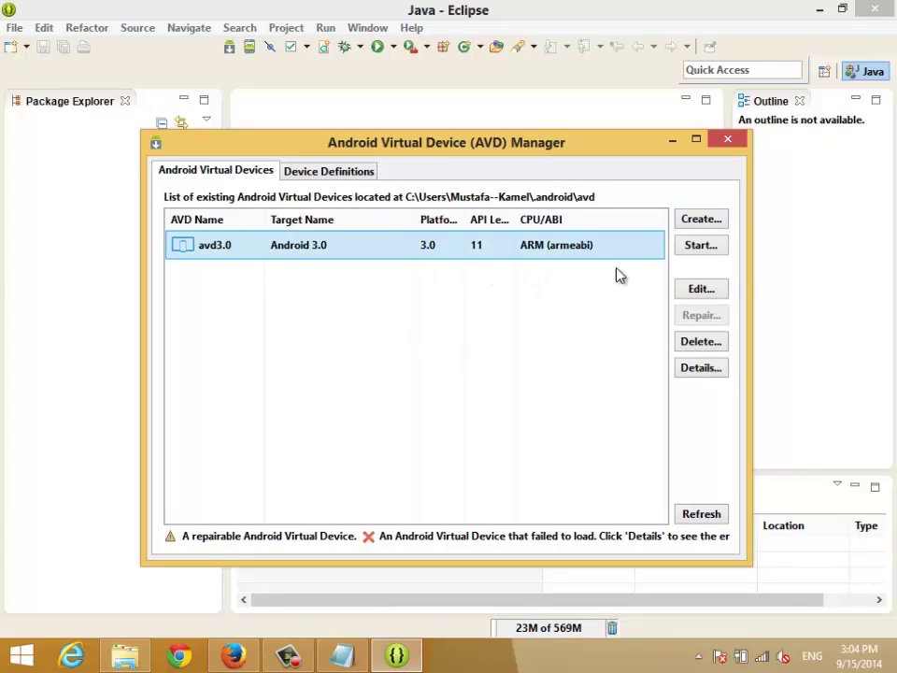
click(699, 246)
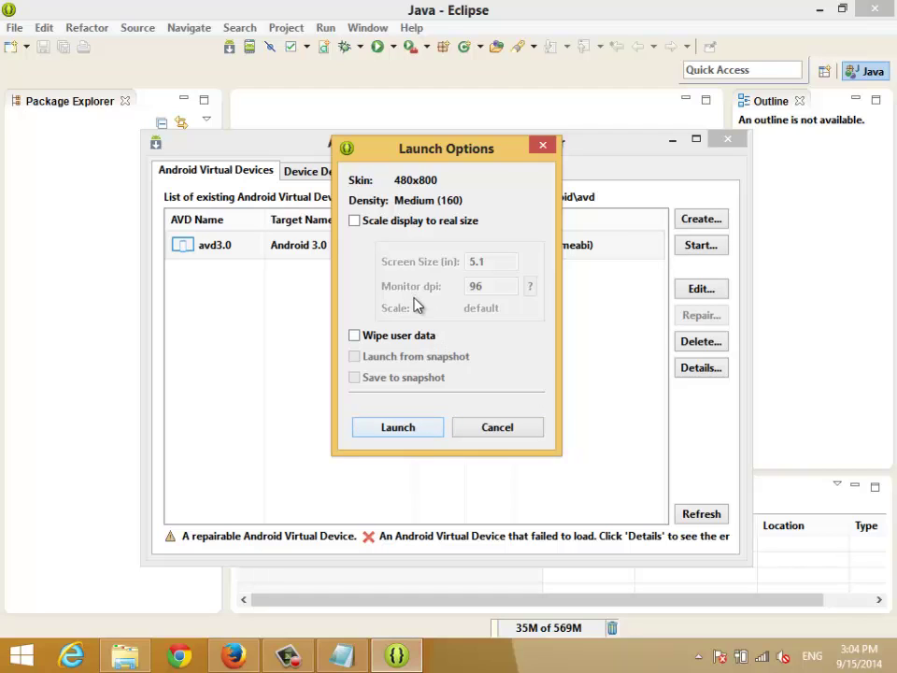
click(430, 426)
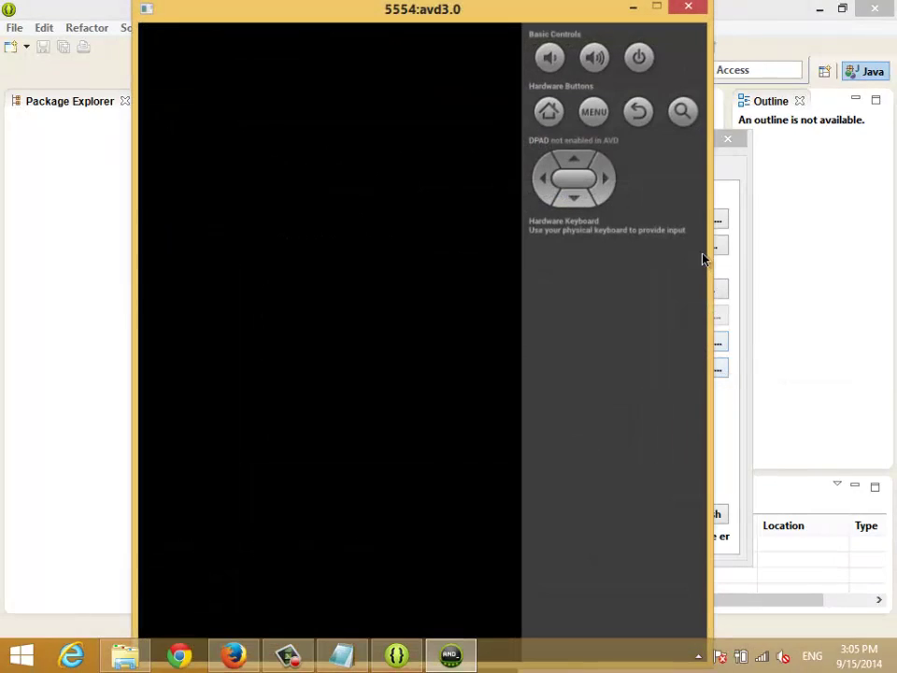
drag(563, 12, 372, 36)
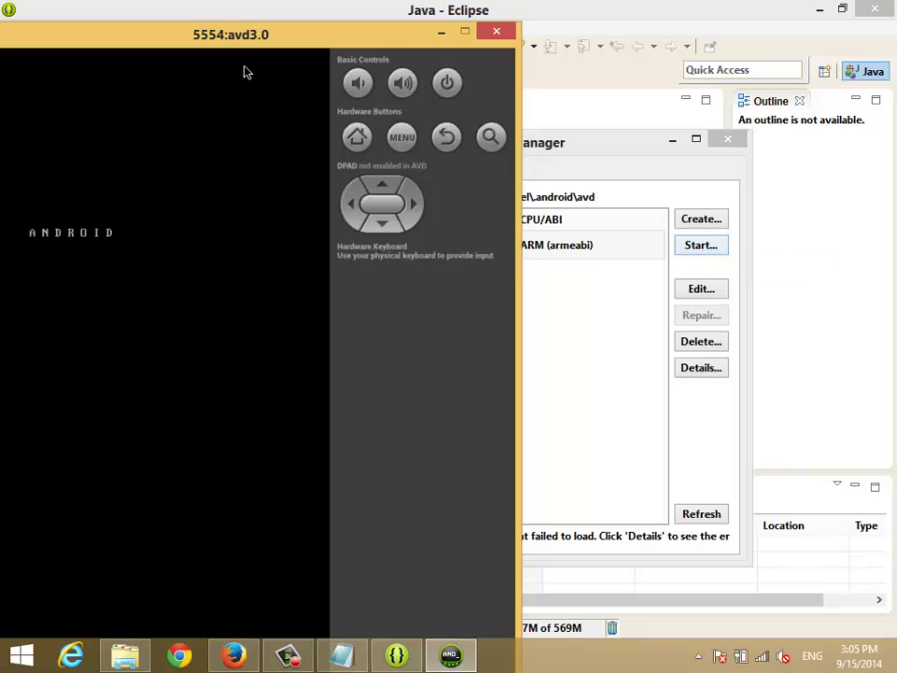
drag(251, 42, 376, 48)
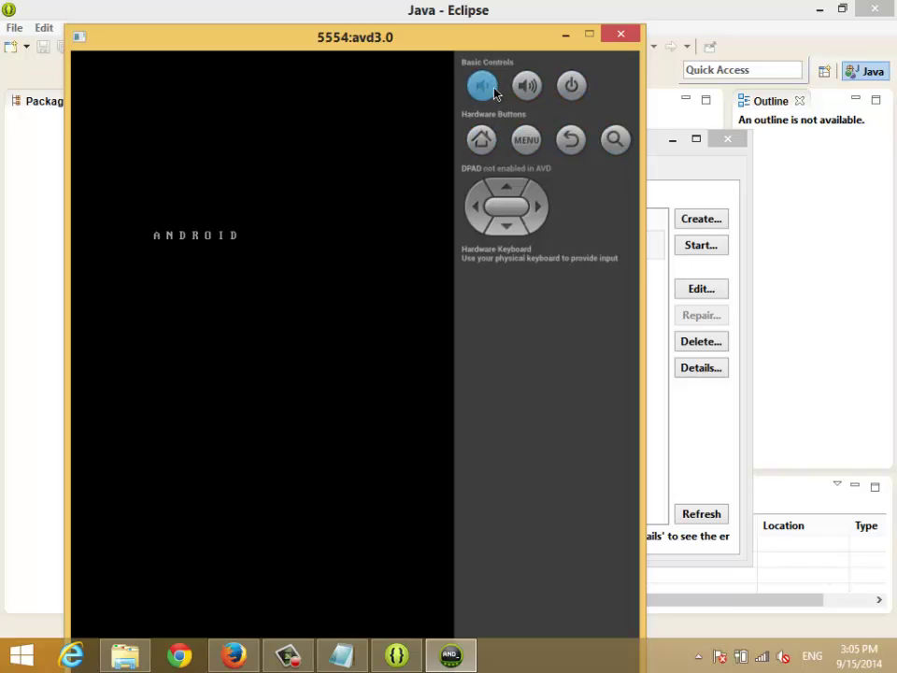
click(620, 37)
Open avd3.0 for editing, review its skin and device choices, and cancel without saving changes.
click(705, 292)
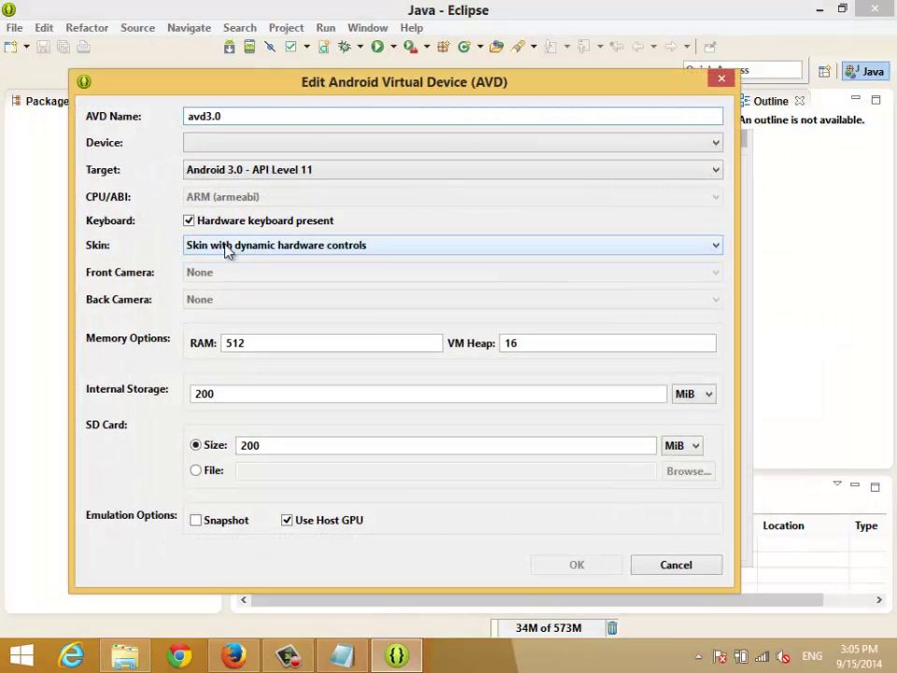
click(274, 247)
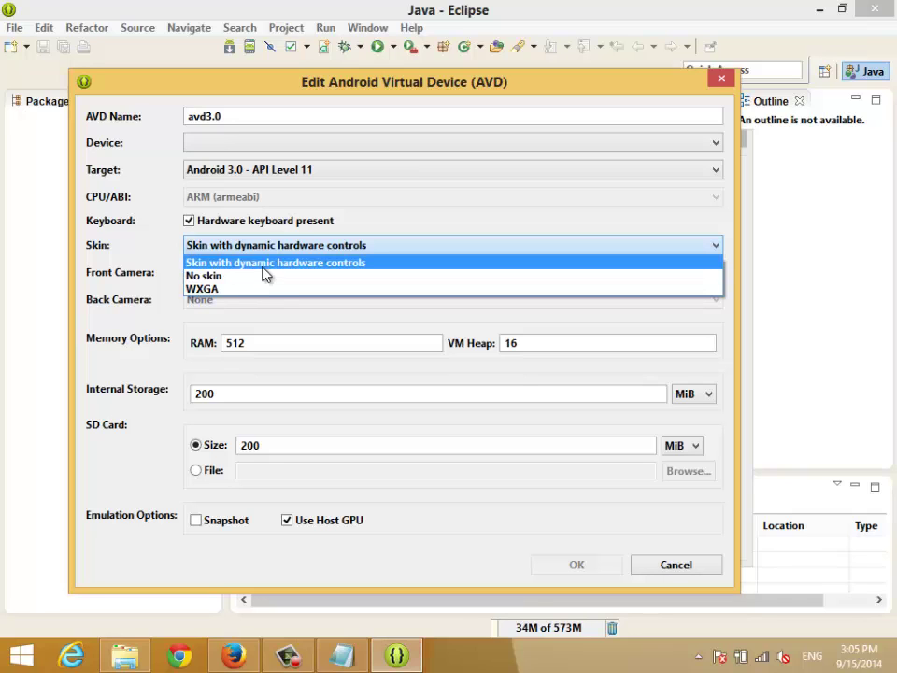
click(263, 265)
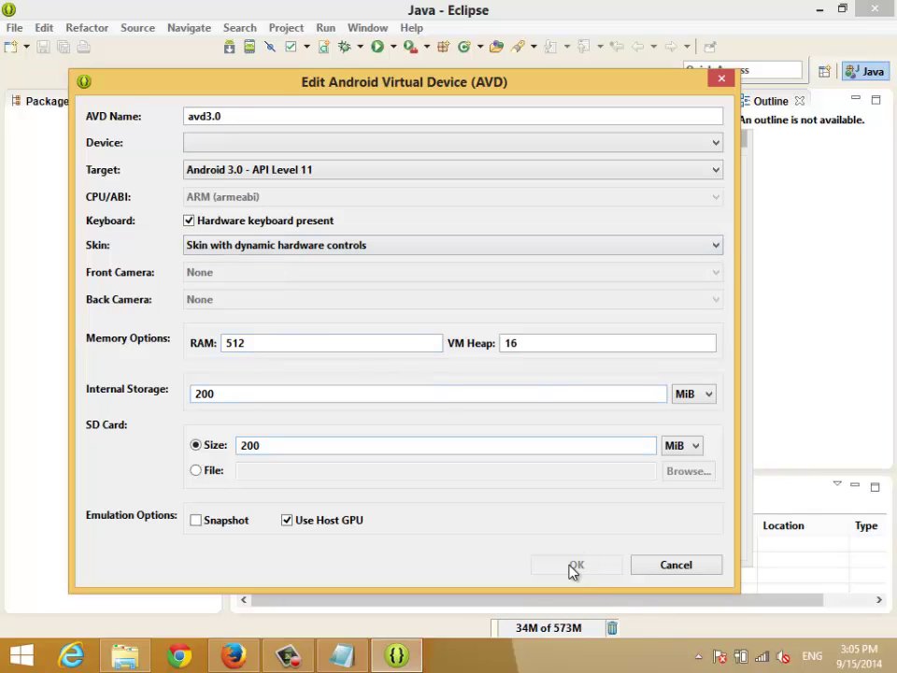
click(278, 143)
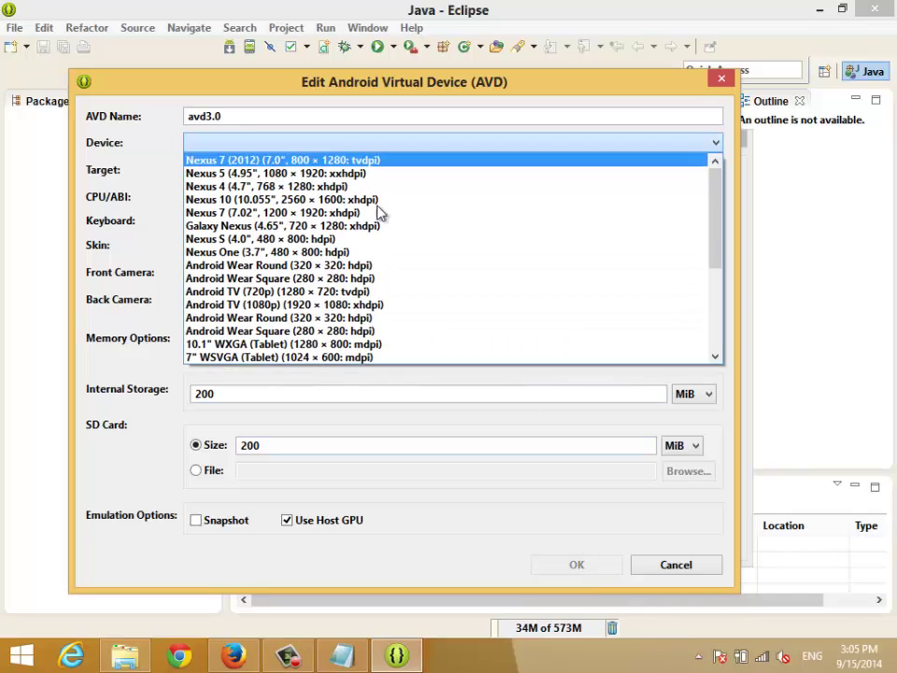
click(667, 568)
click(667, 568)
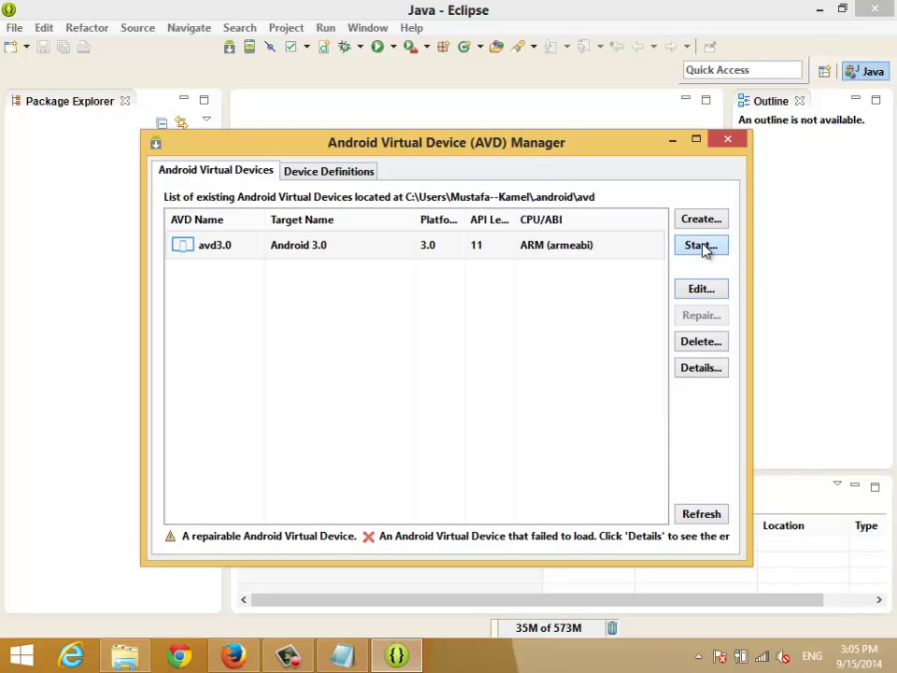
Launch avd3.0 scaled to real size with a 4.5-inch screen, and close the emulator and its progress window during startup.
click(701, 245)
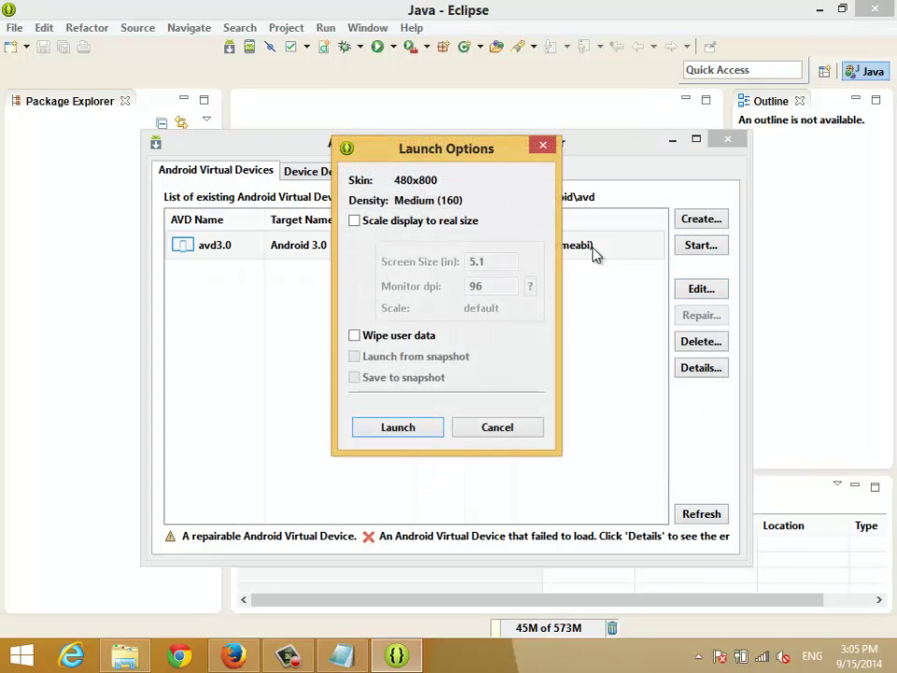
click(396, 224)
drag(495, 260, 426, 259)
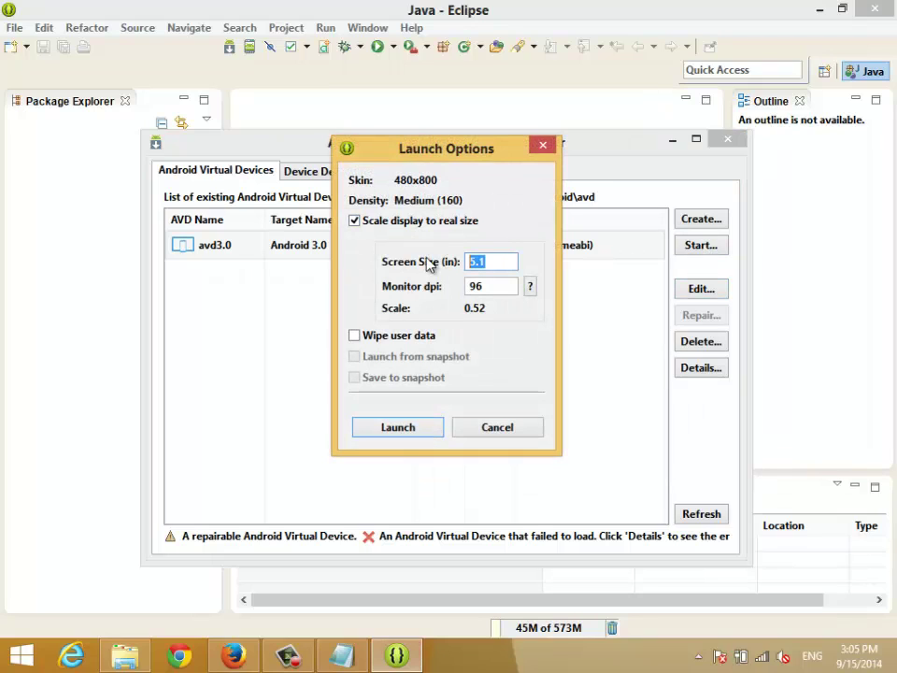
text(7)
drag(482, 265, 454, 272)
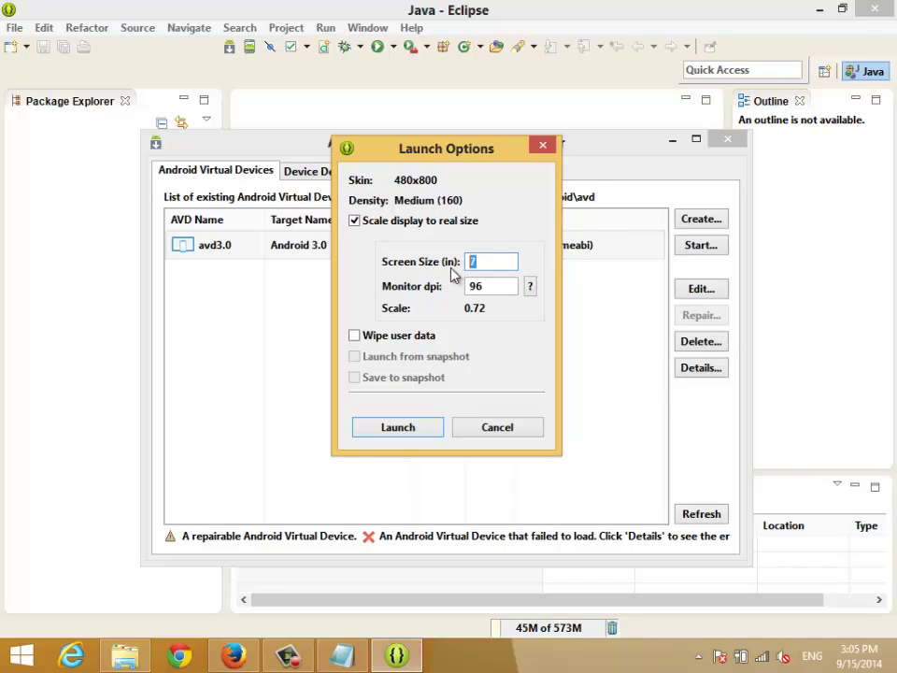
text(4.5)
click(408, 430)
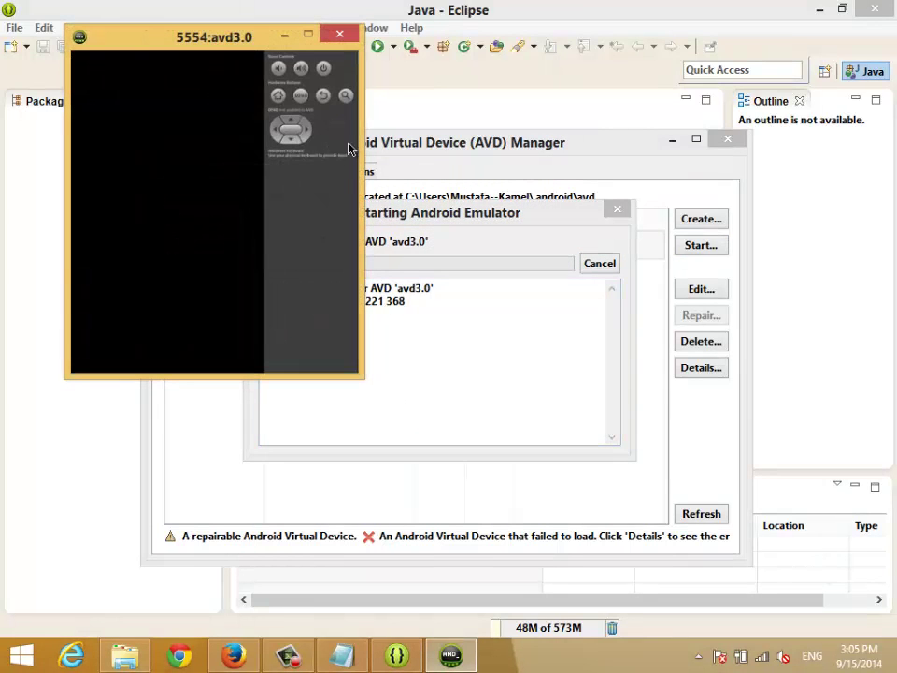
click(340, 34)
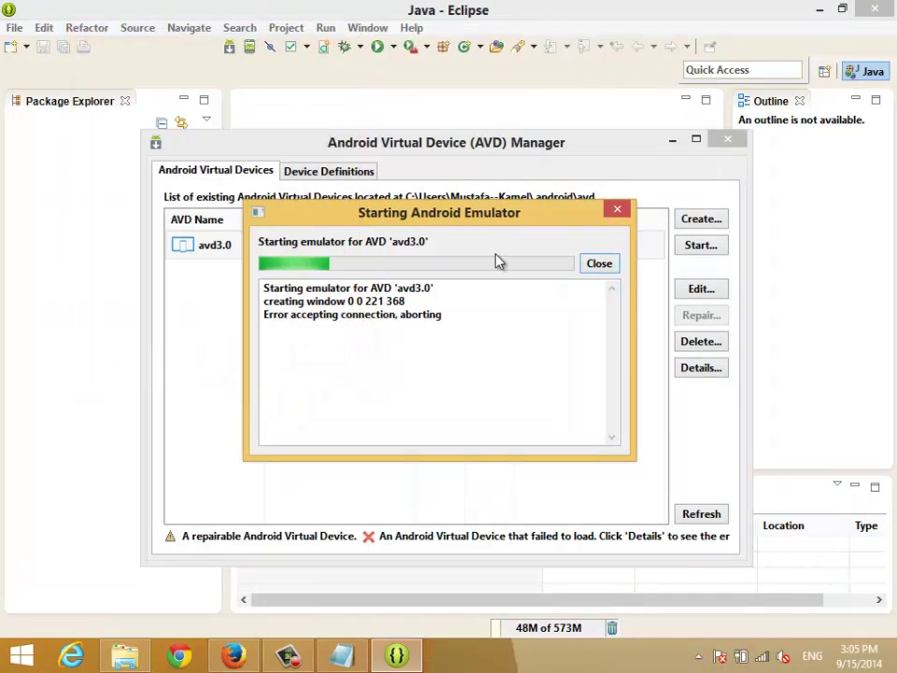
click(618, 212)
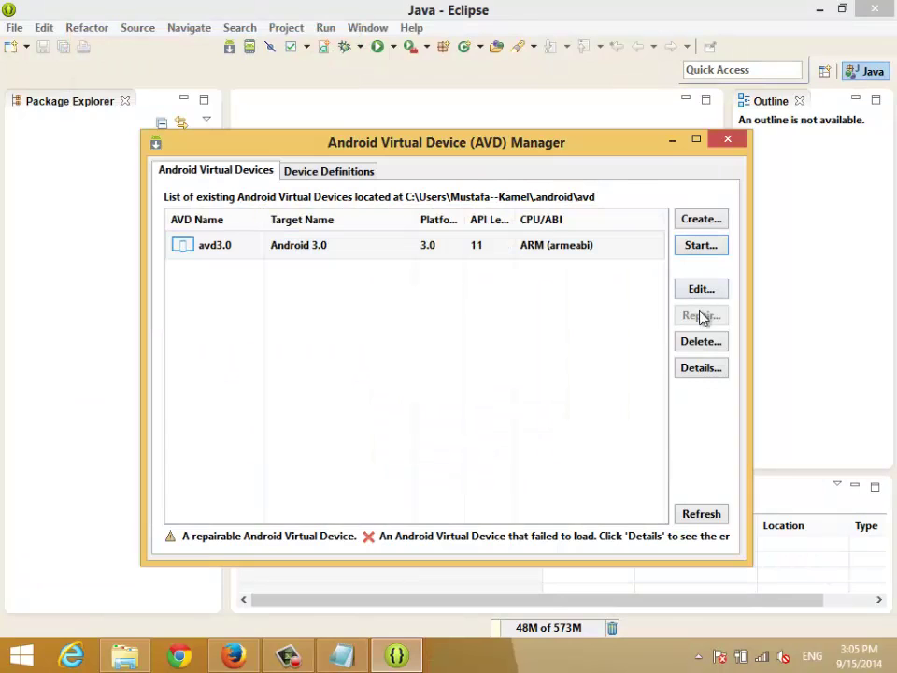
Relaunch avd3.0 with the screen size set to 7 inches, and close the AVD Manager.
click(712, 249)
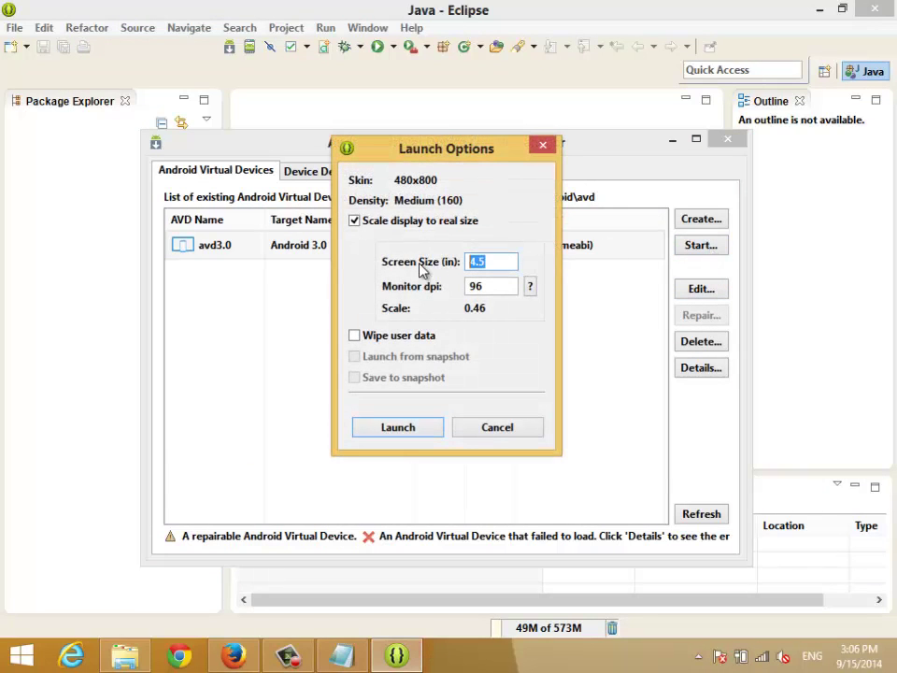
text(7)
click(407, 426)
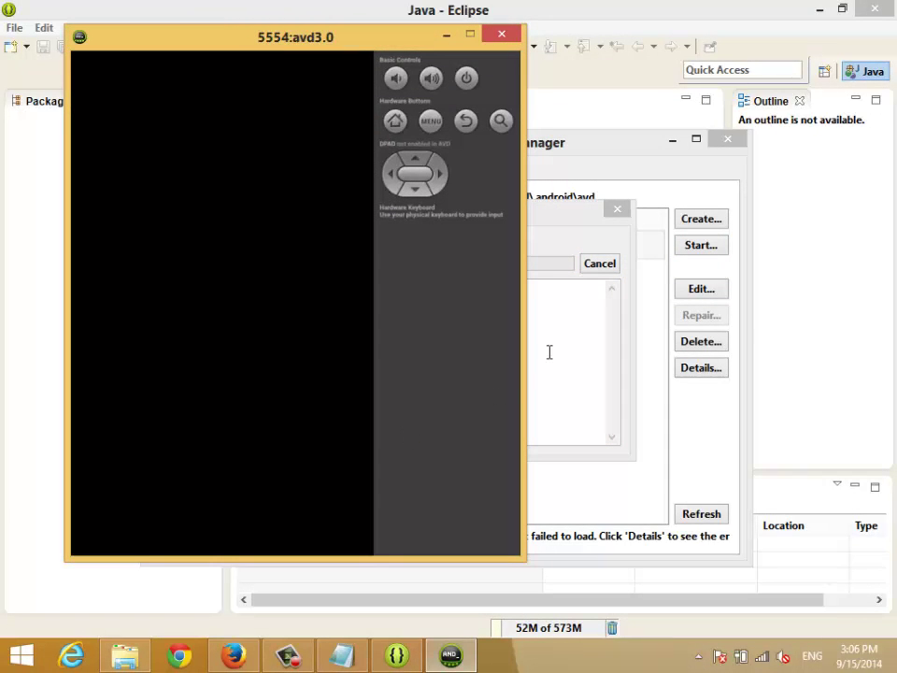
click(728, 139)
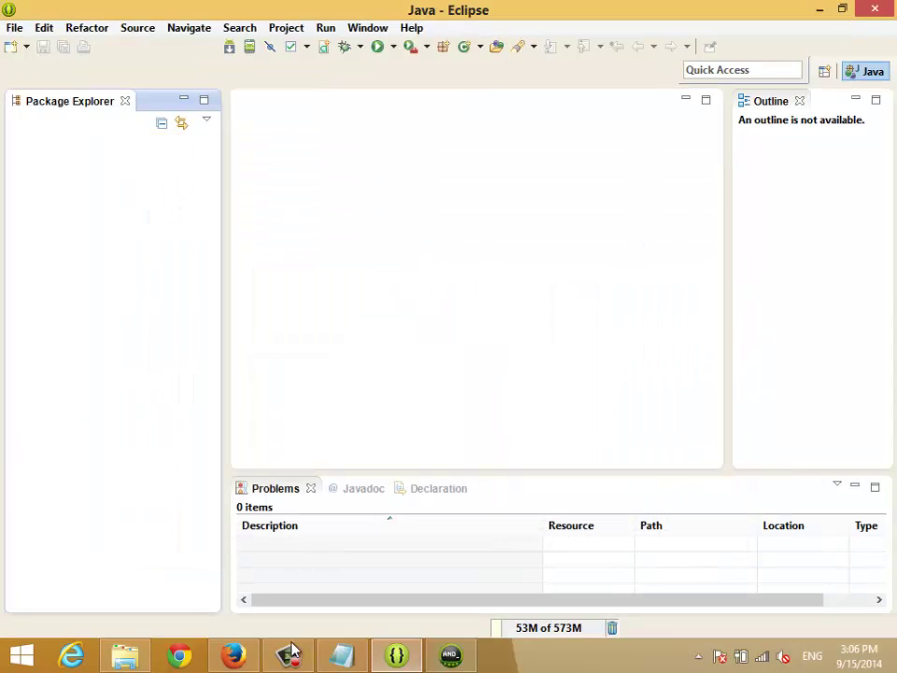
Bring up the avd3.0 emulator, view its application list, and return to Eclipse.
click(455, 656)
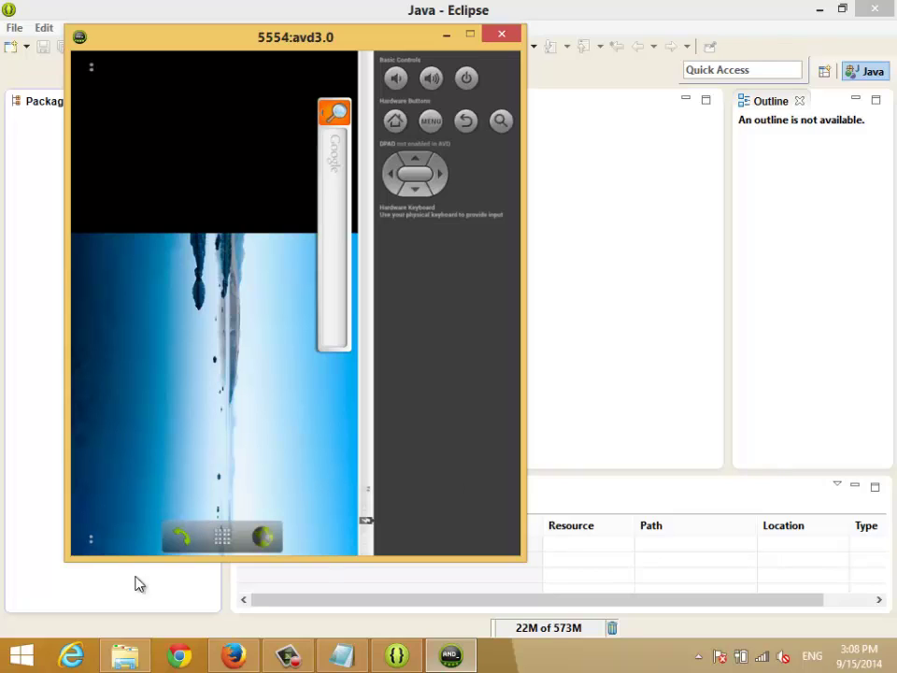
click(222, 542)
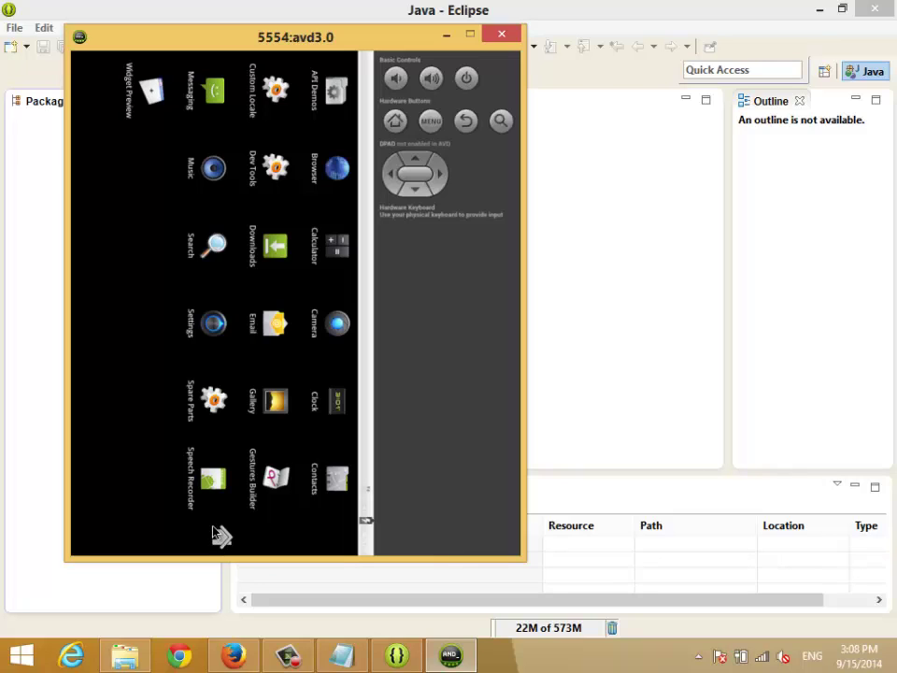
click(622, 265)
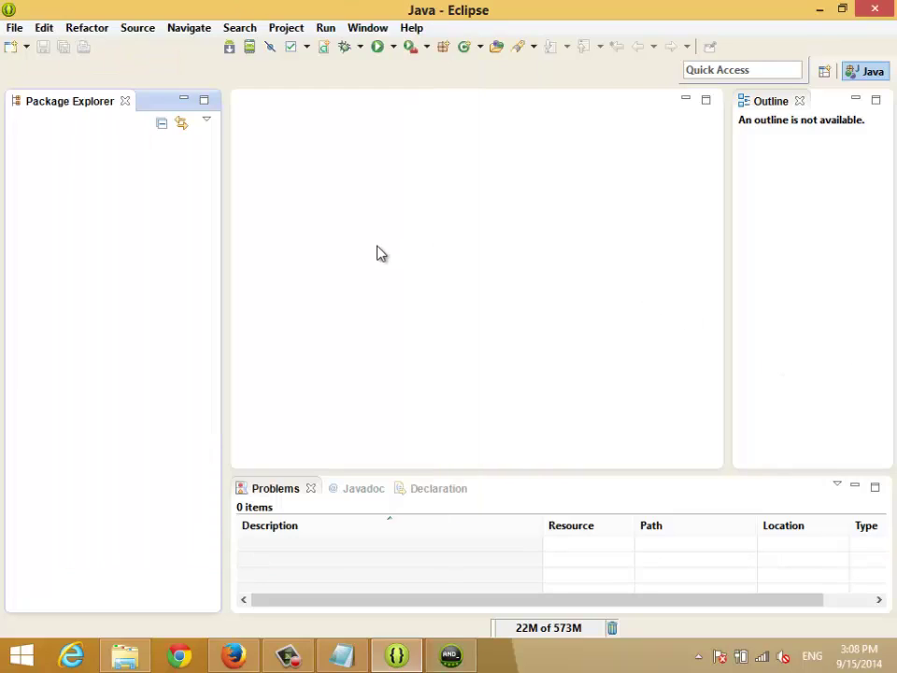
Start a new Android Application Project from the Package Explorer.
right_click(115, 179)
mouse_move(152, 192)
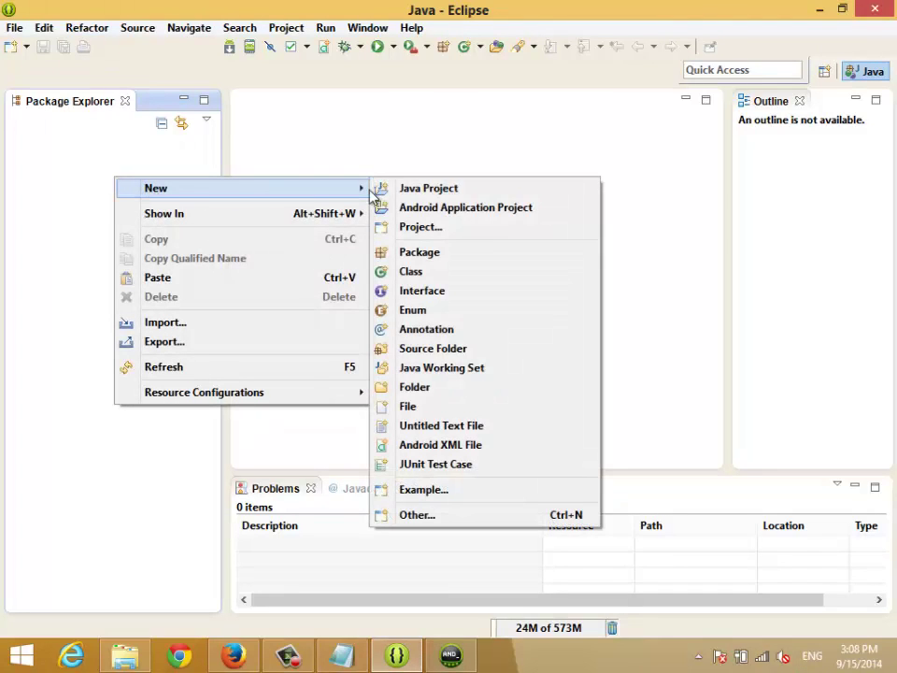
click(448, 210)
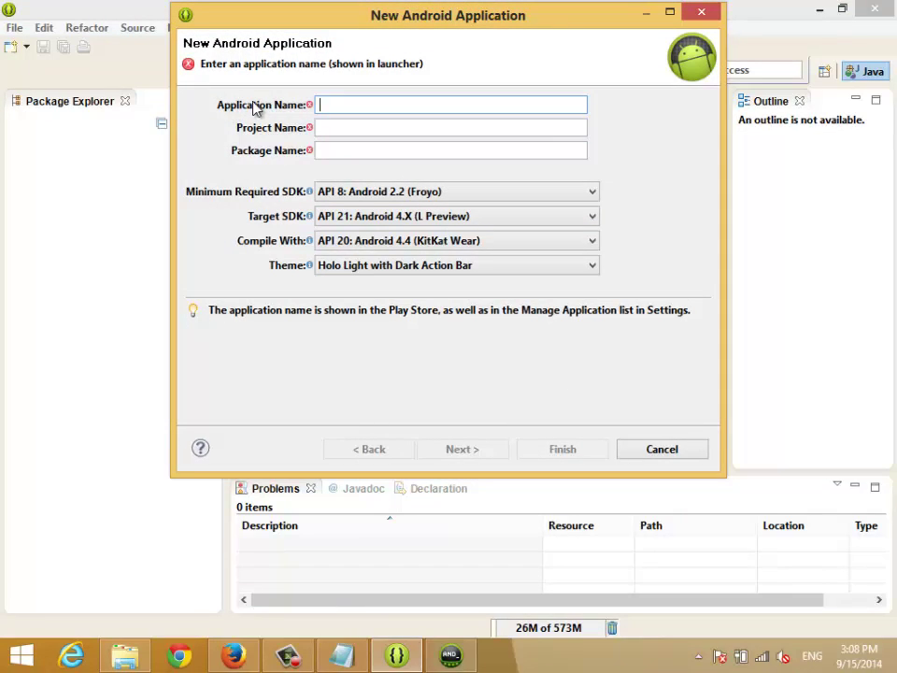
Examine the emulator's home screen and installed applications, and return to the New Android Application wizard.
click(471, 660)
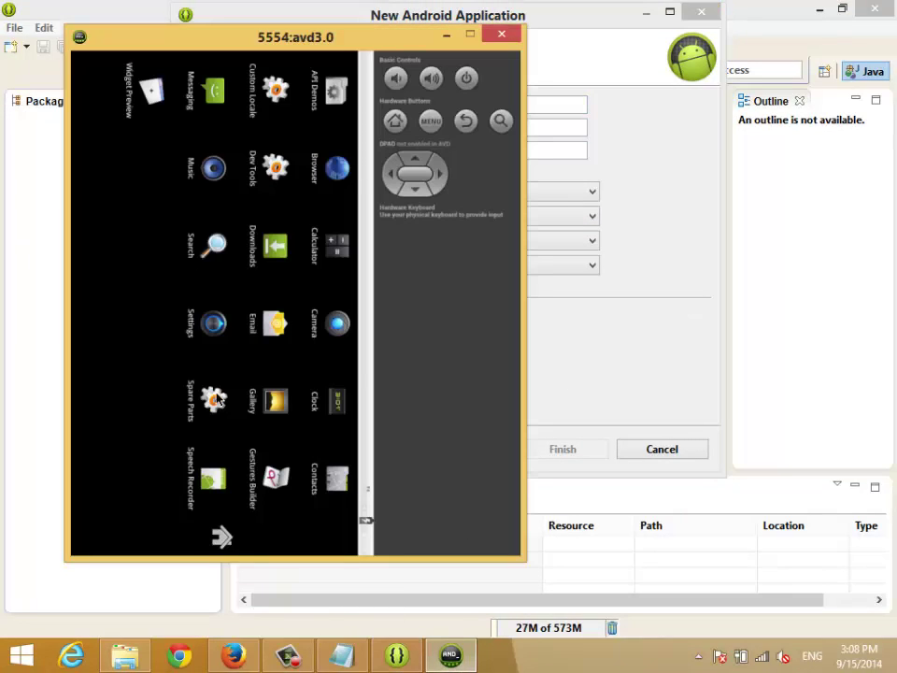
click(465, 121)
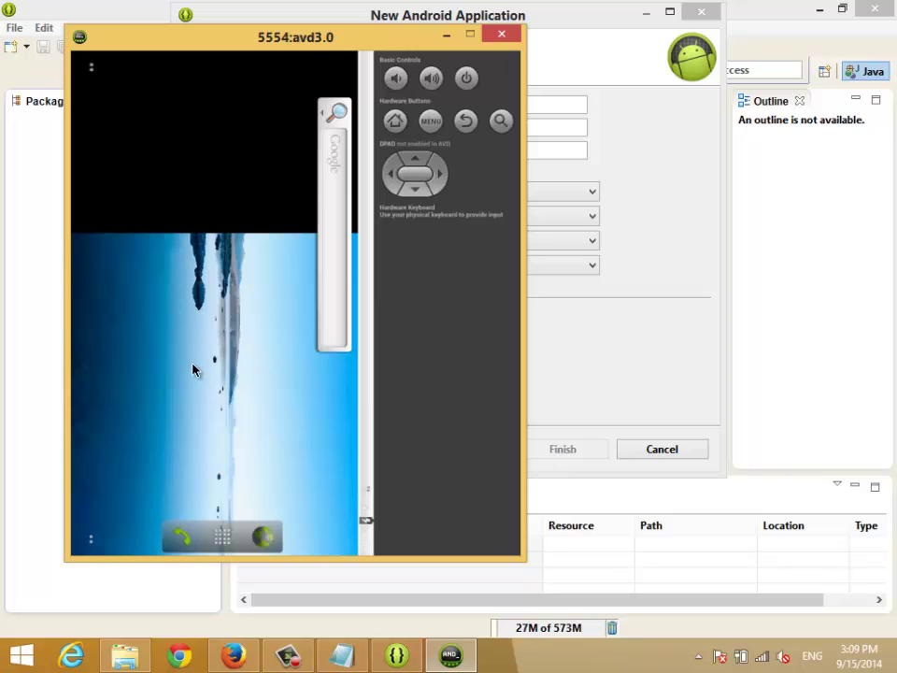
click(224, 540)
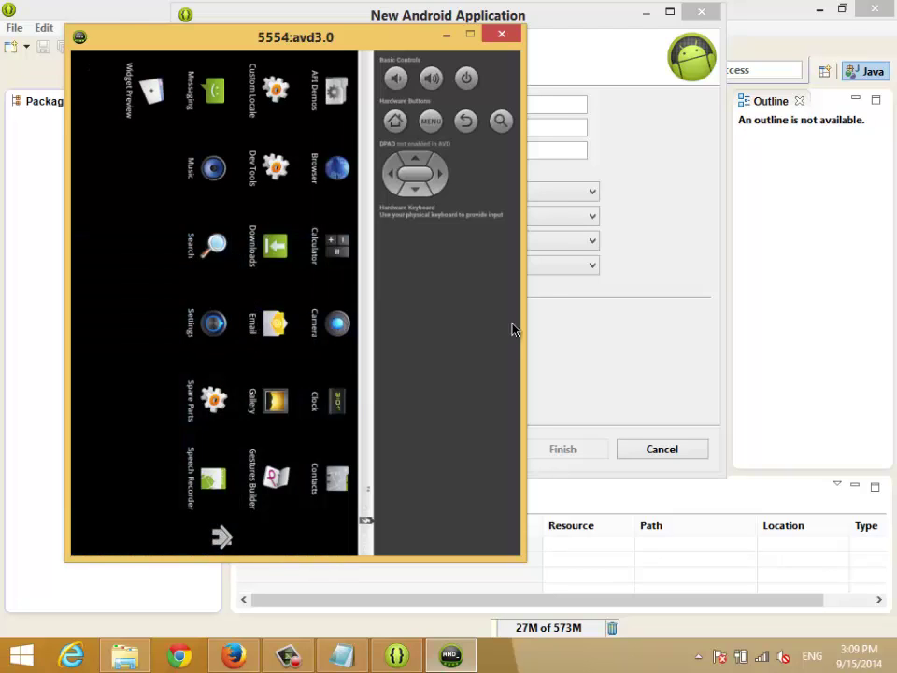
click(568, 352)
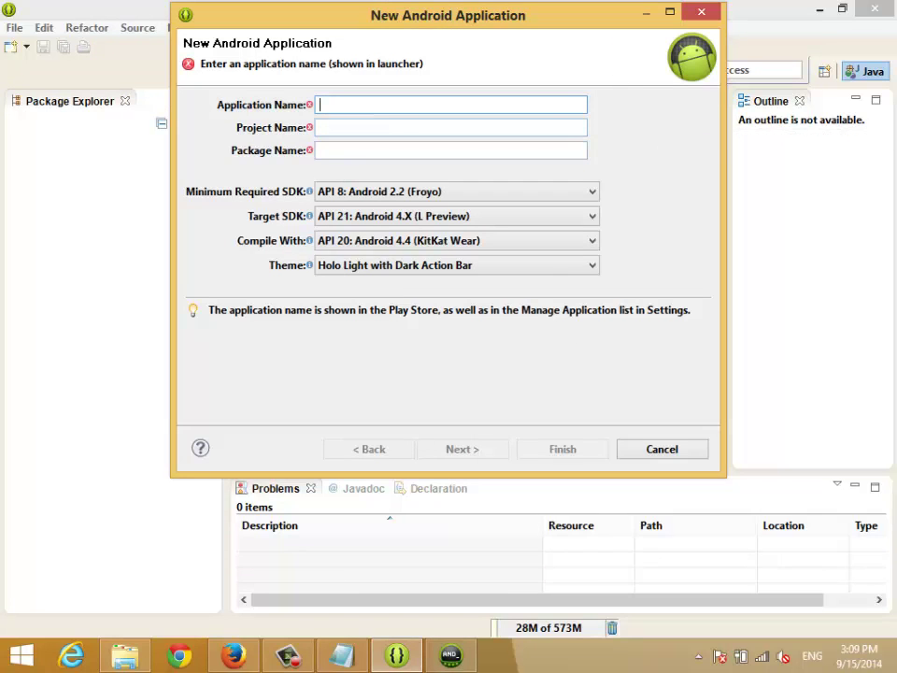
Name the new application Day 11, keeping Day11 as the project name.
mouse_move(896, 0)
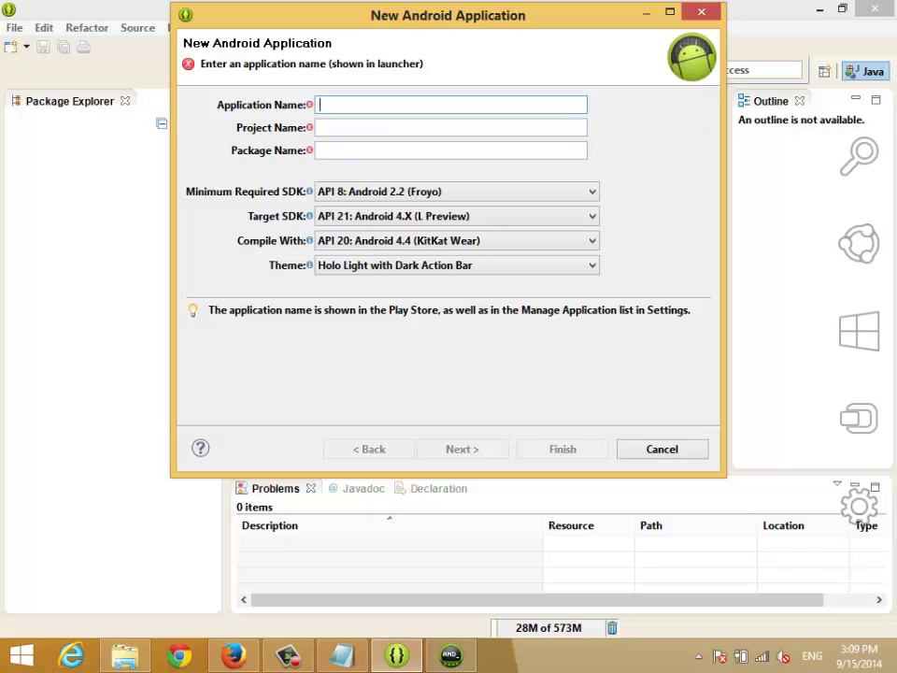
text(Day)
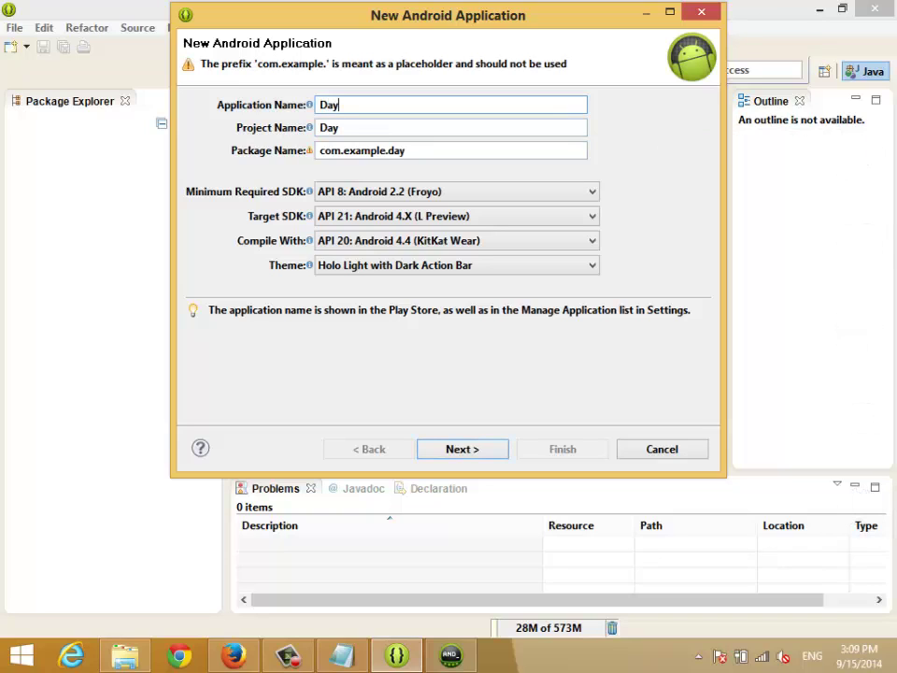
text(11)
click(341, 105)
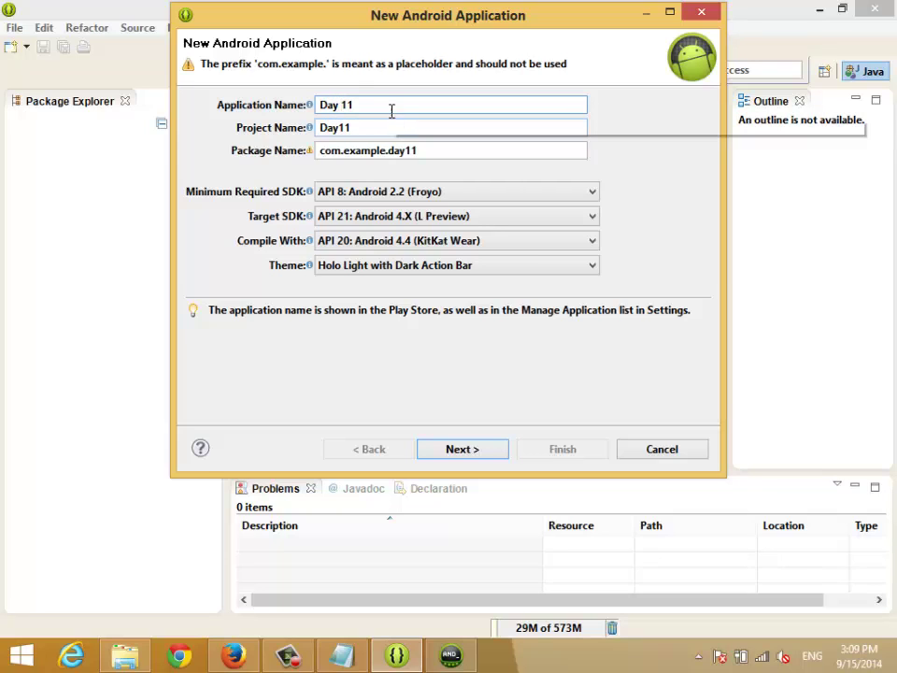
drag(319, 127, 359, 128)
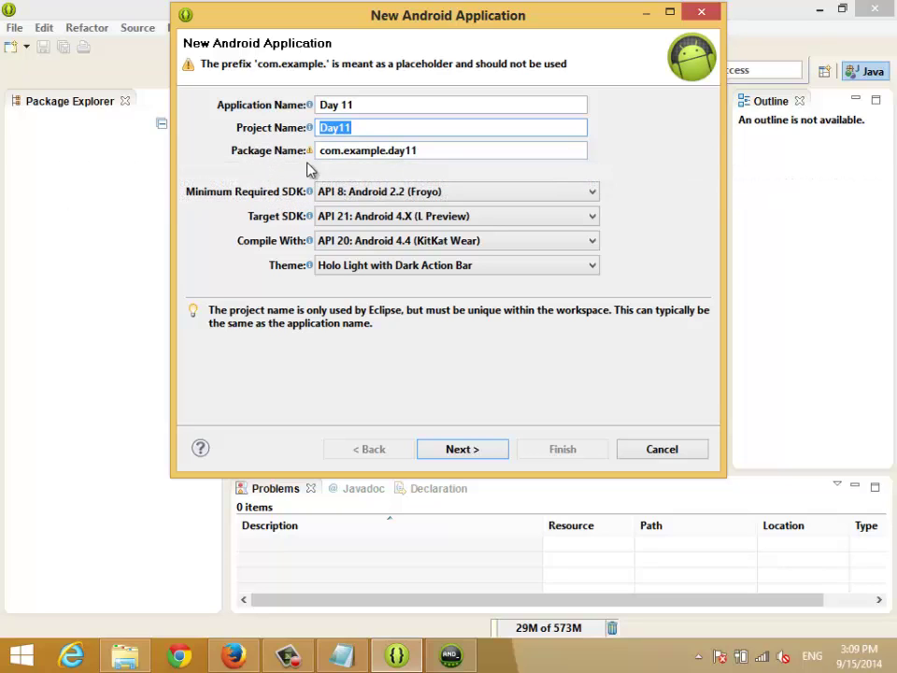
click(290, 657)
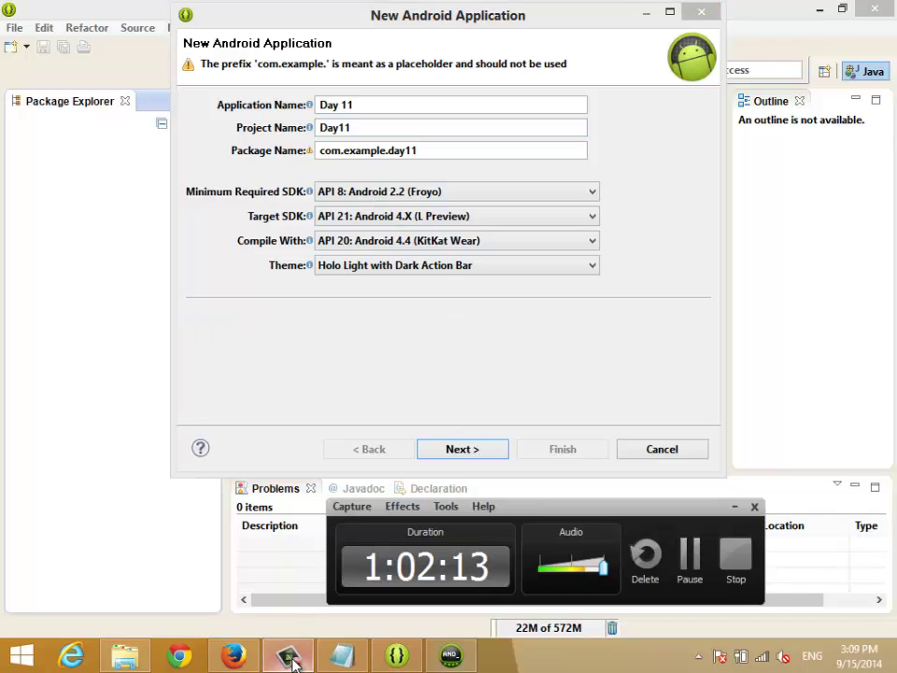
click(290, 657)
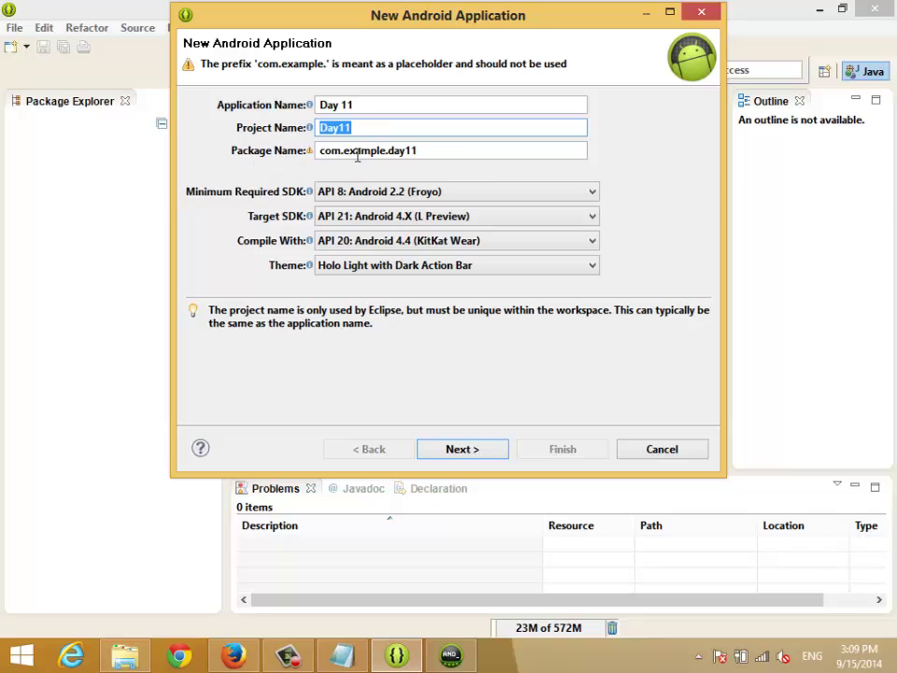
Replace the new application's package name with com.amit.day11.
click(427, 154)
drag(427, 154, 304, 148)
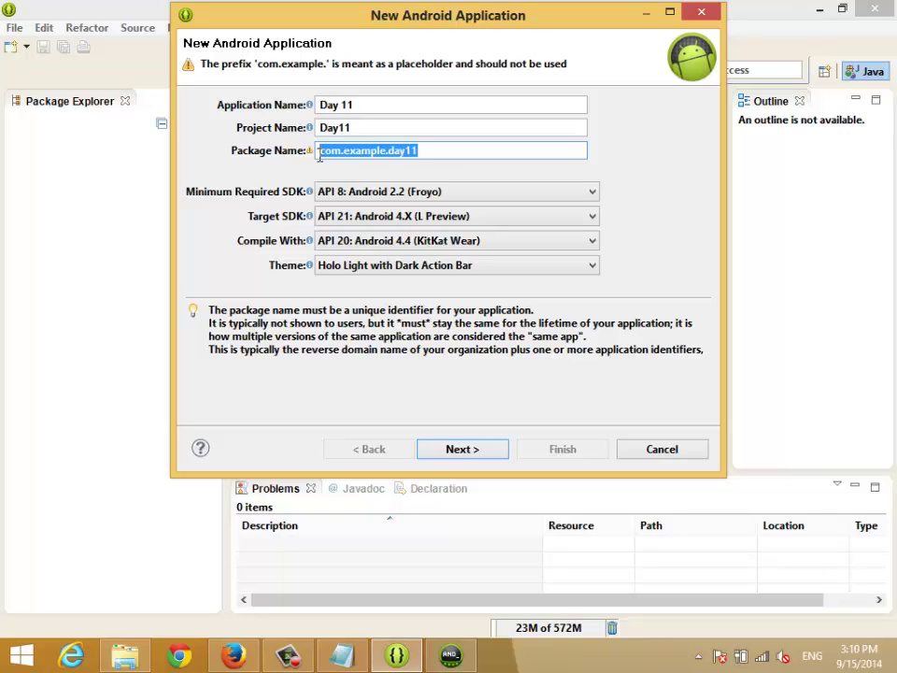
click(391, 149)
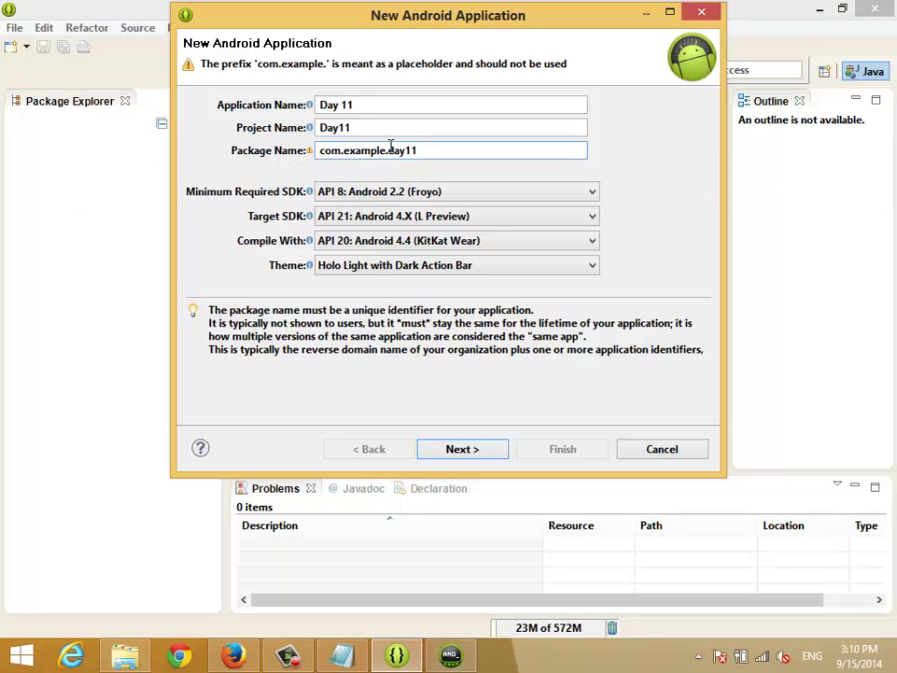
drag(389, 149, 421, 153)
click(322, 149)
drag(418, 150, 390, 152)
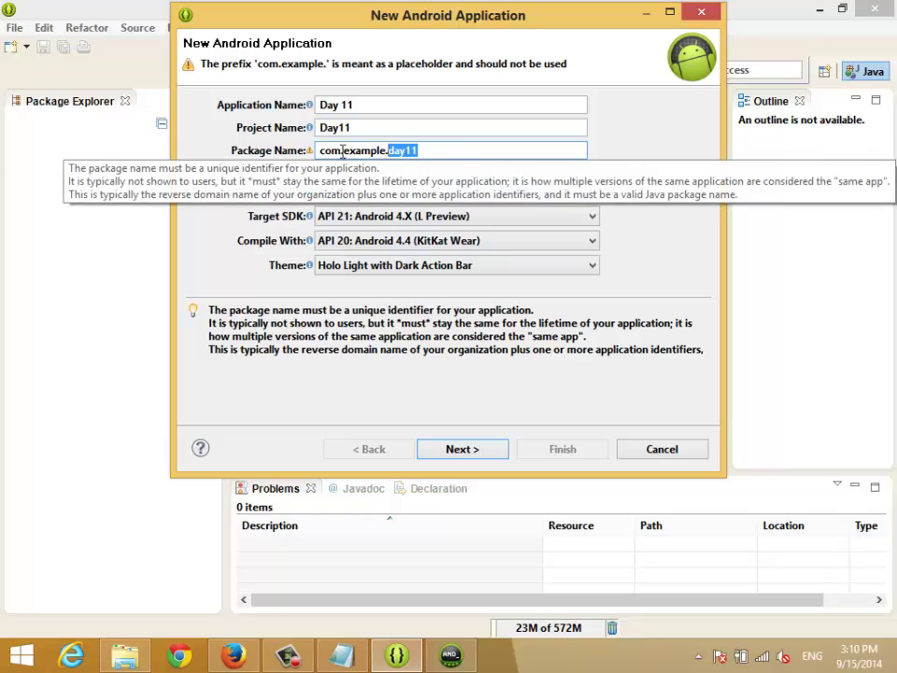
click(435, 152)
double_click(402, 150)
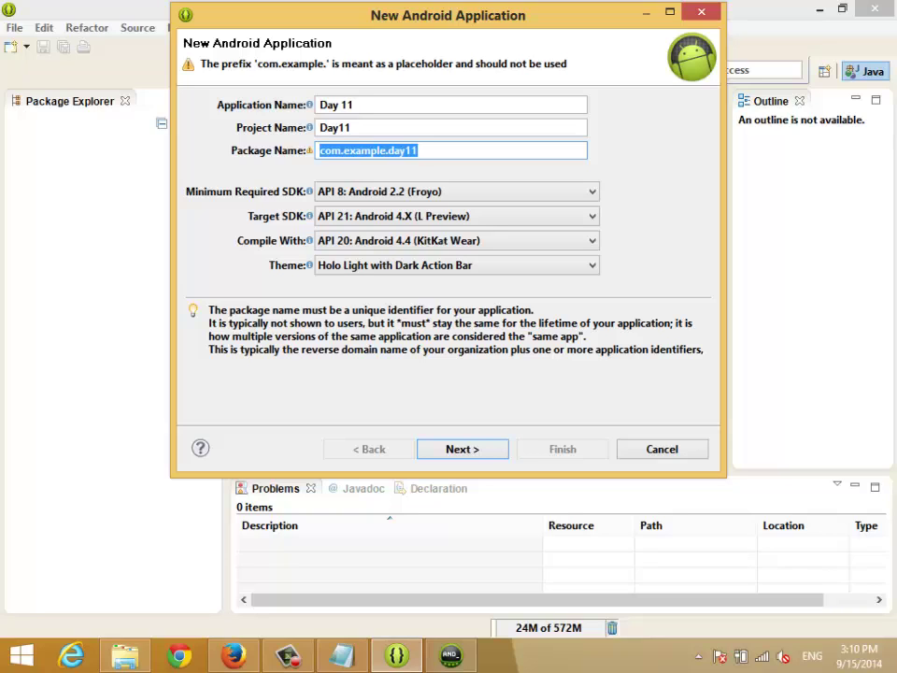
text(com.am)
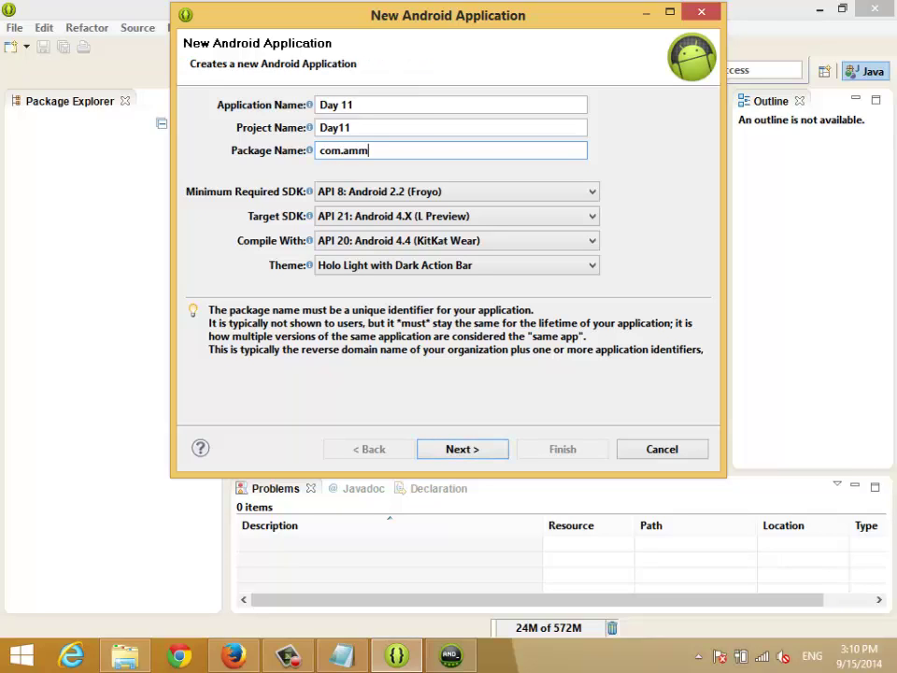
text(it)
text(.day11)
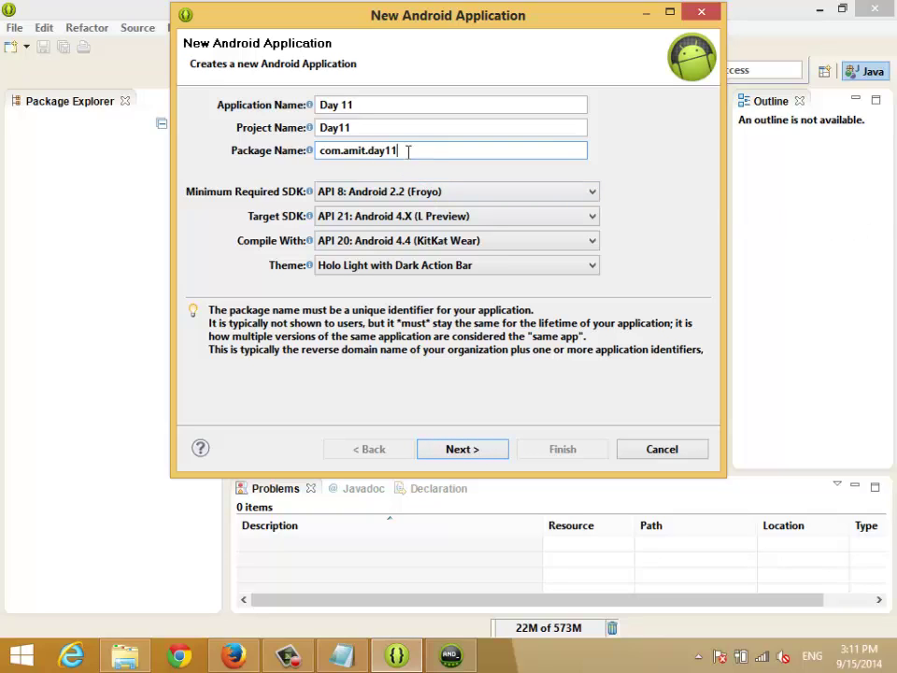
drag(406, 149, 299, 163)
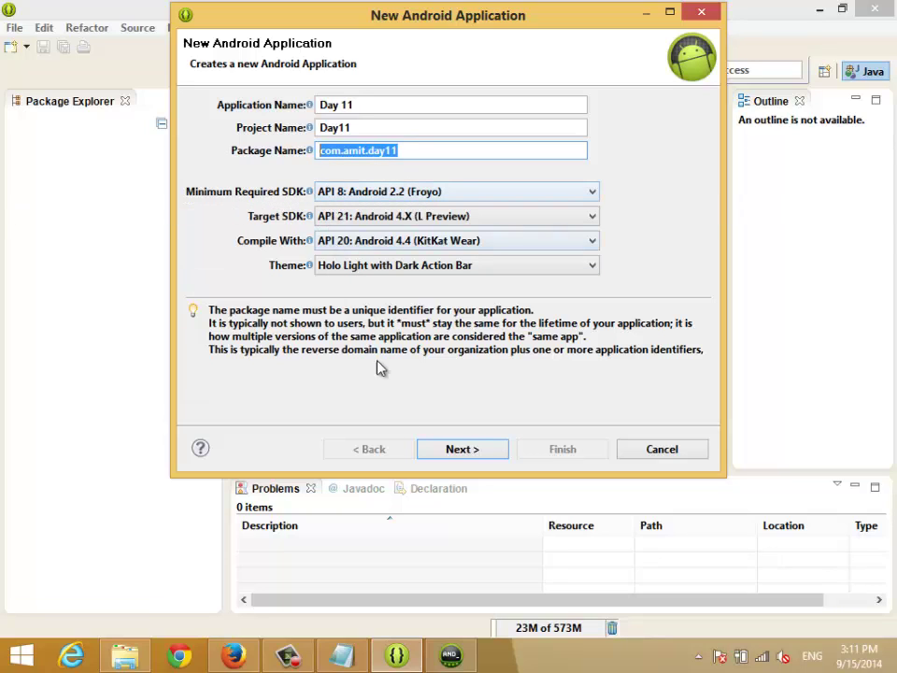
Switch to the emulator, go from its application list back to the home screen, and return to the application wizard.
mouse_move(452, 655)
click(458, 582)
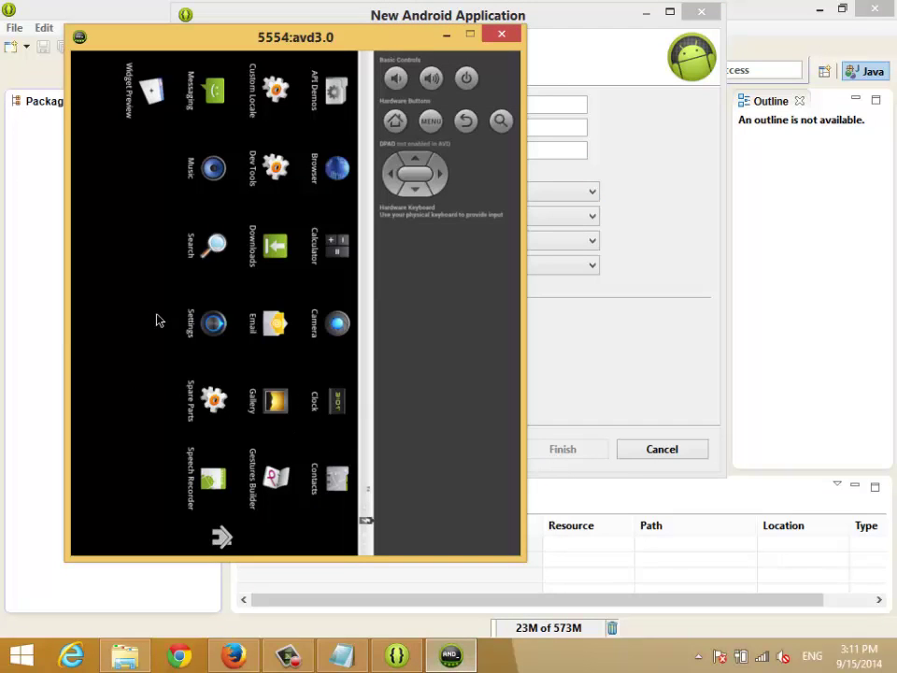
click(466, 121)
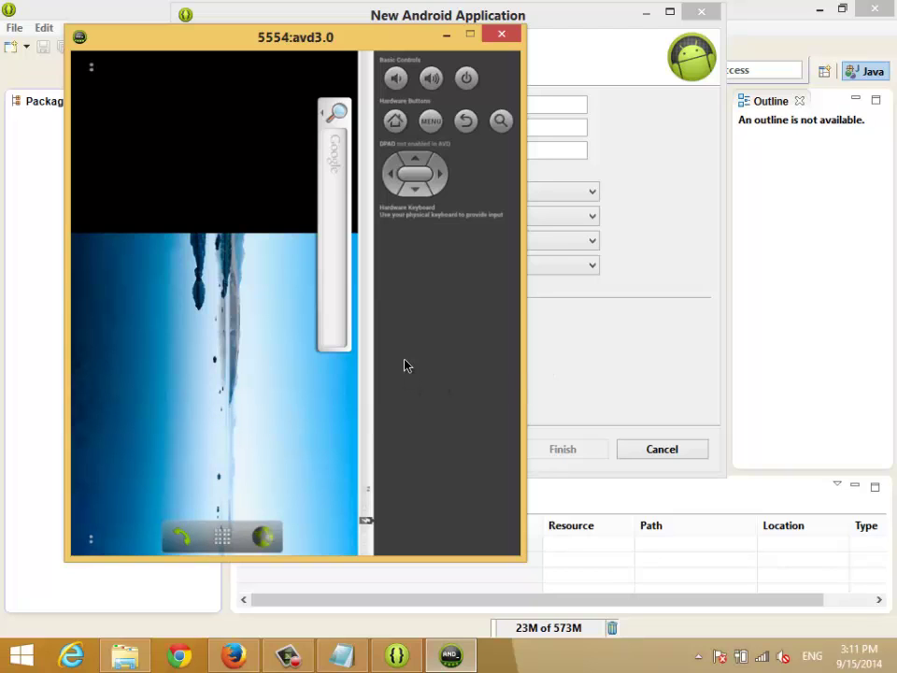
click(600, 350)
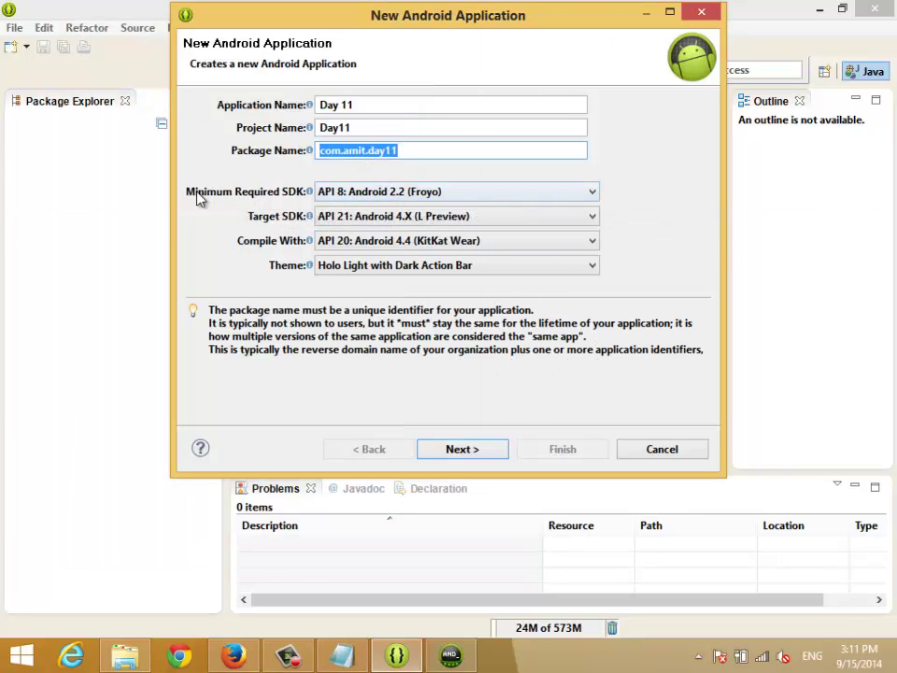
Set the minimum required SDK to API 11: Android 3.0 (Honeycomb) and recheck the available versions.
click(424, 198)
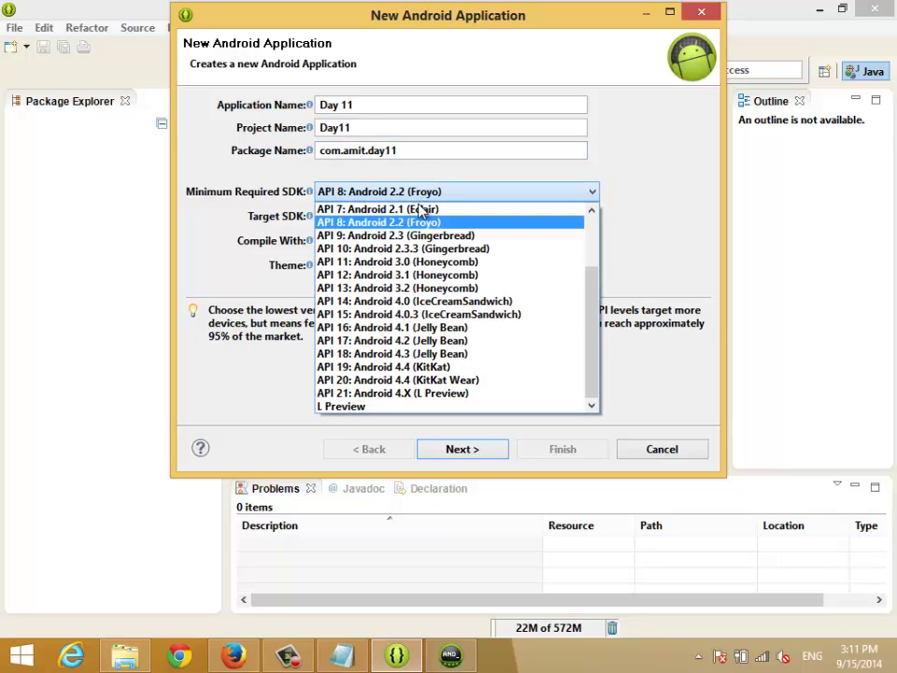
click(422, 265)
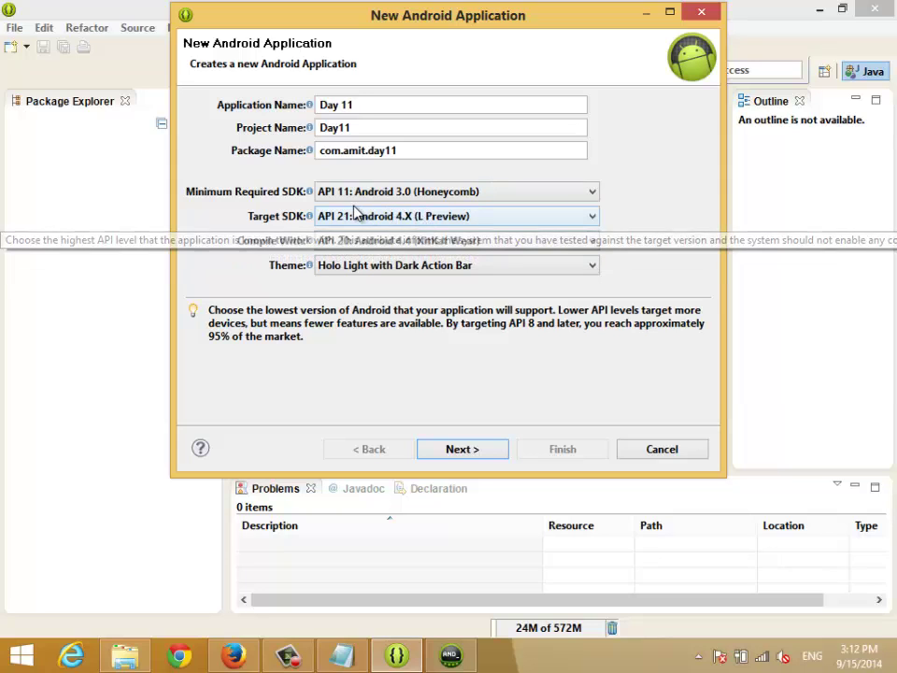
click(381, 193)
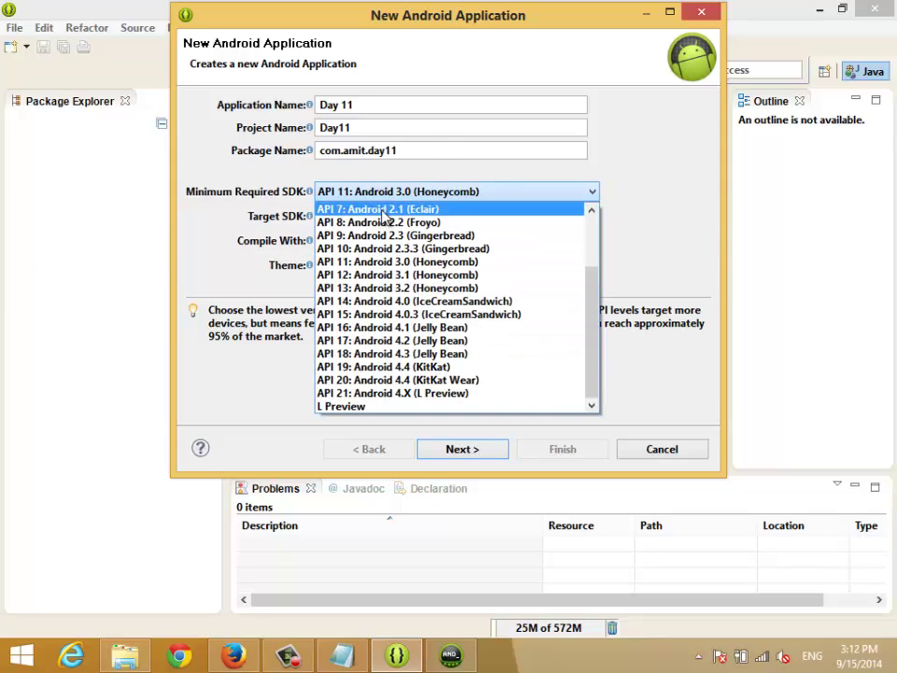
click(644, 244)
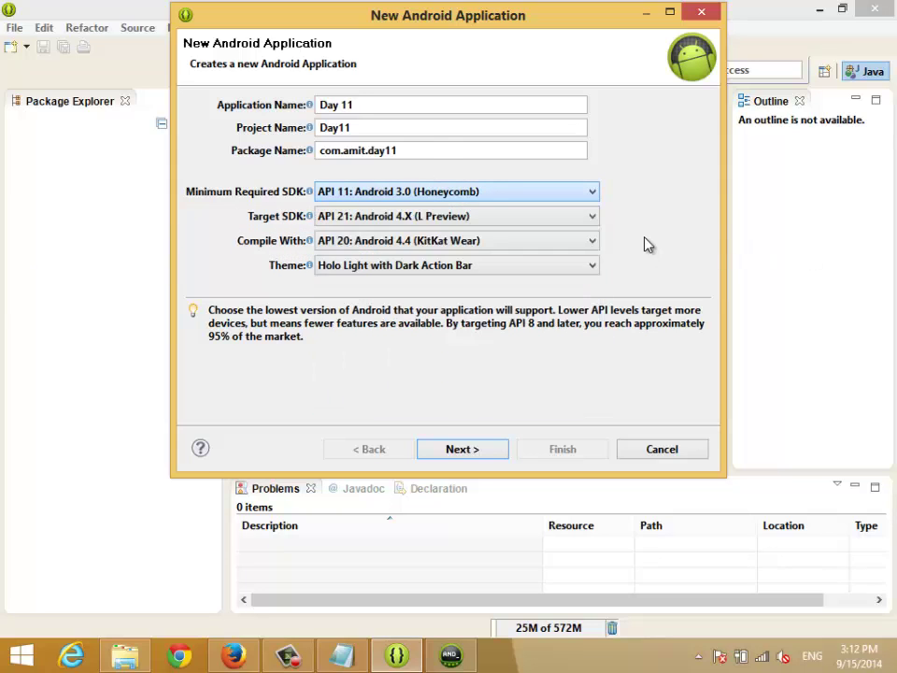
Check the available target SDK versions and set the minimum required SDK to API 8: Android 2.2 (Froyo).
click(466, 219)
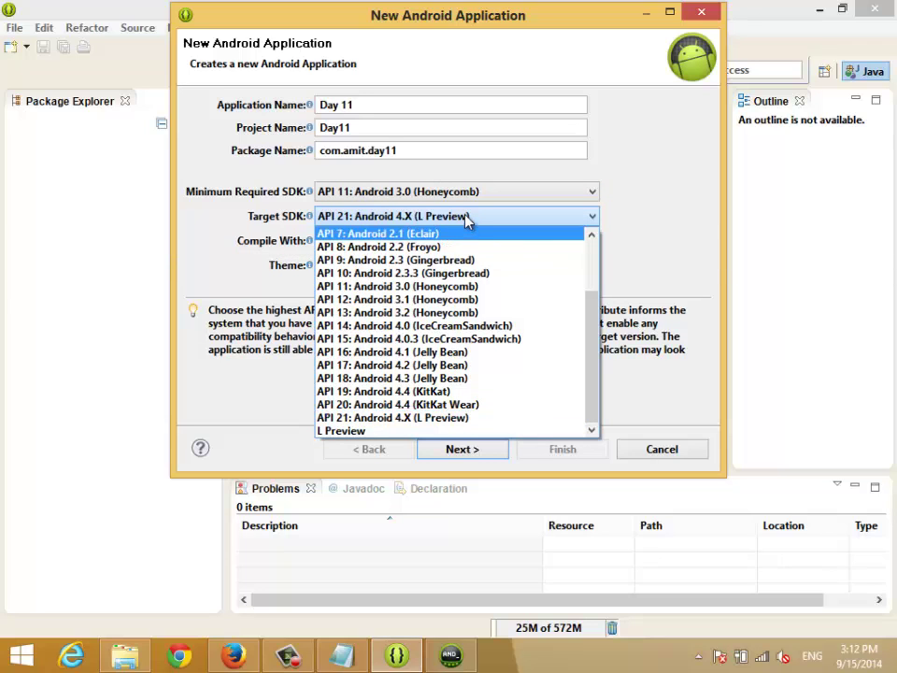
click(451, 196)
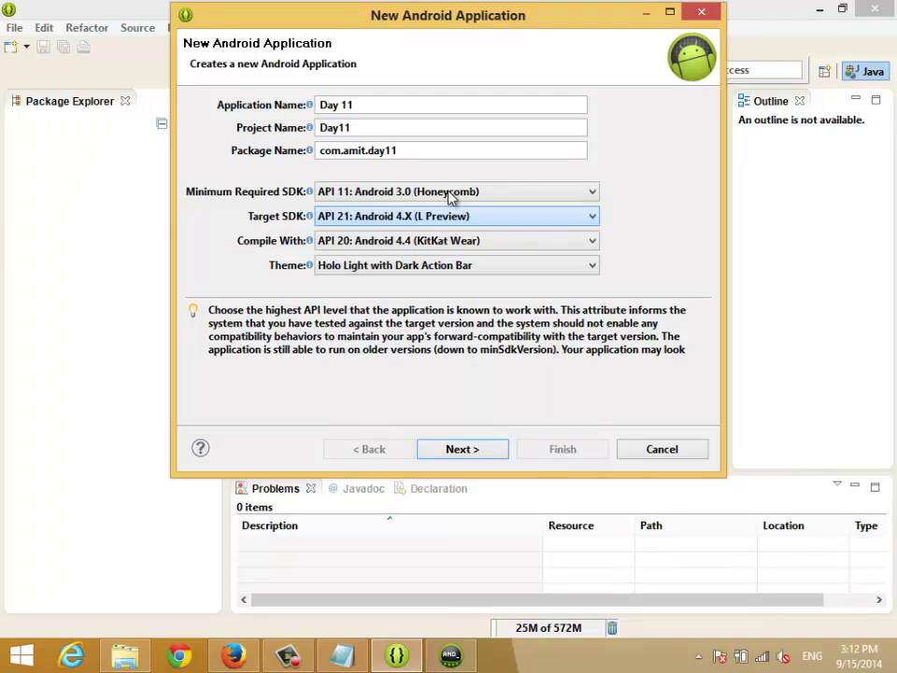
click(450, 196)
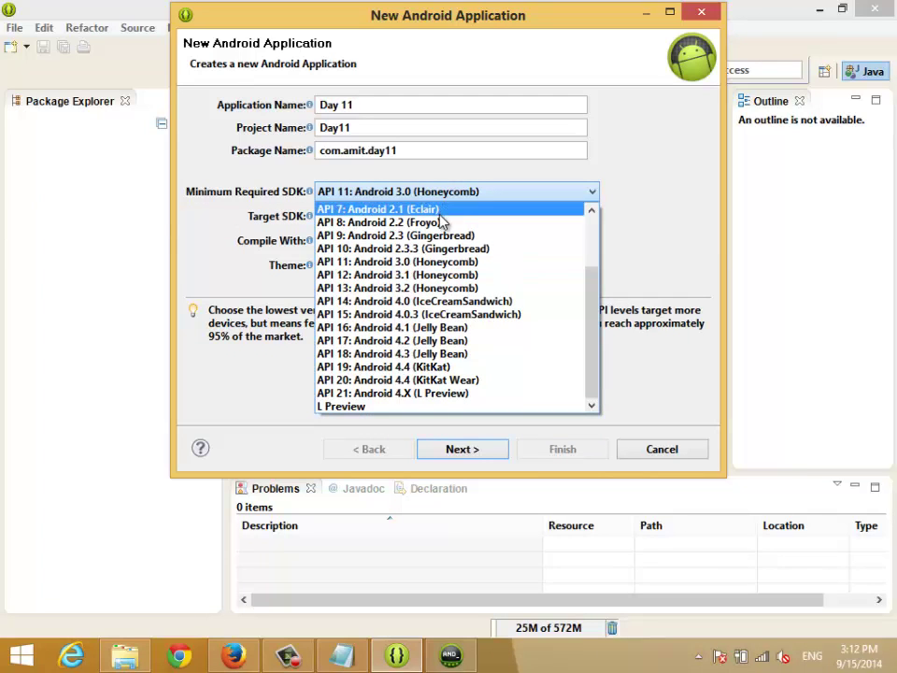
click(439, 224)
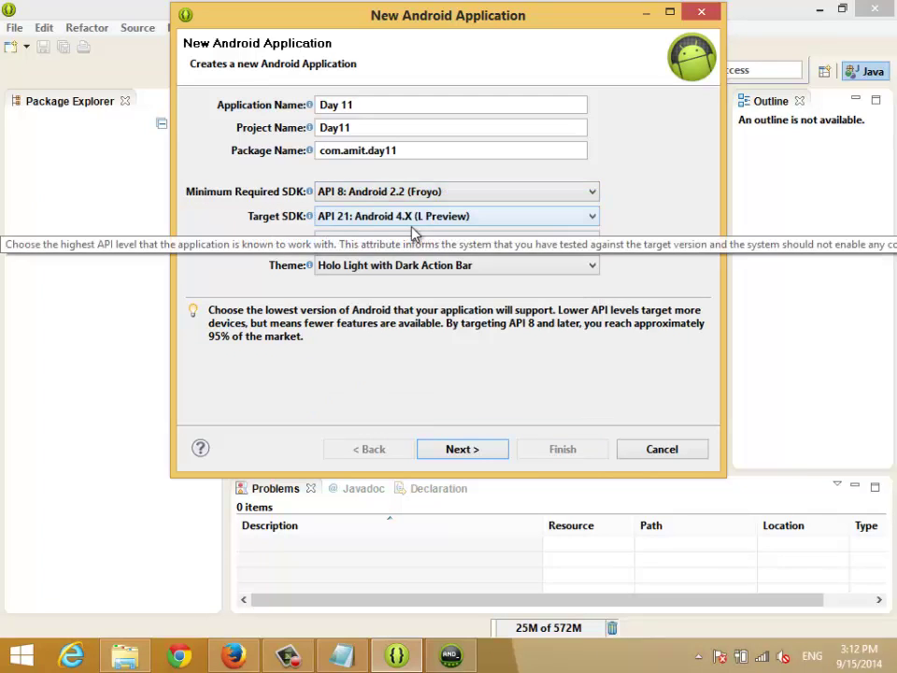
Set the target SDK to API 20: Android 4.4 (KitKat Wear) and the minimum required SDK to API 19: Android 4.4 (KitKat).
click(344, 221)
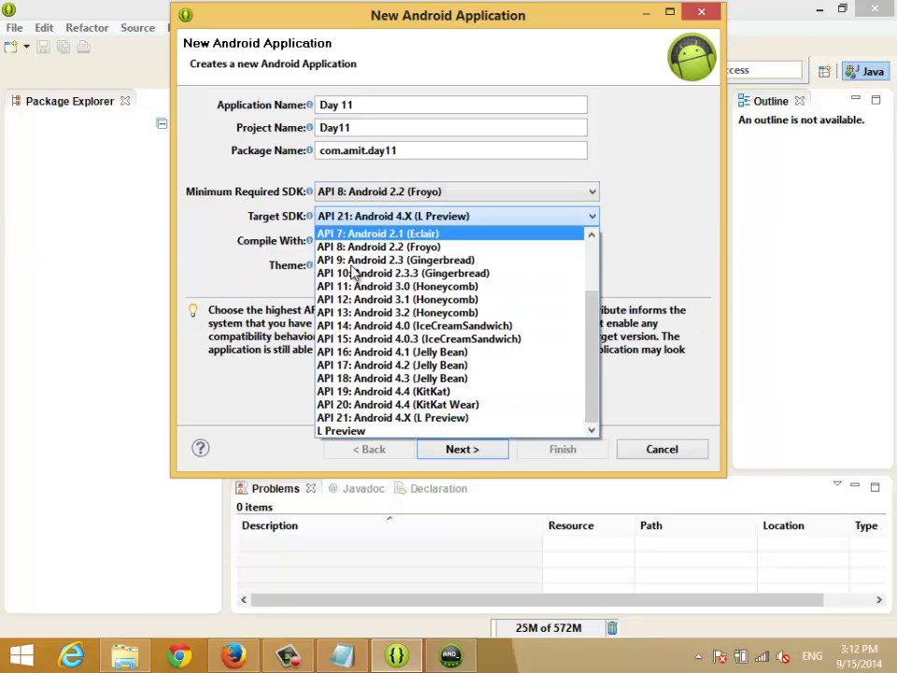
click(456, 407)
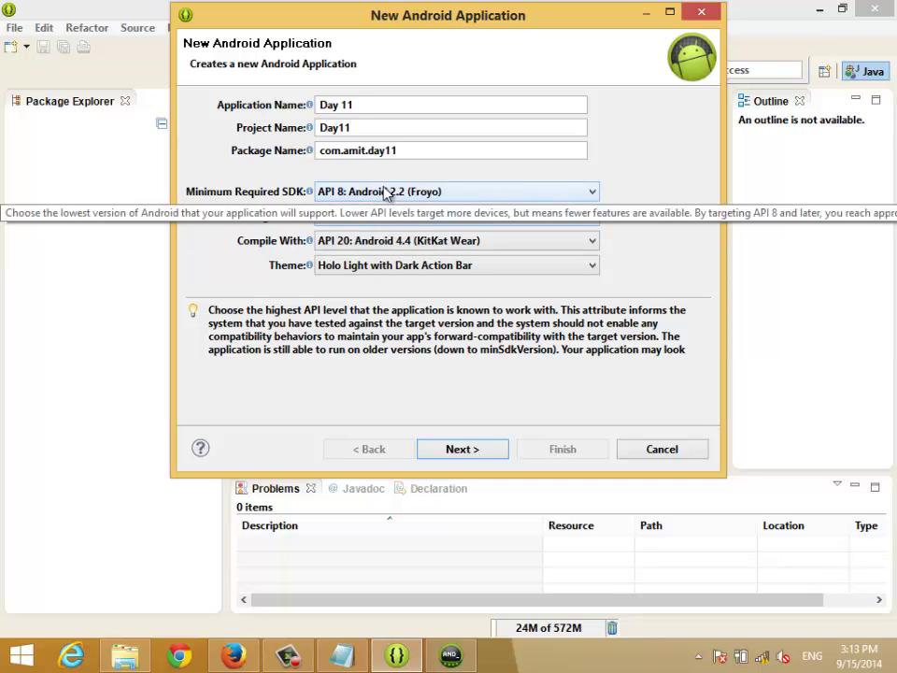
click(385, 192)
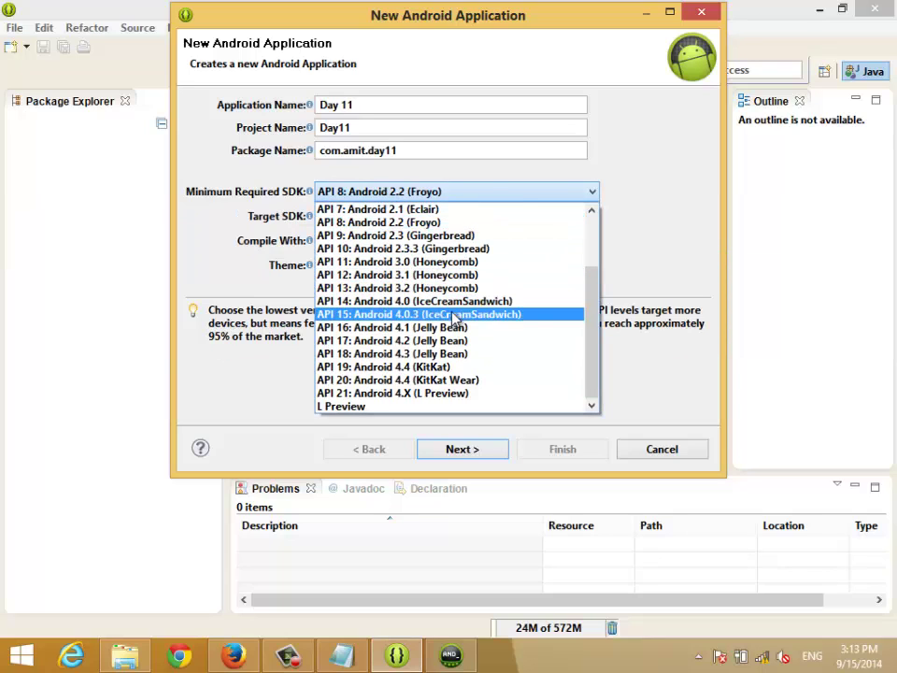
click(439, 366)
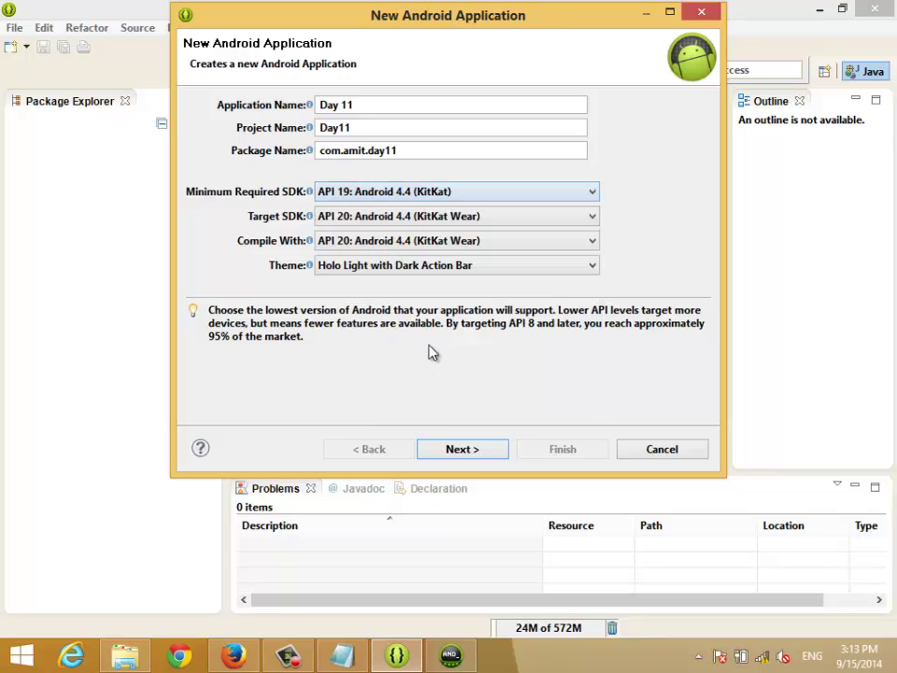
Set the minimum SDK to API 8: Android 2.2 (Froyo) and the target SDK to API 21: Android 4.X (L Preview), proceeding to project configuration.
click(436, 193)
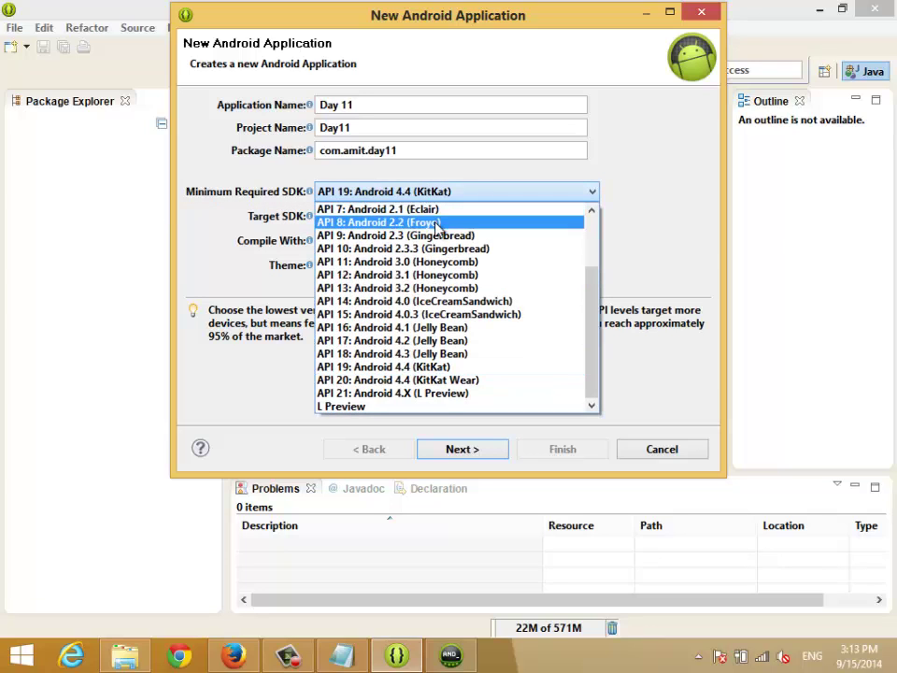
key(Escape)
scroll(430, 224, up, 11)
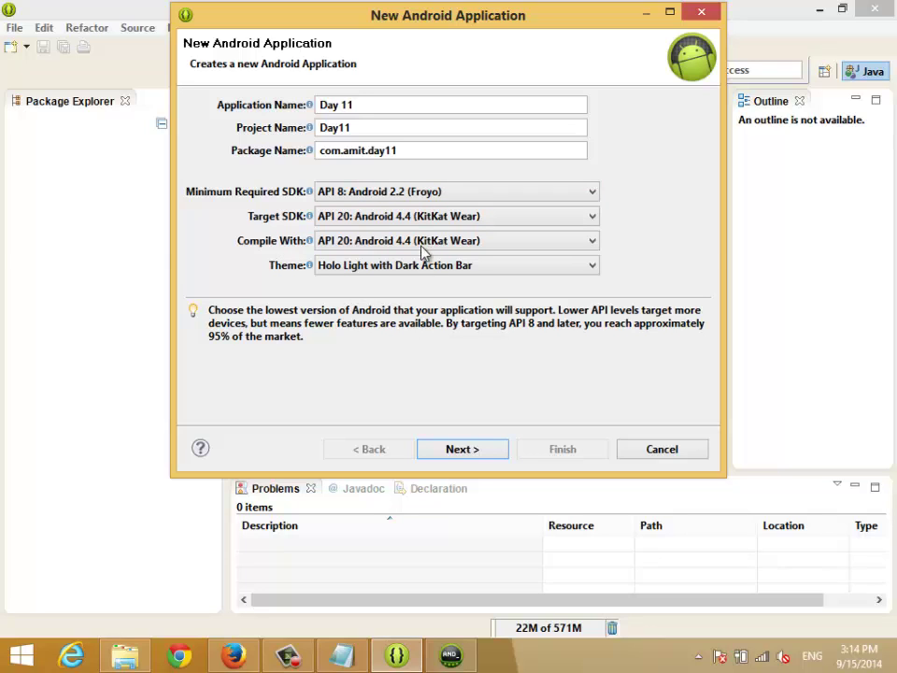
click(406, 218)
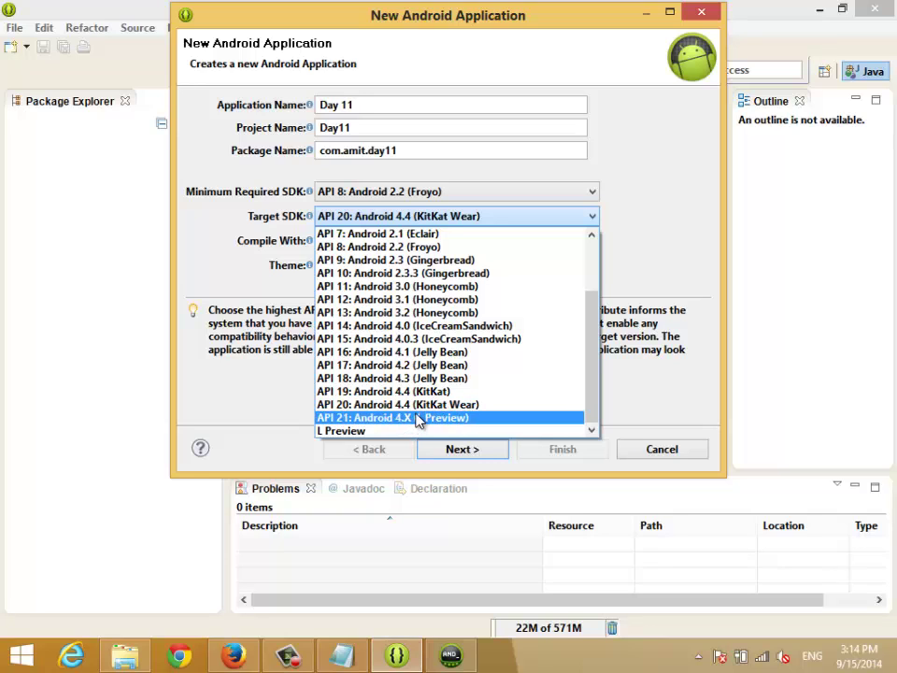
click(417, 419)
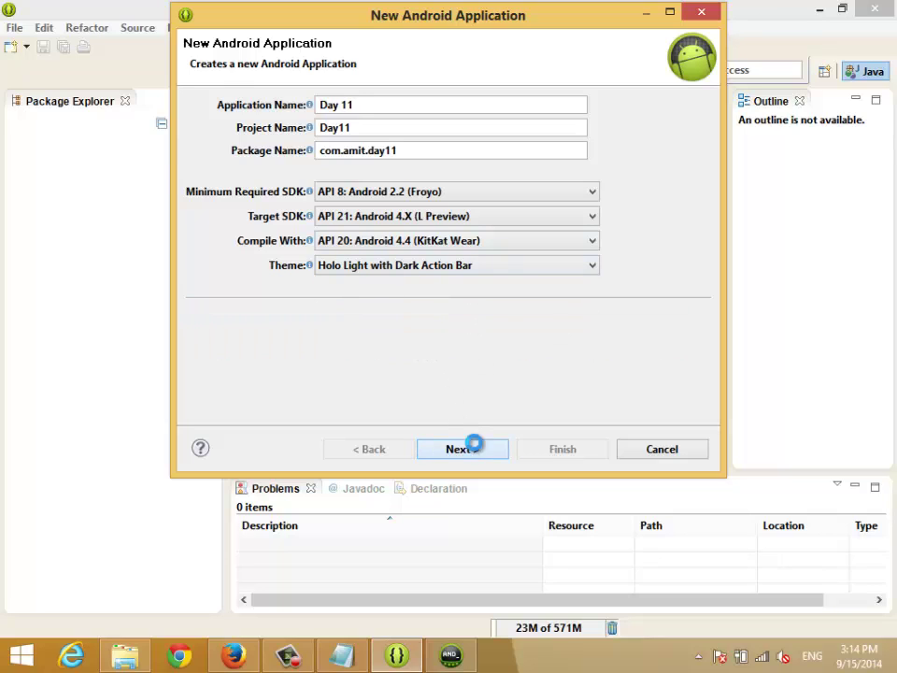
click(473, 448)
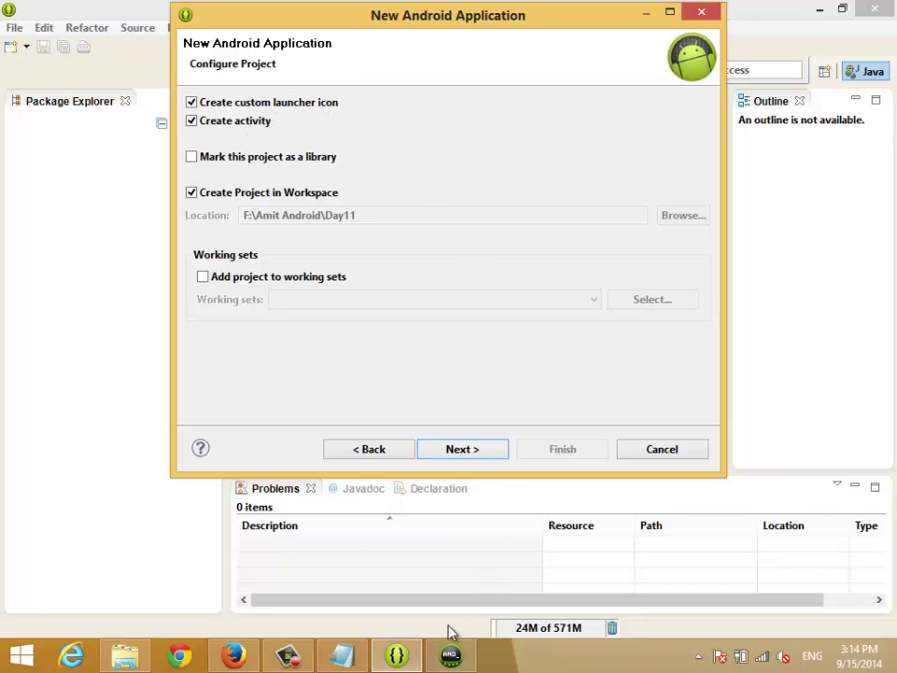
Switch to the emulator, view the icons in its application list, leave the list, and return to the application wizard.
click(451, 655)
click(223, 535)
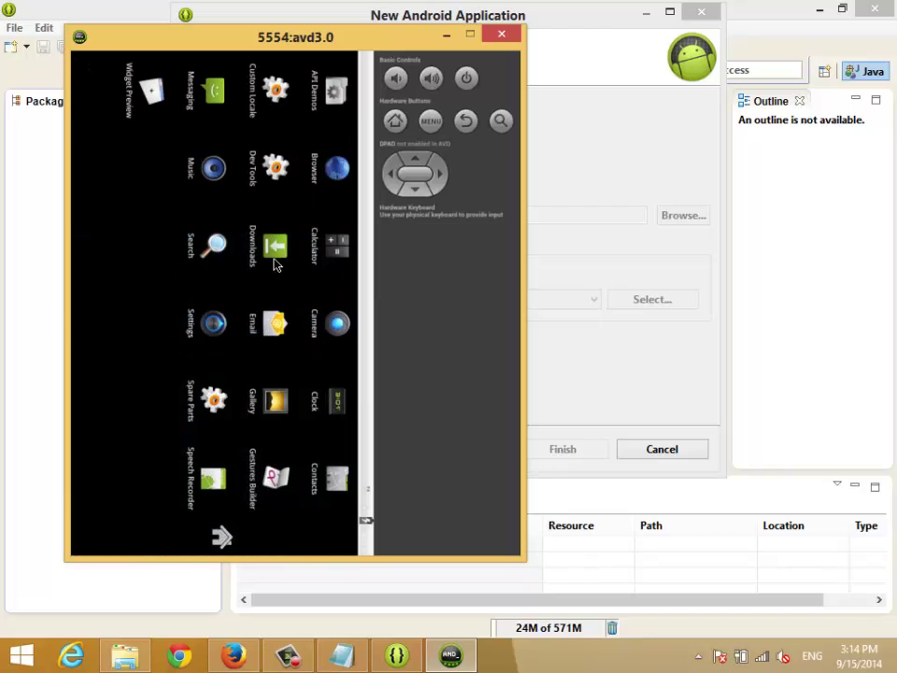
click(247, 244)
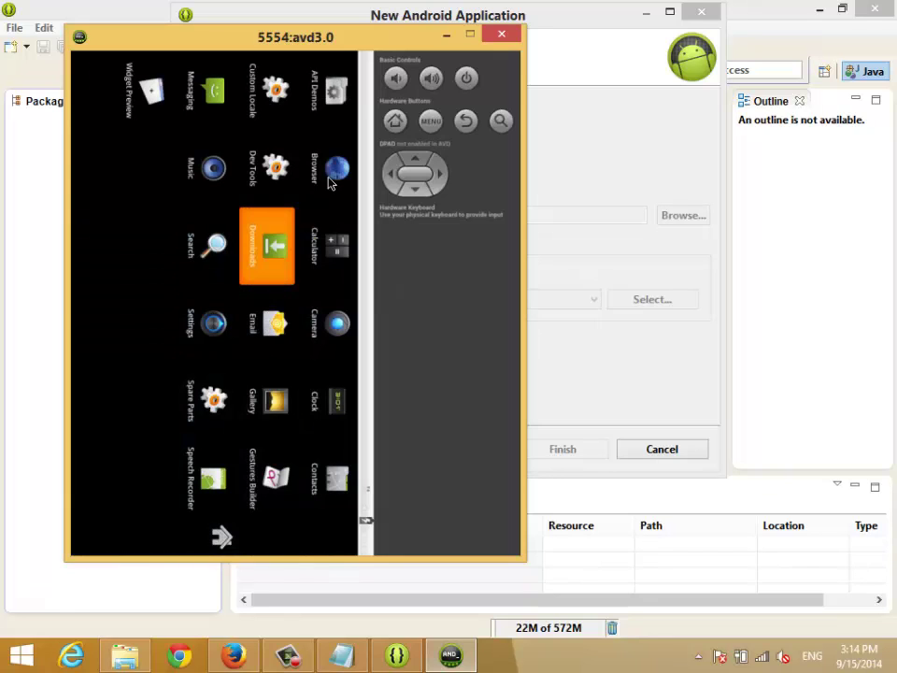
click(465, 121)
click(613, 277)
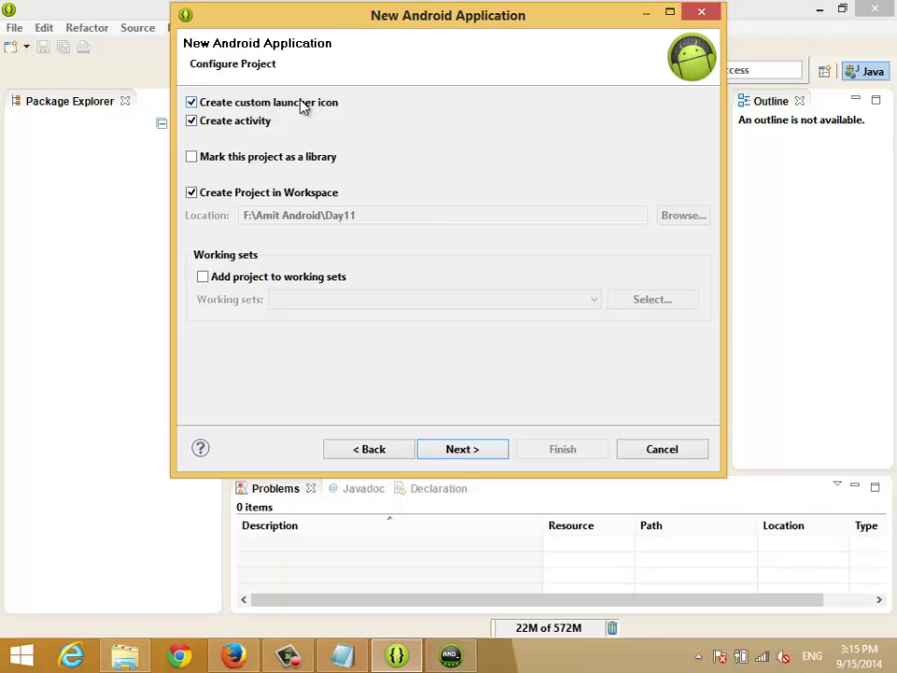
Keep custom launcher icon creation enabled for the project and proceed to the launcher icon configuration.
click(191, 103)
click(192, 103)
click(191, 103)
click(192, 102)
click(266, 104)
click(505, 449)
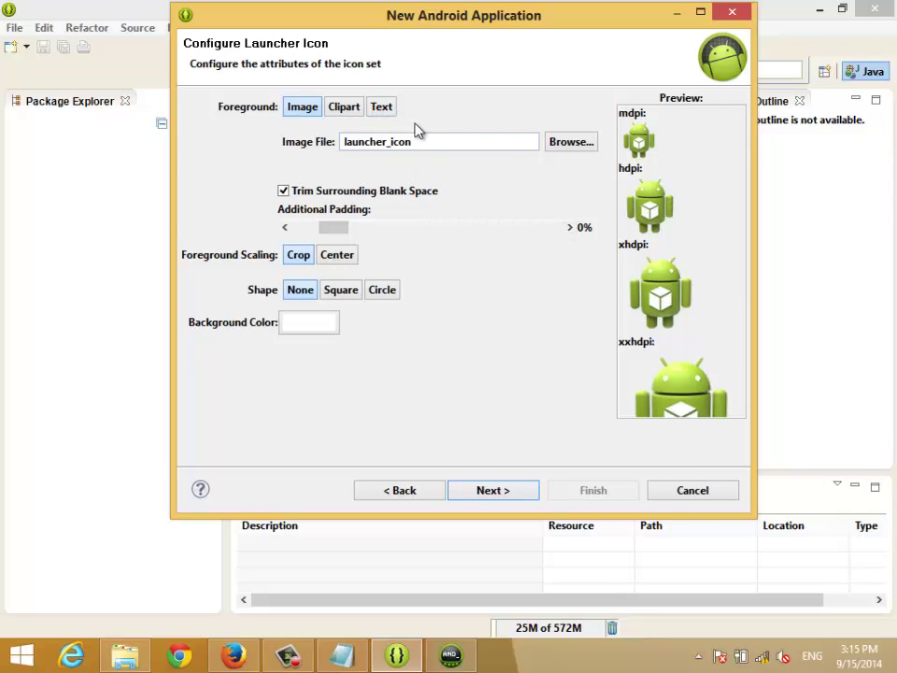
Make the launcher icon's foreground a text reading Day 11.
click(382, 108)
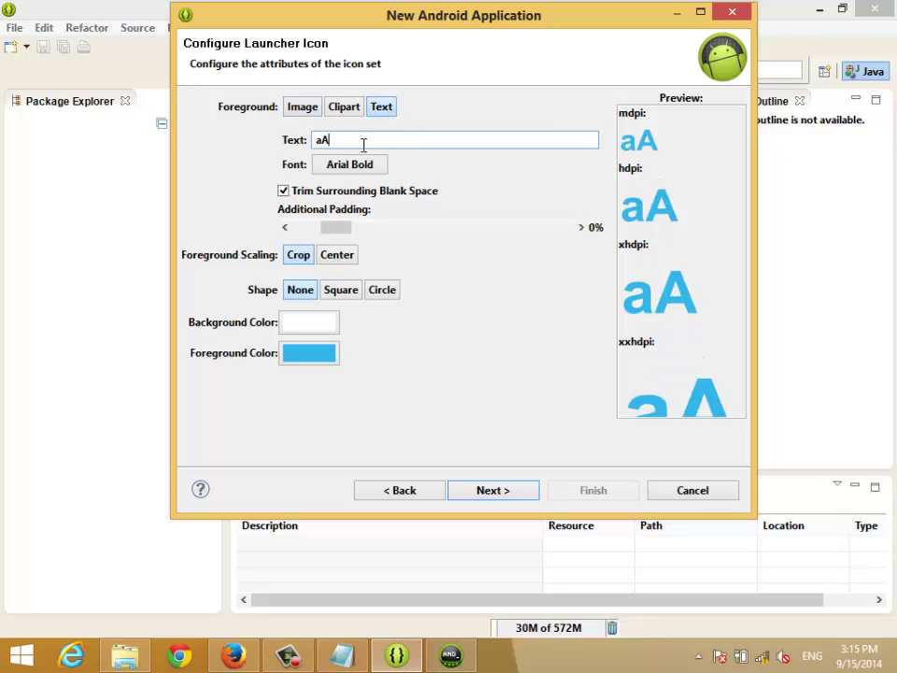
double_click(314, 139)
mouse_move(869, 665)
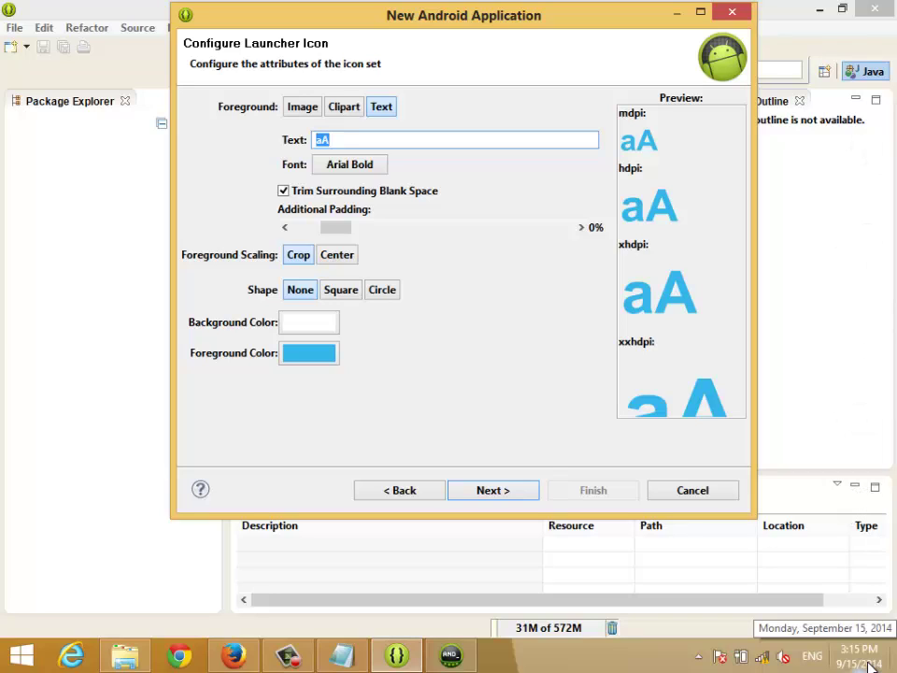
text(D)
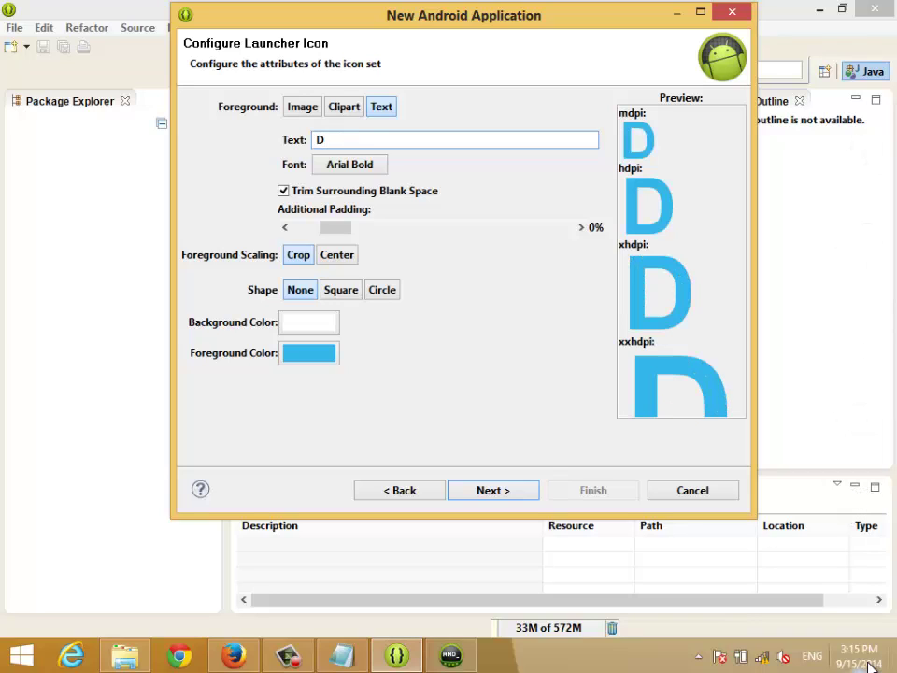
text(ay)
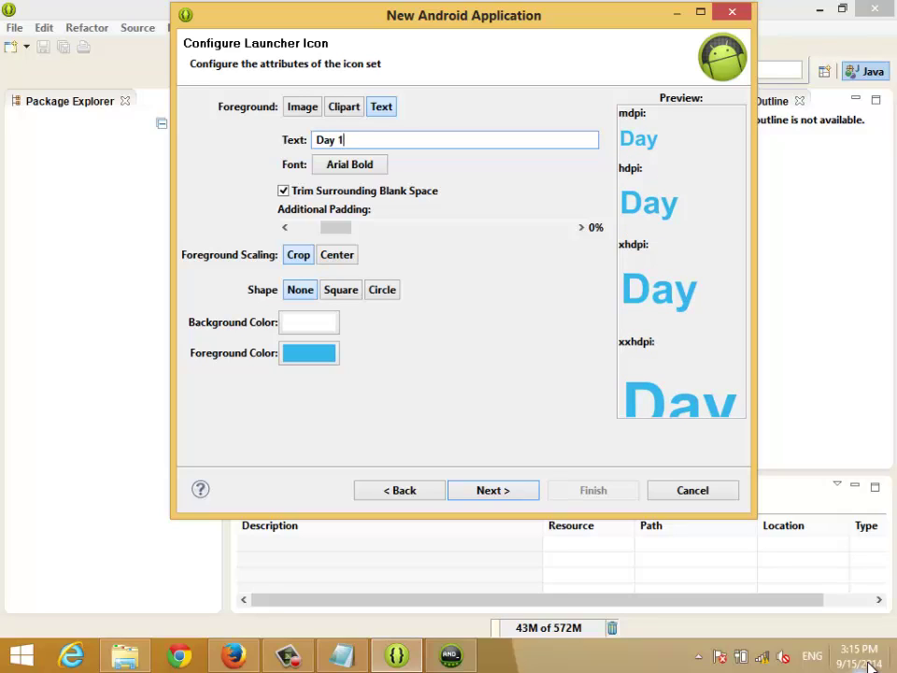
text(1)
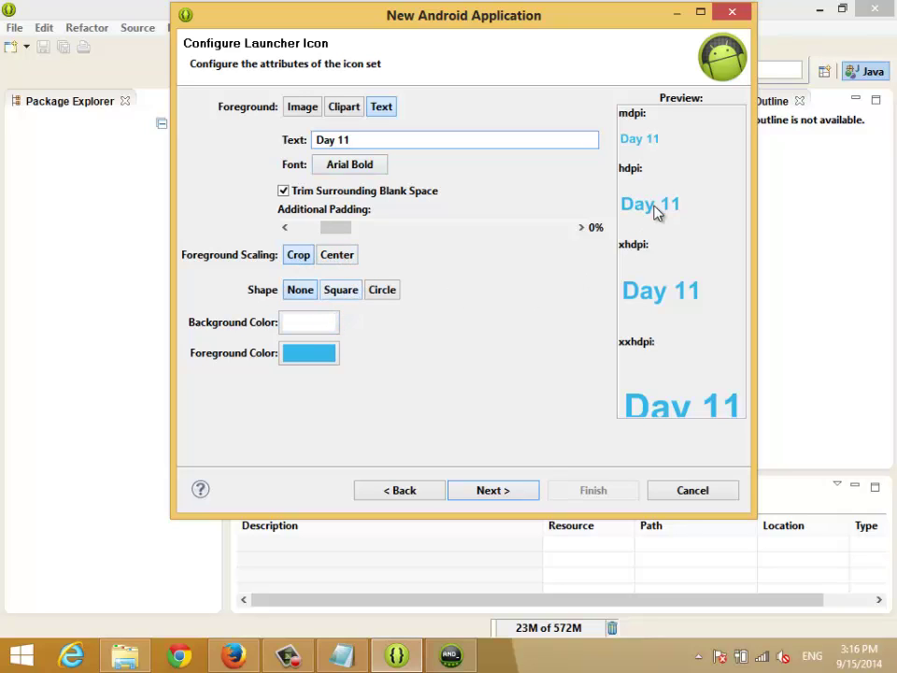
Give the launcher icon a circle shape and set its additional padding to 49%.
click(392, 293)
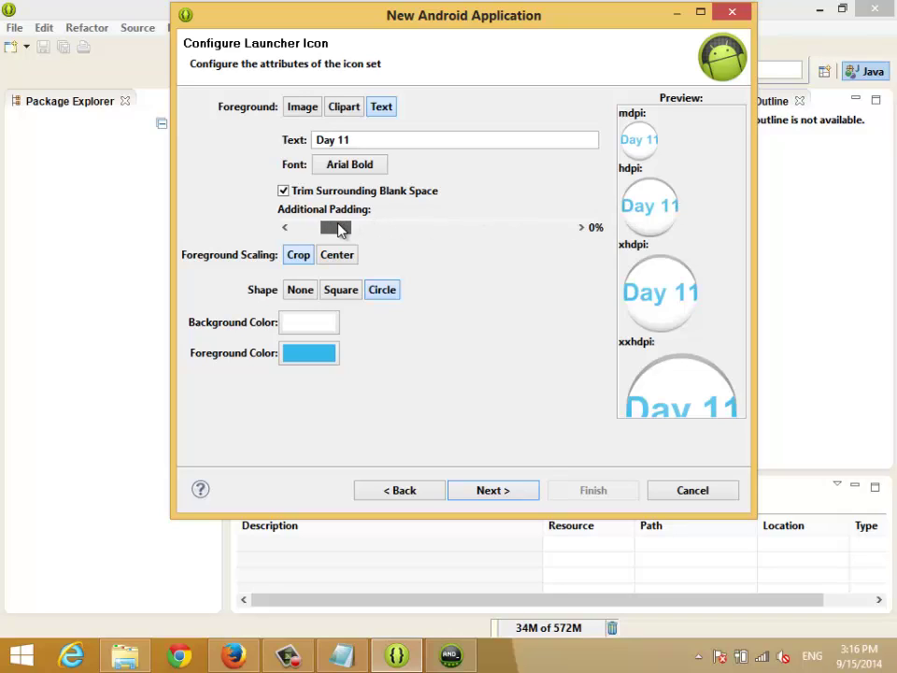
drag(355, 230, 566, 240)
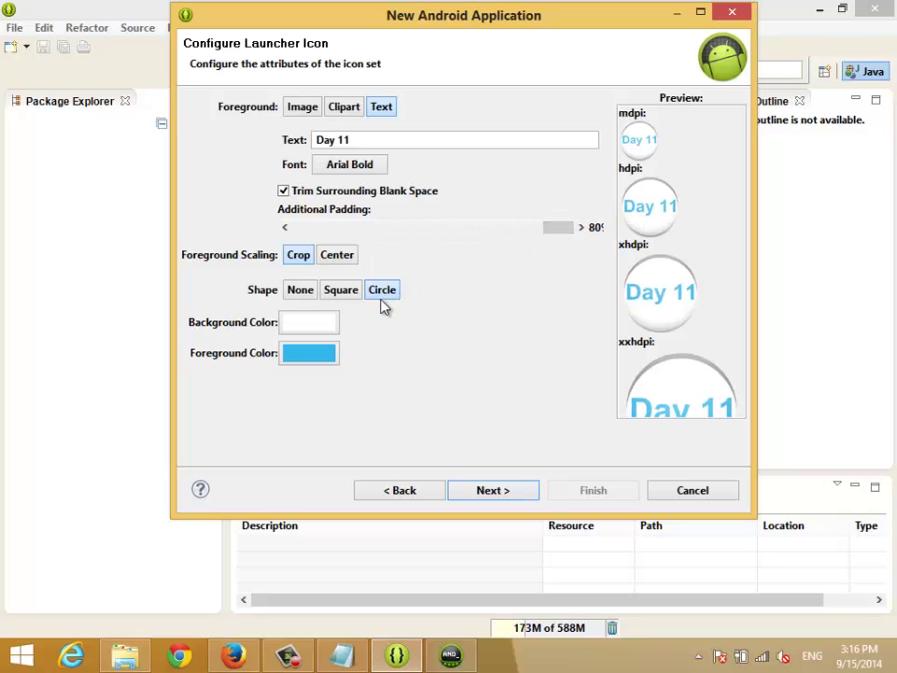
drag(561, 230, 468, 234)
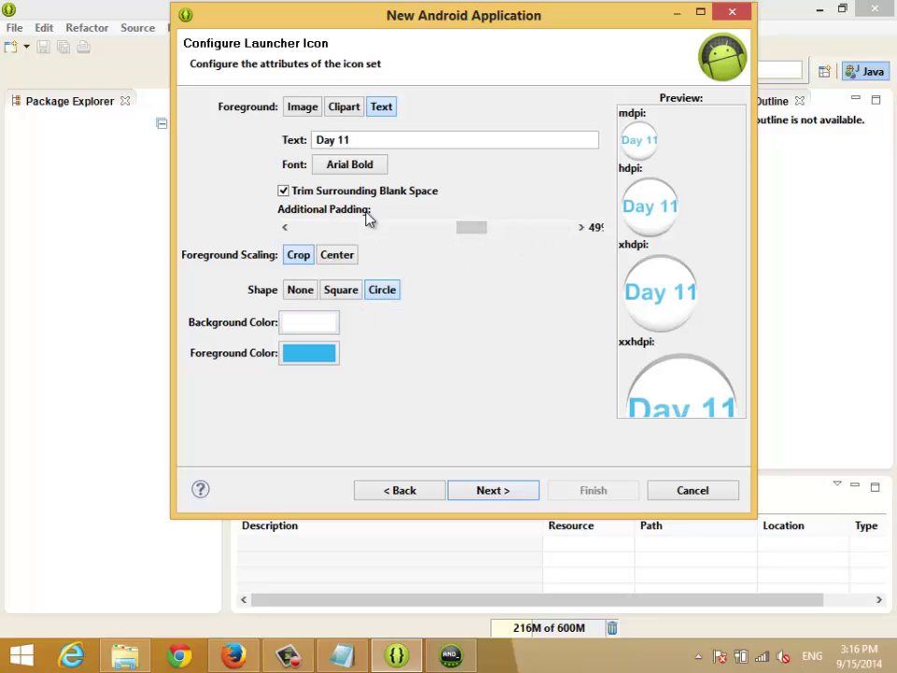
Set the launcher icon's background color to light orange and its foreground color to white.
click(312, 324)
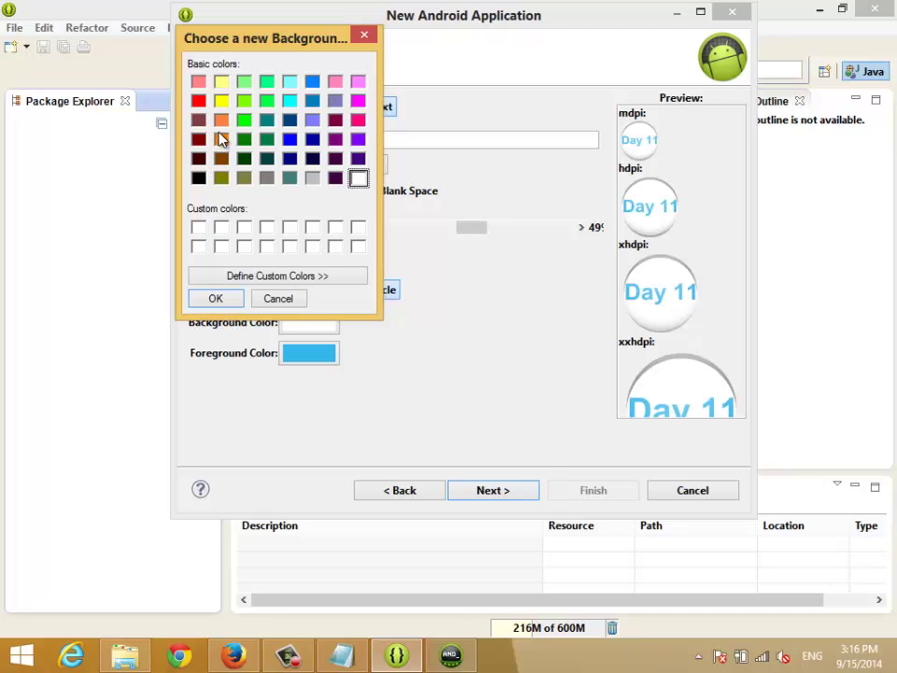
click(221, 120)
click(216, 299)
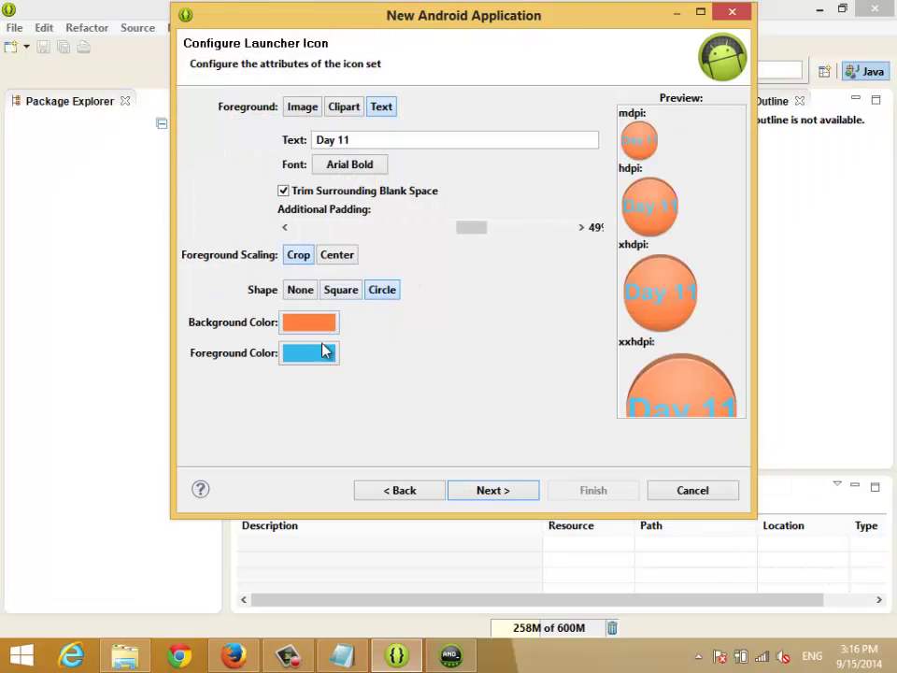
click(321, 356)
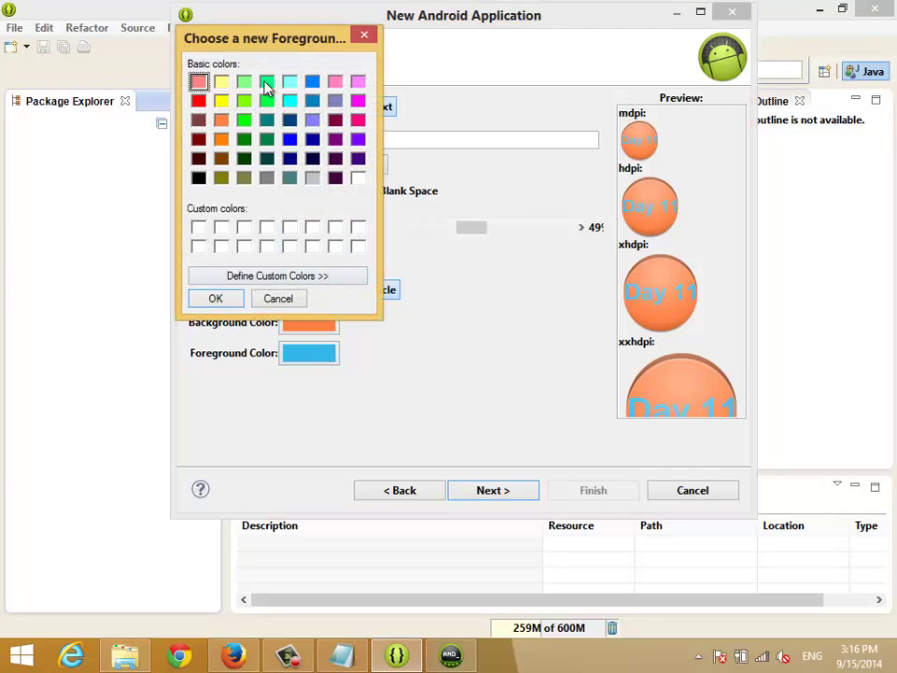
click(358, 177)
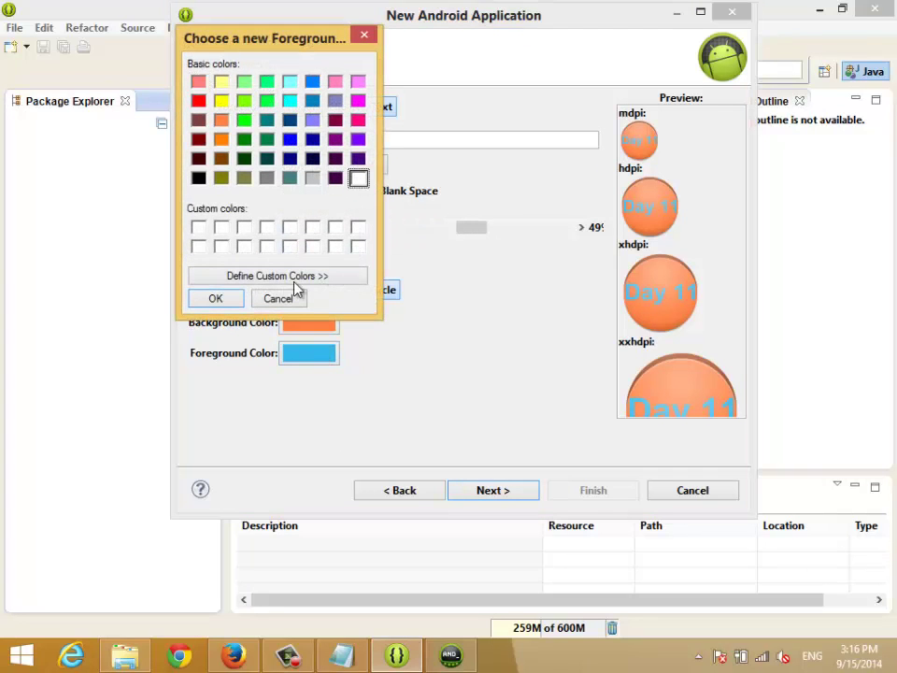
click(216, 300)
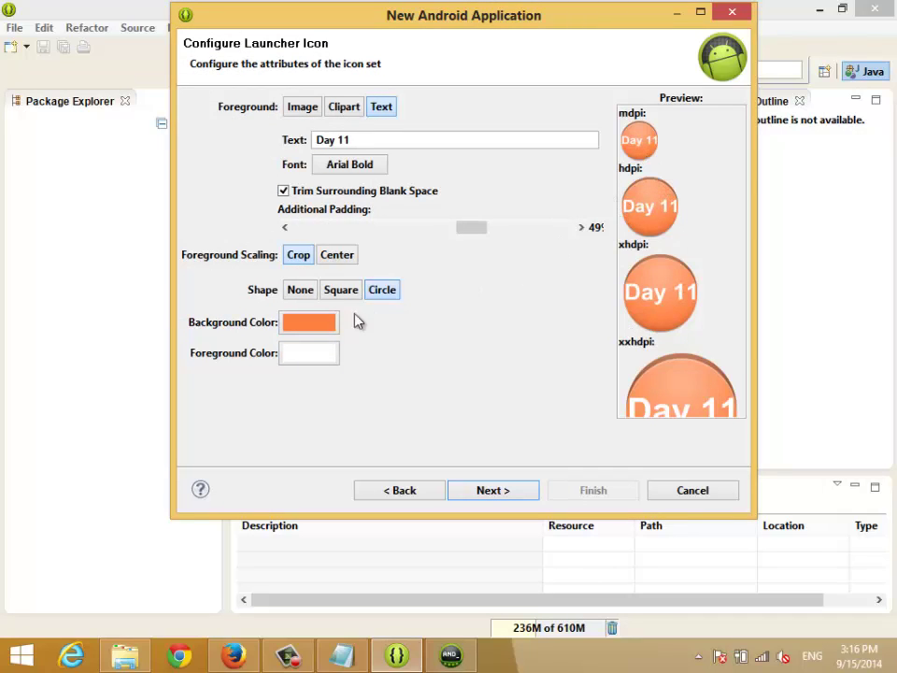
Change the launcher icon's background color to dark green.
click(311, 322)
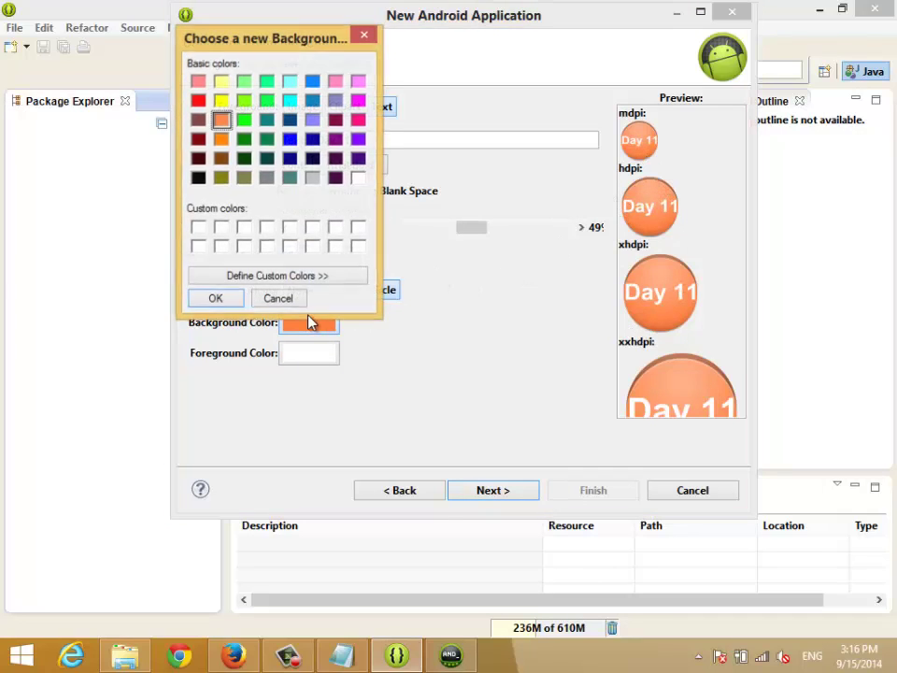
click(244, 141)
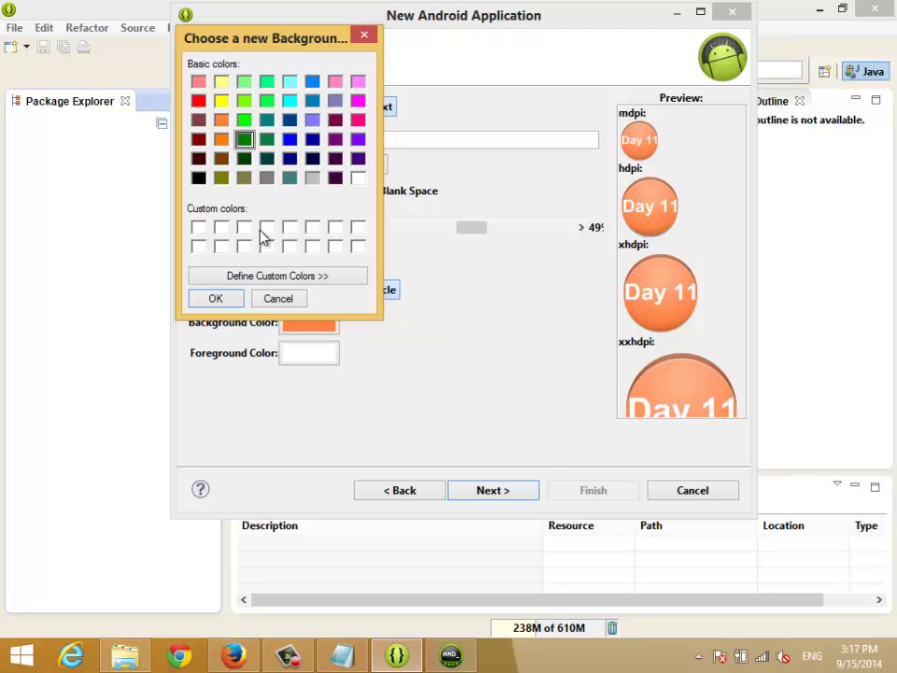
click(235, 298)
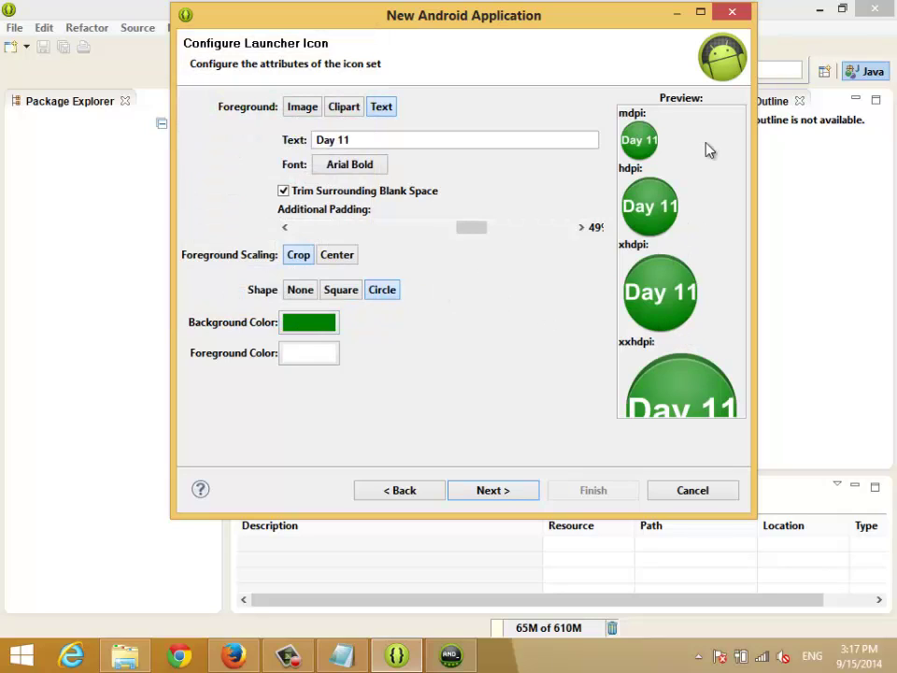
Choose Blank Activity, keep the names MainActivity and activity_main, and finish creating the project.
click(486, 491)
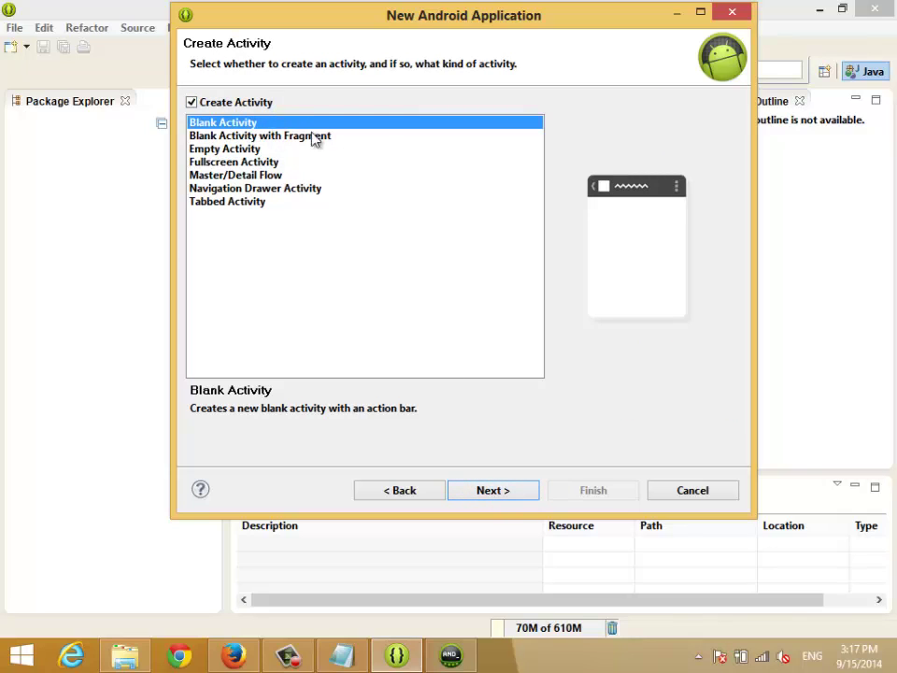
click(482, 488)
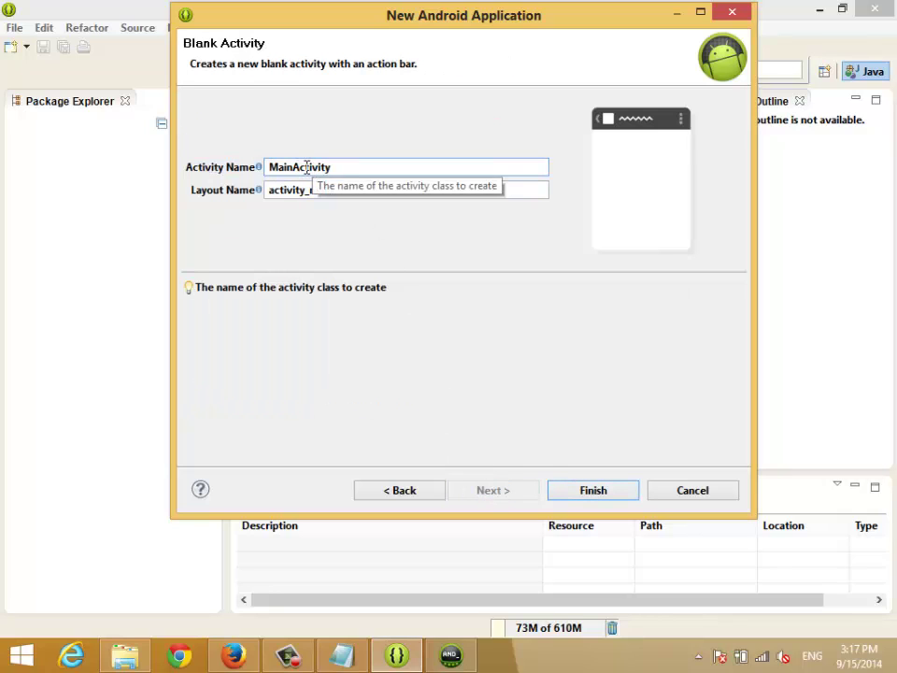
click(621, 492)
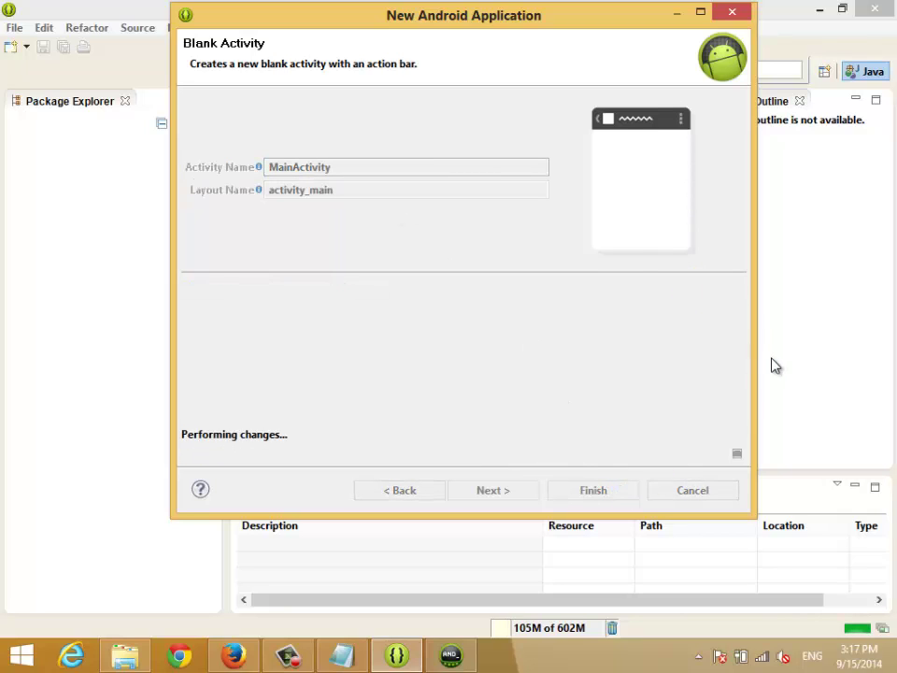
click(450, 656)
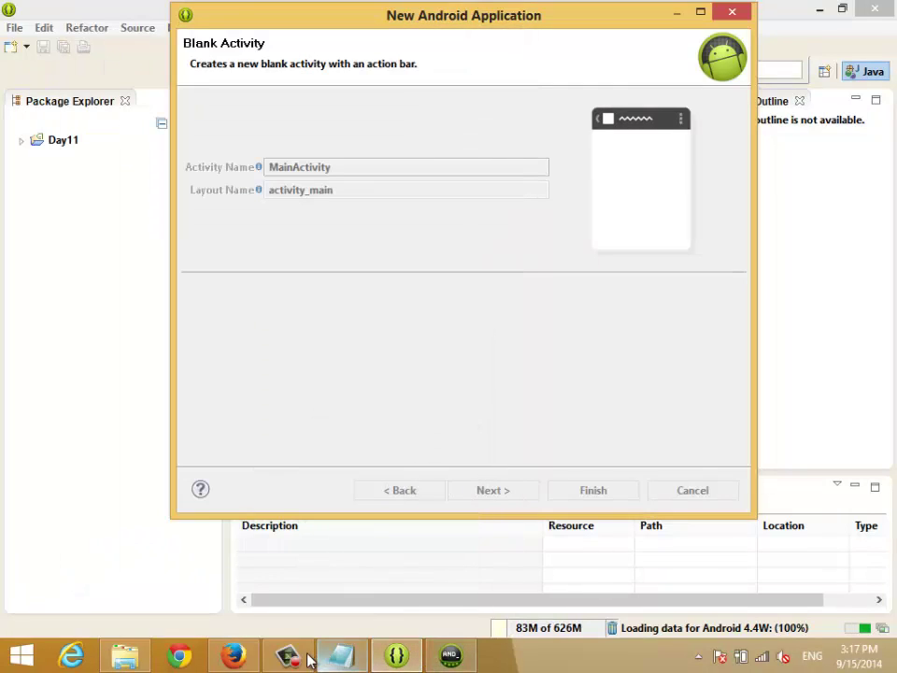
click(289, 657)
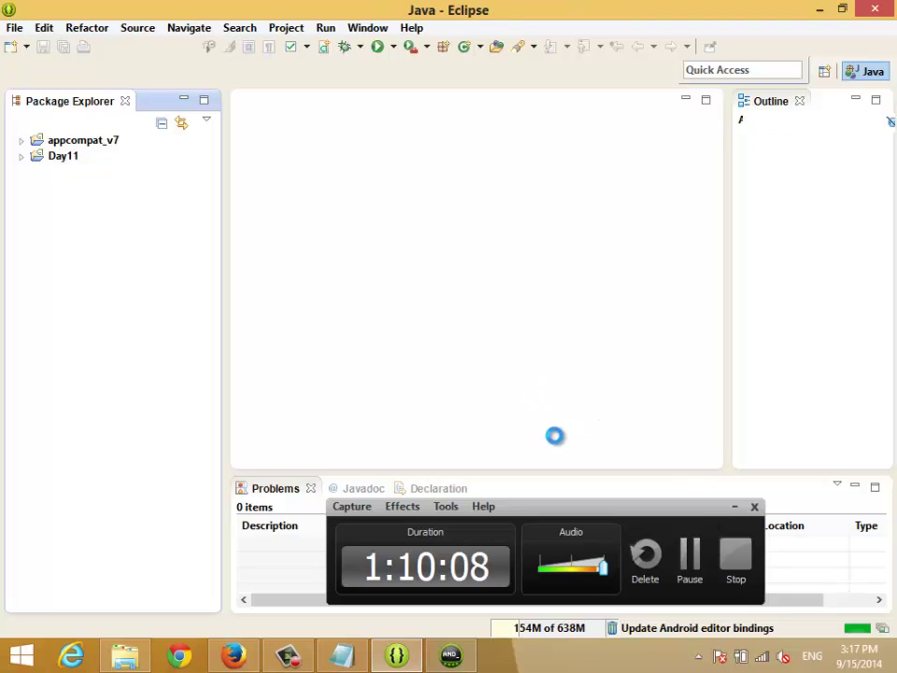
click(734, 506)
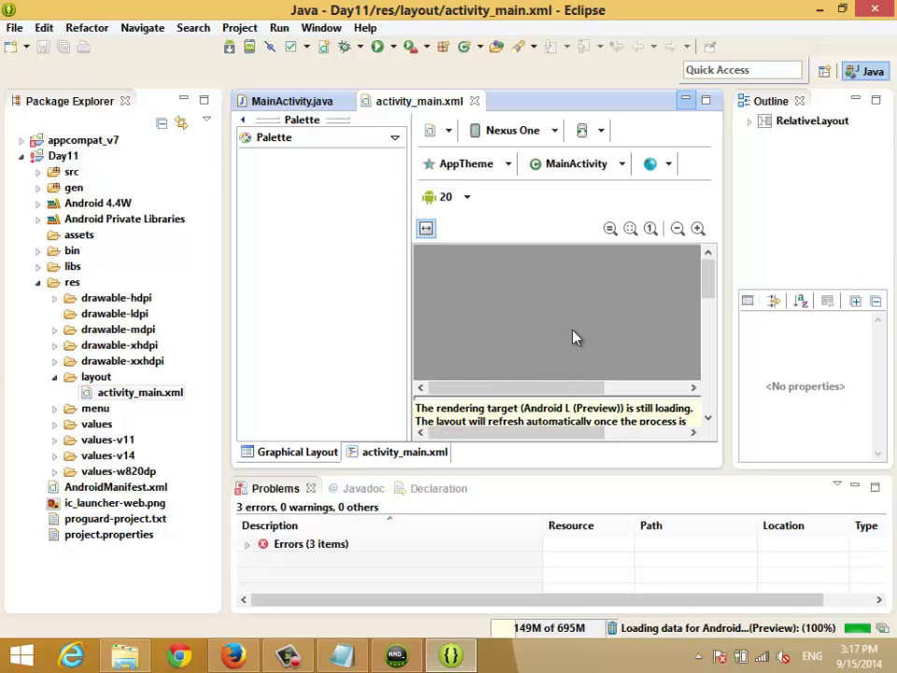
Minimize the Problems view to give the activity_main.xml layout editor more room.
click(855, 486)
click(485, 327)
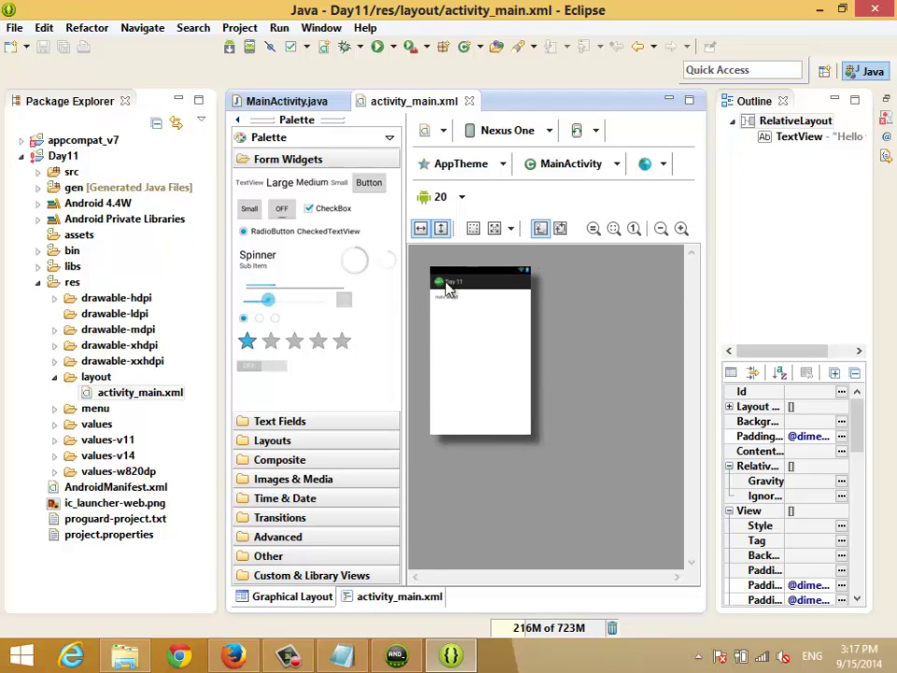
Clean all projects so that Day11 and appcompat_v7 are rebuilt from scratch.
click(63, 157)
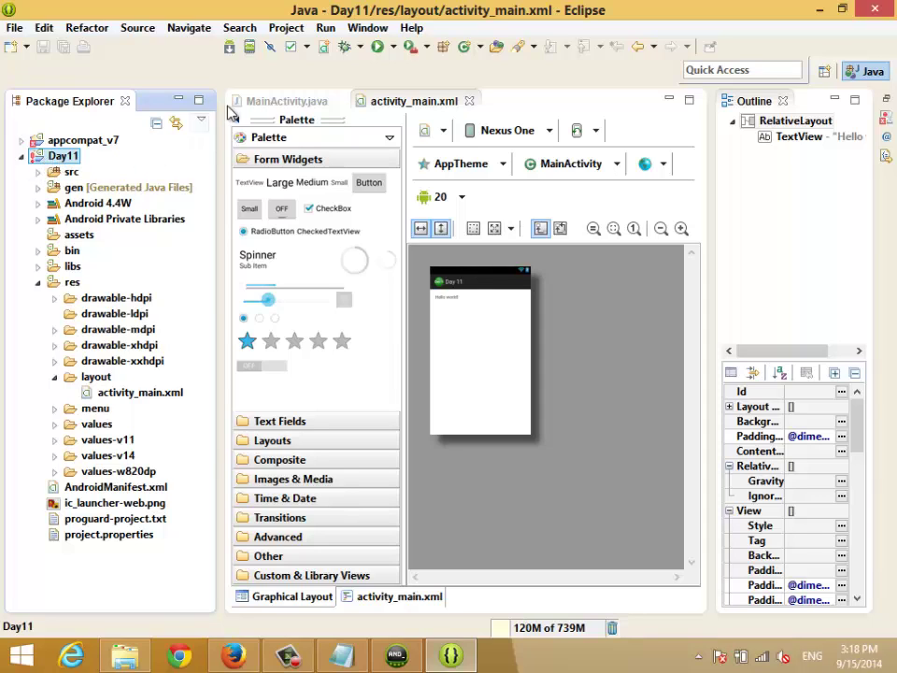
click(285, 28)
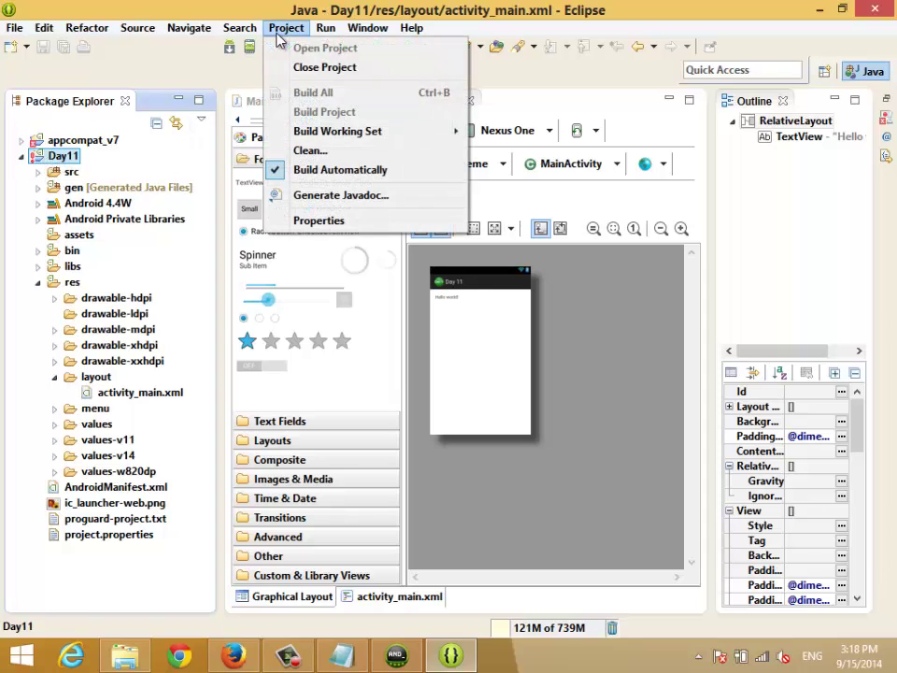
click(309, 150)
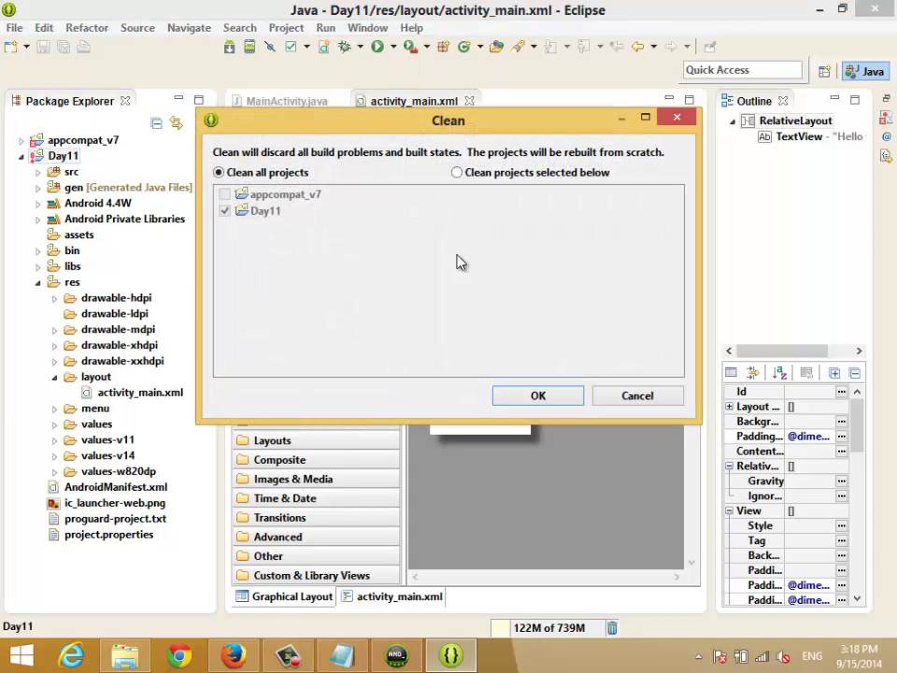
click(552, 397)
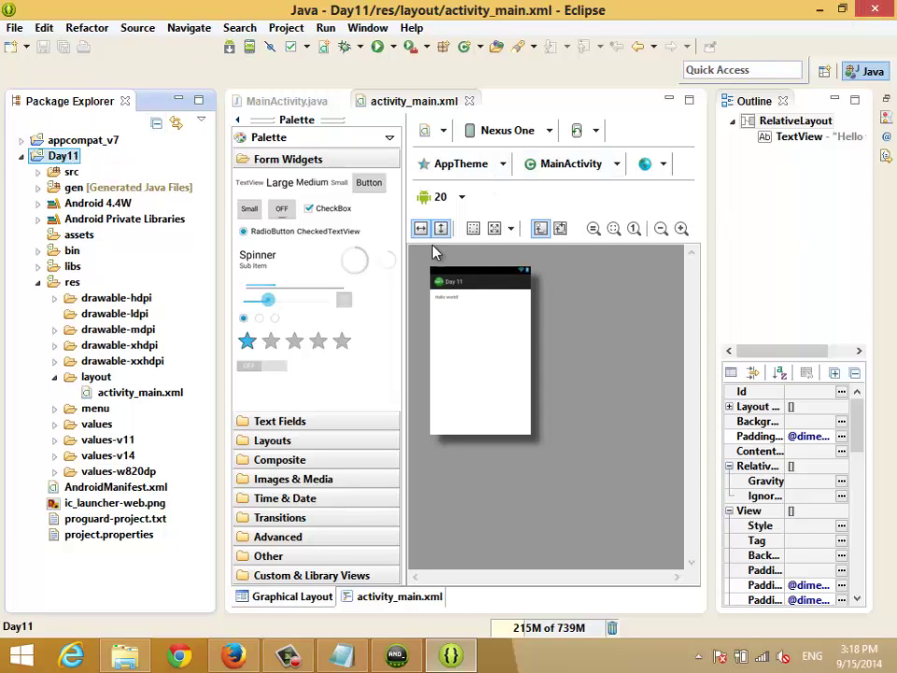
Run the Day11 project as an Android application.
click(488, 351)
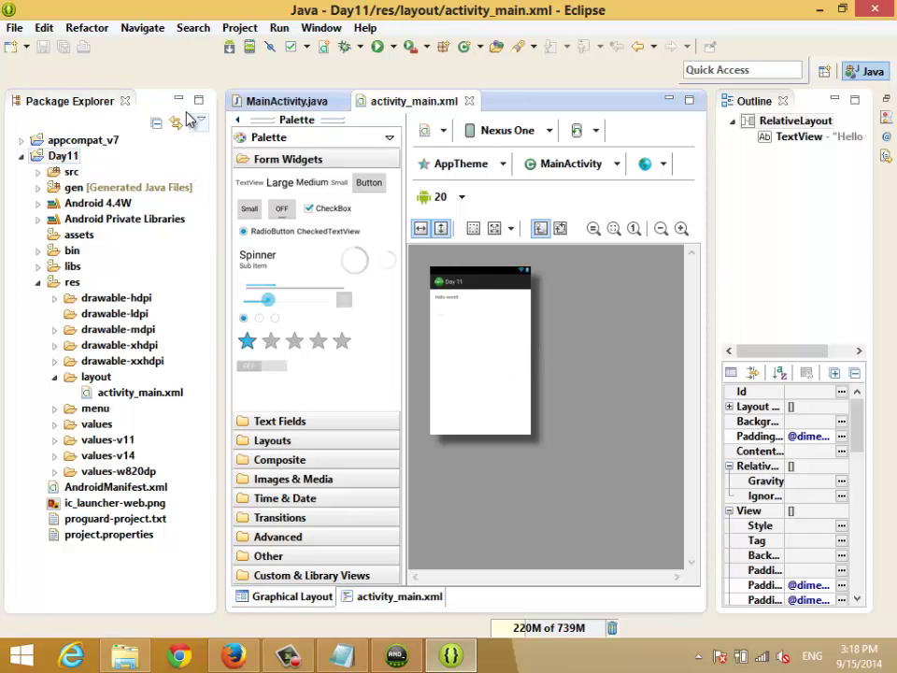
click(681, 229)
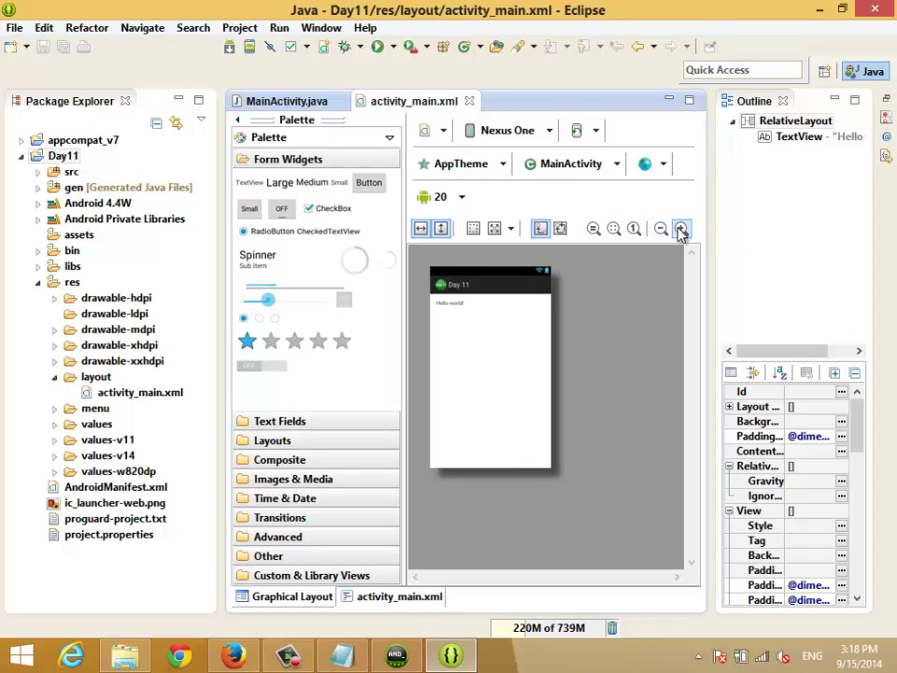
click(681, 228)
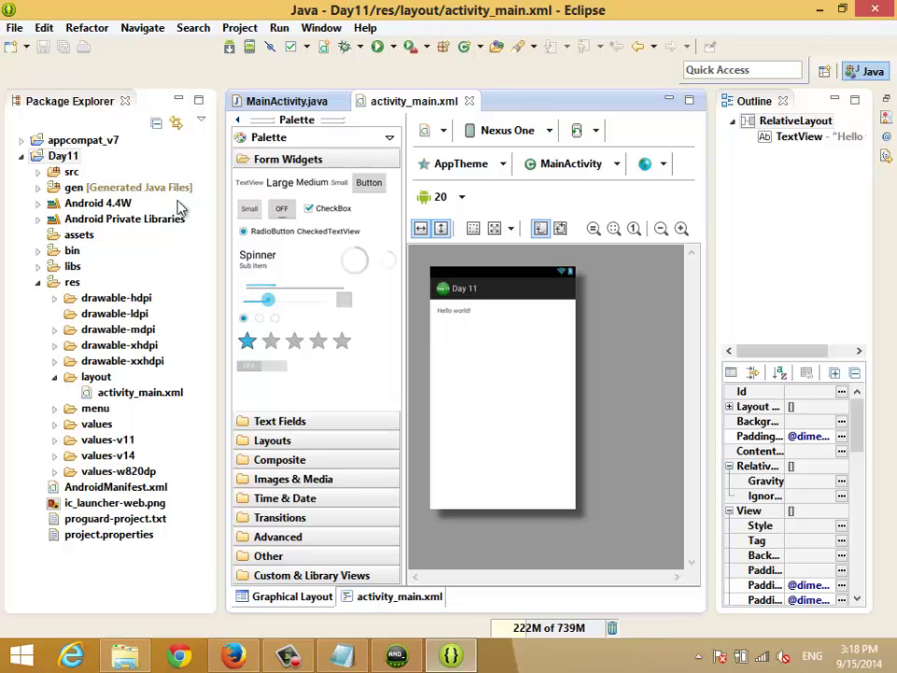
click(64, 157)
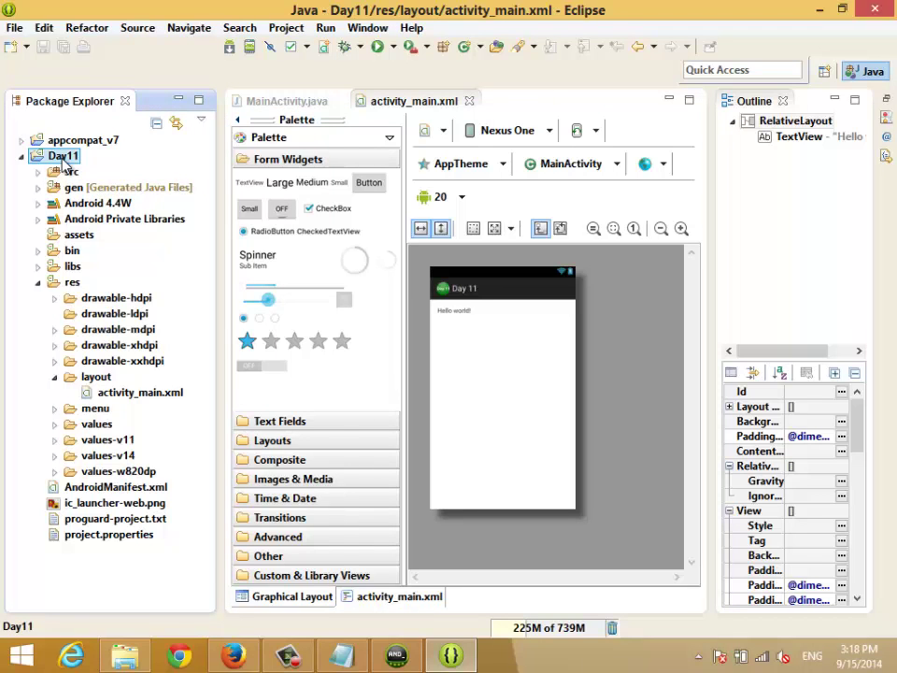
right_click(62, 160)
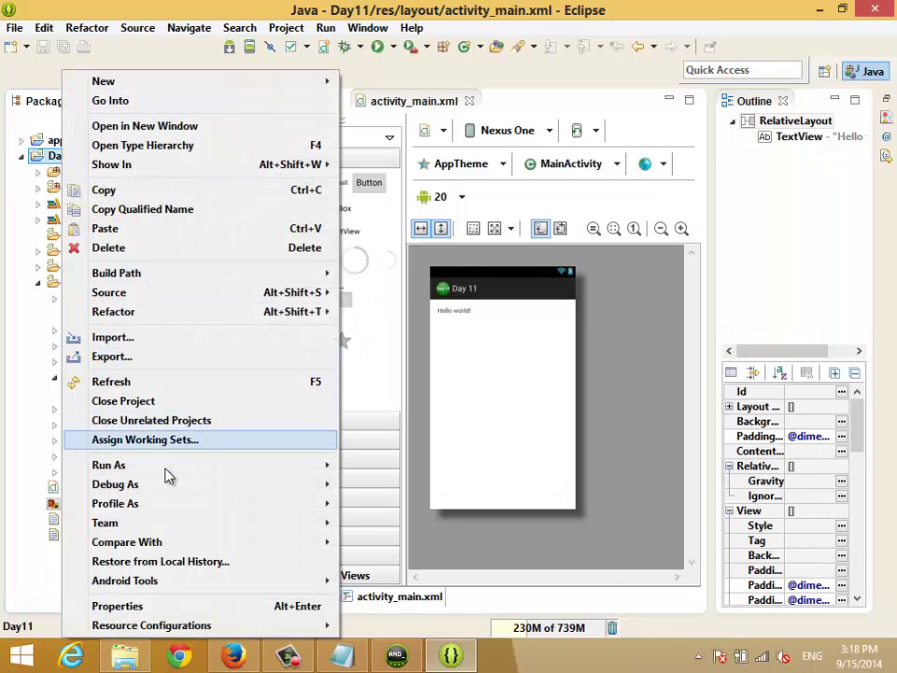
mouse_move(166, 474)
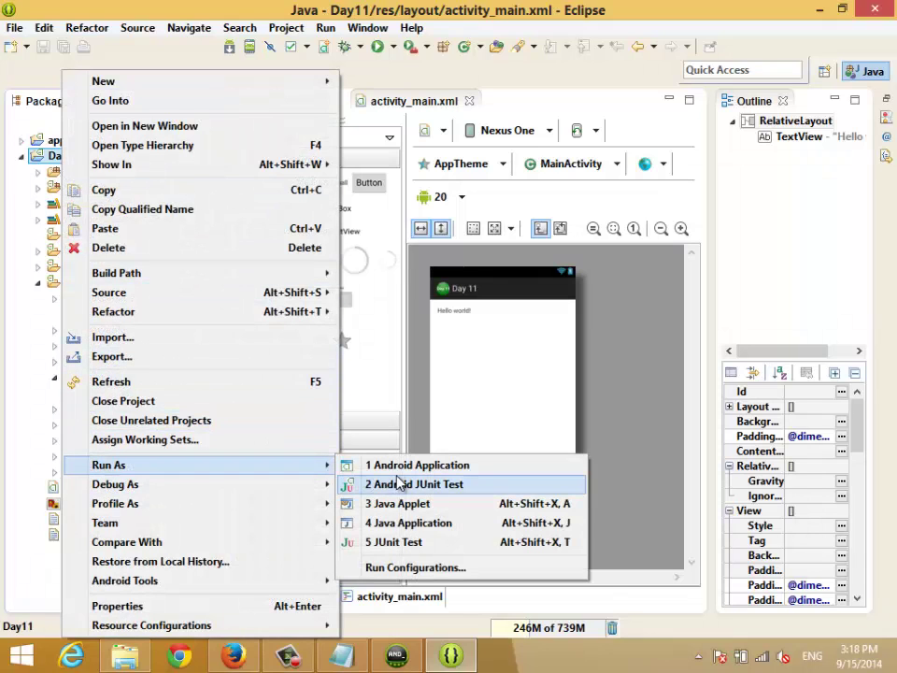
click(416, 474)
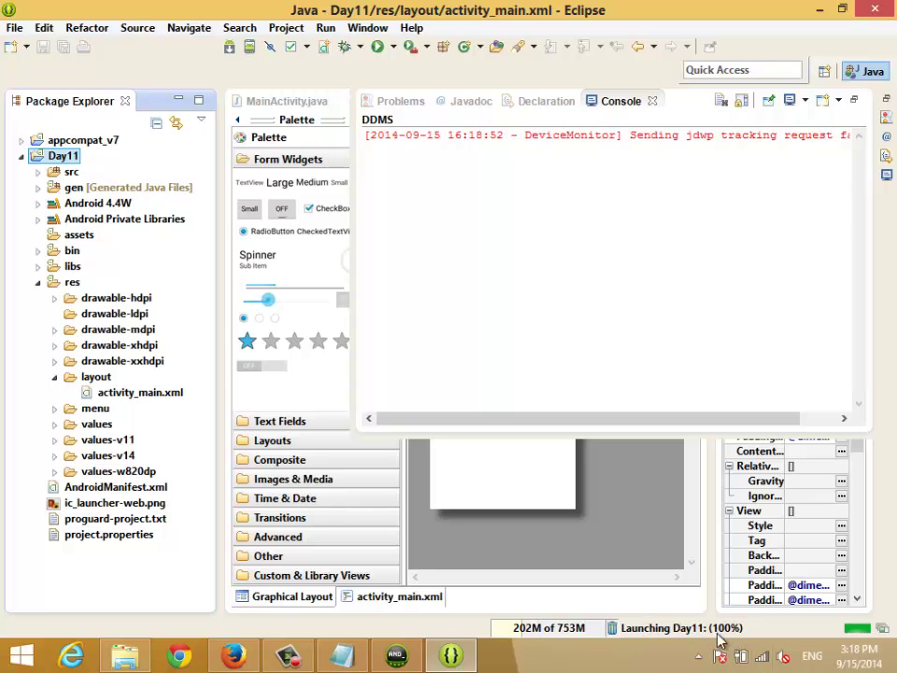
Switch to the Android emulator, close the old 5554:avd3.0 instance, and return to Eclipse.
click(397, 659)
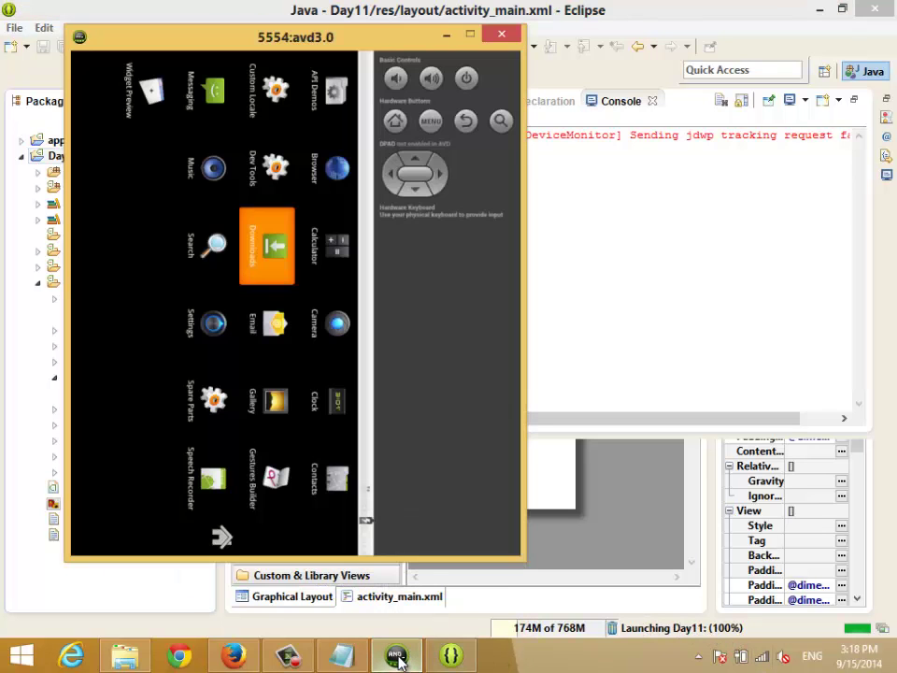
click(397, 659)
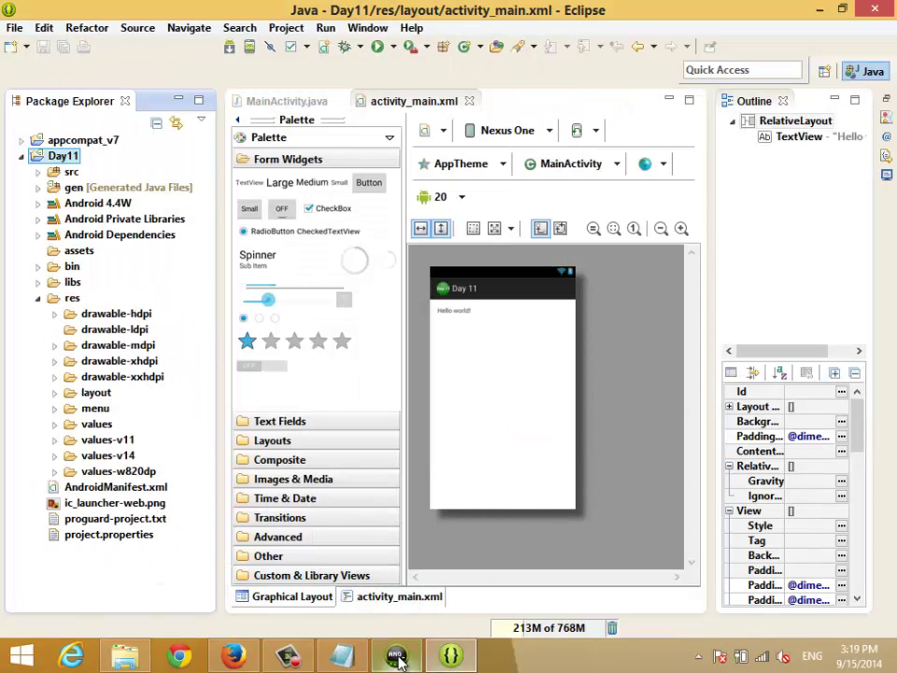
click(397, 659)
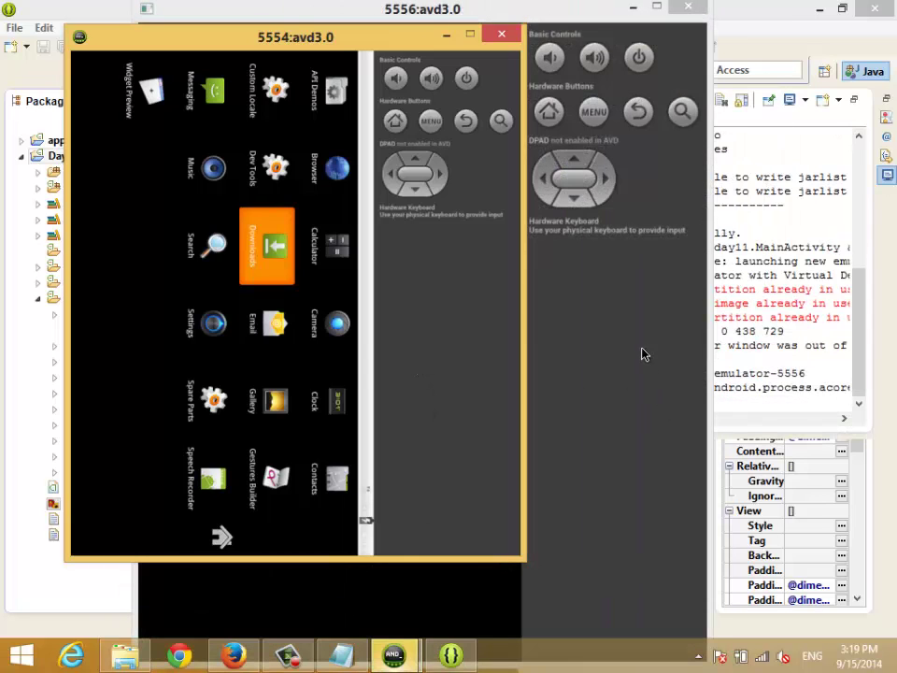
click(500, 35)
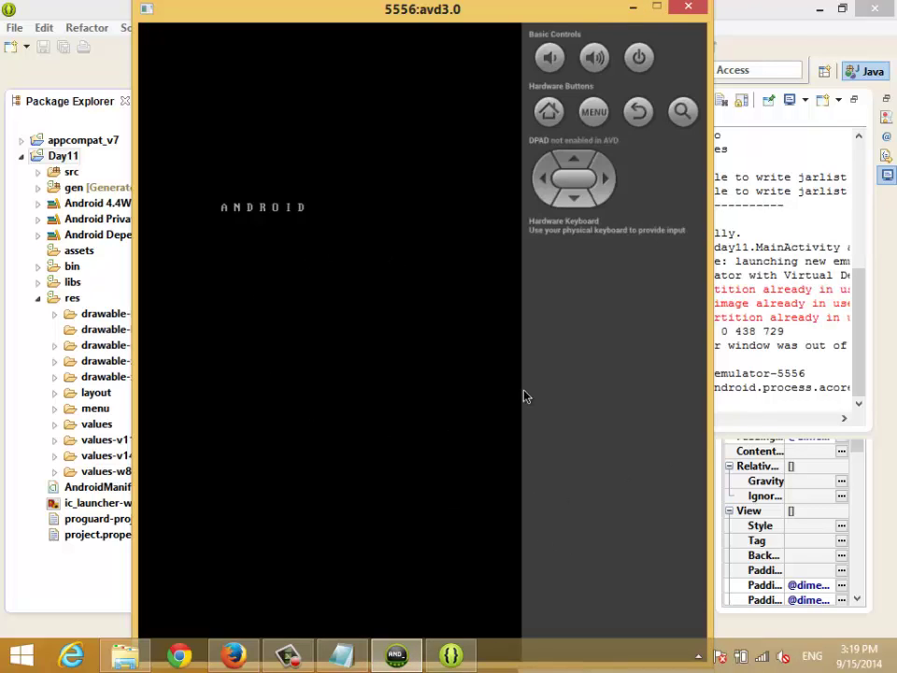
click(106, 586)
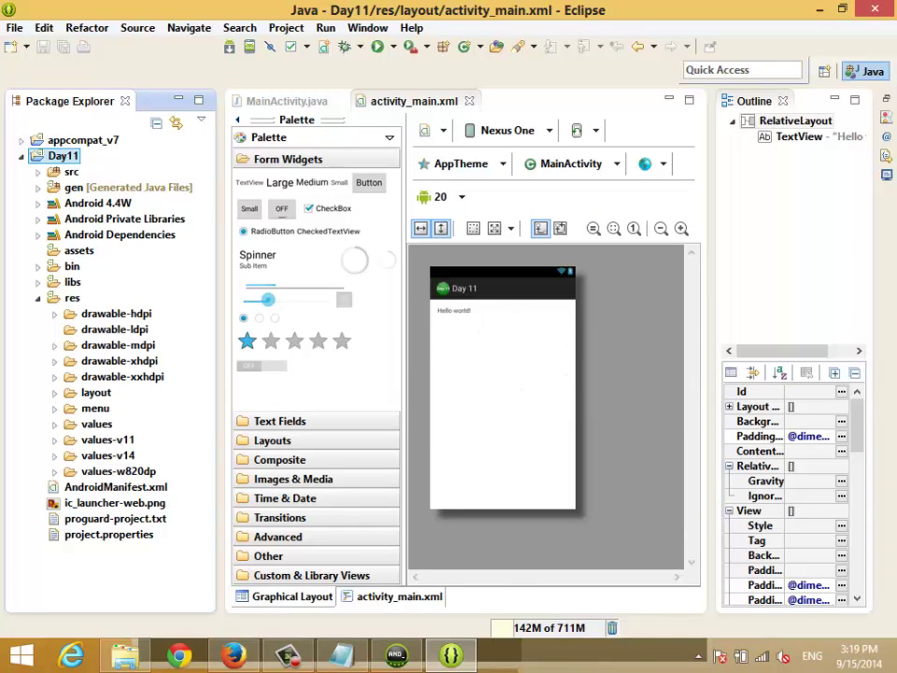
click(555, 386)
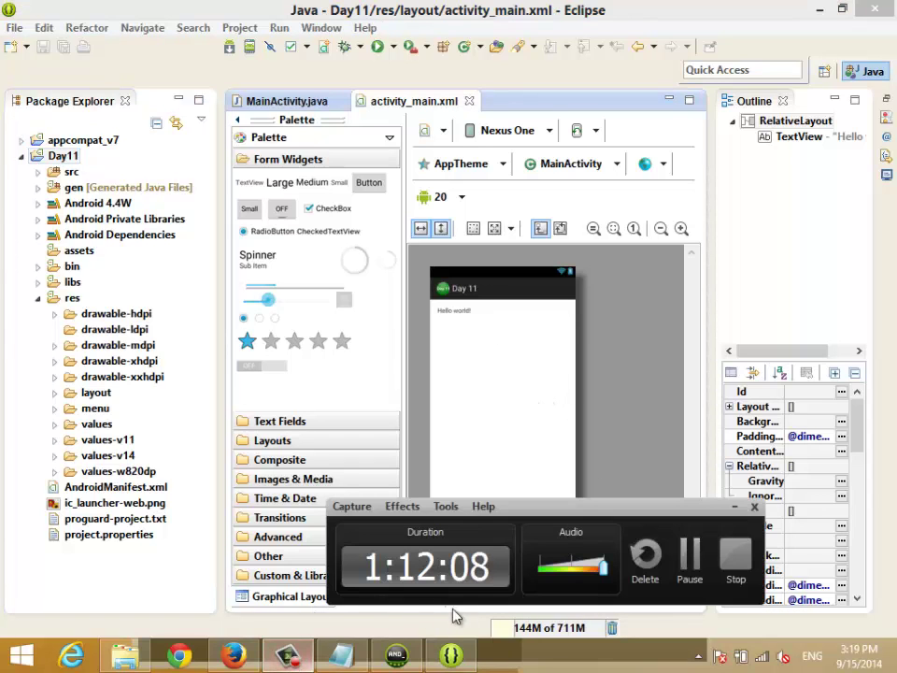
click(689, 556)
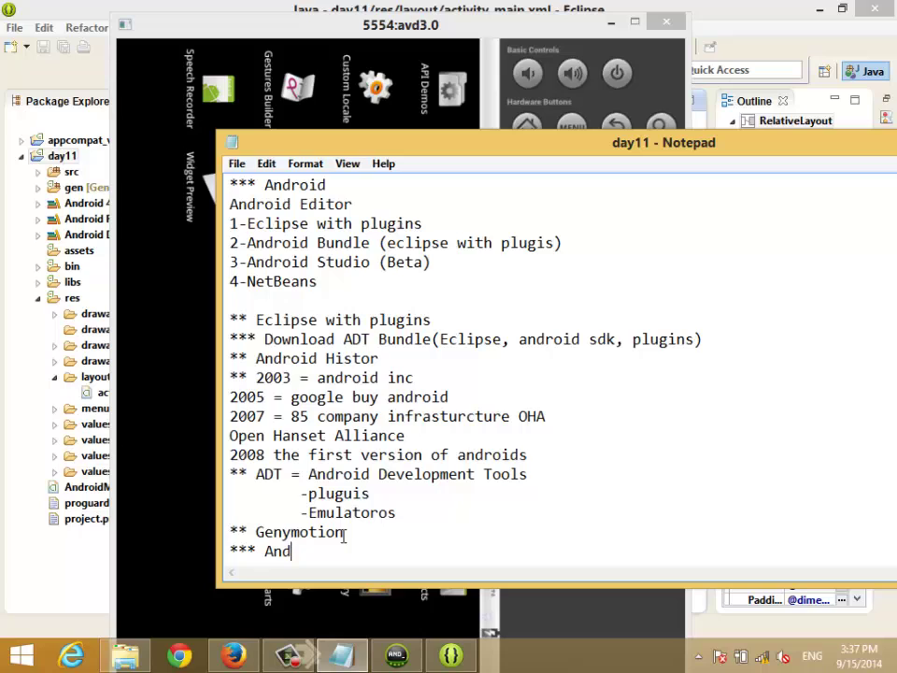
In the day11 notes in Notepad, complete the heading "*** Android Application" and add the item "1-Activity" below it.
text(roid Applic)
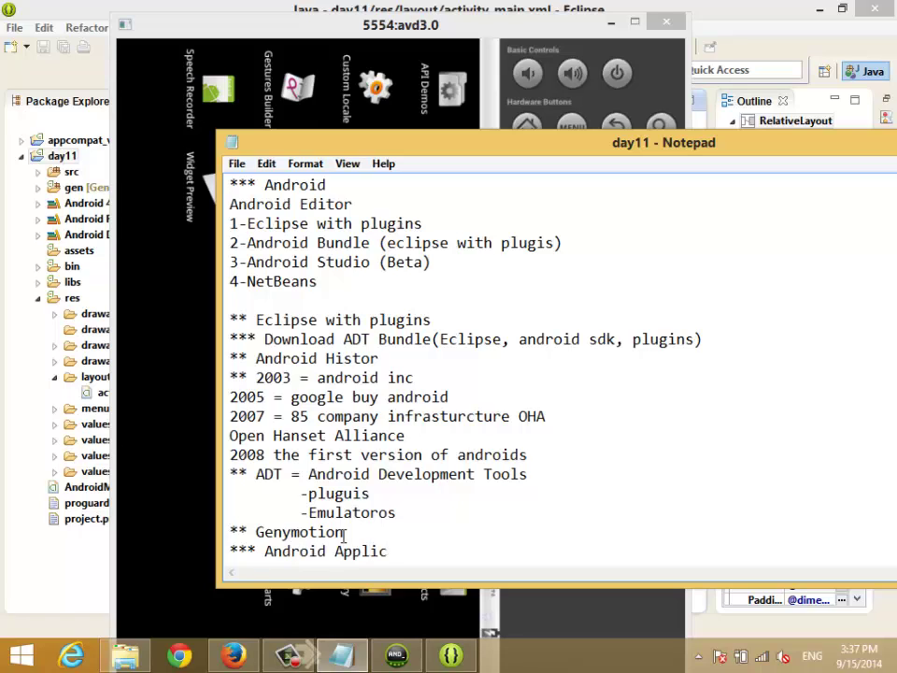
text(ation)
key(Return)
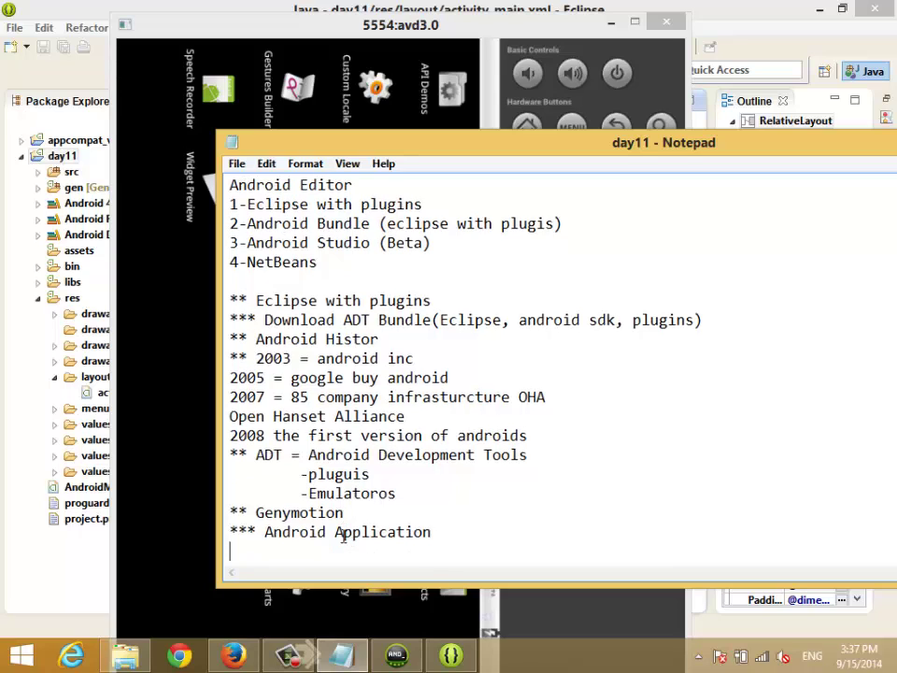
text(1-Activity)
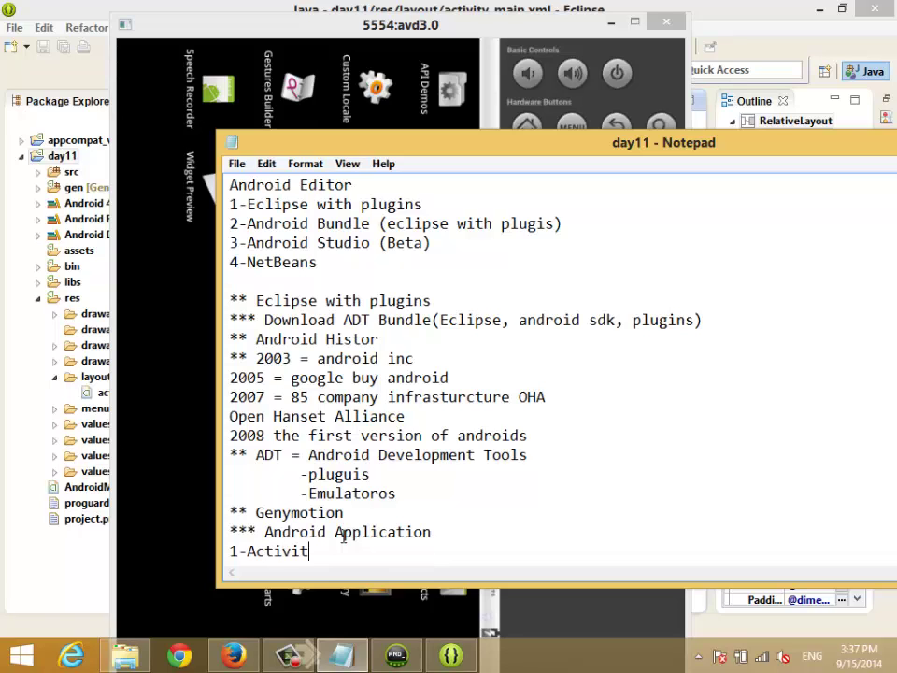